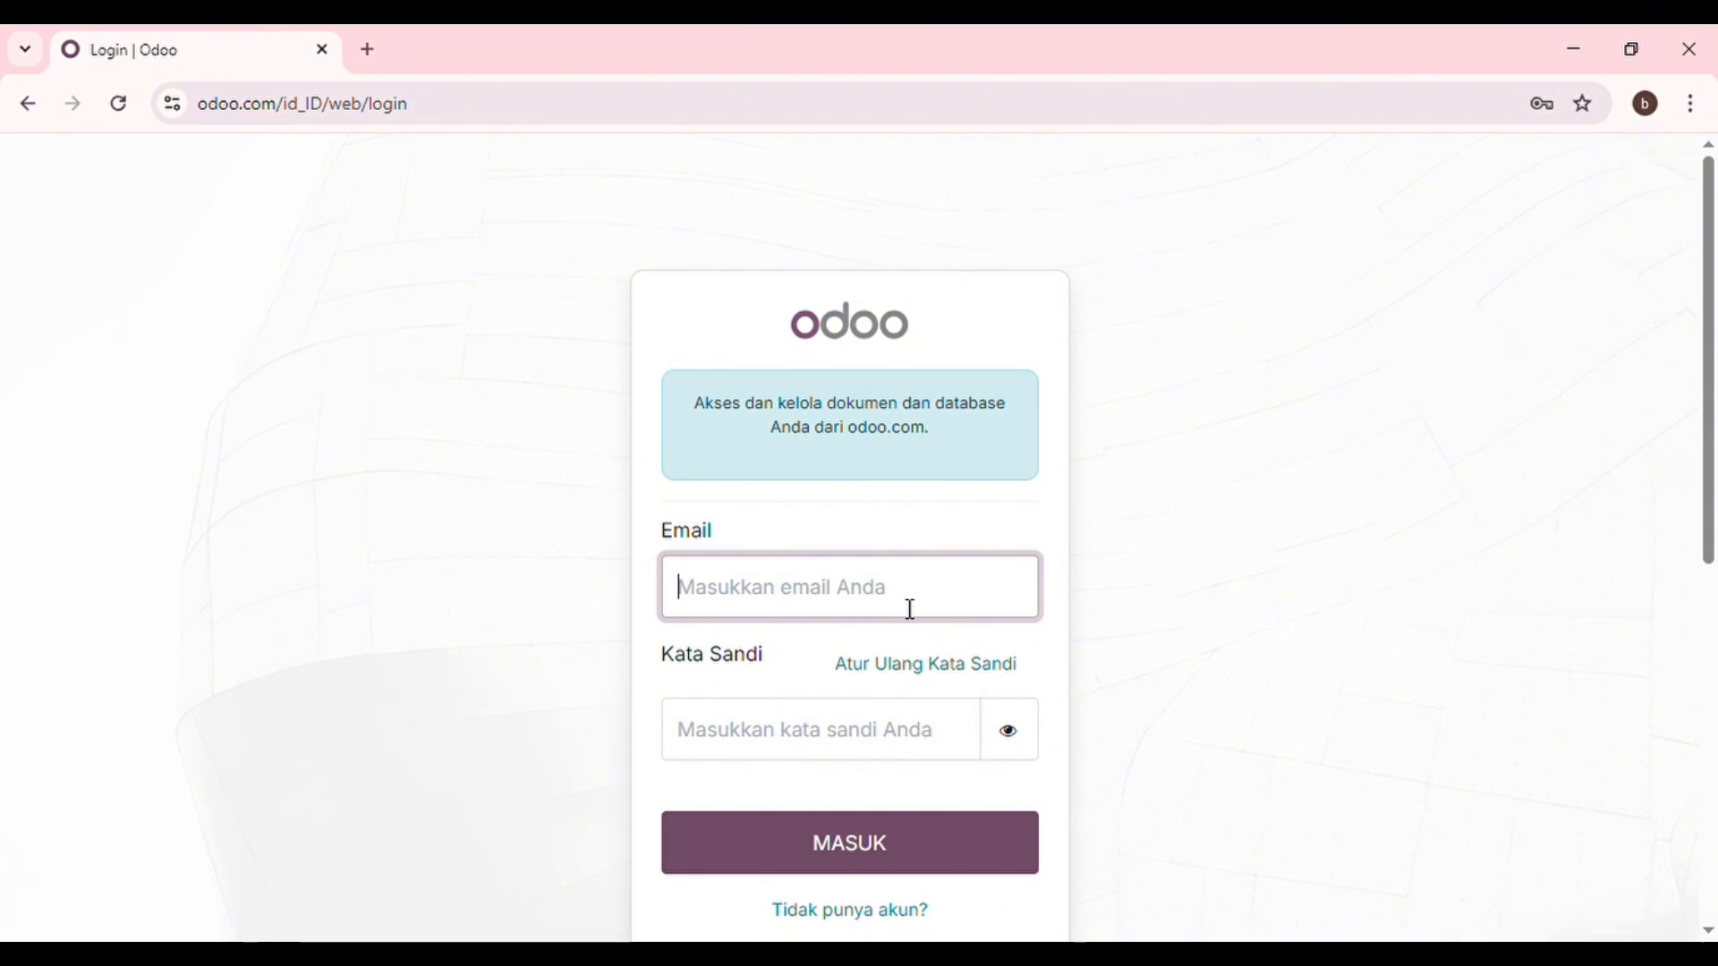
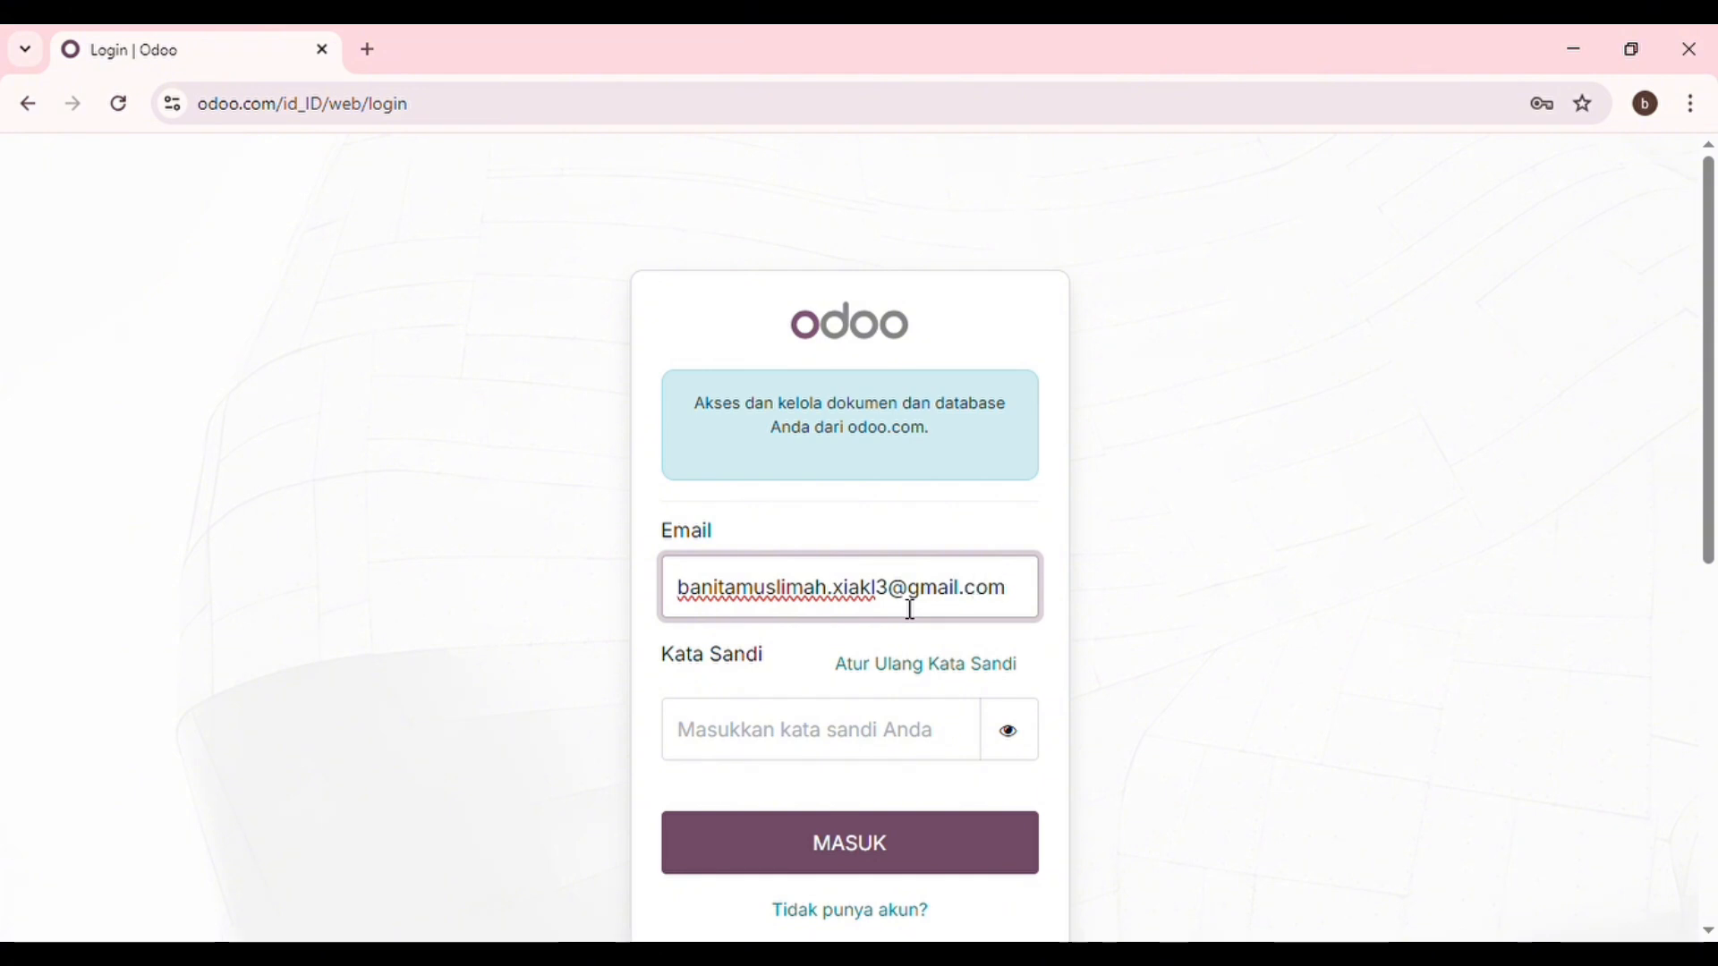
Log in to odoo.com with the account's e-mail address and password.
click(757, 753)
text(b)
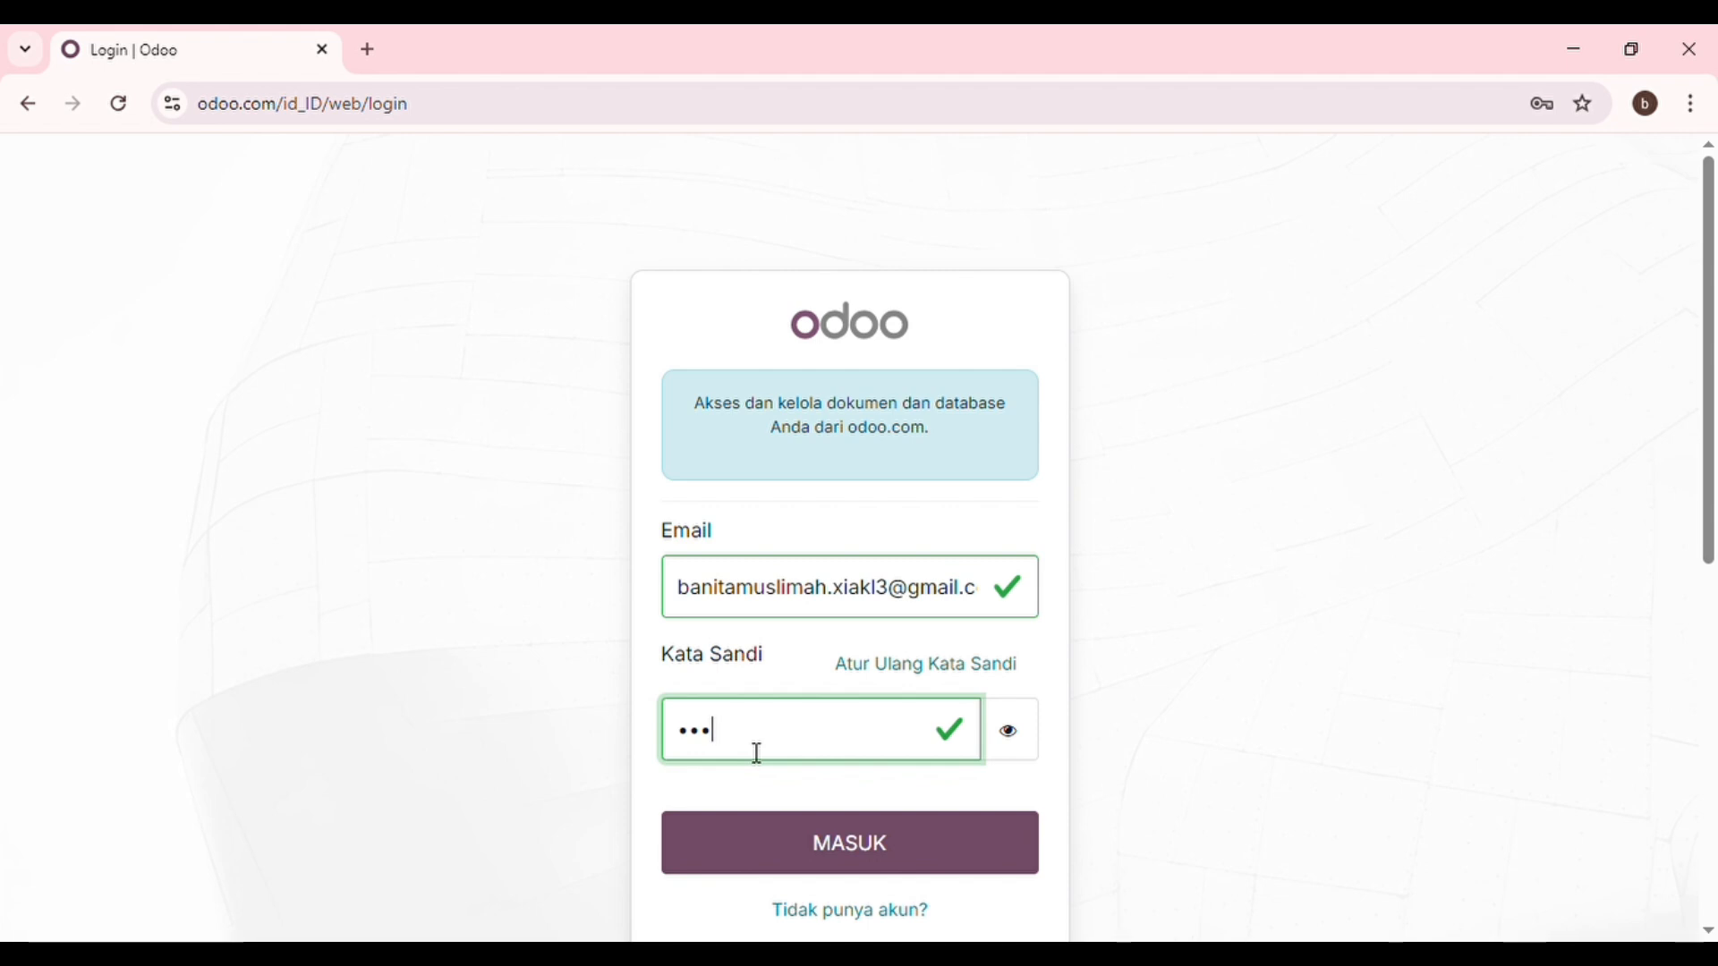
key(BackSpace)
key(BackSpace)
key(BackSpace)
text(b•••••••)
click(727, 853)
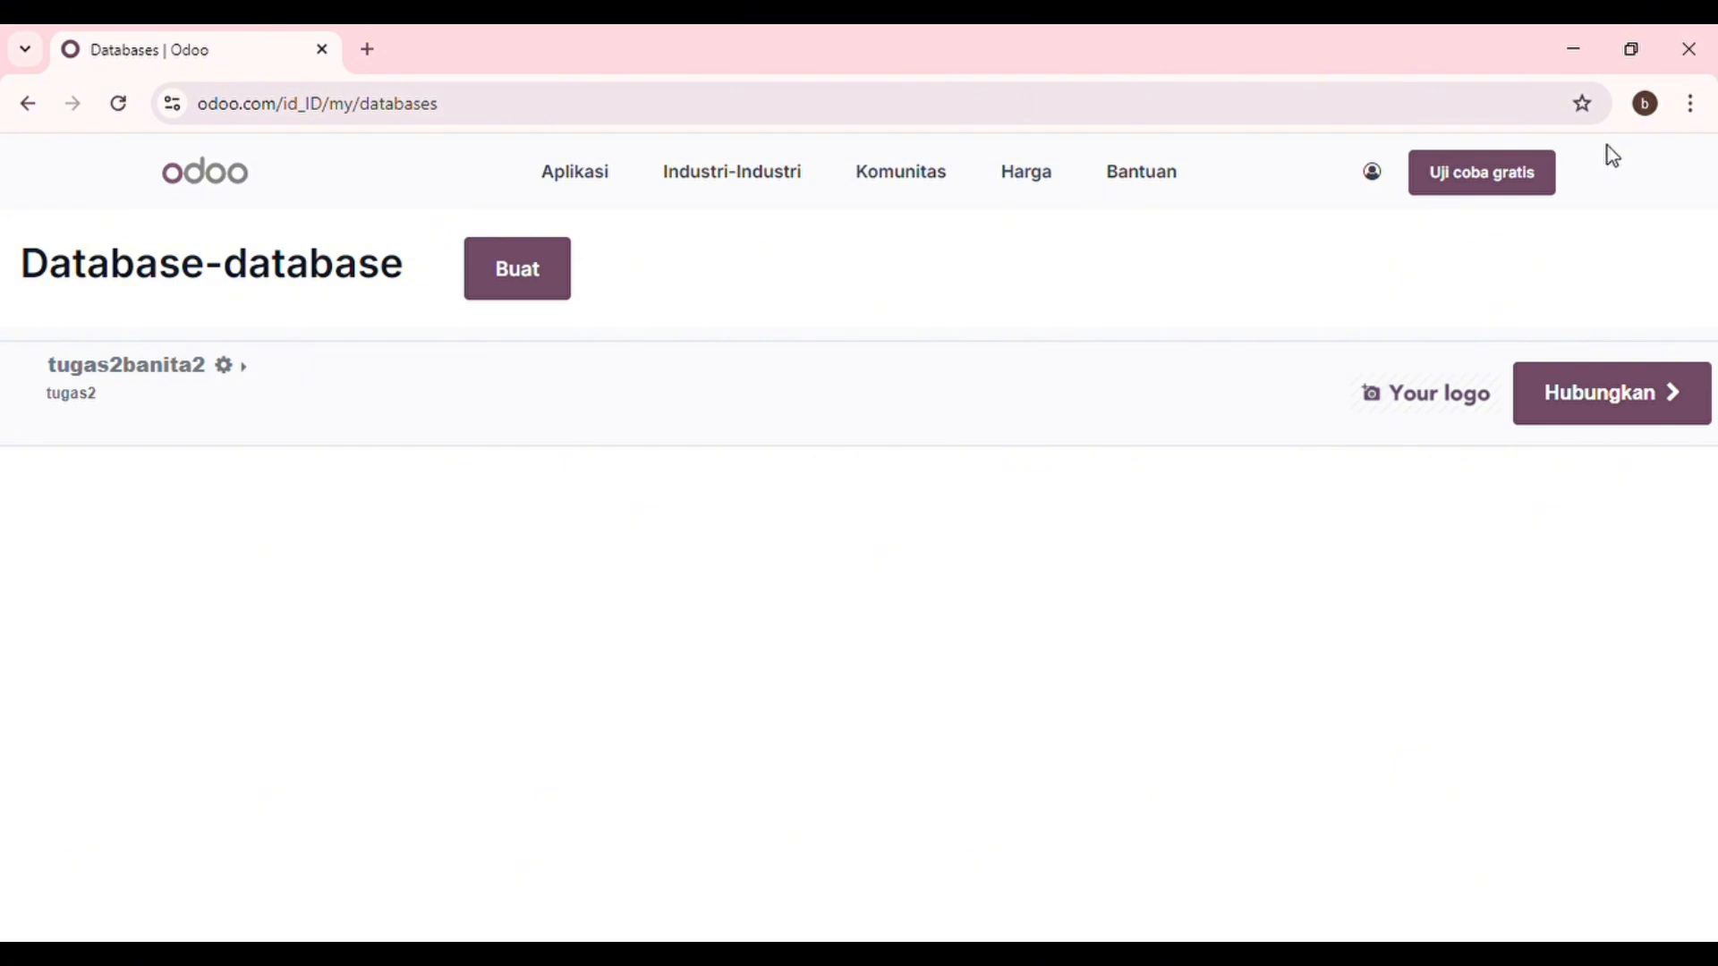
Connect to the tugas2banita2 database and launch the Accounting app.
click(1567, 392)
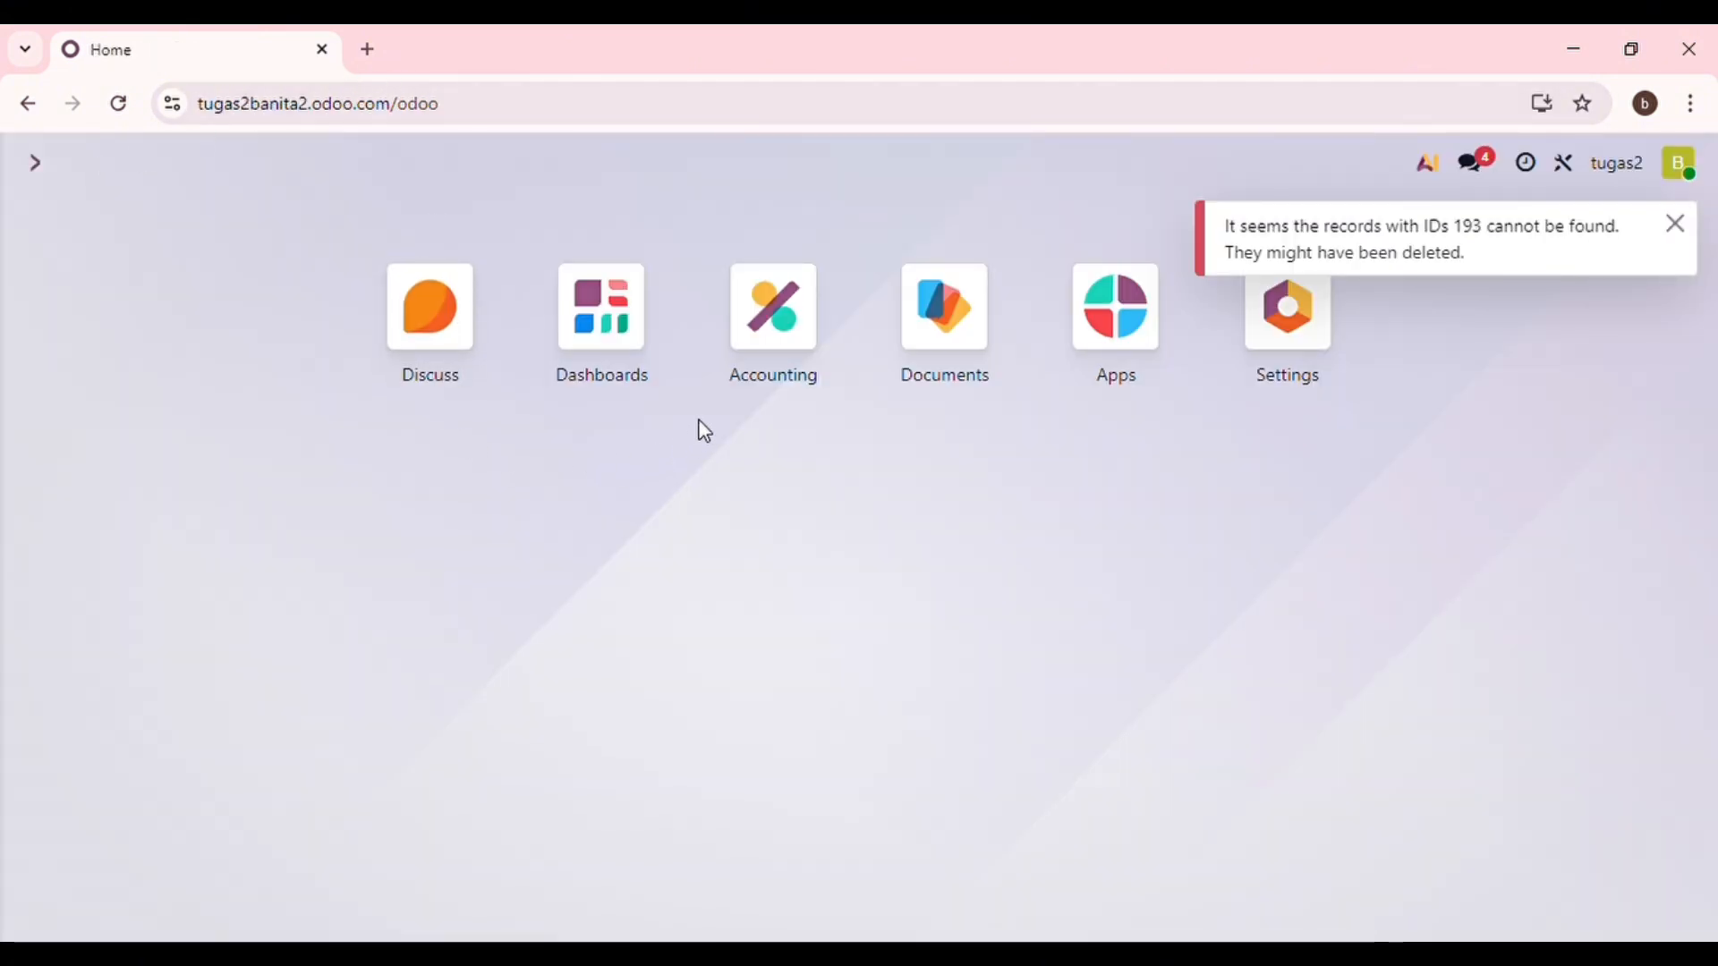
click(778, 353)
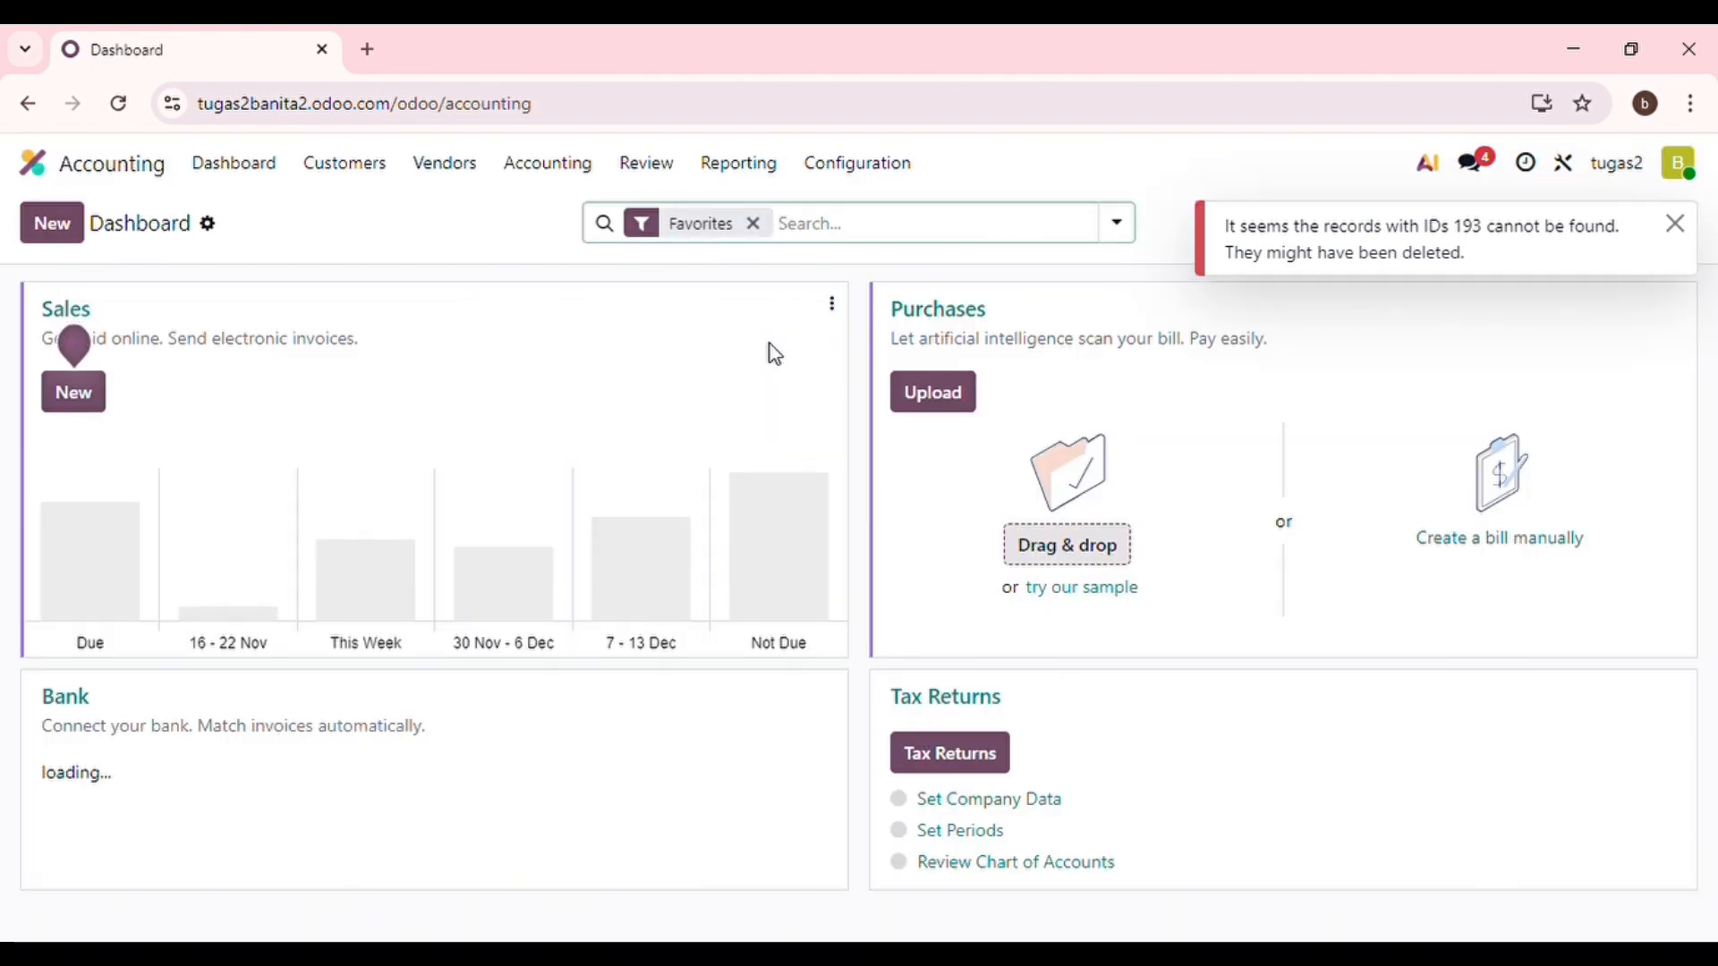
Create account 11110003 Cash of type Bank and Cash in the Chart of Accounts and save it.
click(860, 178)
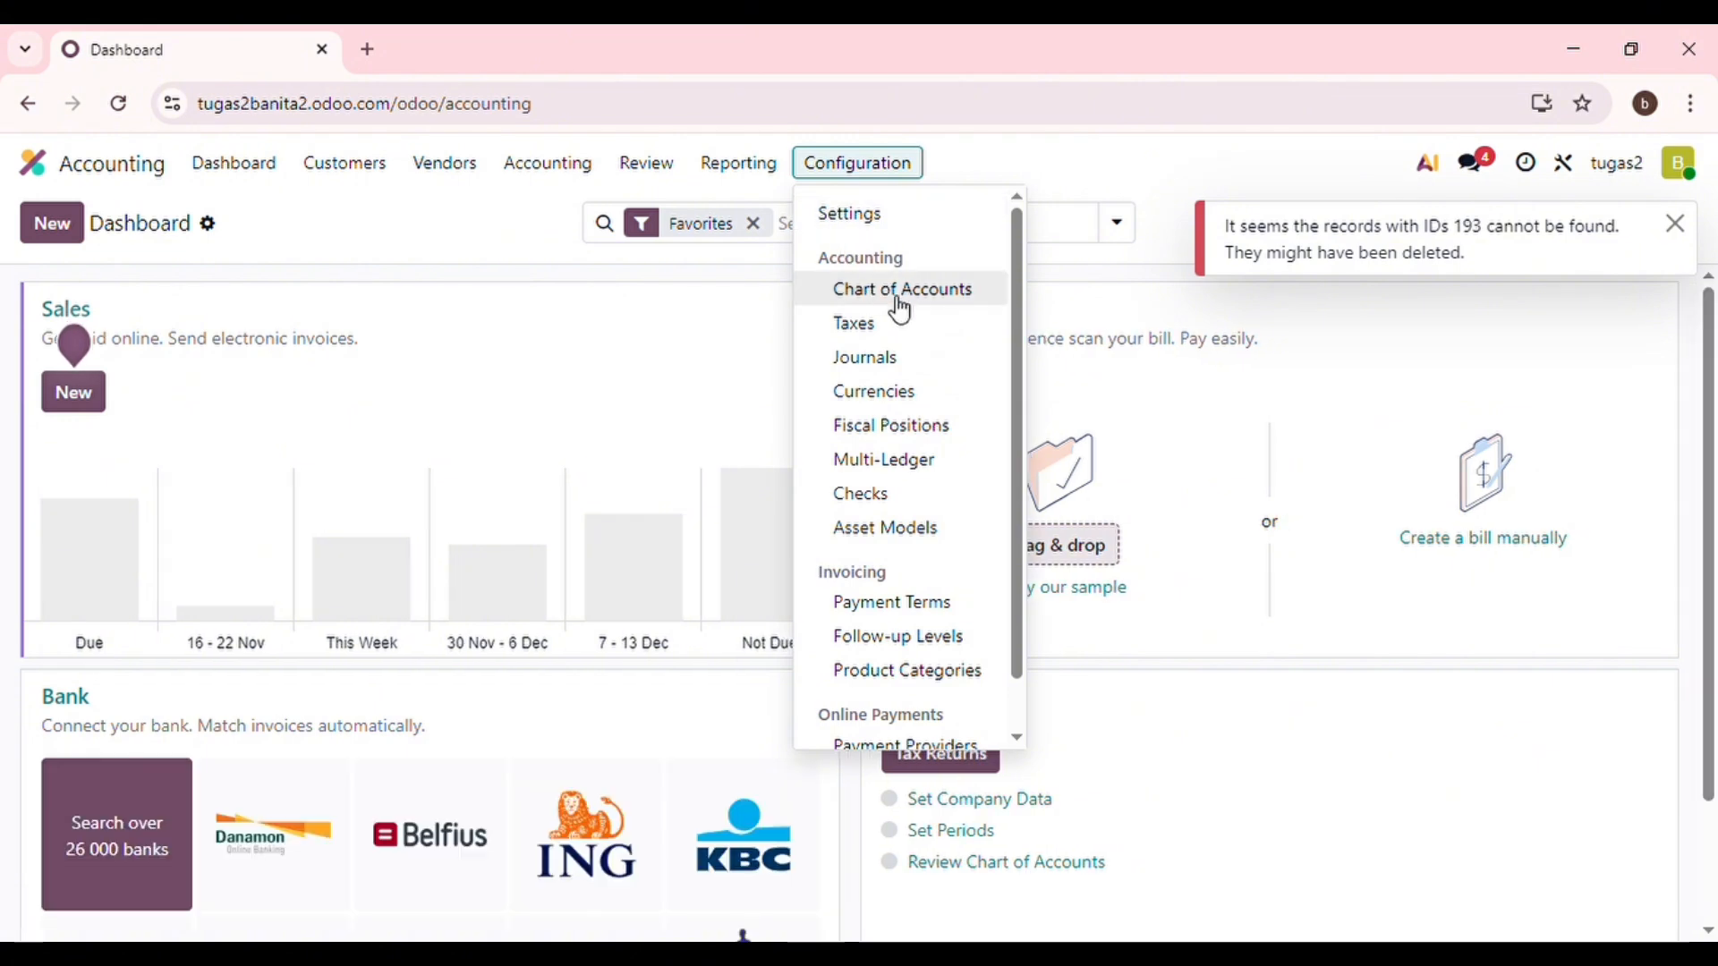
click(901, 295)
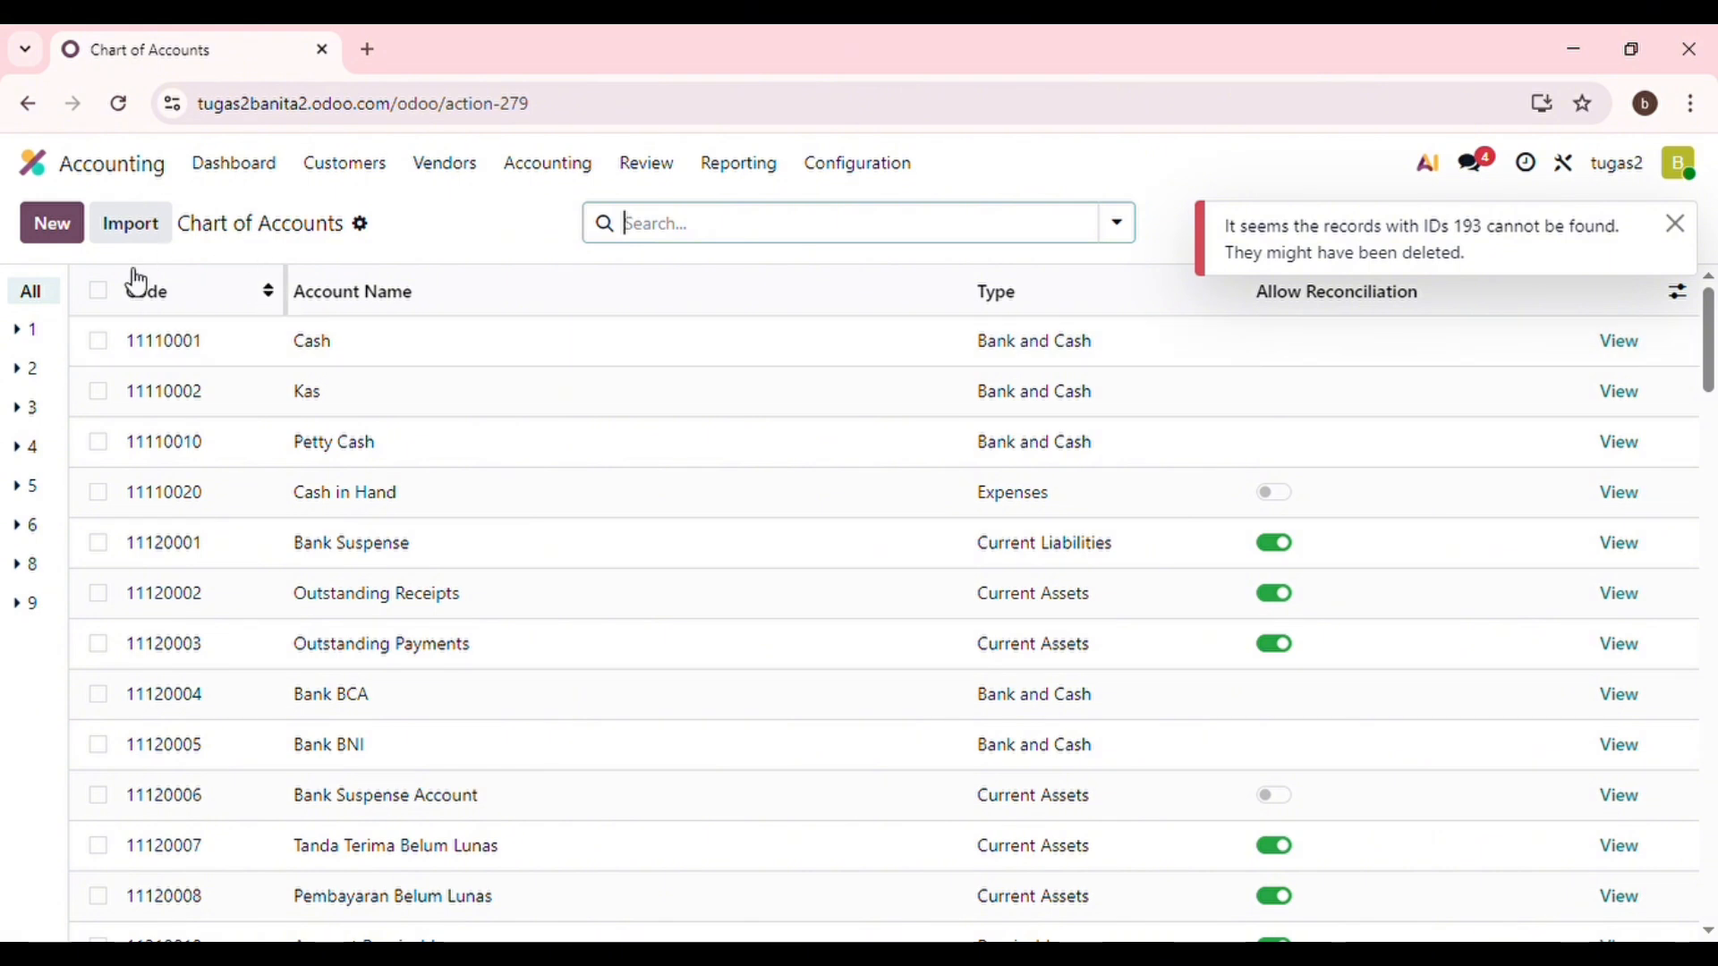
click(52, 224)
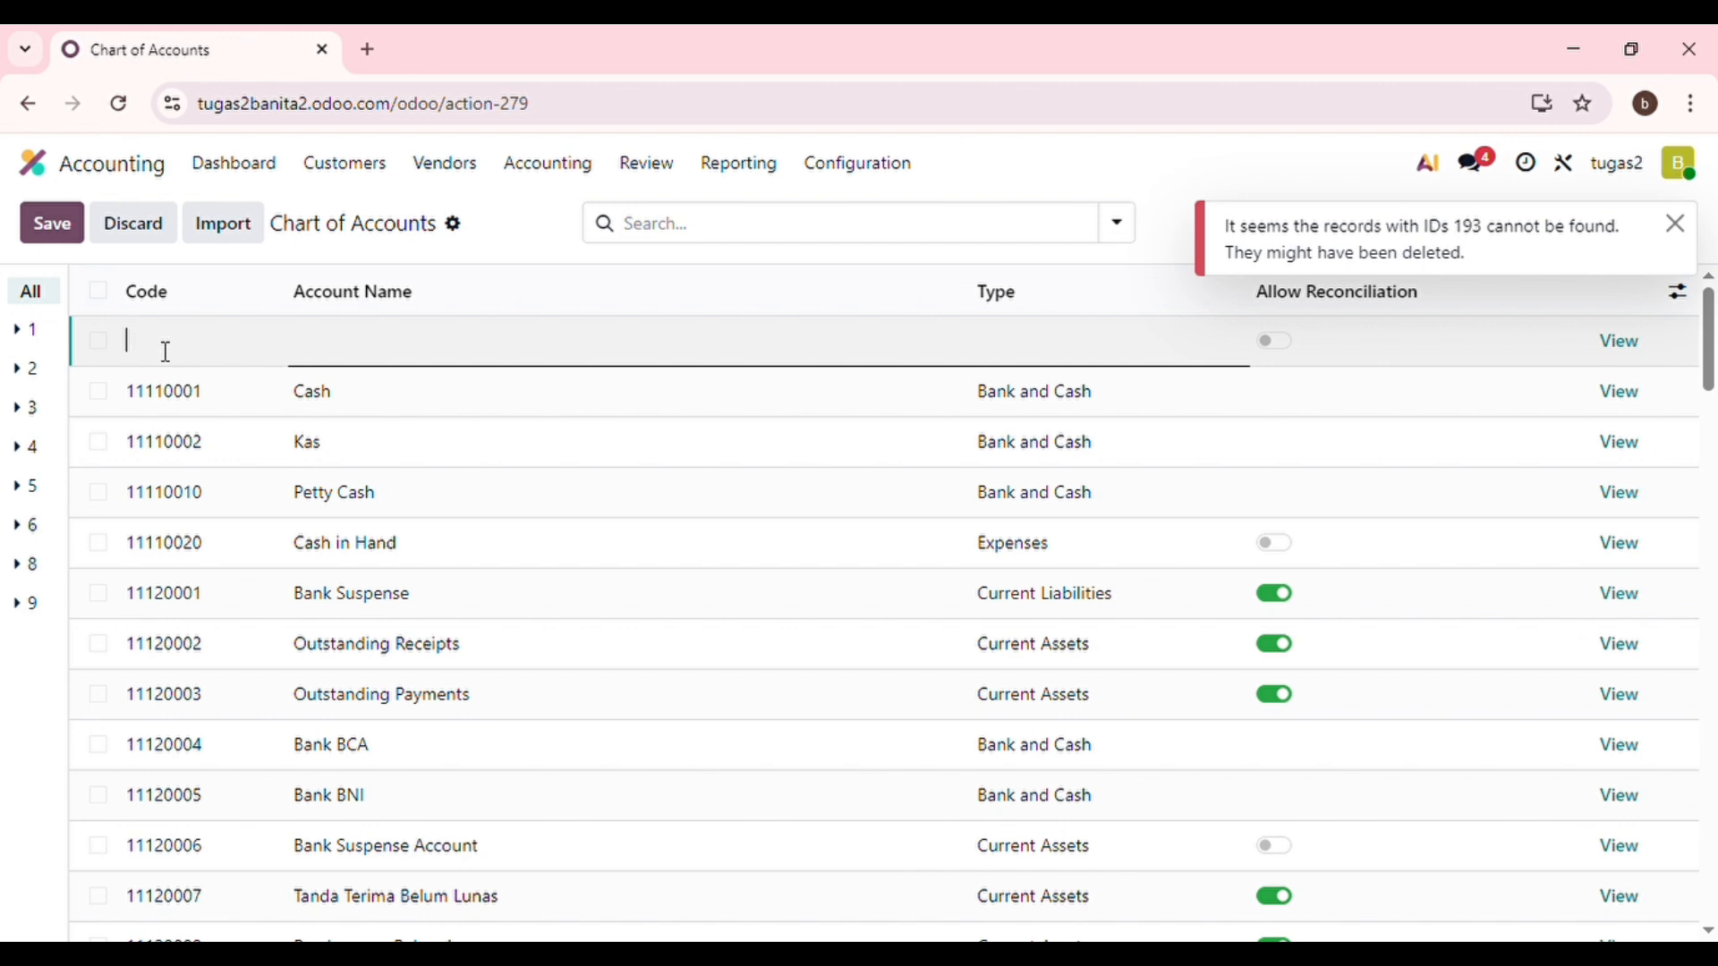
text(11110003)
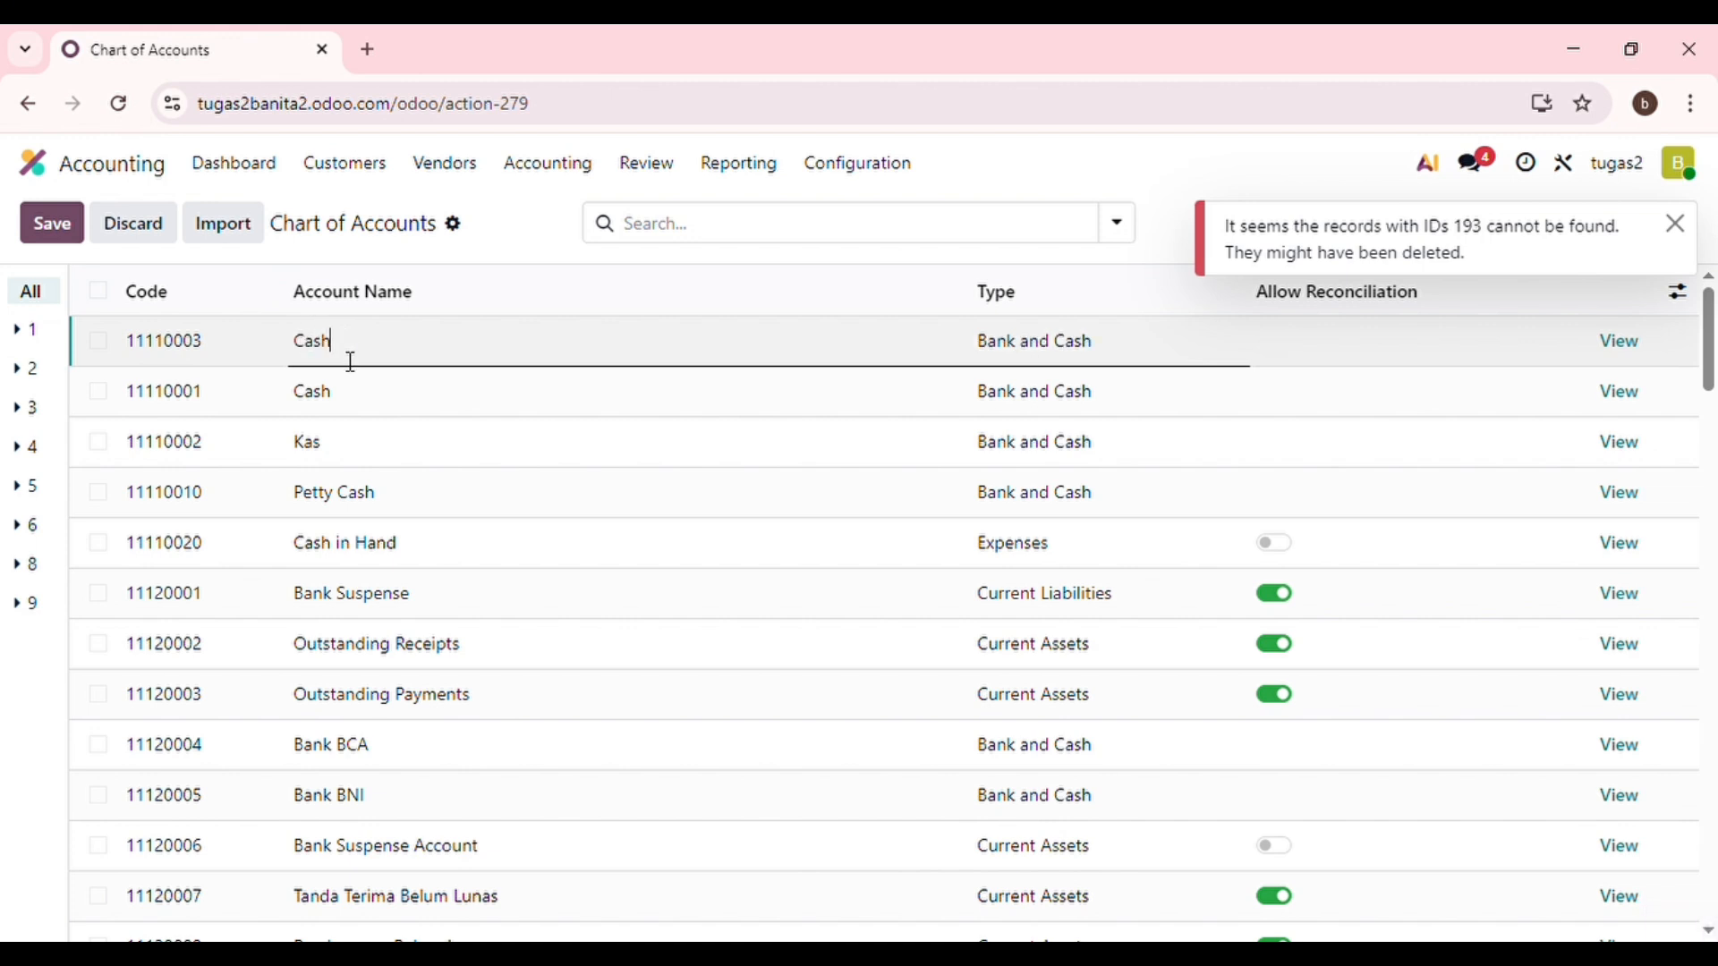
click(402, 361)
click(1249, 360)
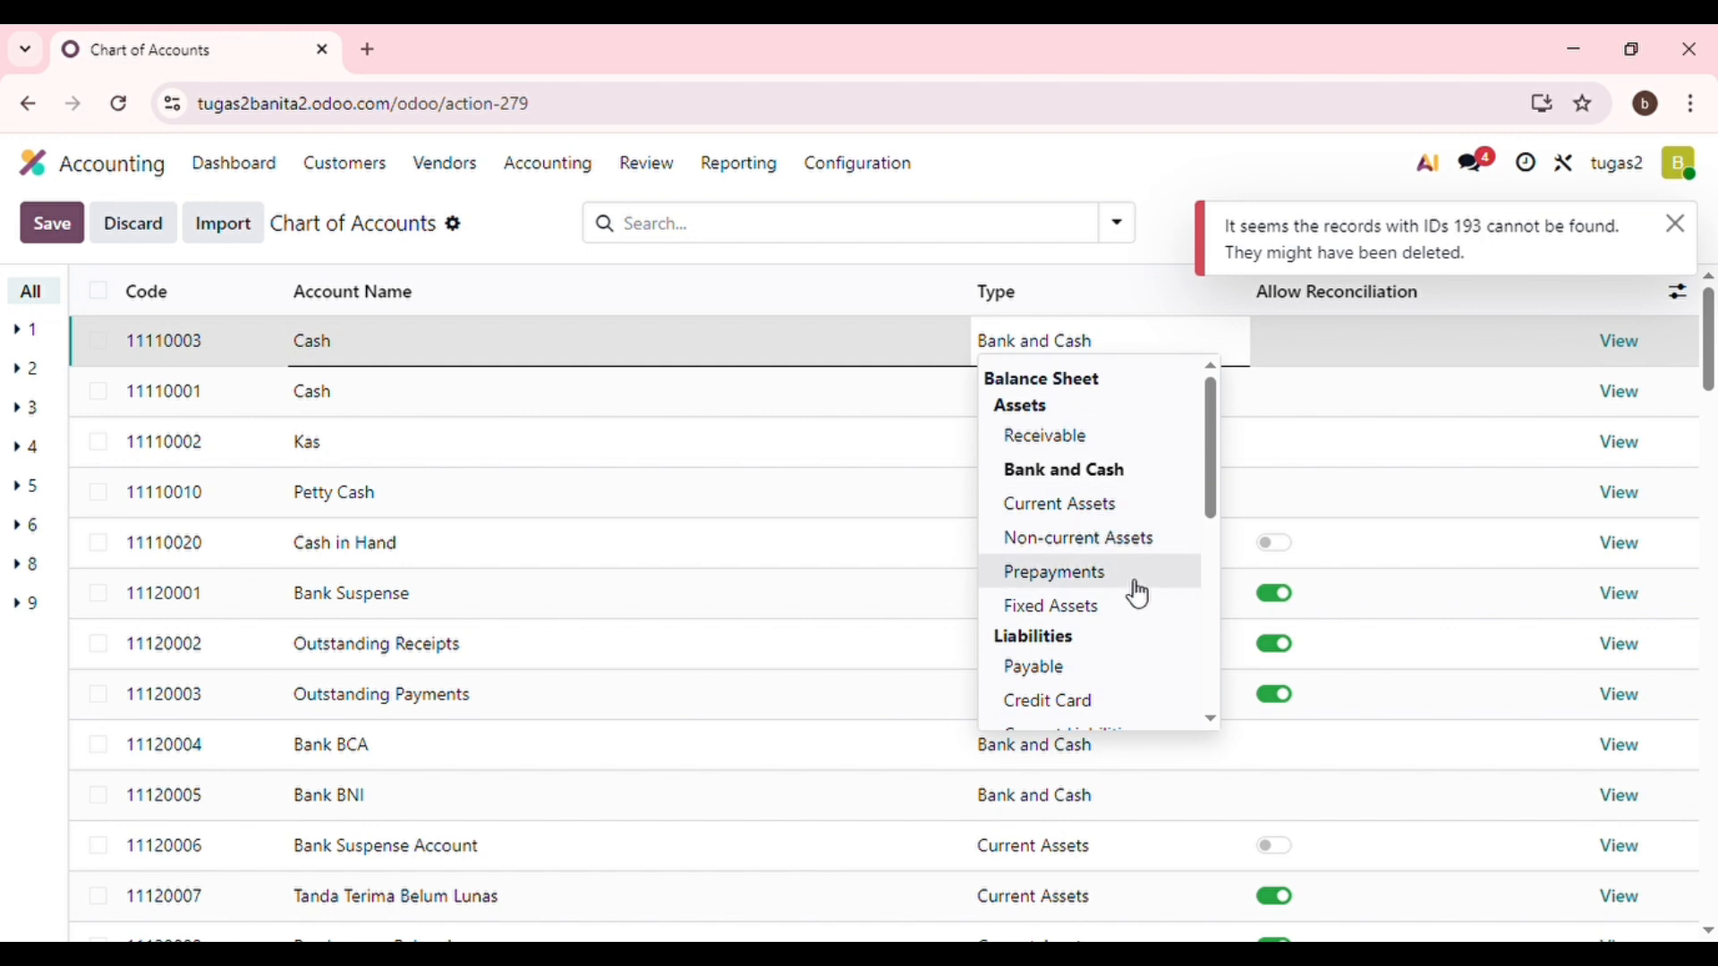
scroll(1138, 595, down, 1)
scroll(1138, 595, down, 3)
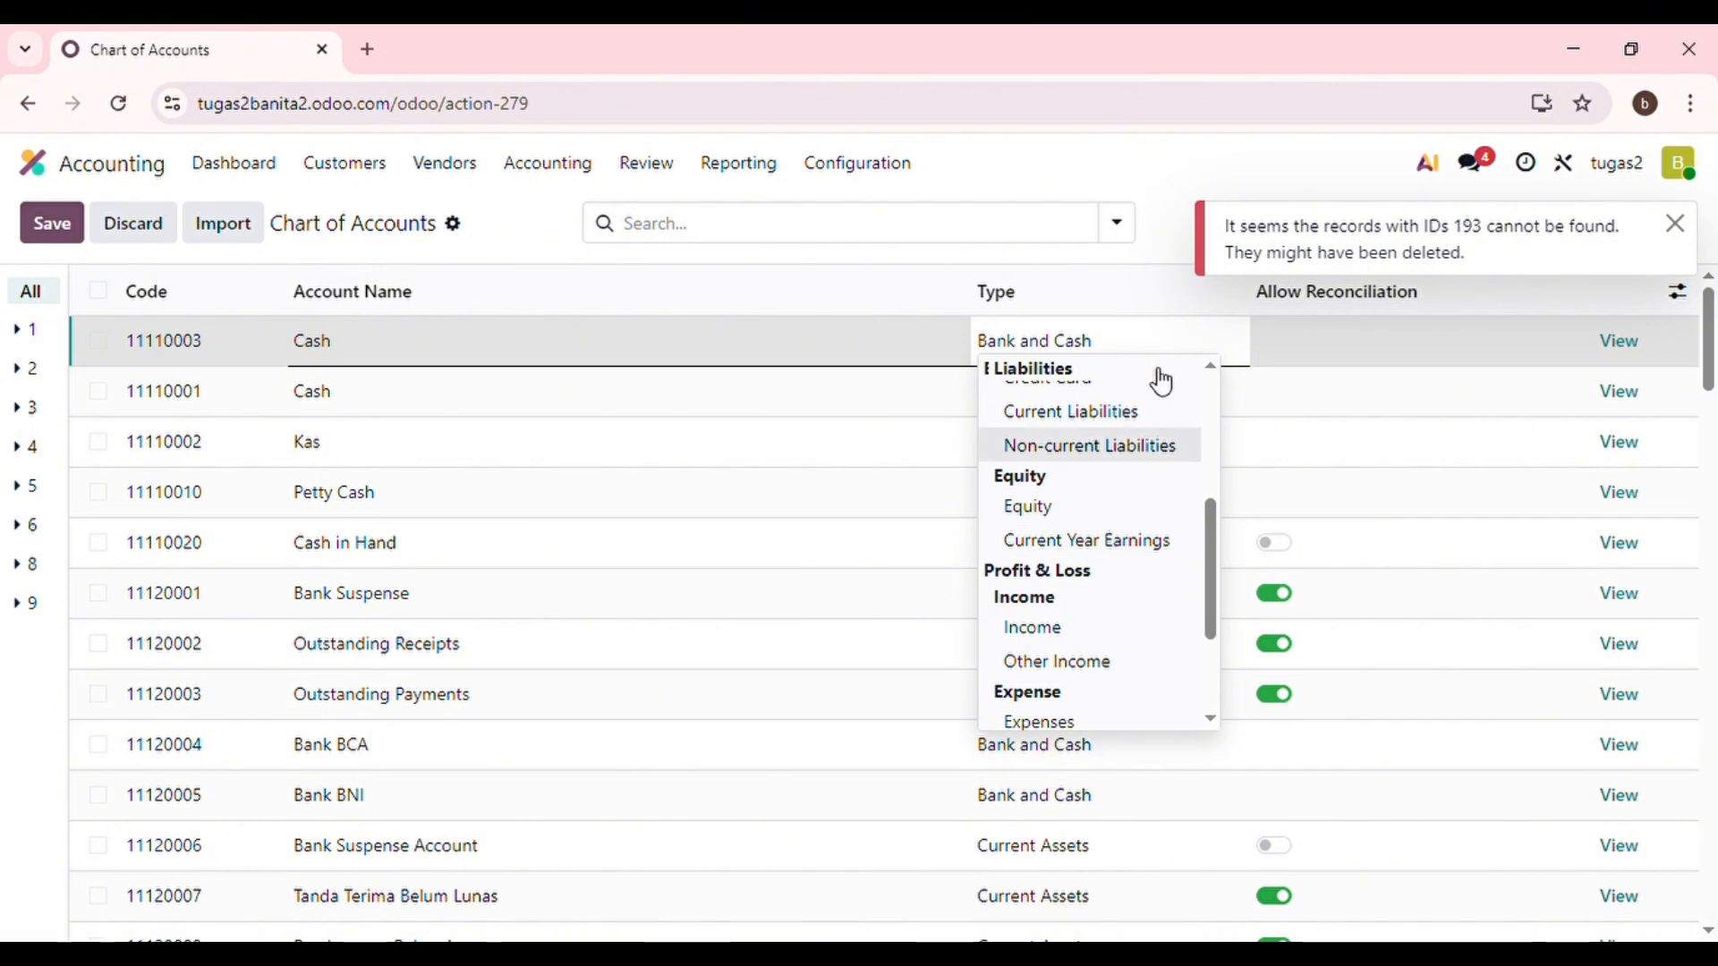
scroll(1069, 521, down, 4)
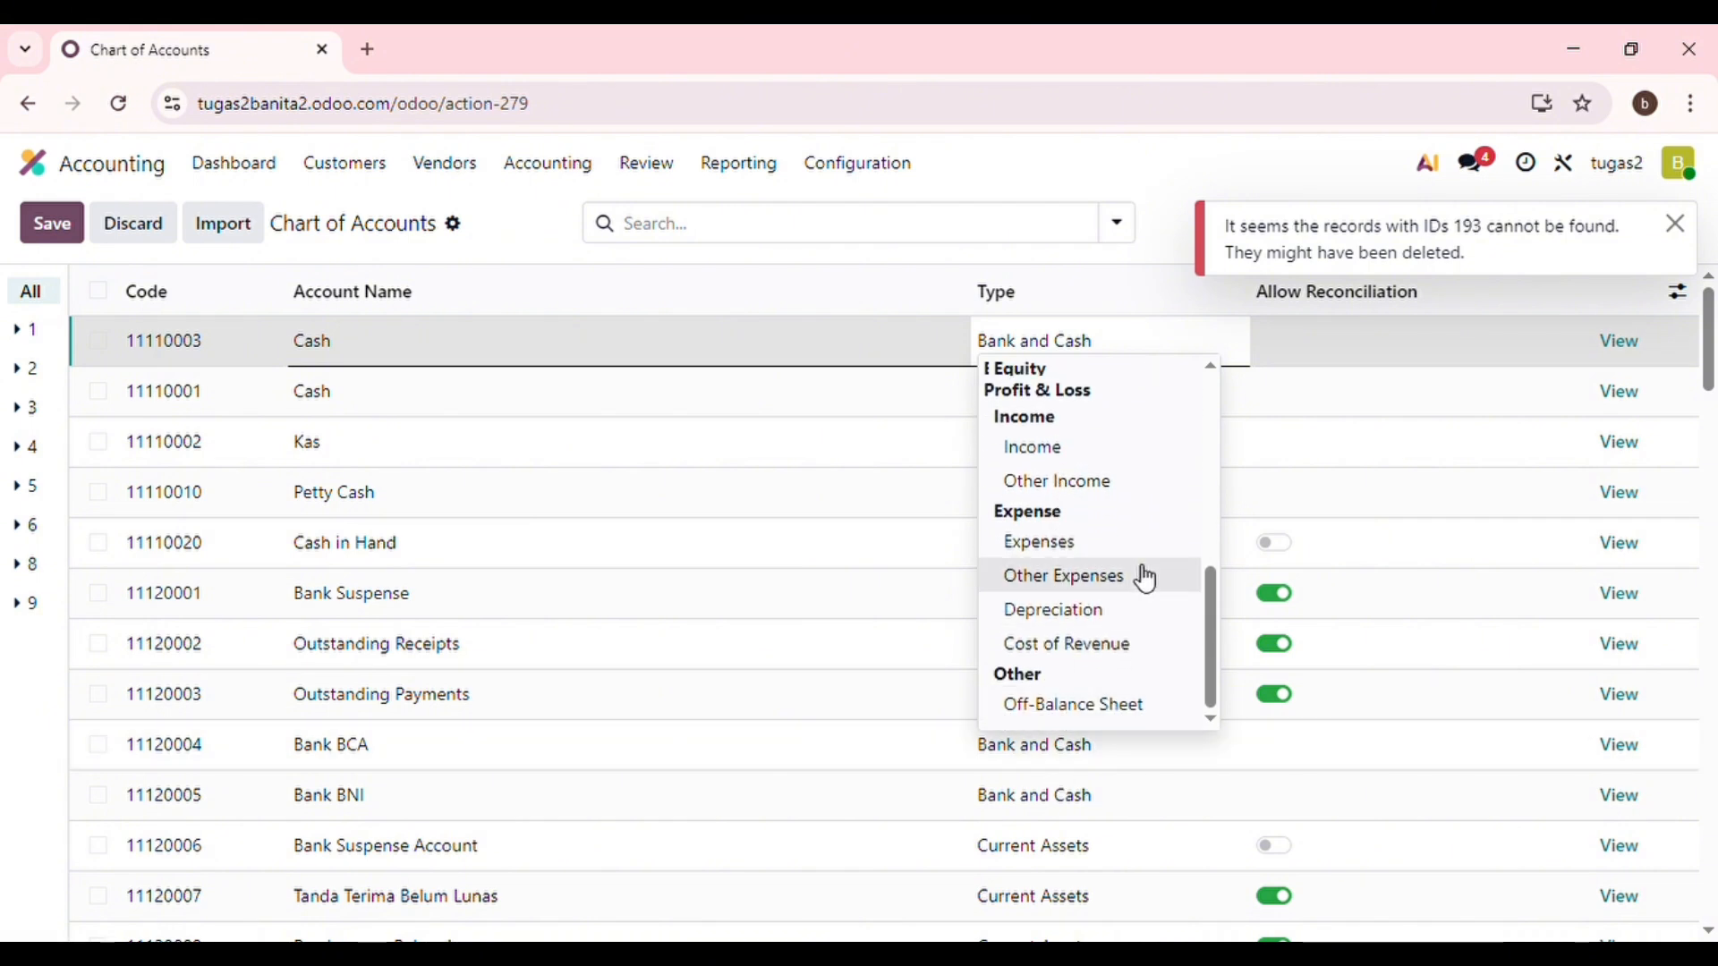
click(1134, 176)
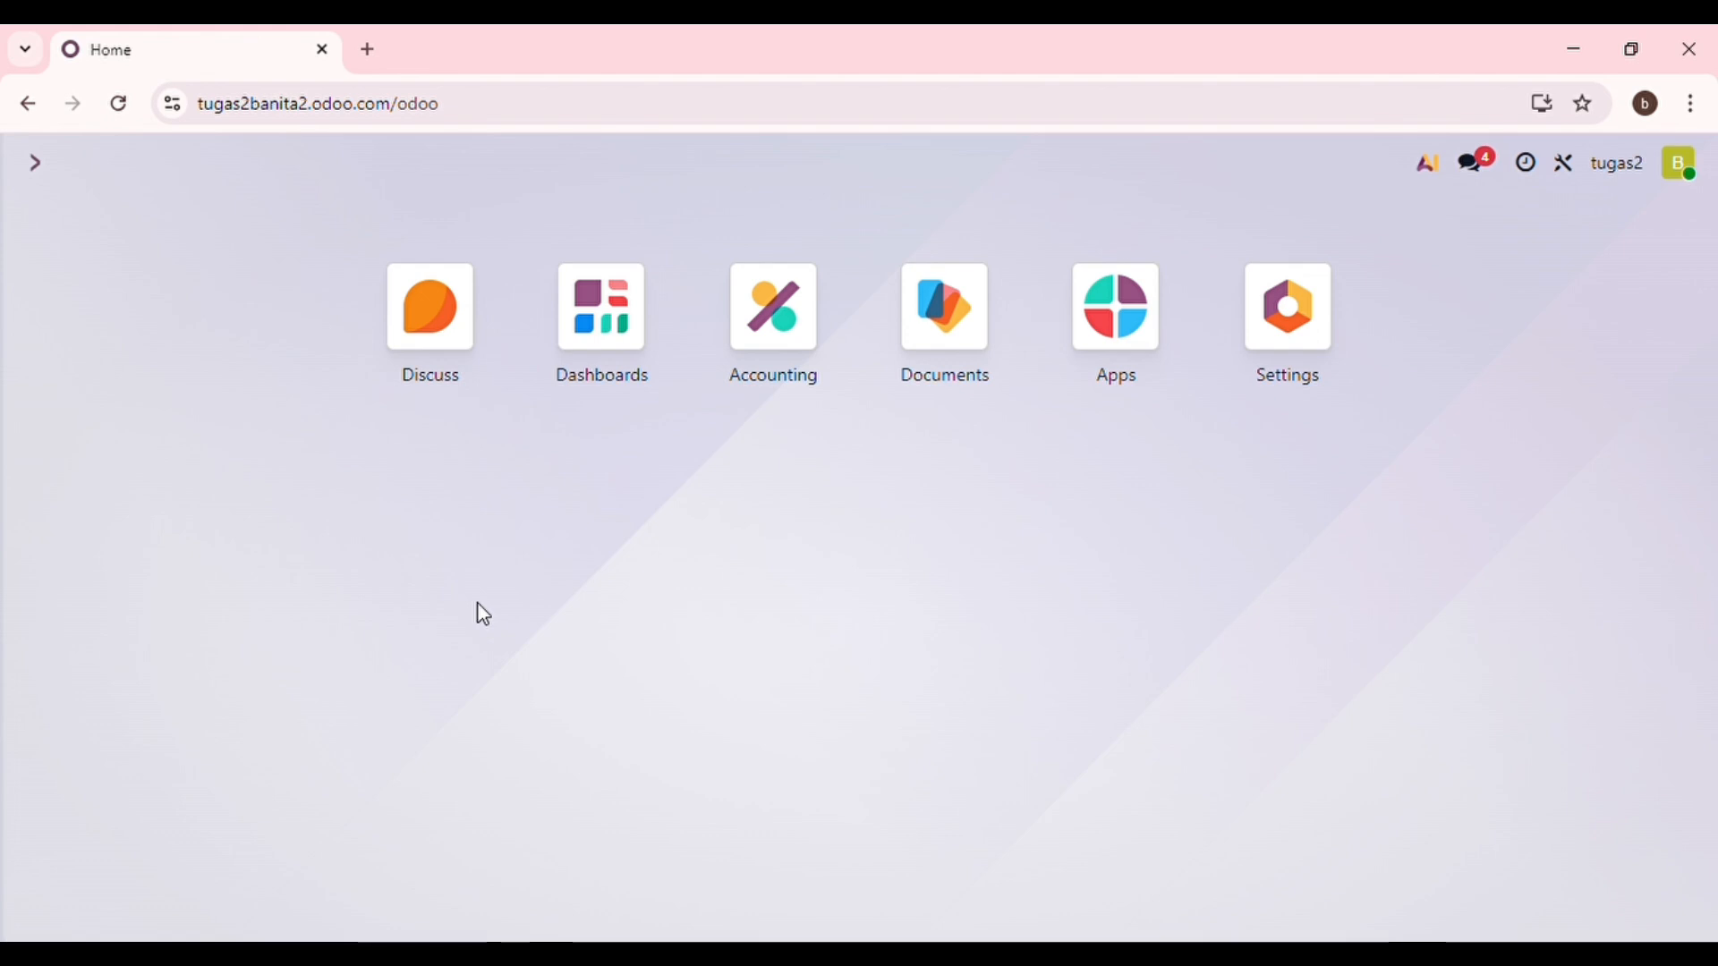
Create a new journal entry with the reference 'Opening Balance'.
click(808, 327)
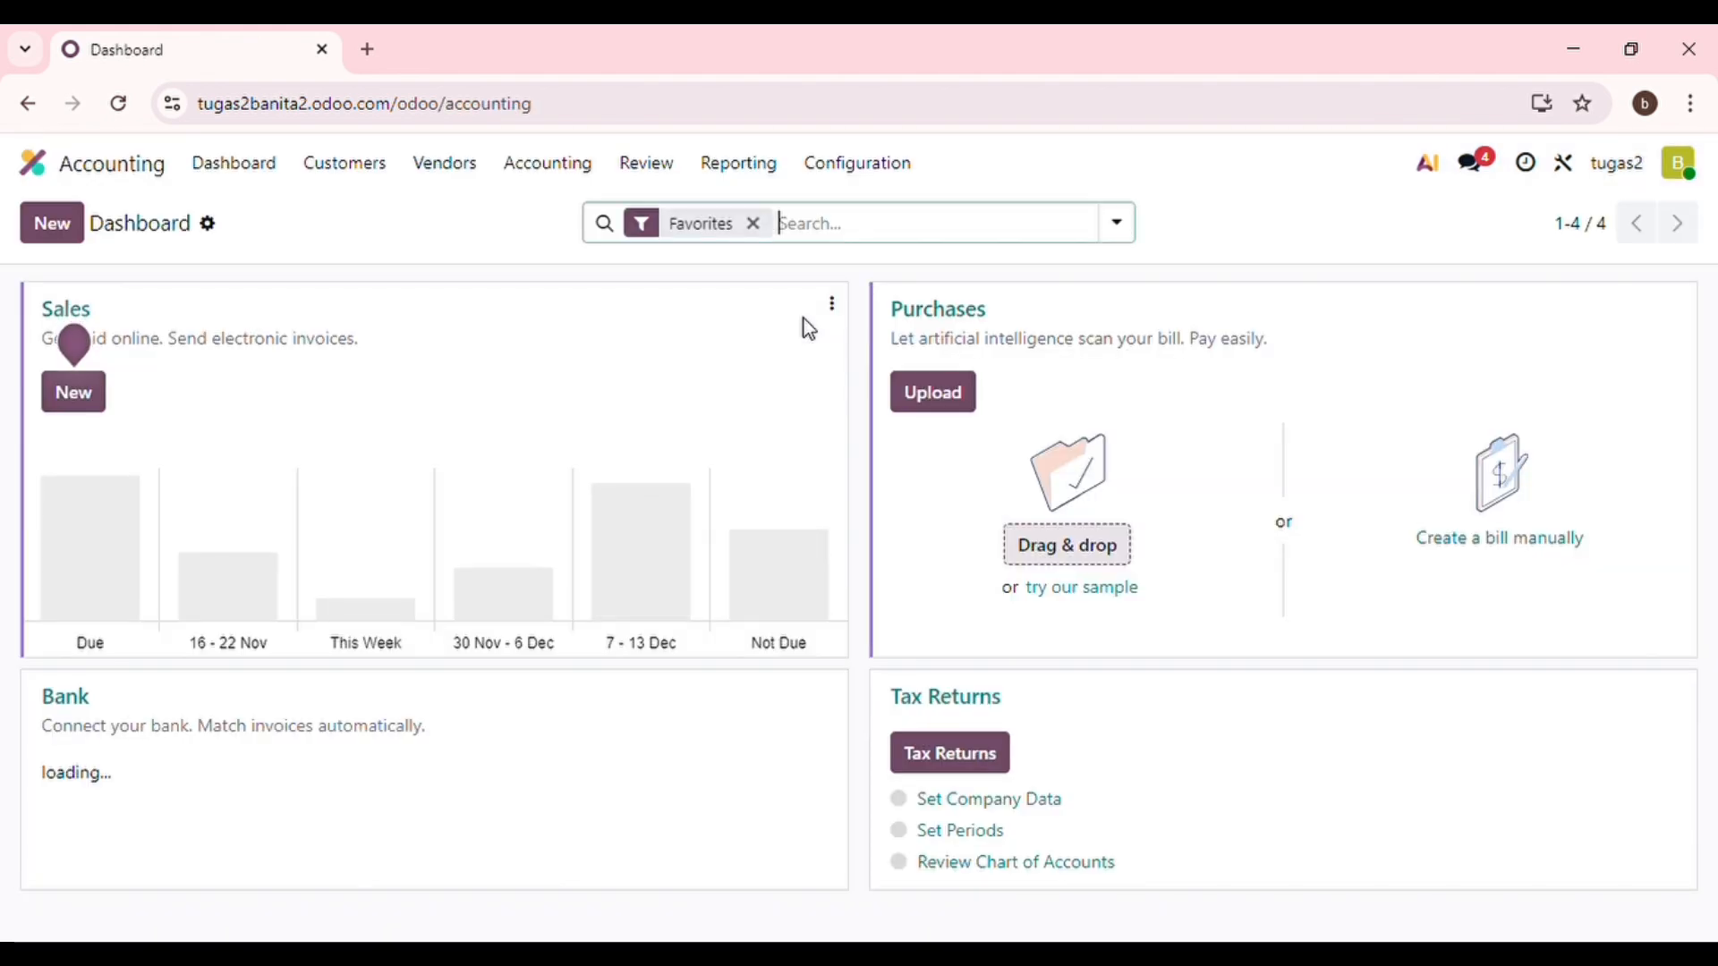
click(594, 170)
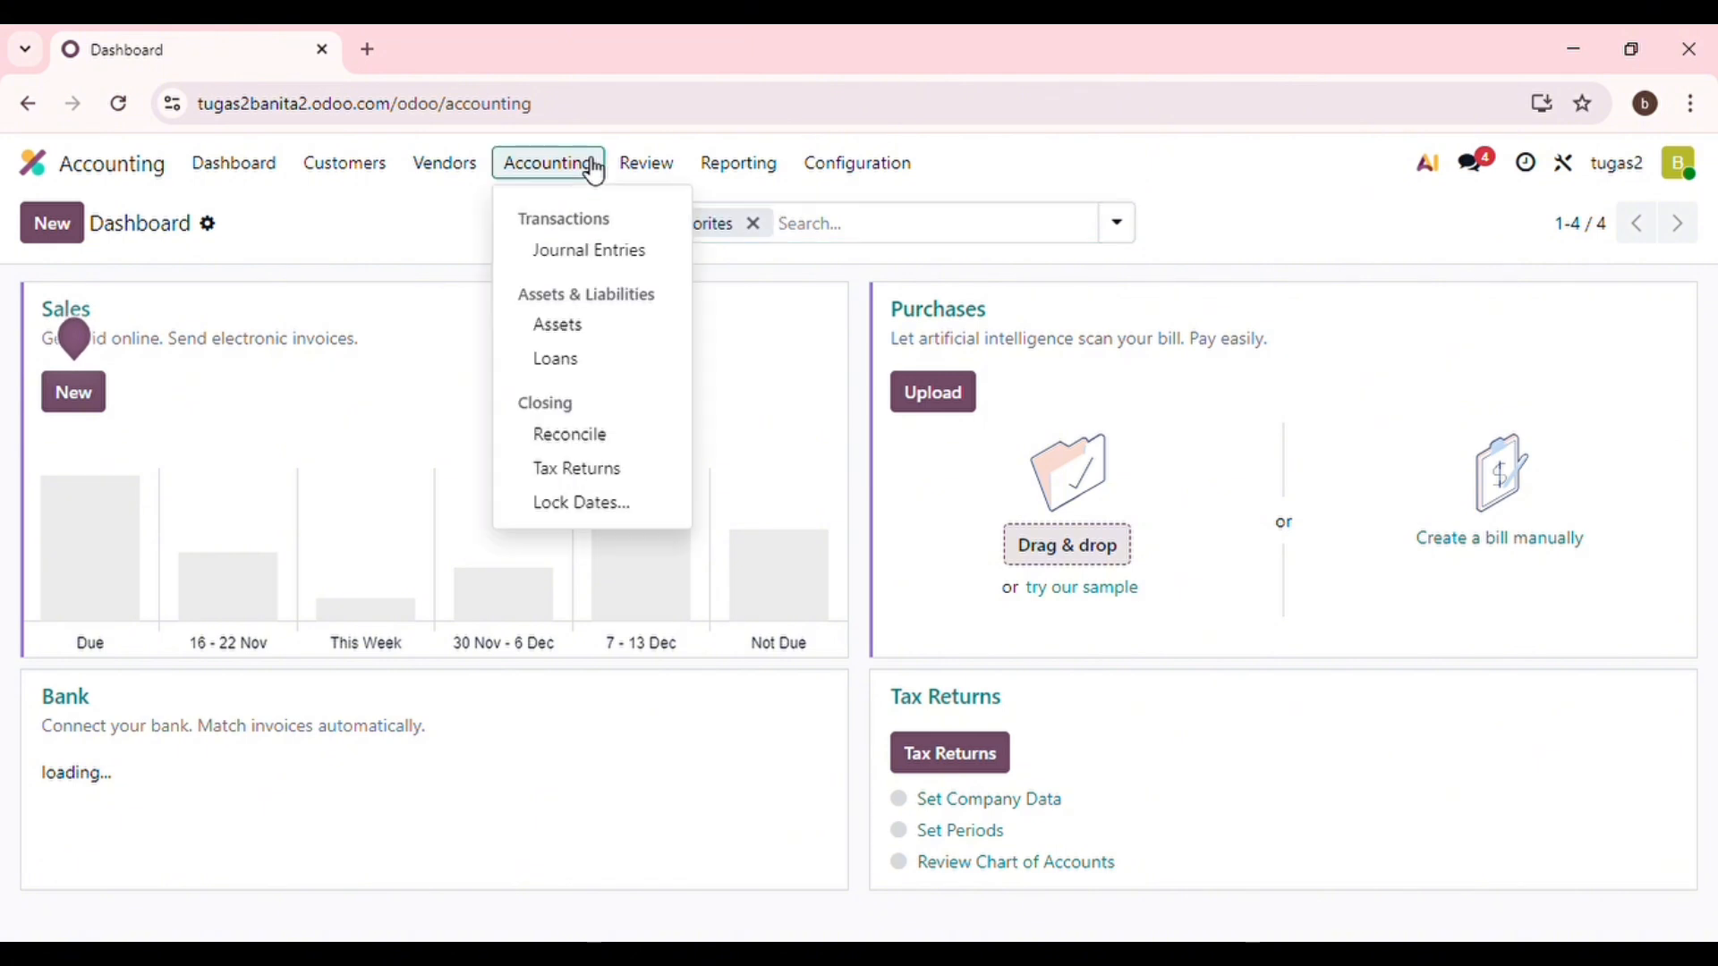
click(598, 268)
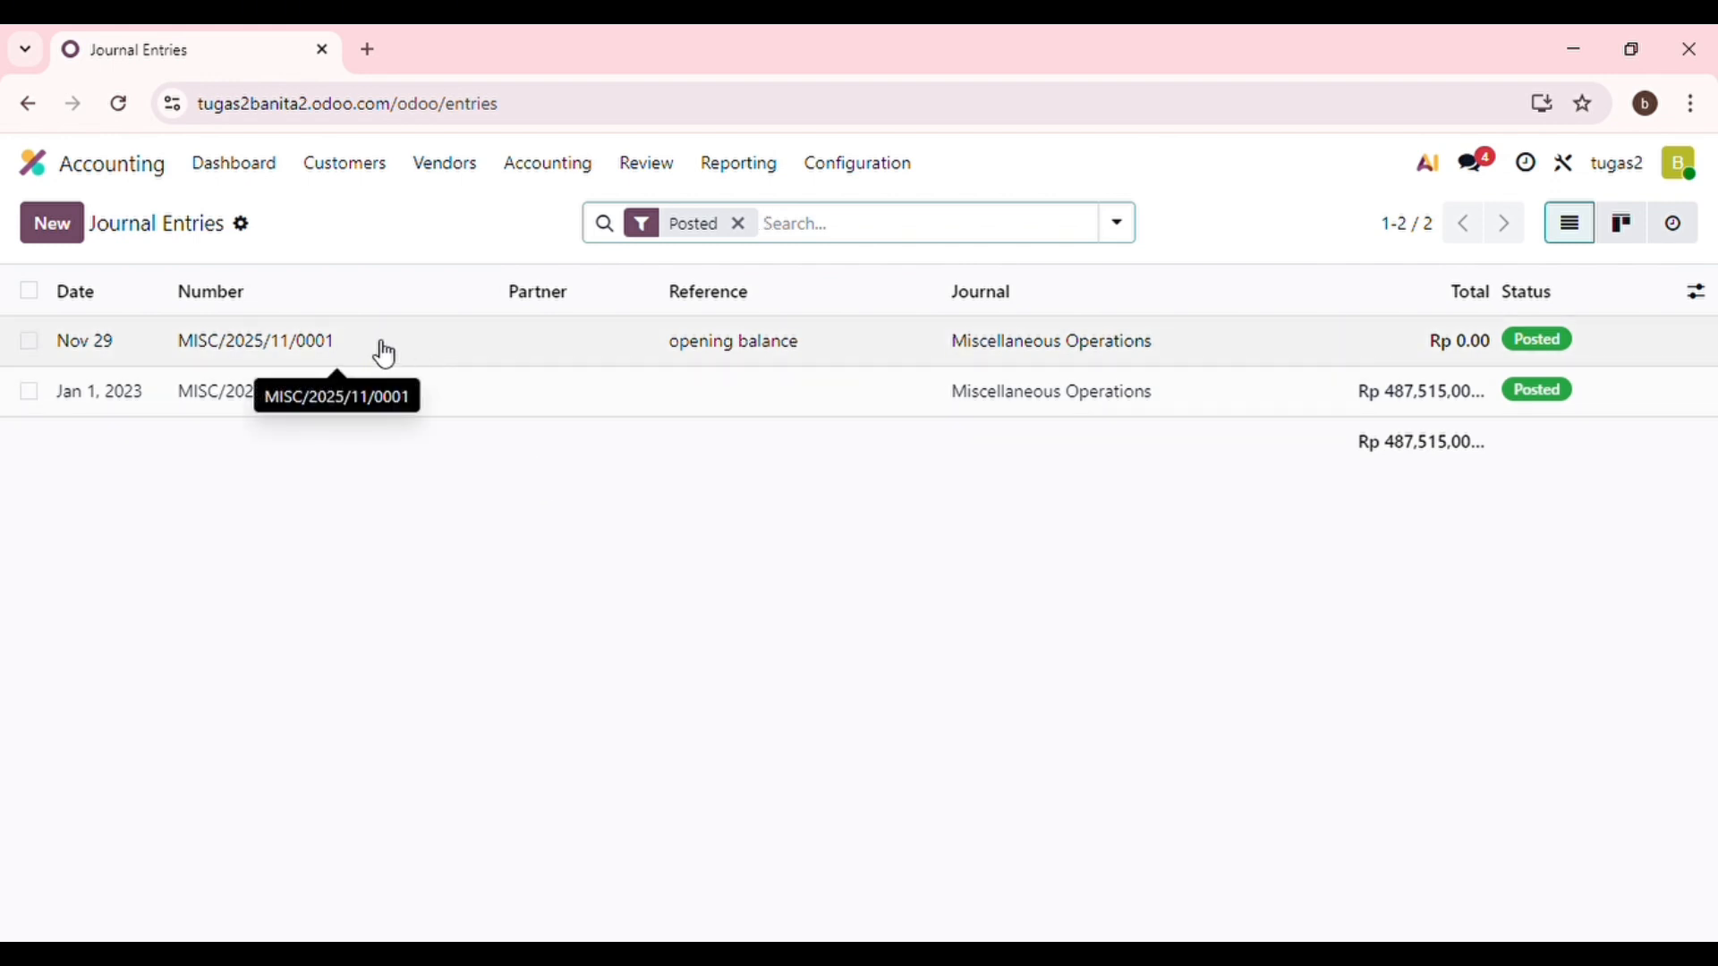
click(66, 221)
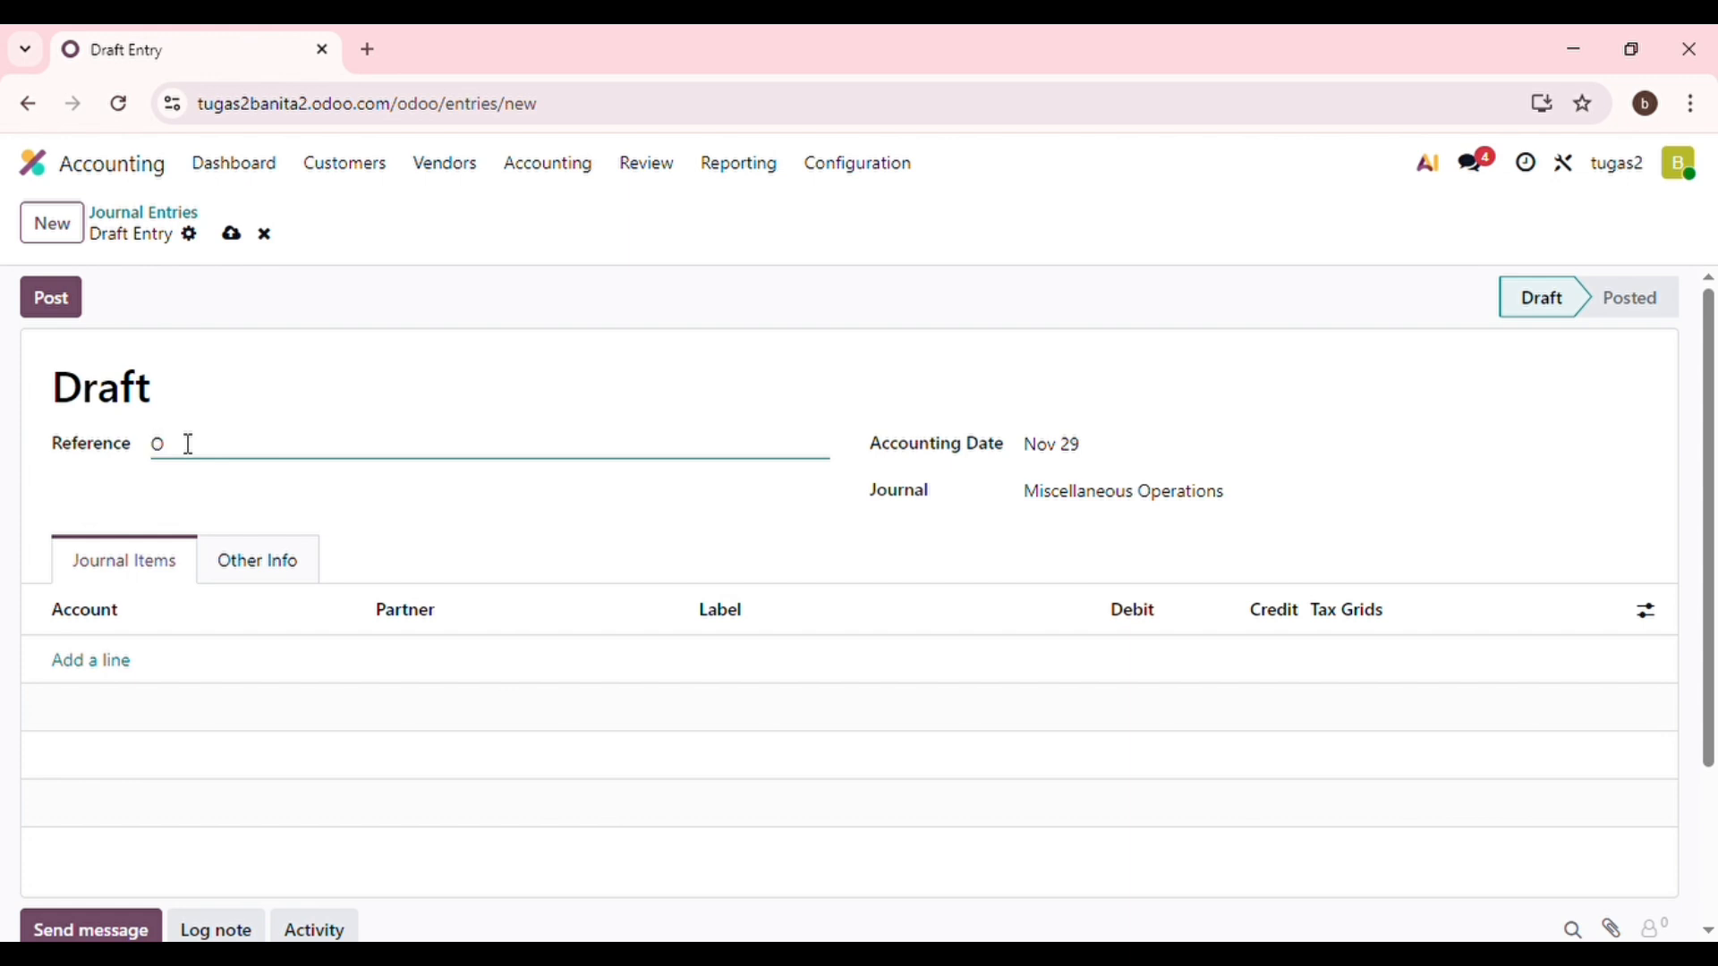
text(ing Baln)
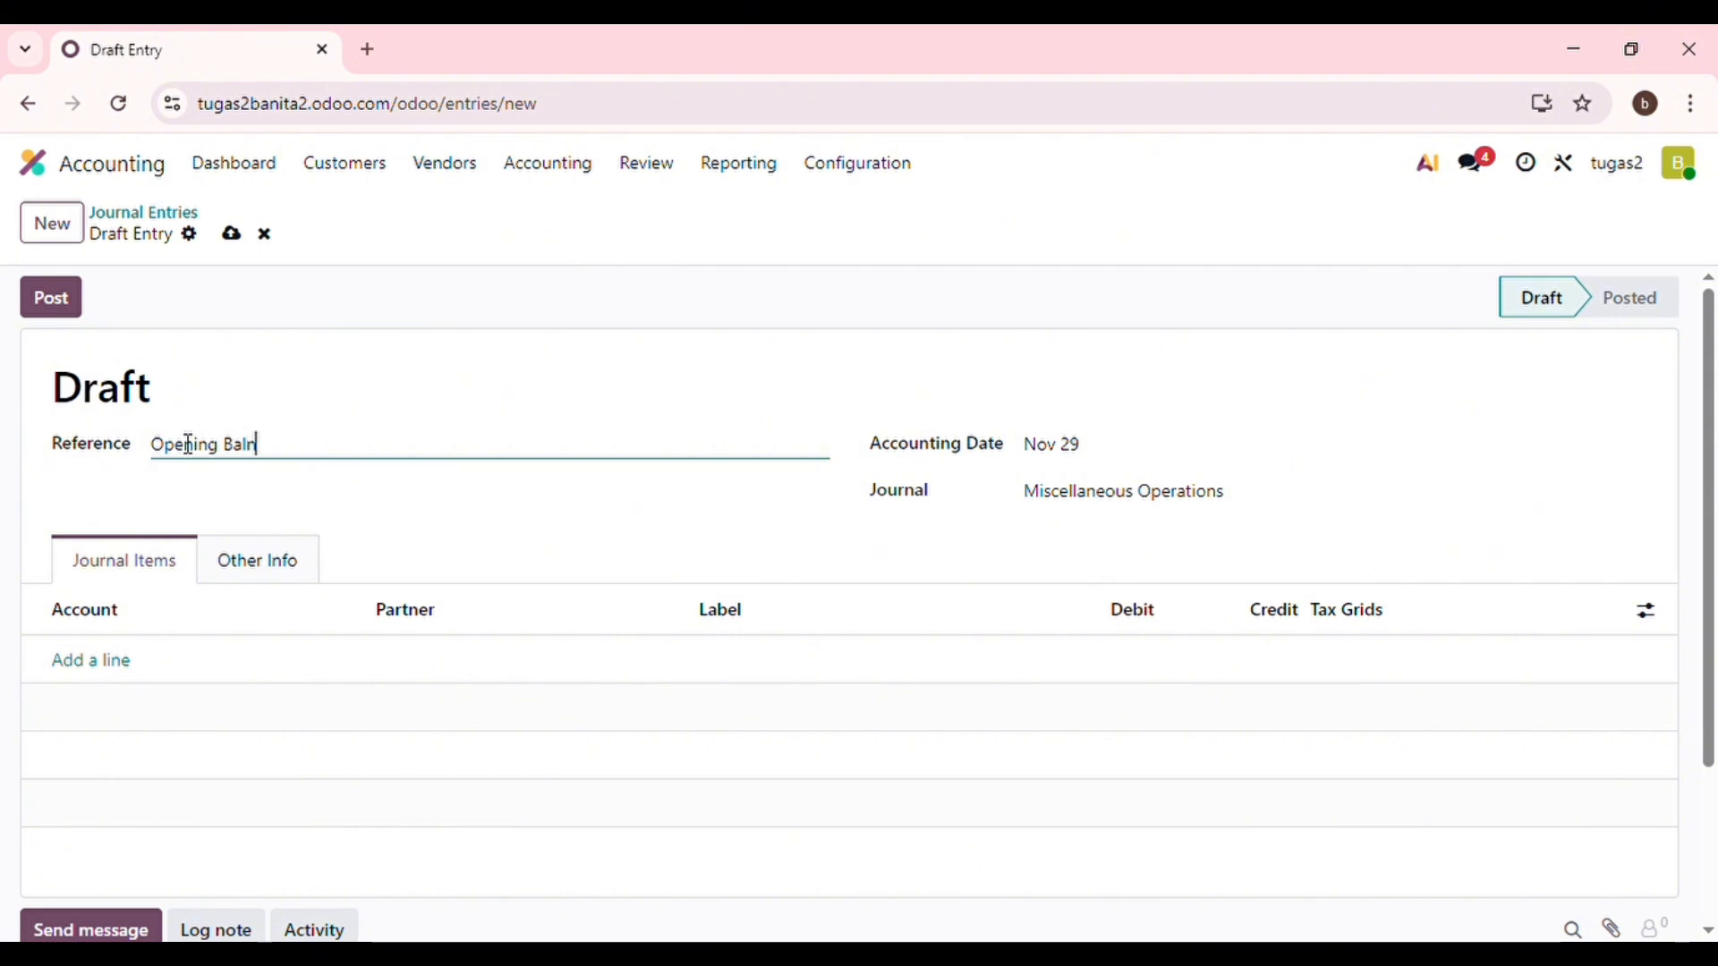
key(BackSpace)
key(BackSpace)
key(BackSpace)
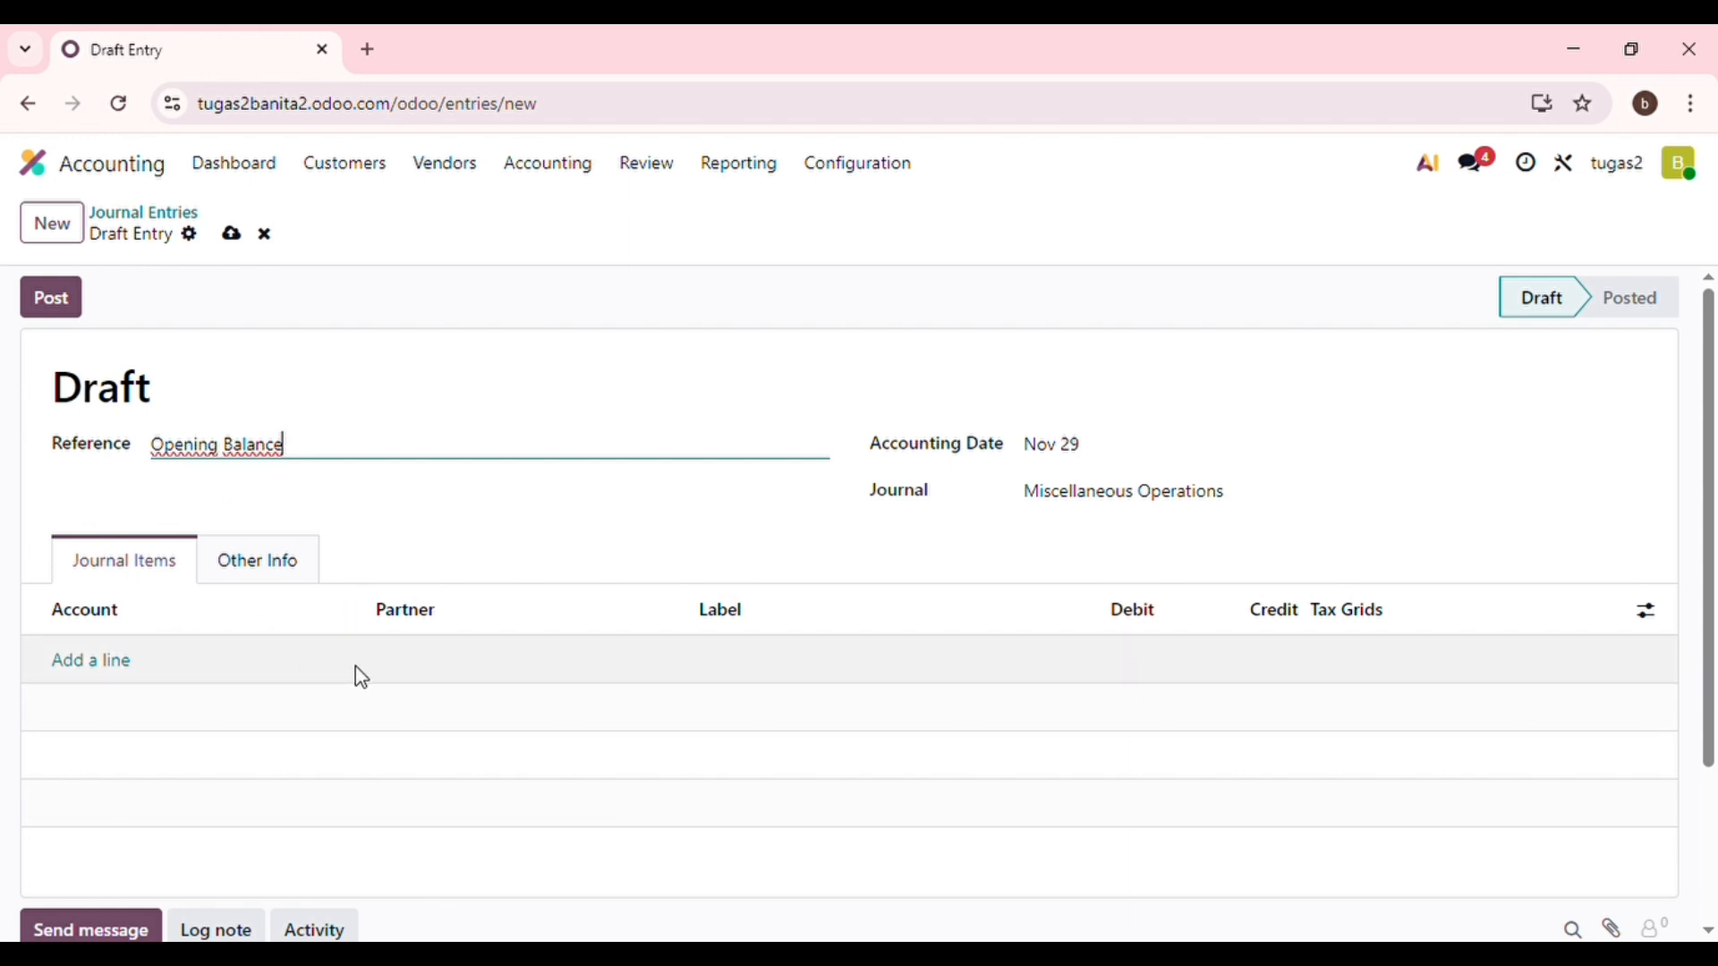
click(207, 667)
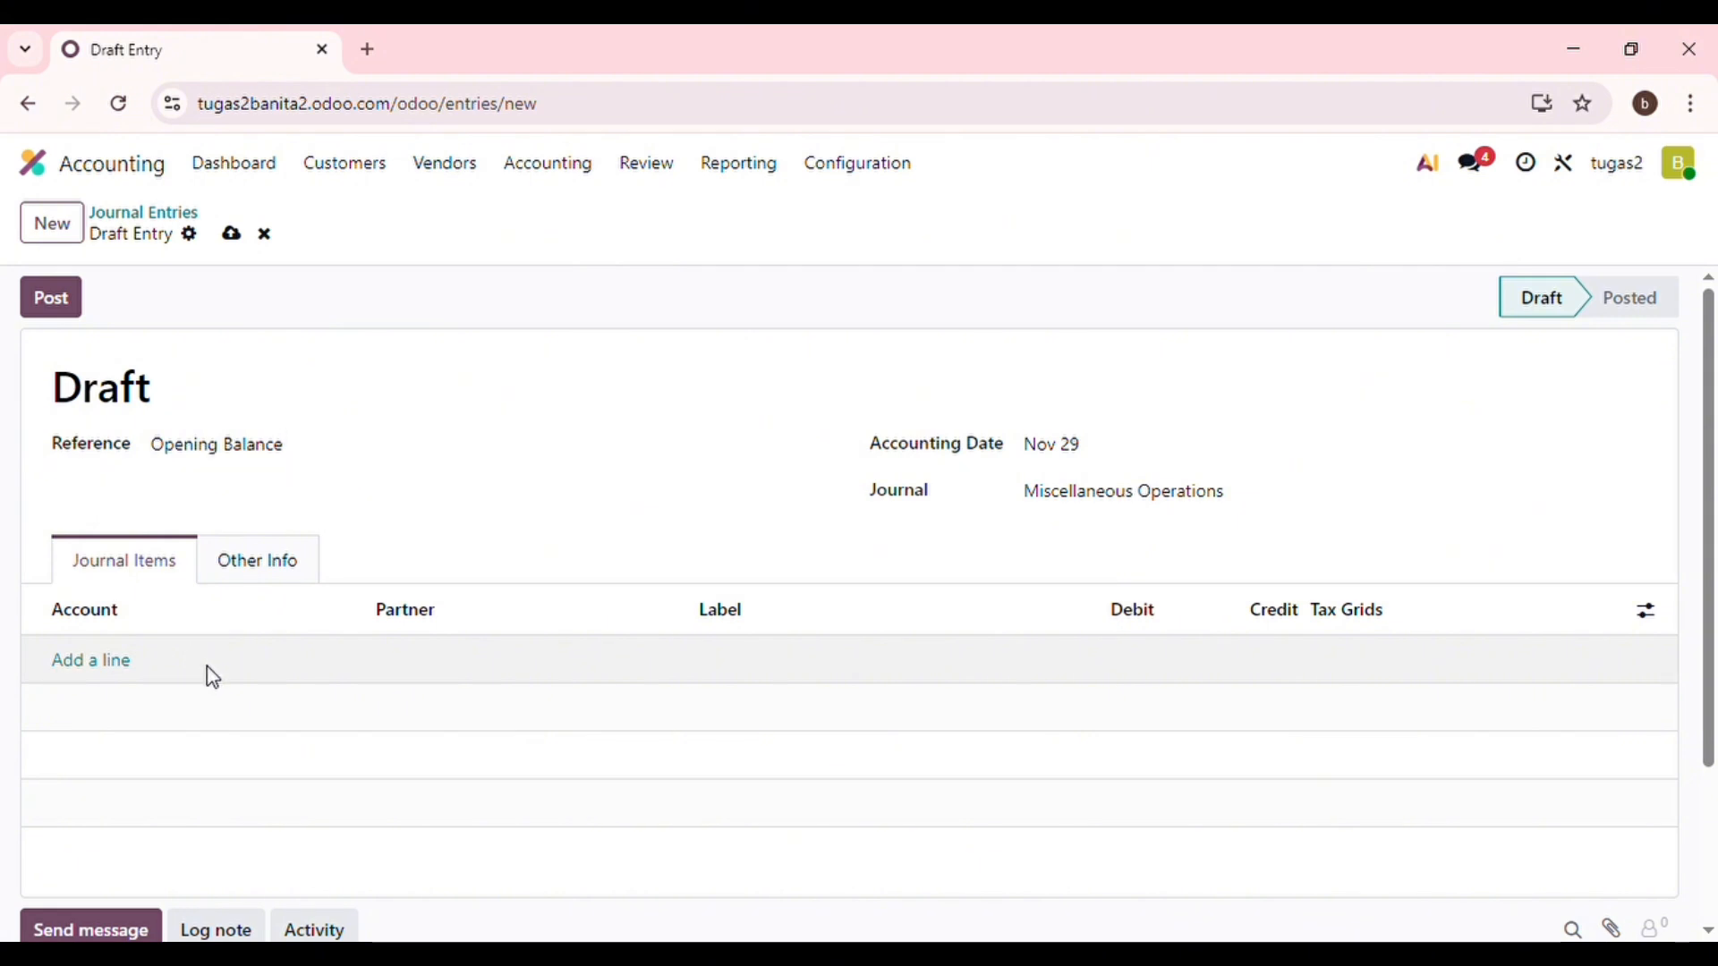
Add journal lines for accounts 12210030 Office Supplies and 11110001 Cash.
click(128, 676)
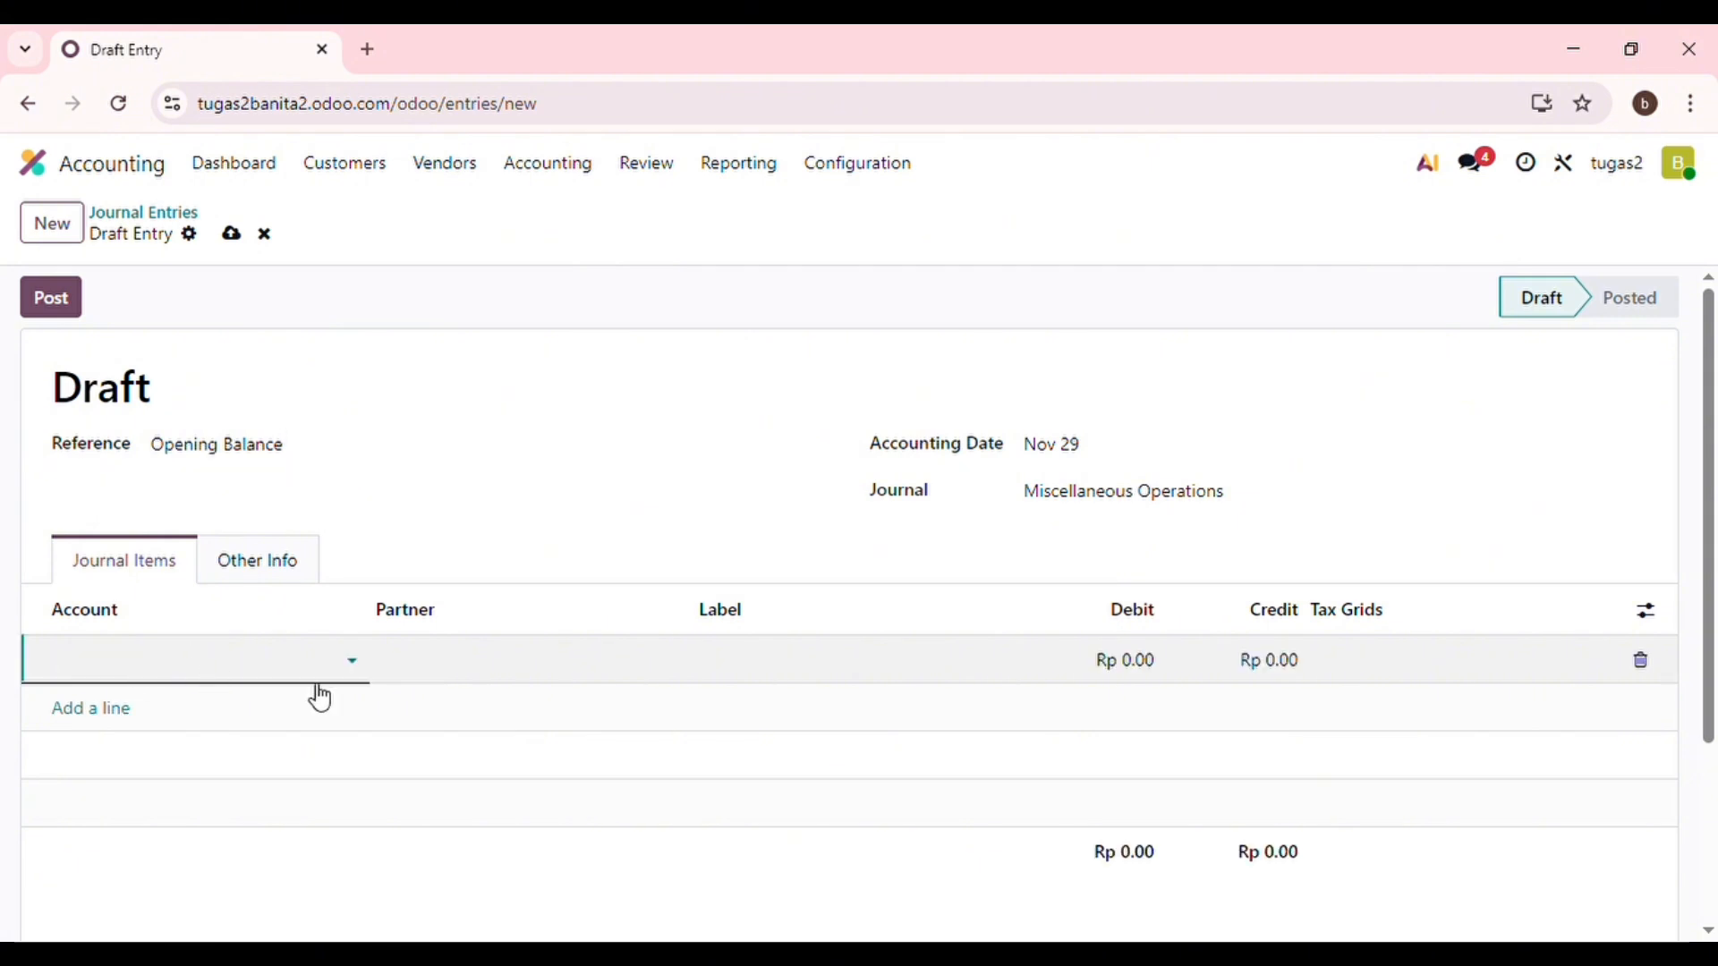
click(354, 683)
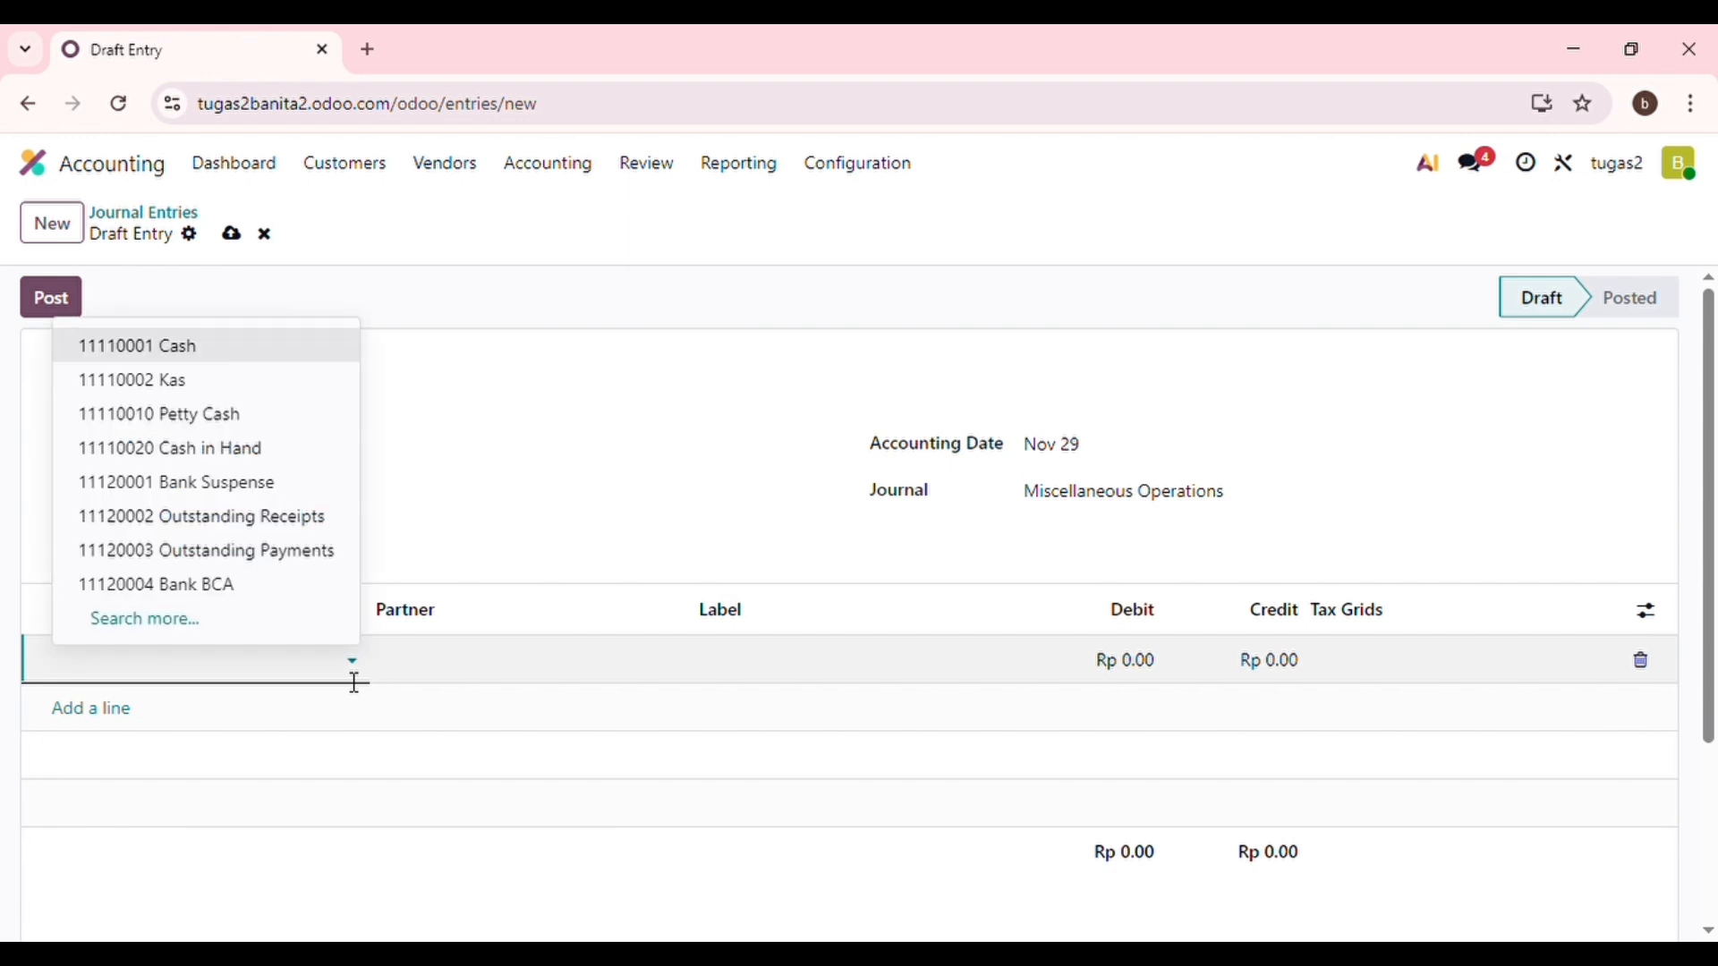
click(146, 629)
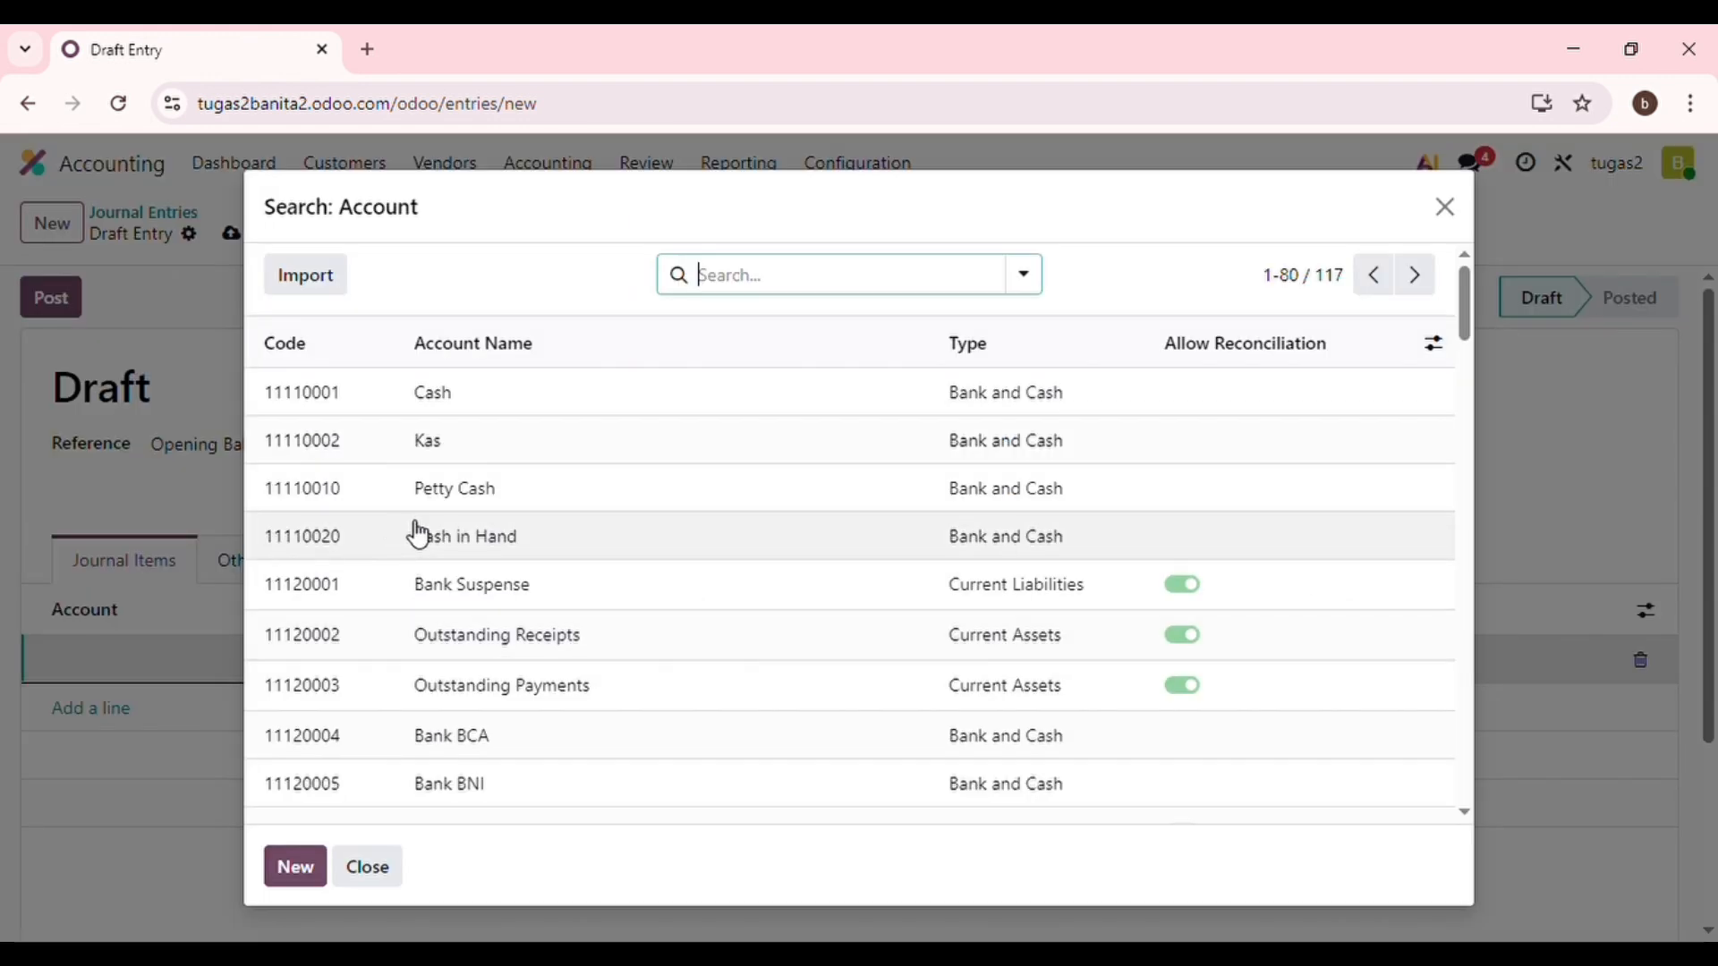
scroll(418, 535, down, 5)
scroll(419, 535, down, 8)
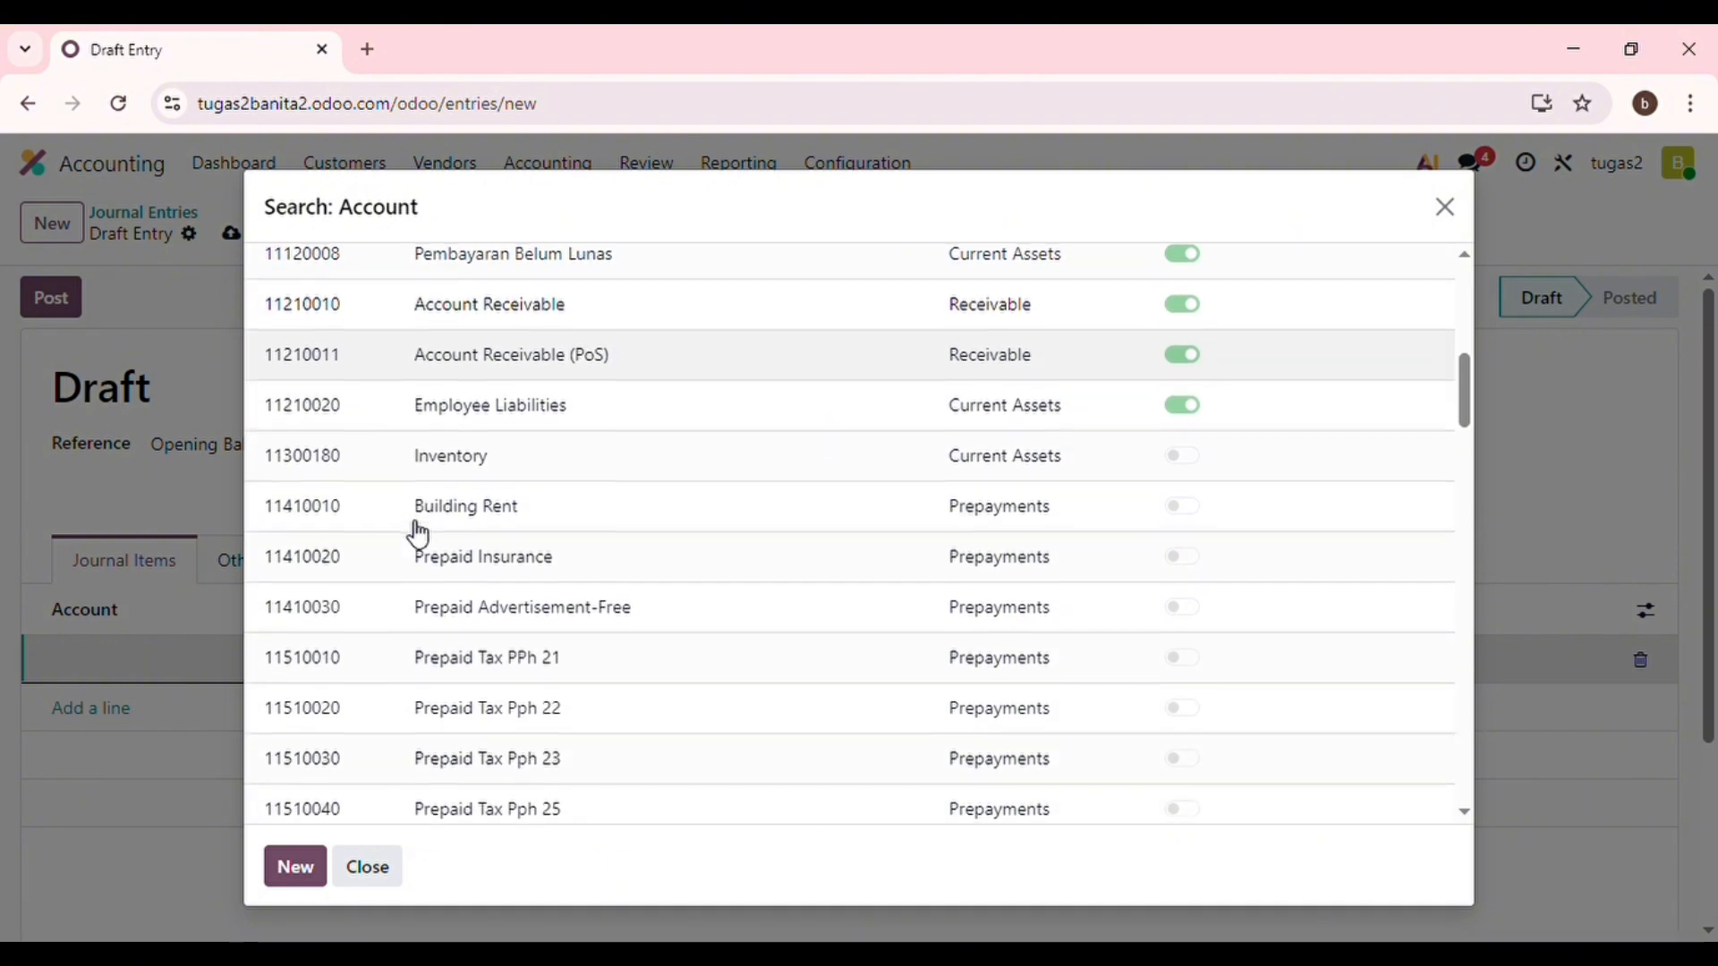
scroll(419, 535, down, 2)
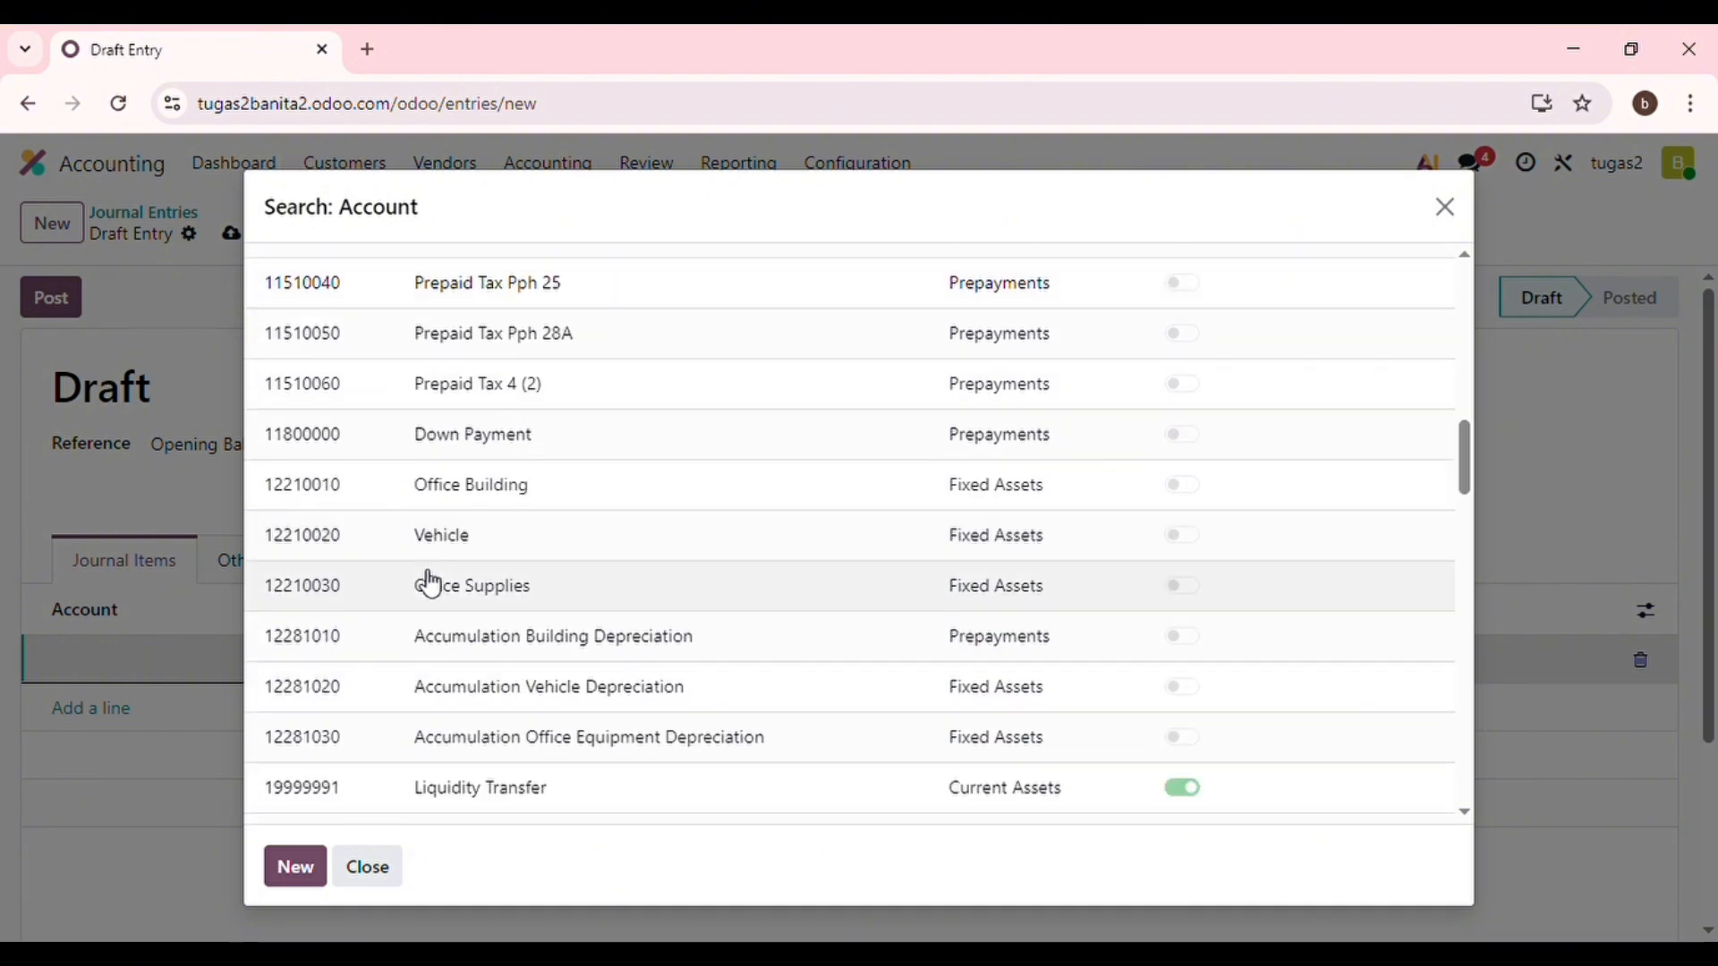
click(449, 595)
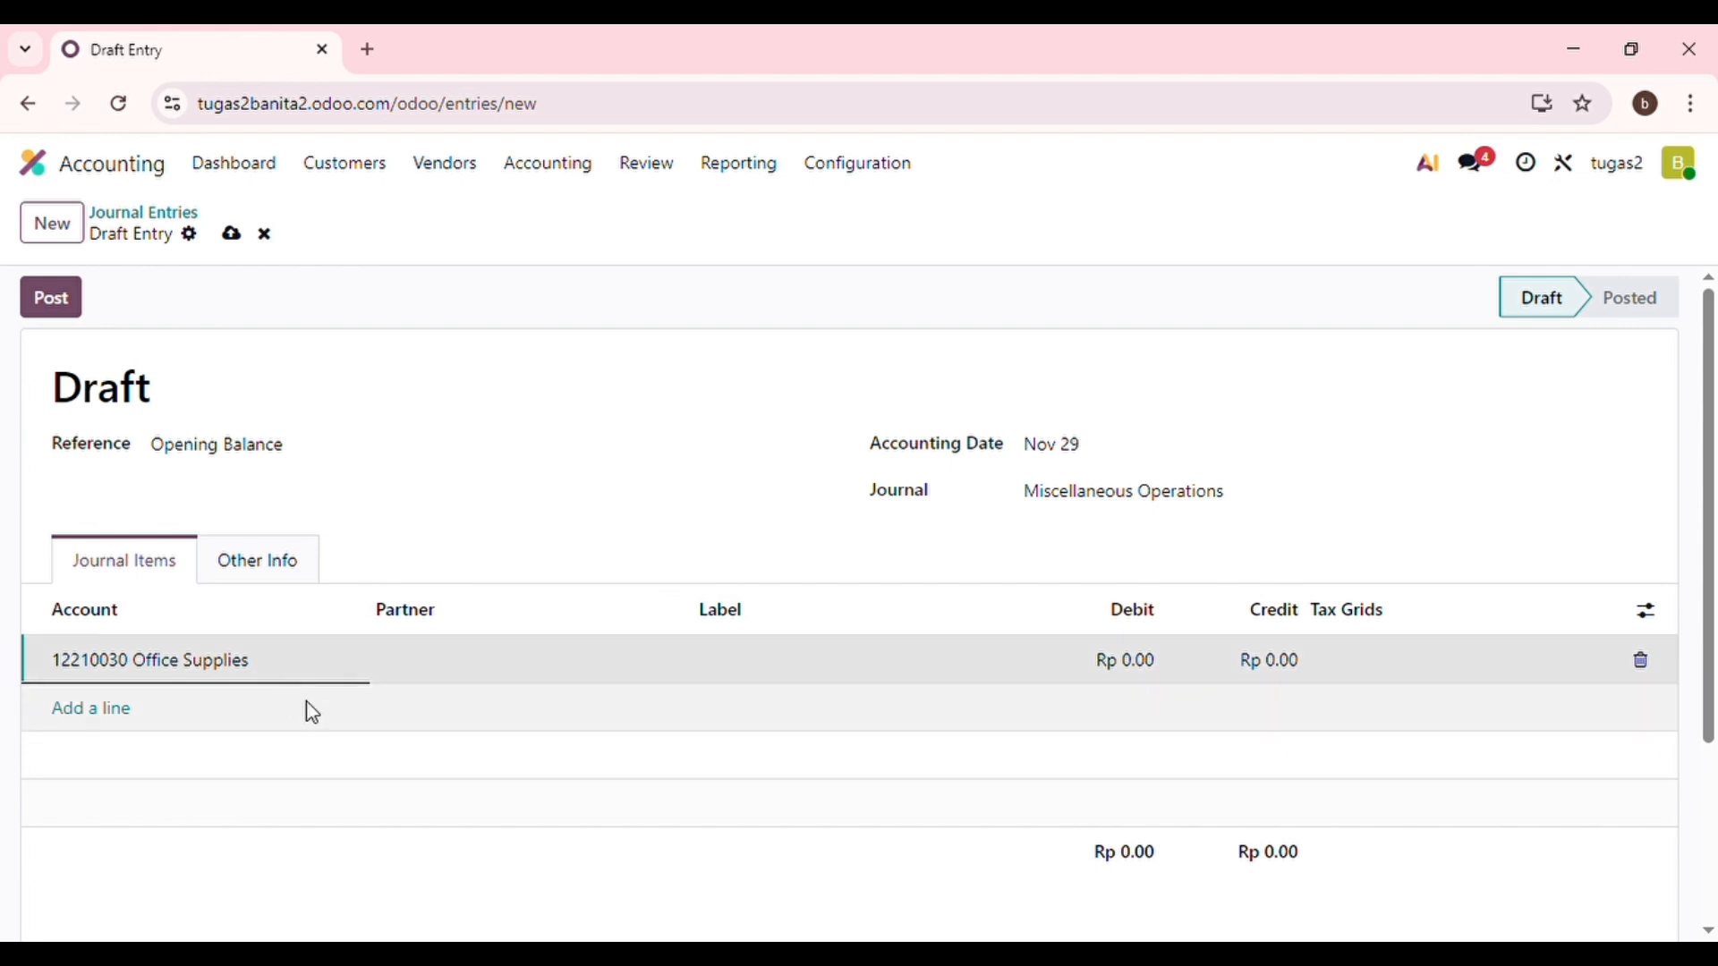
click(92, 709)
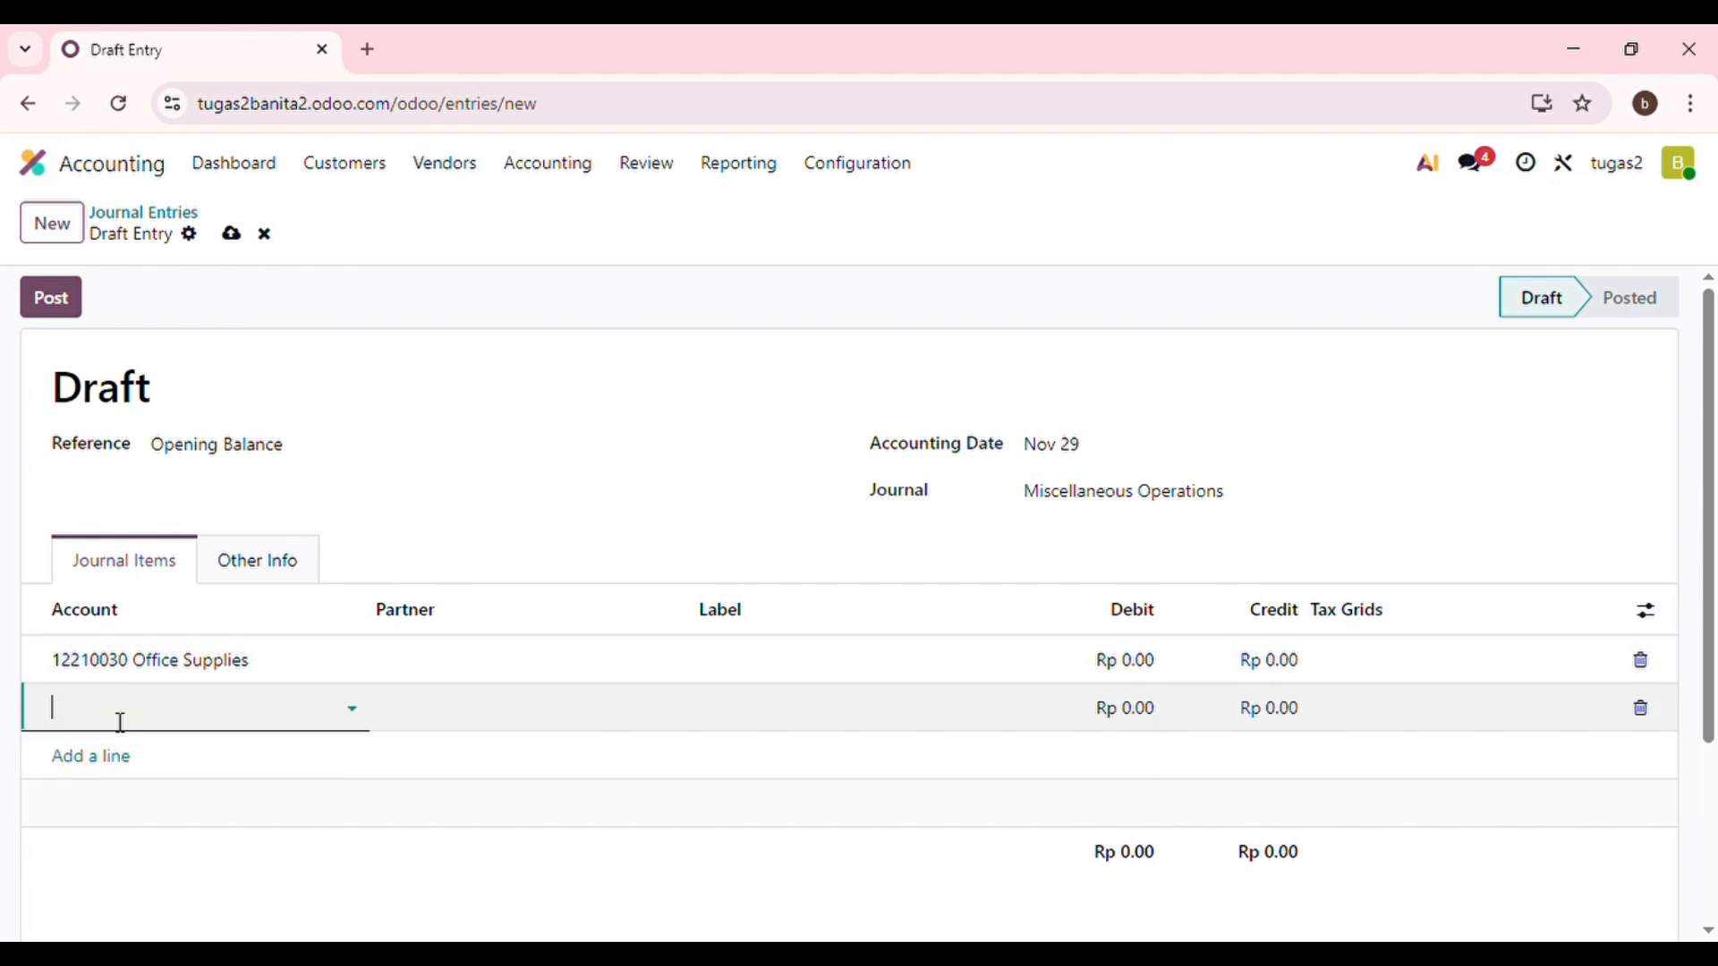
click(367, 726)
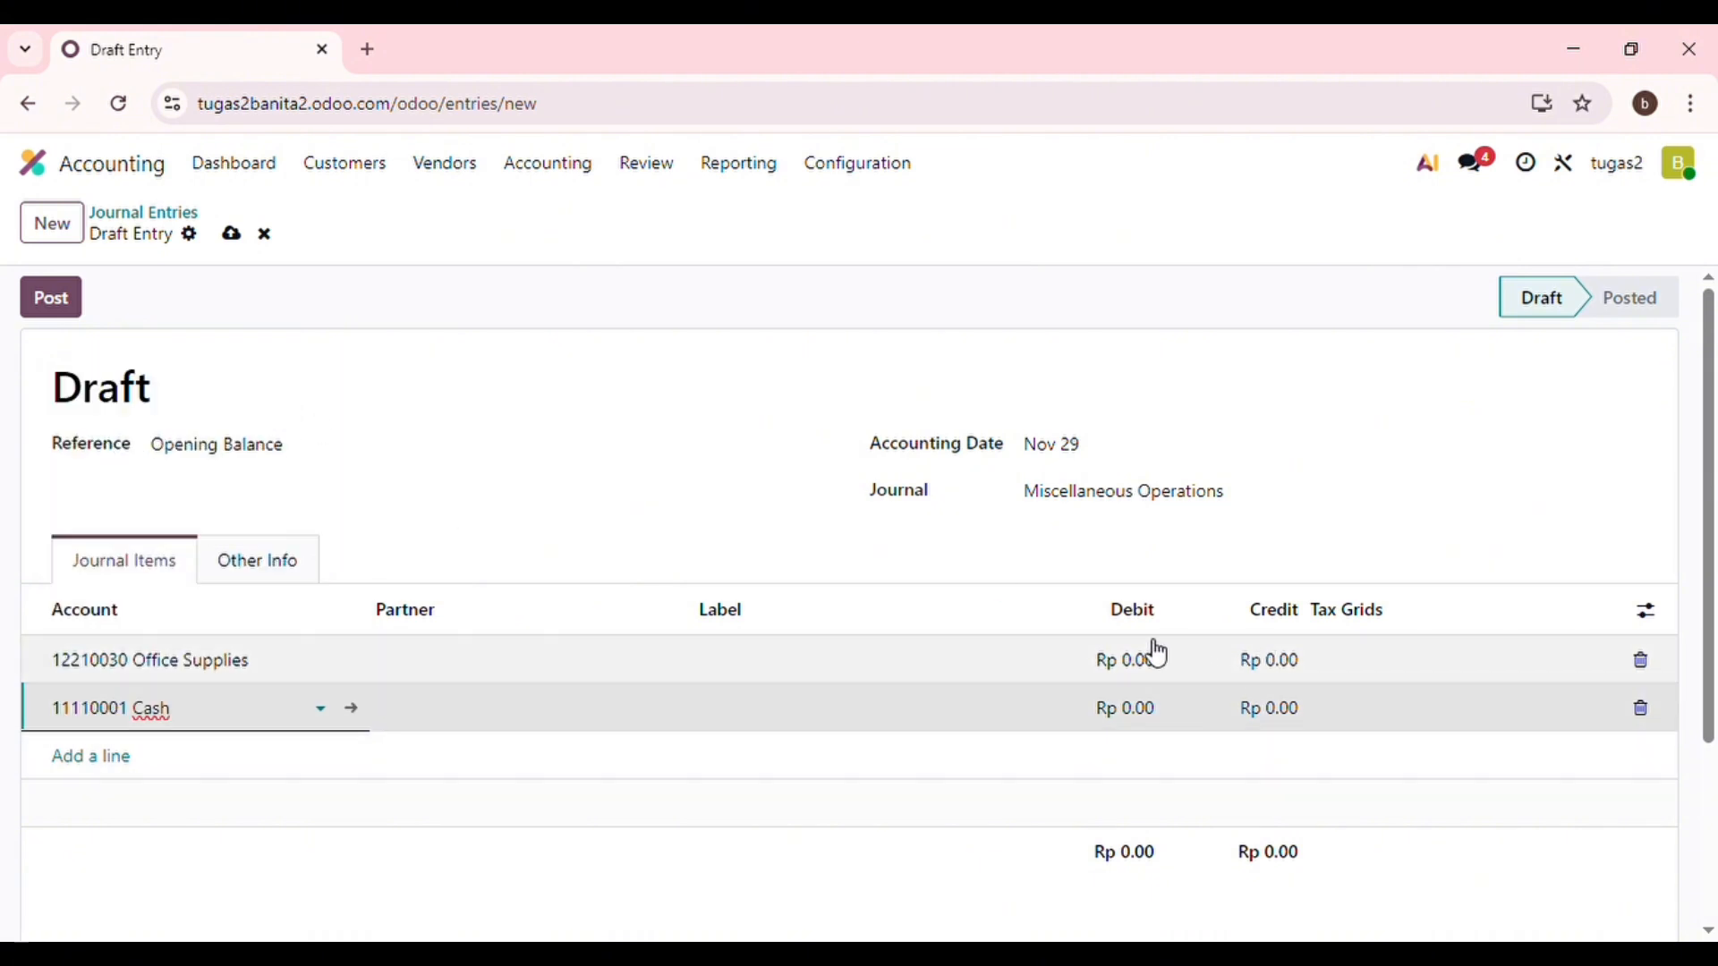
Enter Rp 500,000,000 as the Office Supplies debit and the Cash credit.
click(1143, 663)
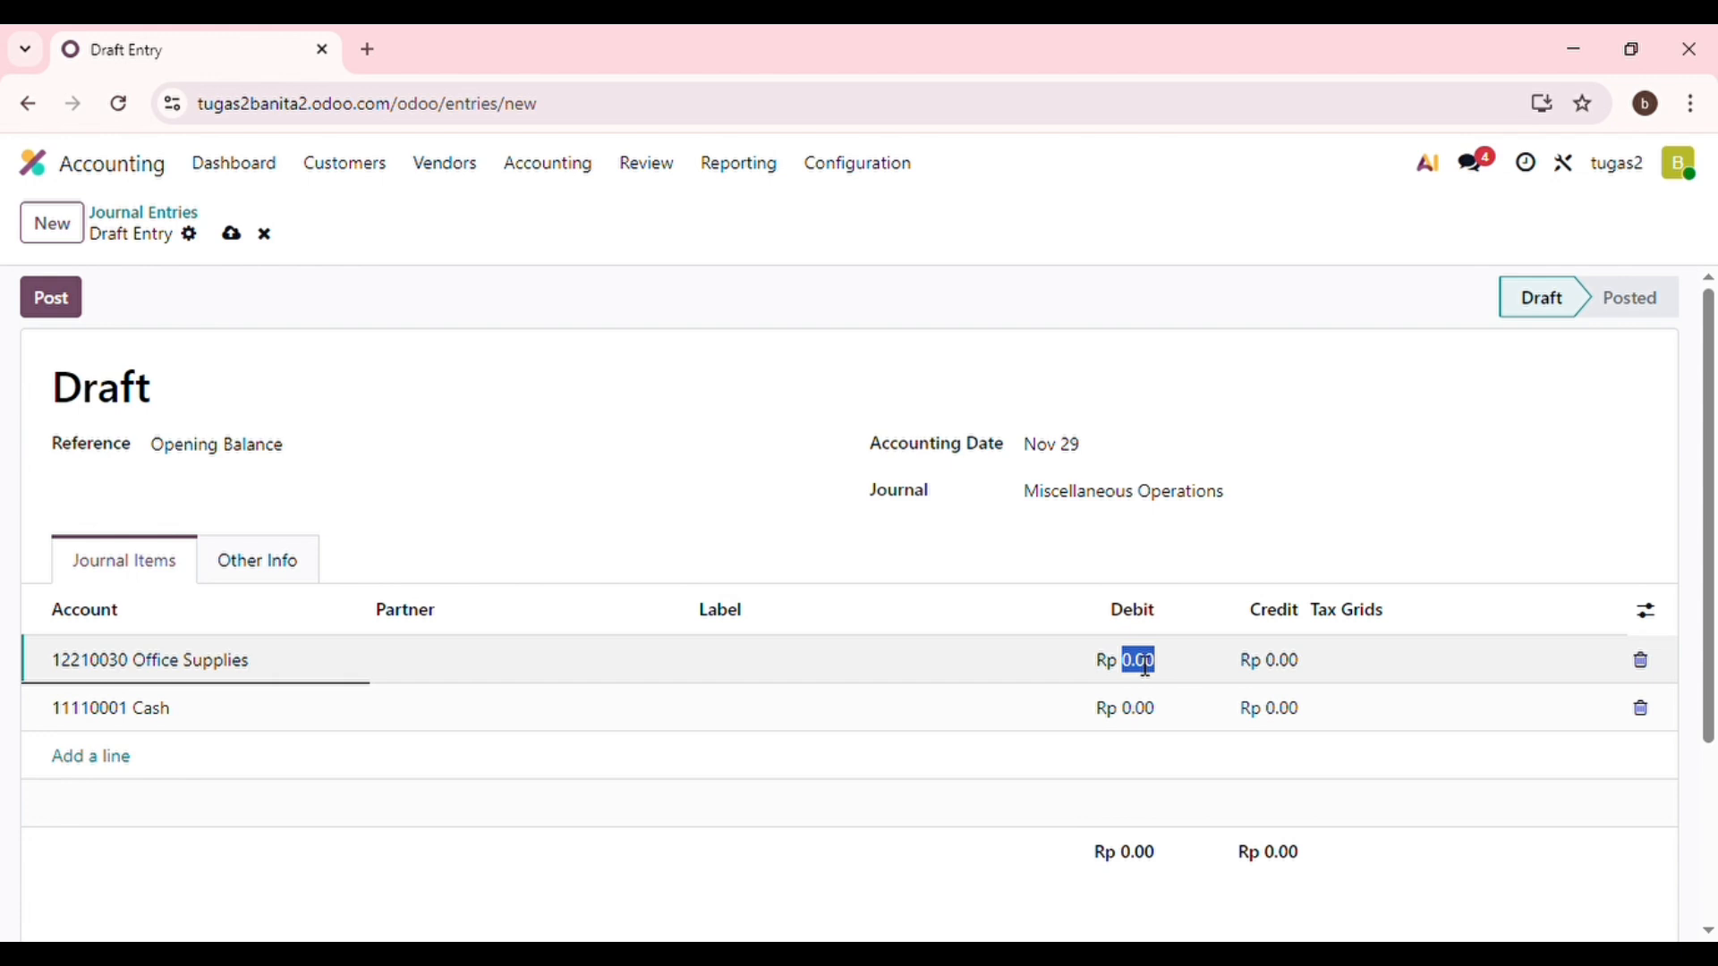
text(5000000)
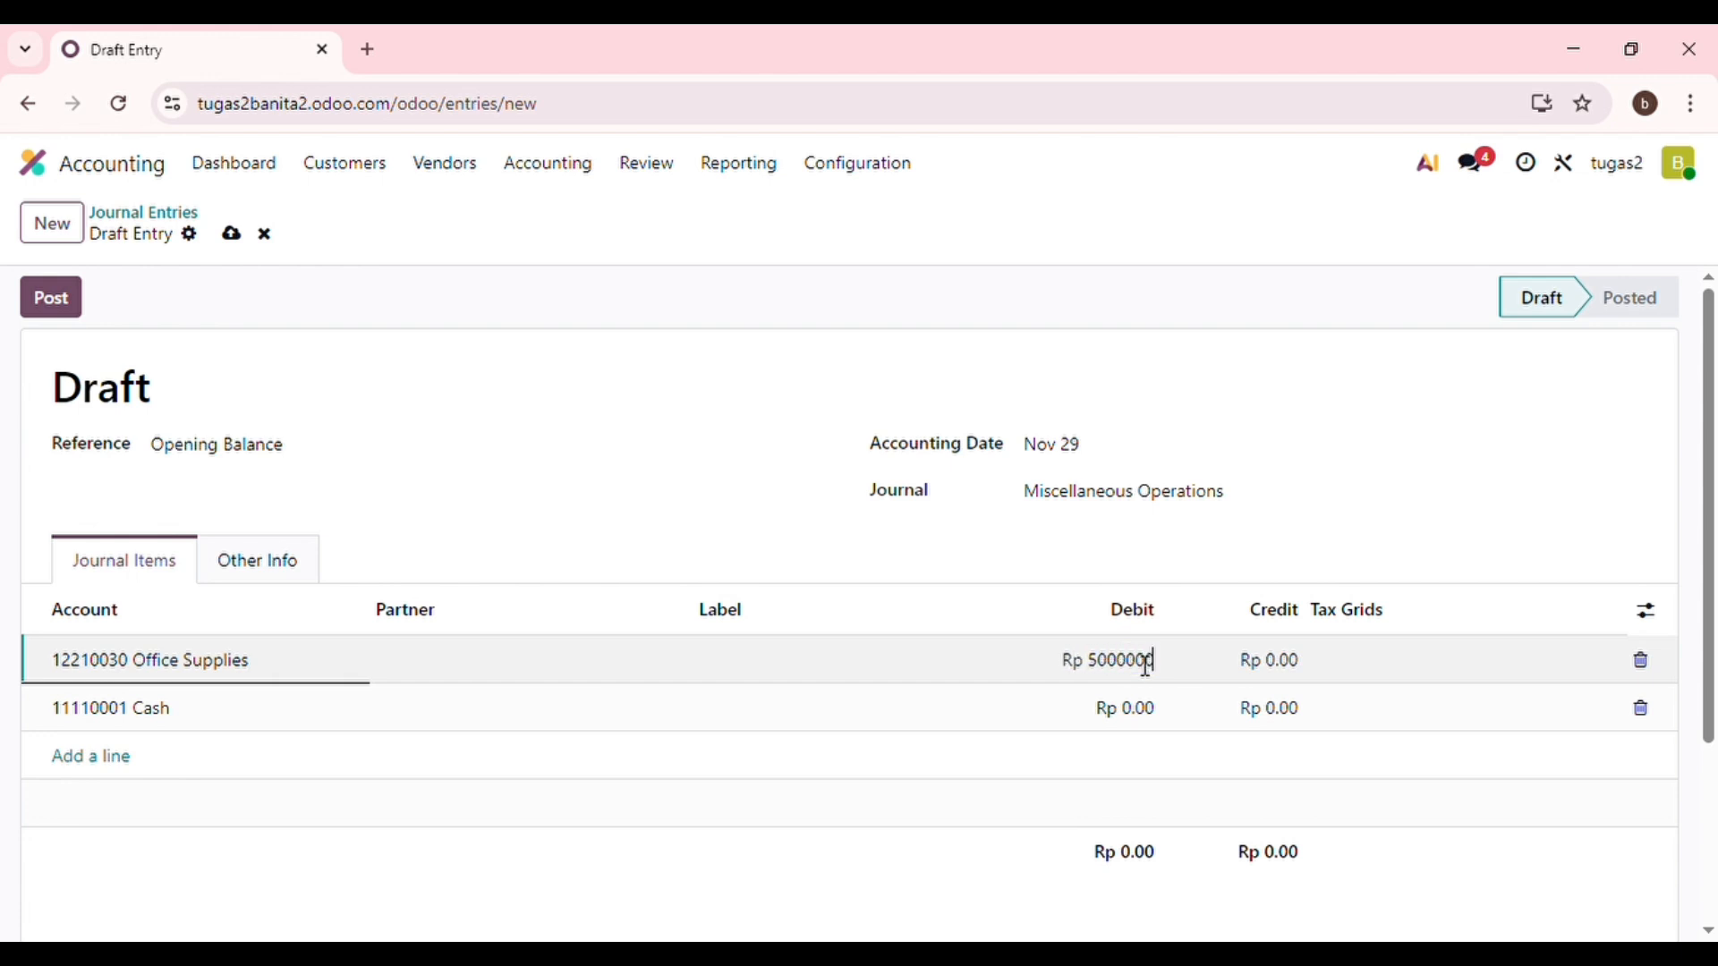
text(00)
key(Return)
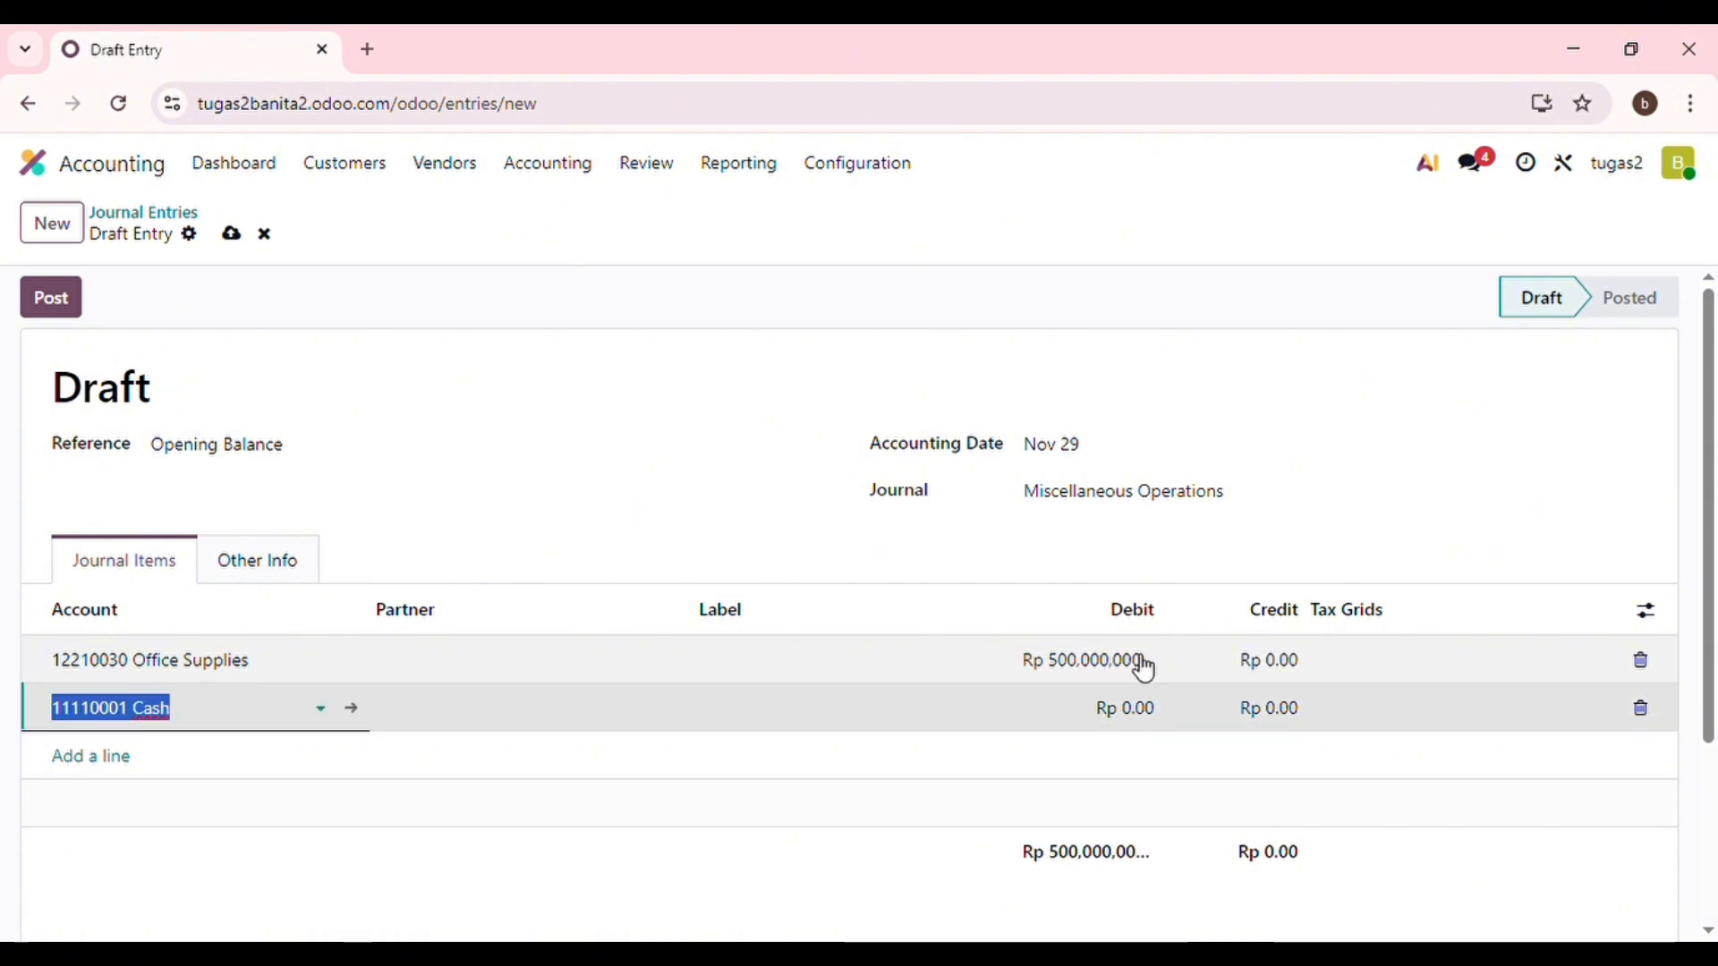
click(1284, 709)
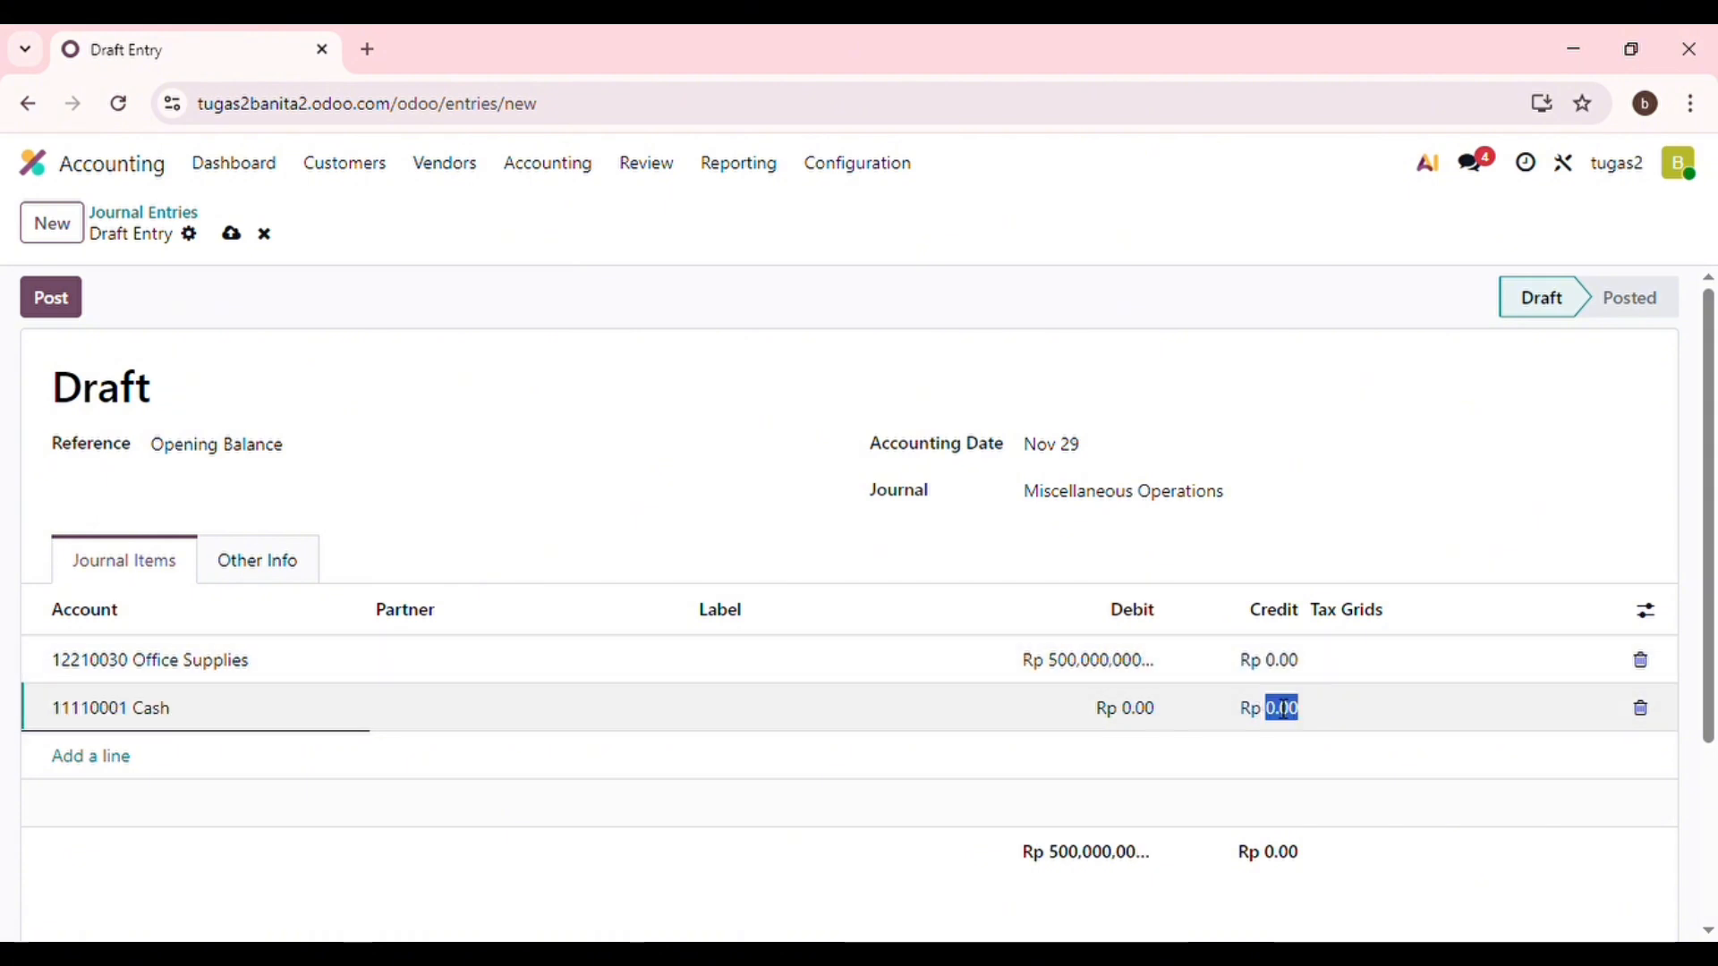
text(50)
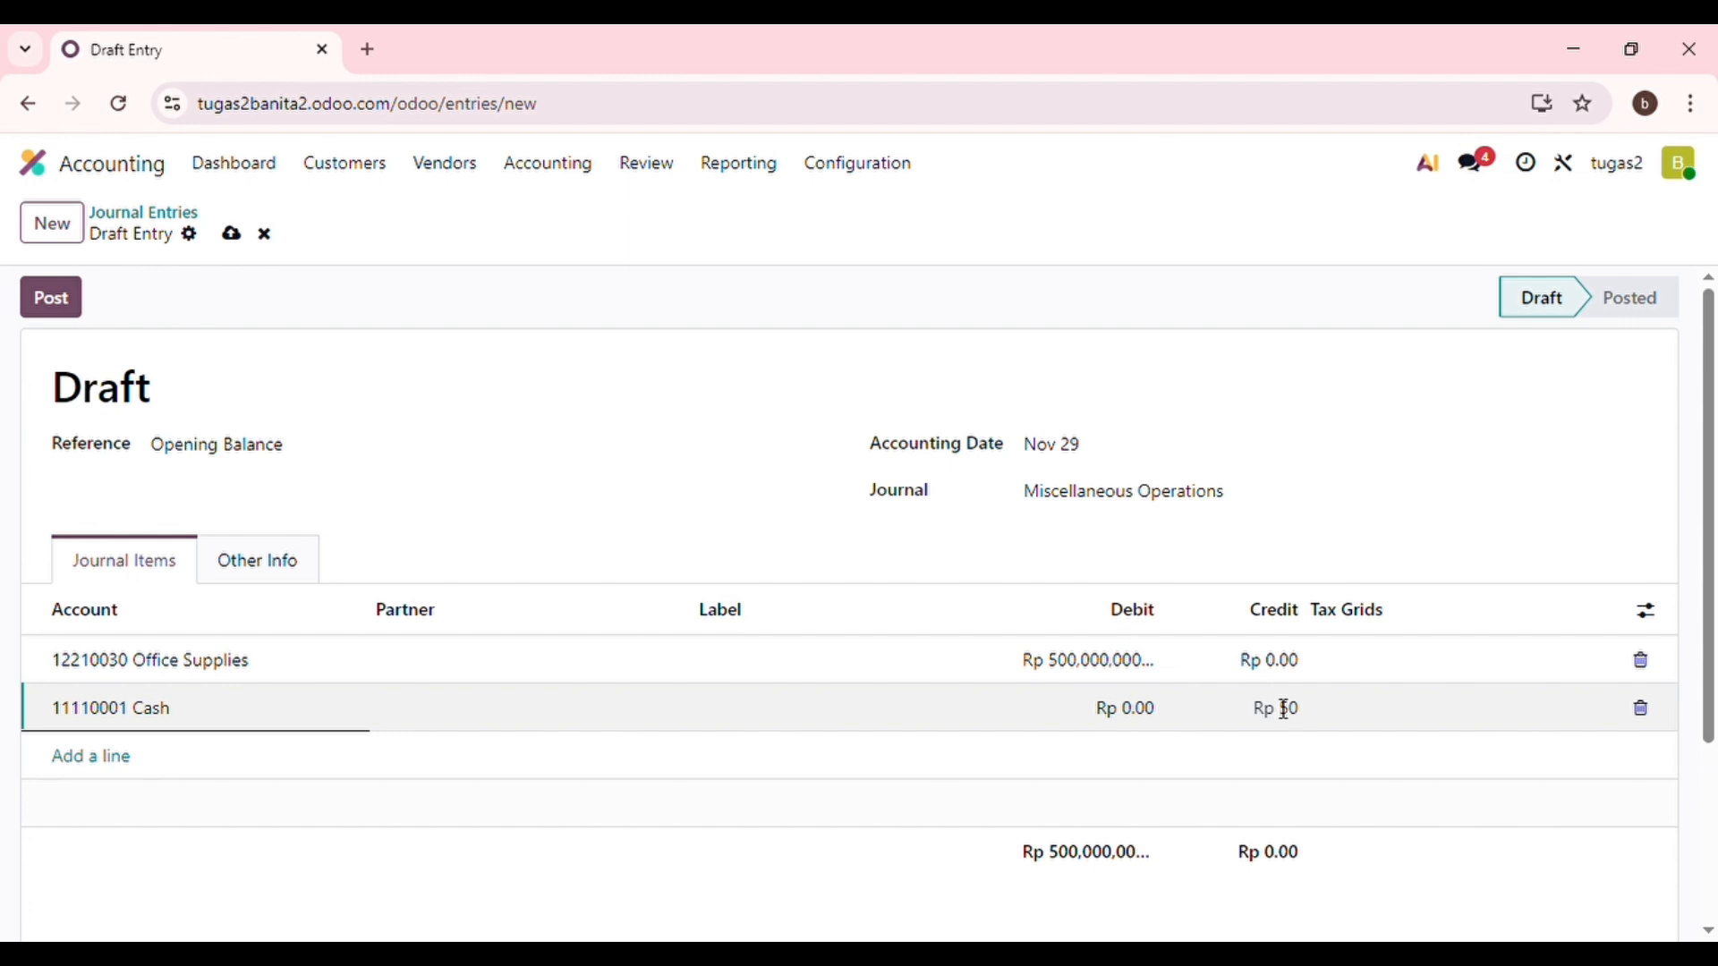
text(00000000)
key(Return)
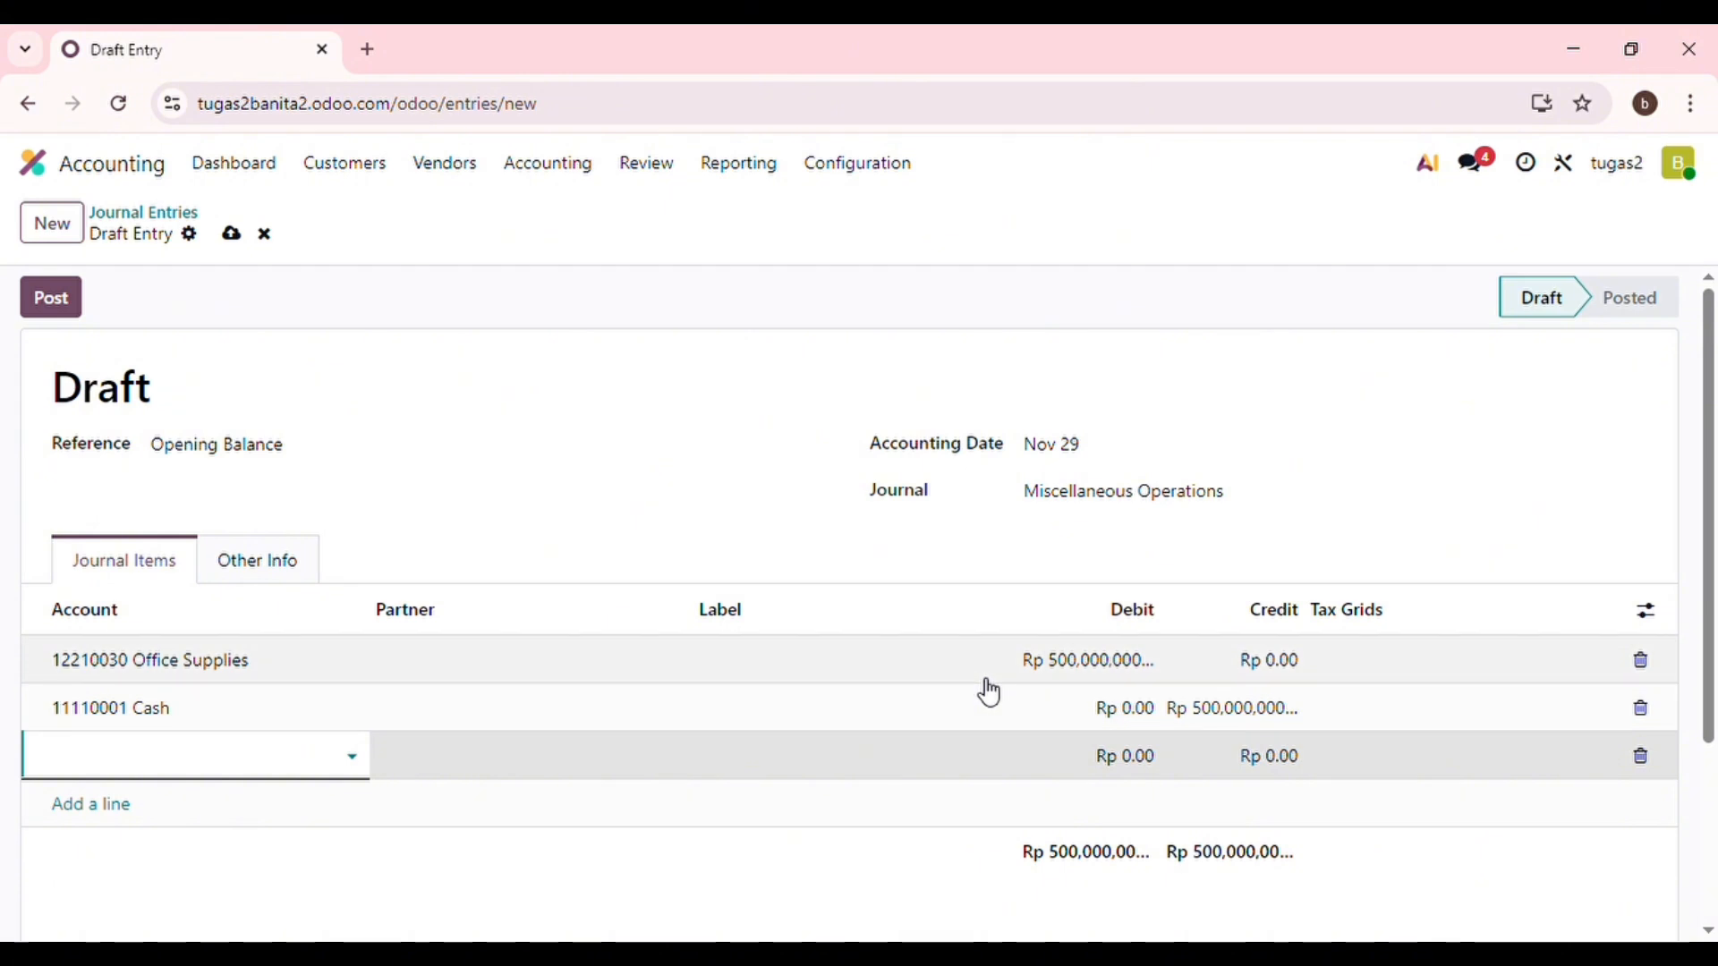
Save the draft, then start a new journal entry referenced 'Opening balance'.
click(239, 249)
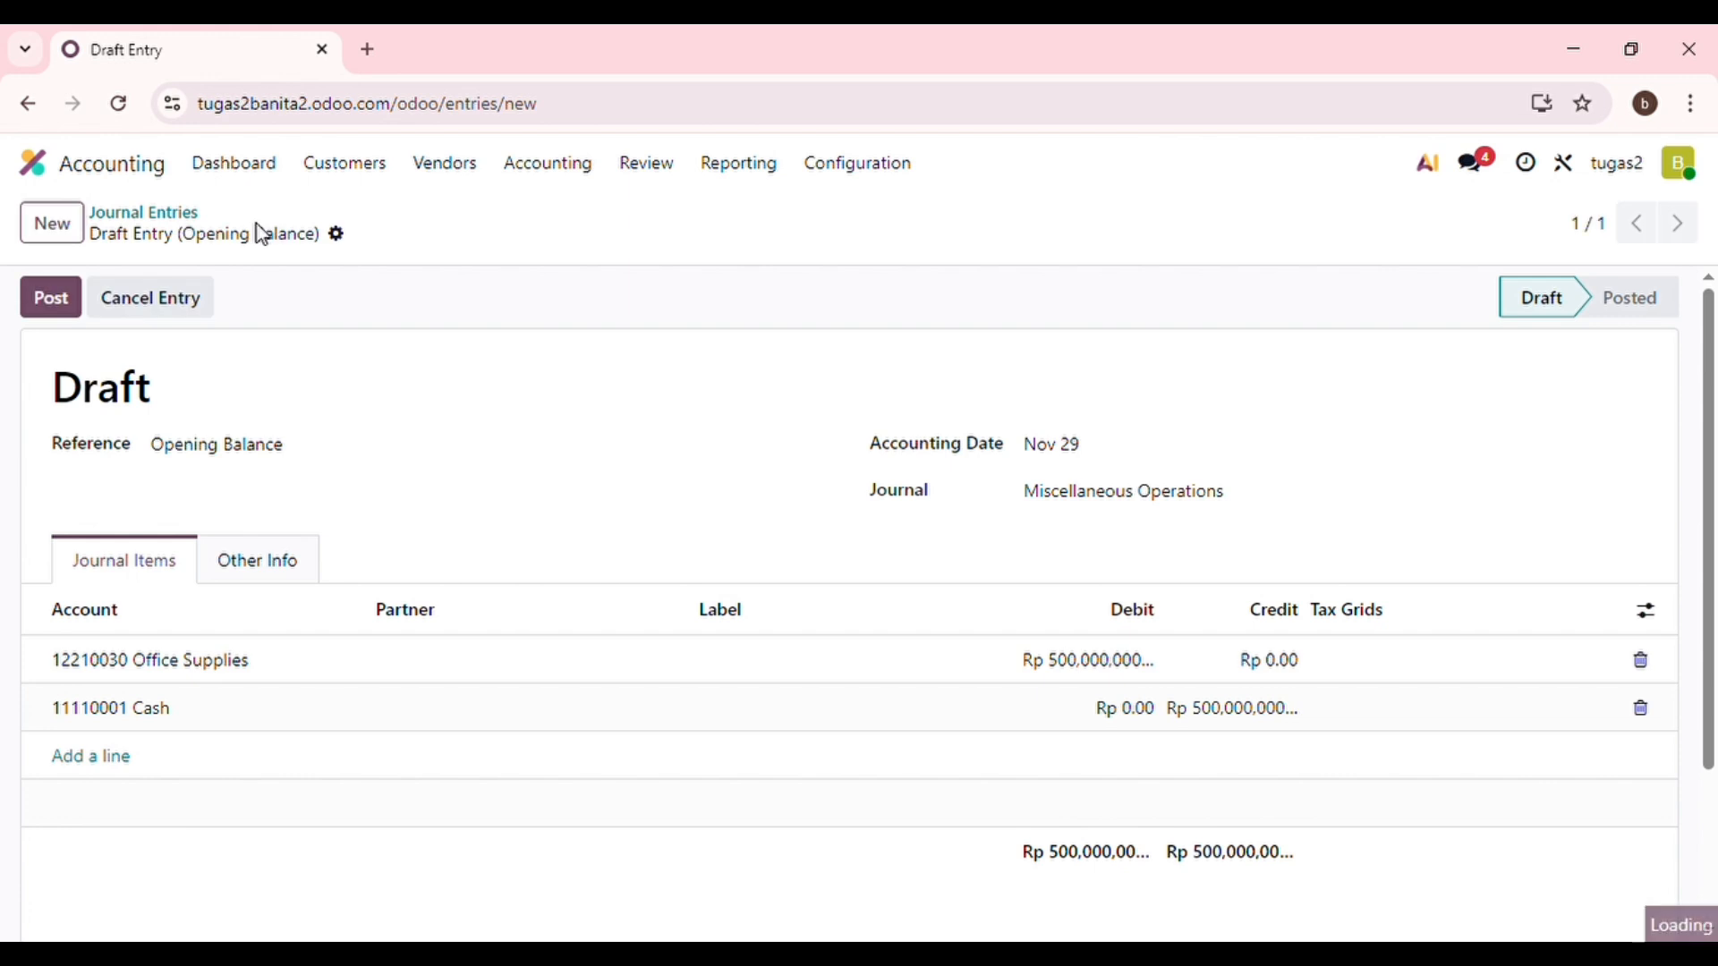
click(591, 167)
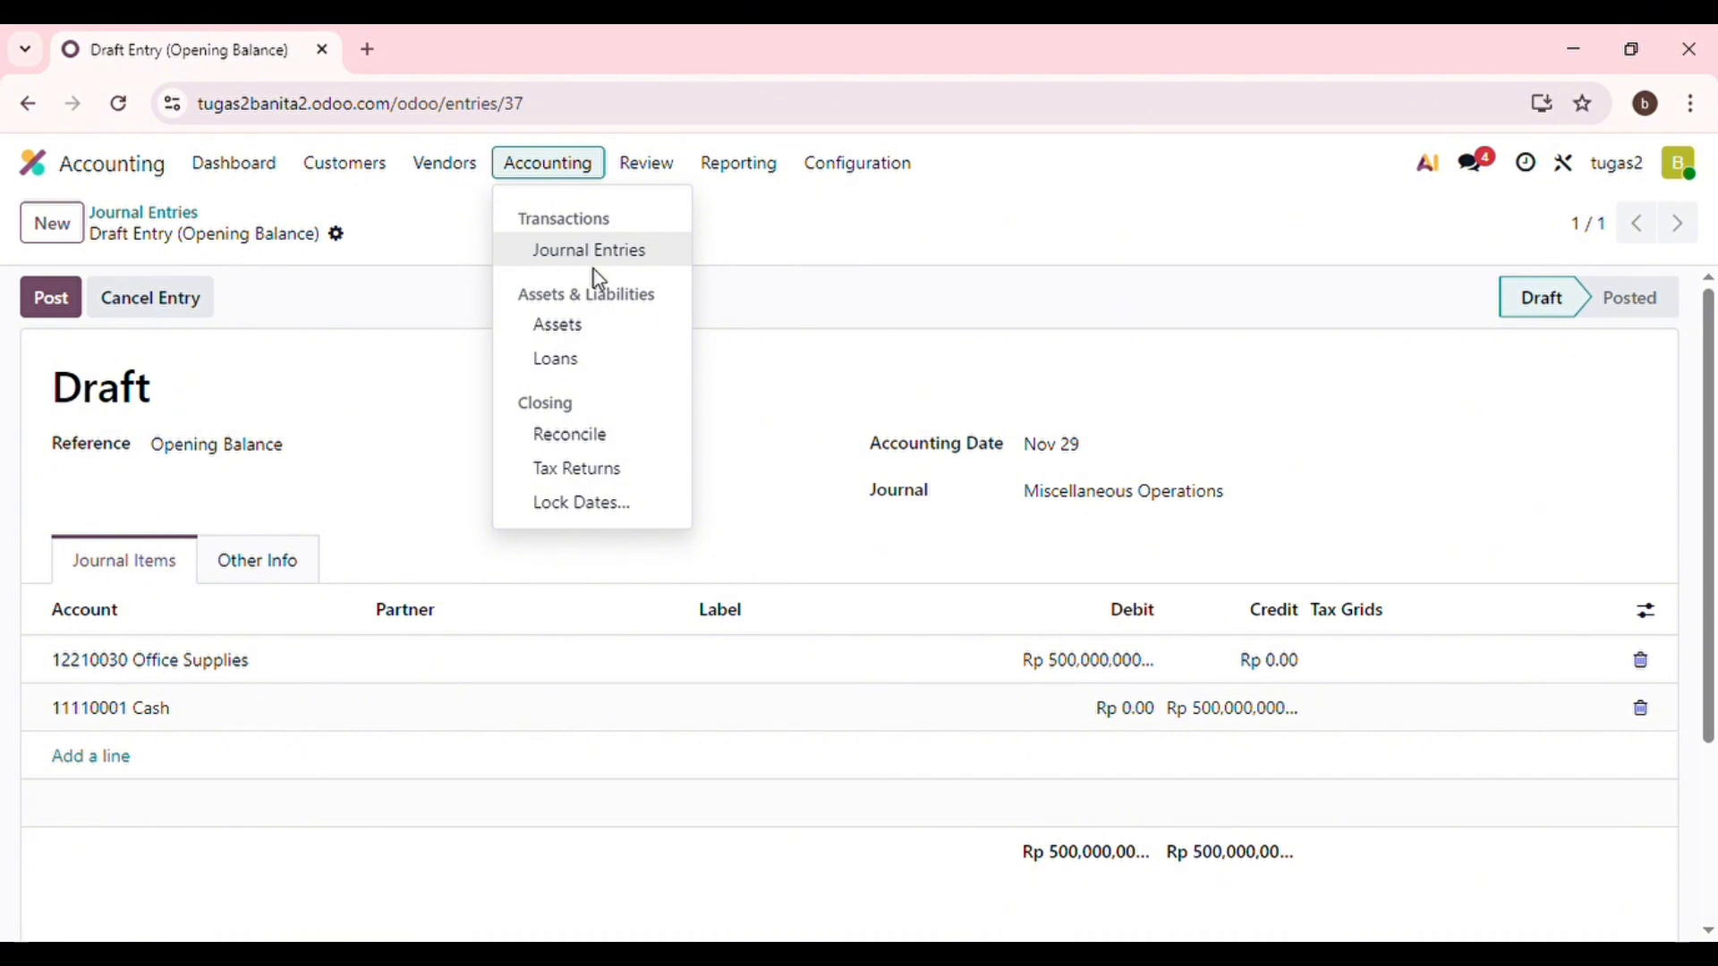
click(623, 255)
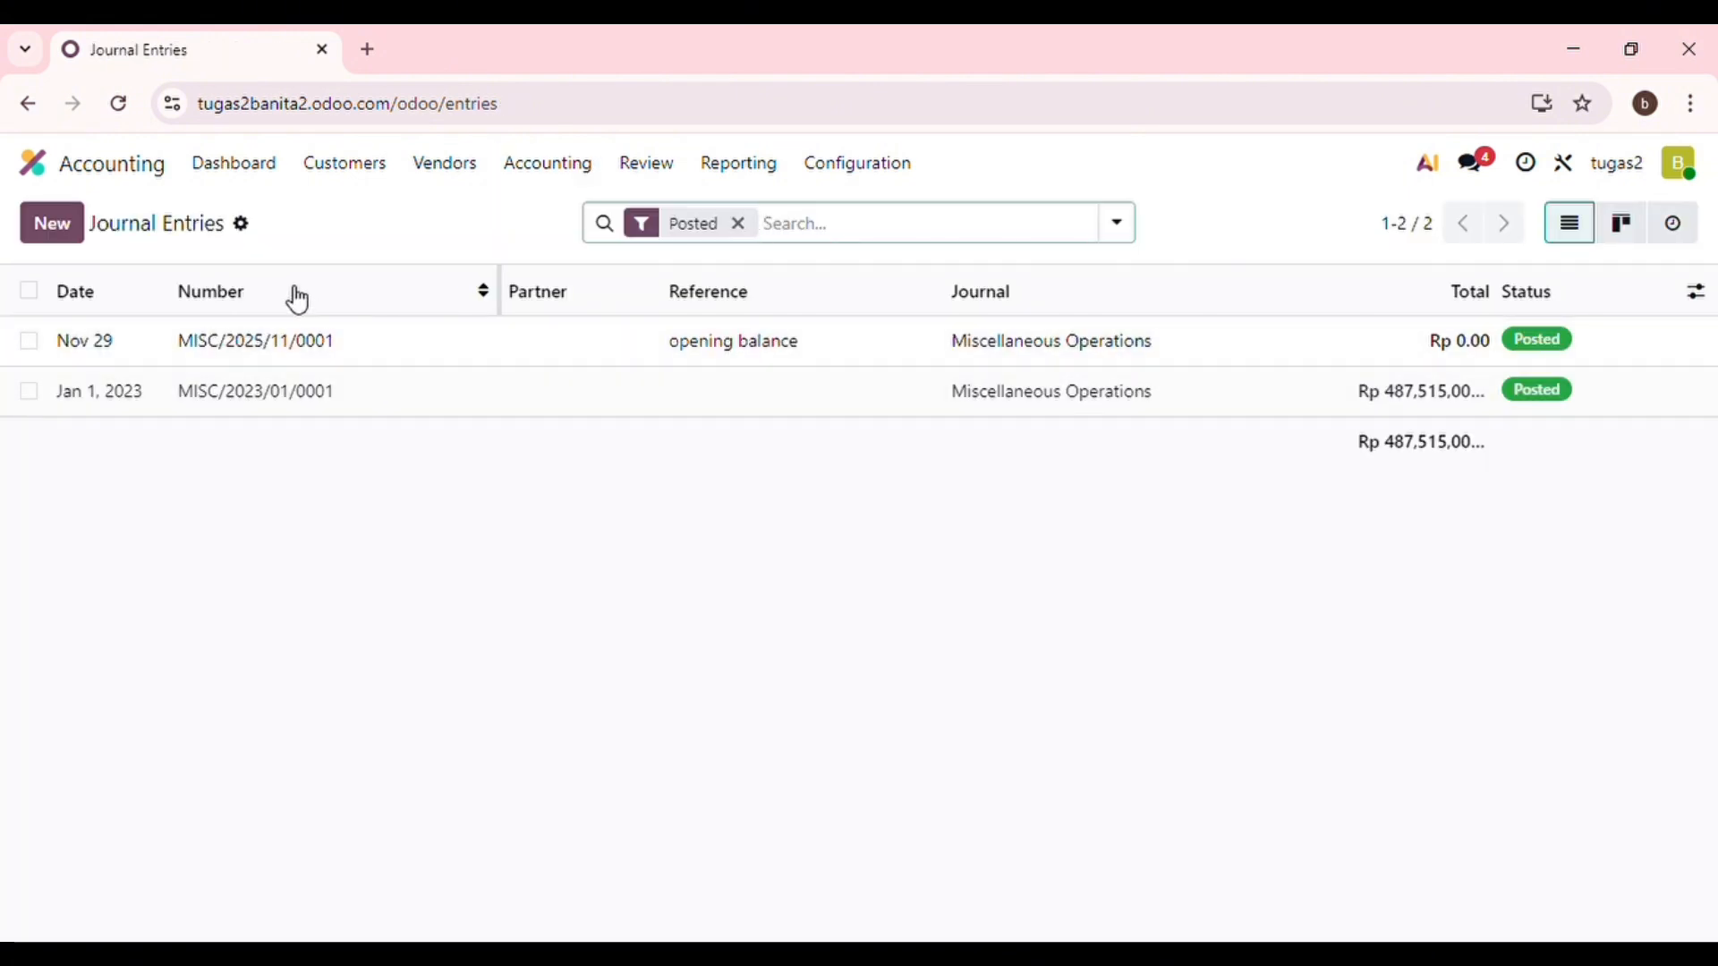
click(51, 235)
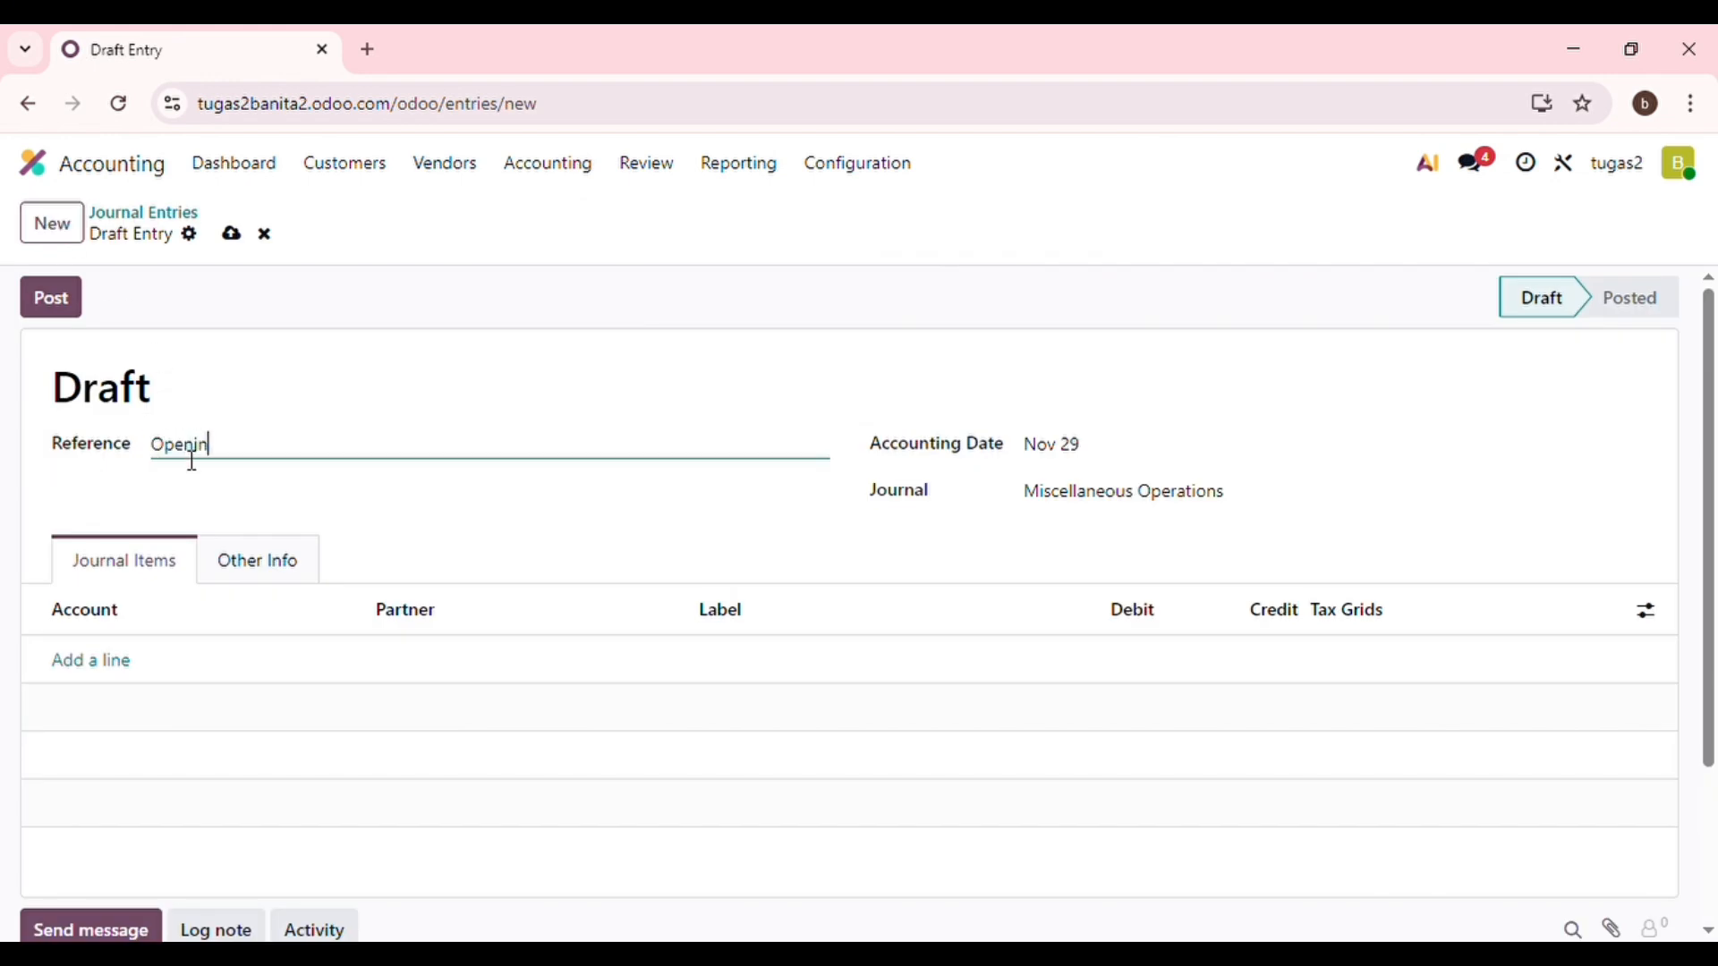
text(Opening balance)
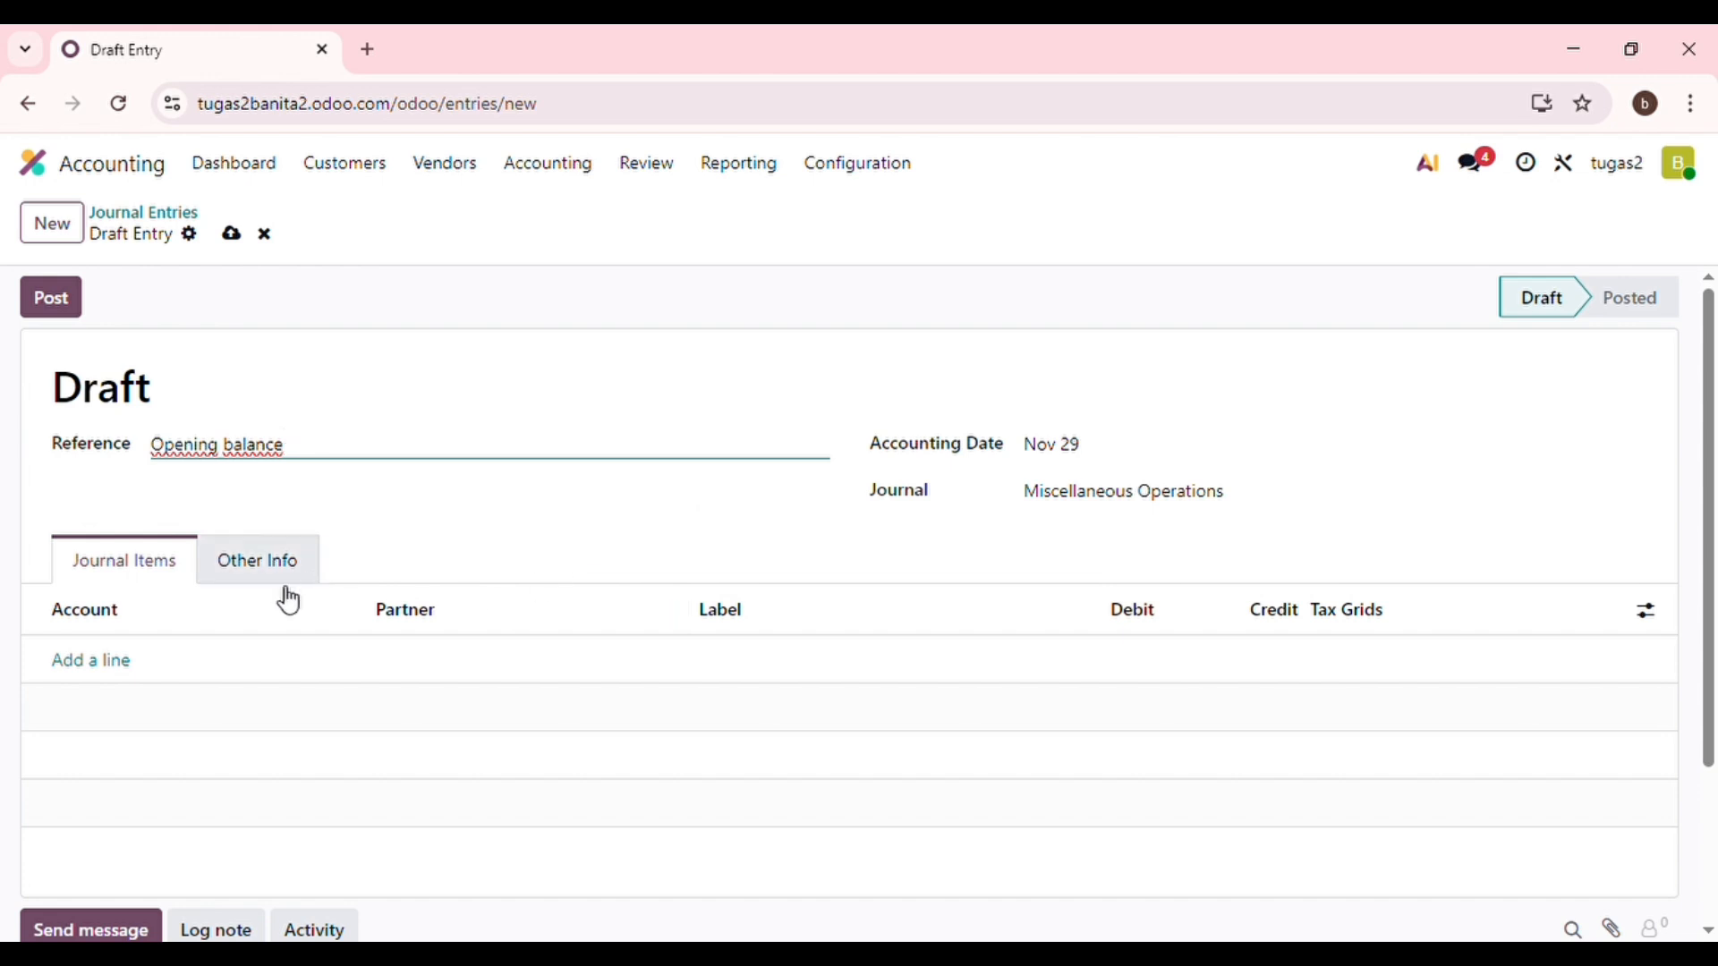
Add lines for accounts 12210030 Office Supplies and 11110001 Cash.
click(107, 669)
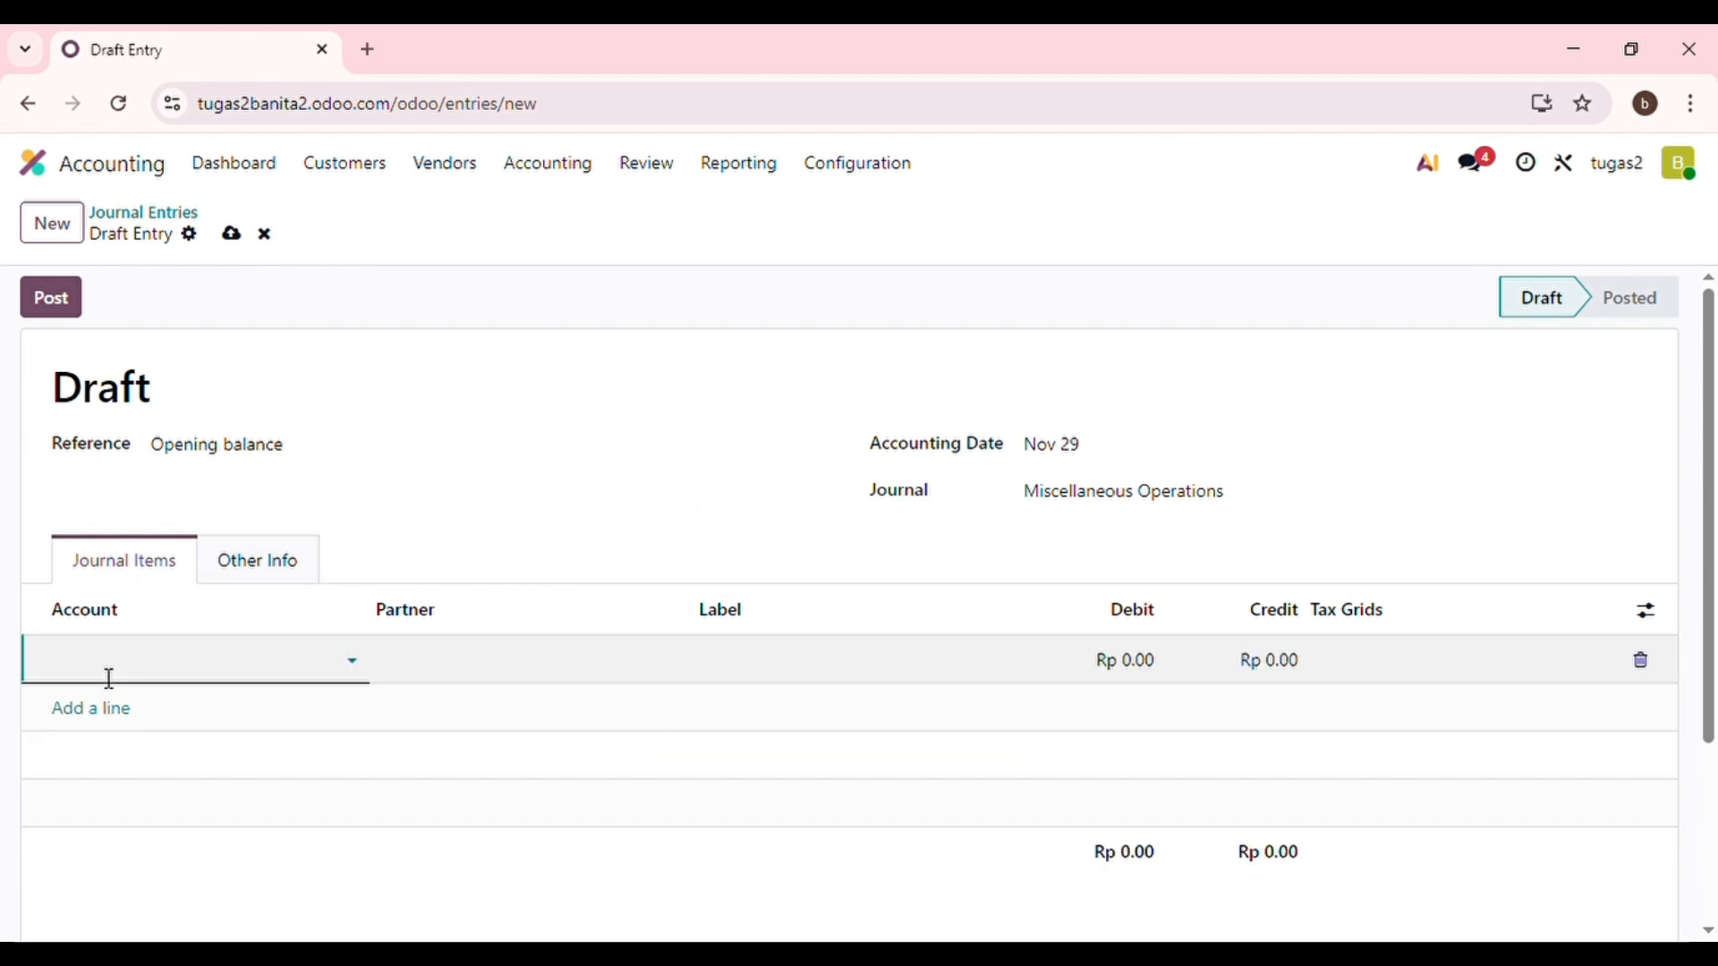
click(364, 669)
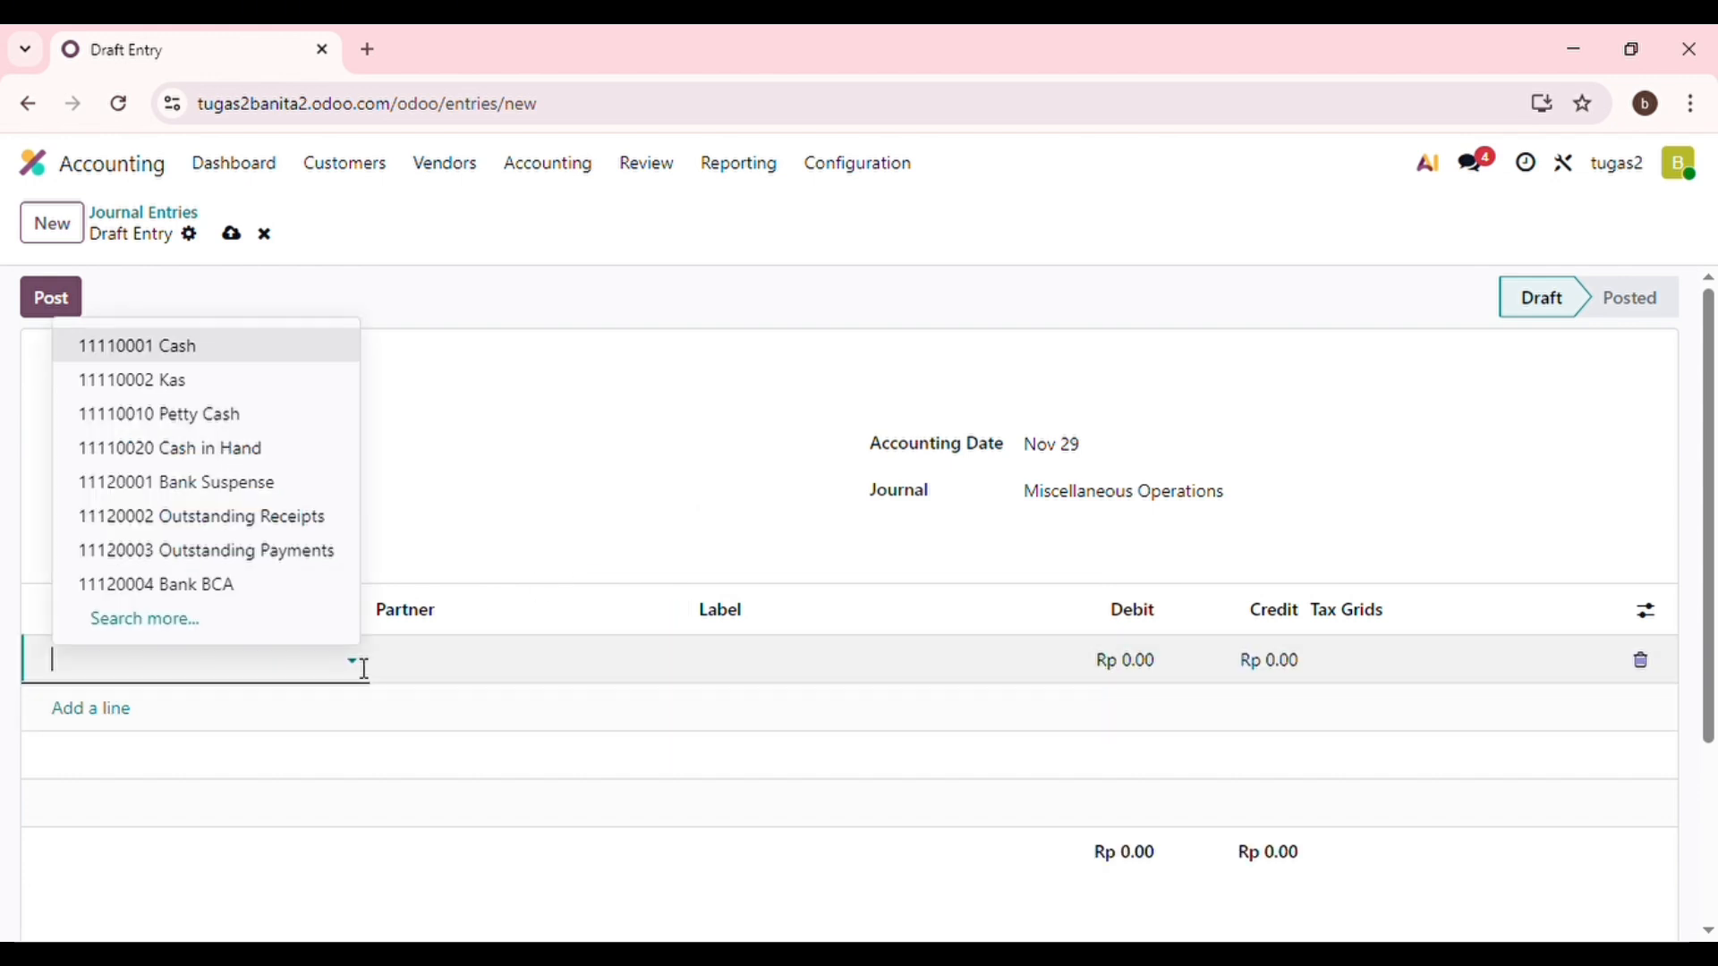
scroll(268, 557, down, 2)
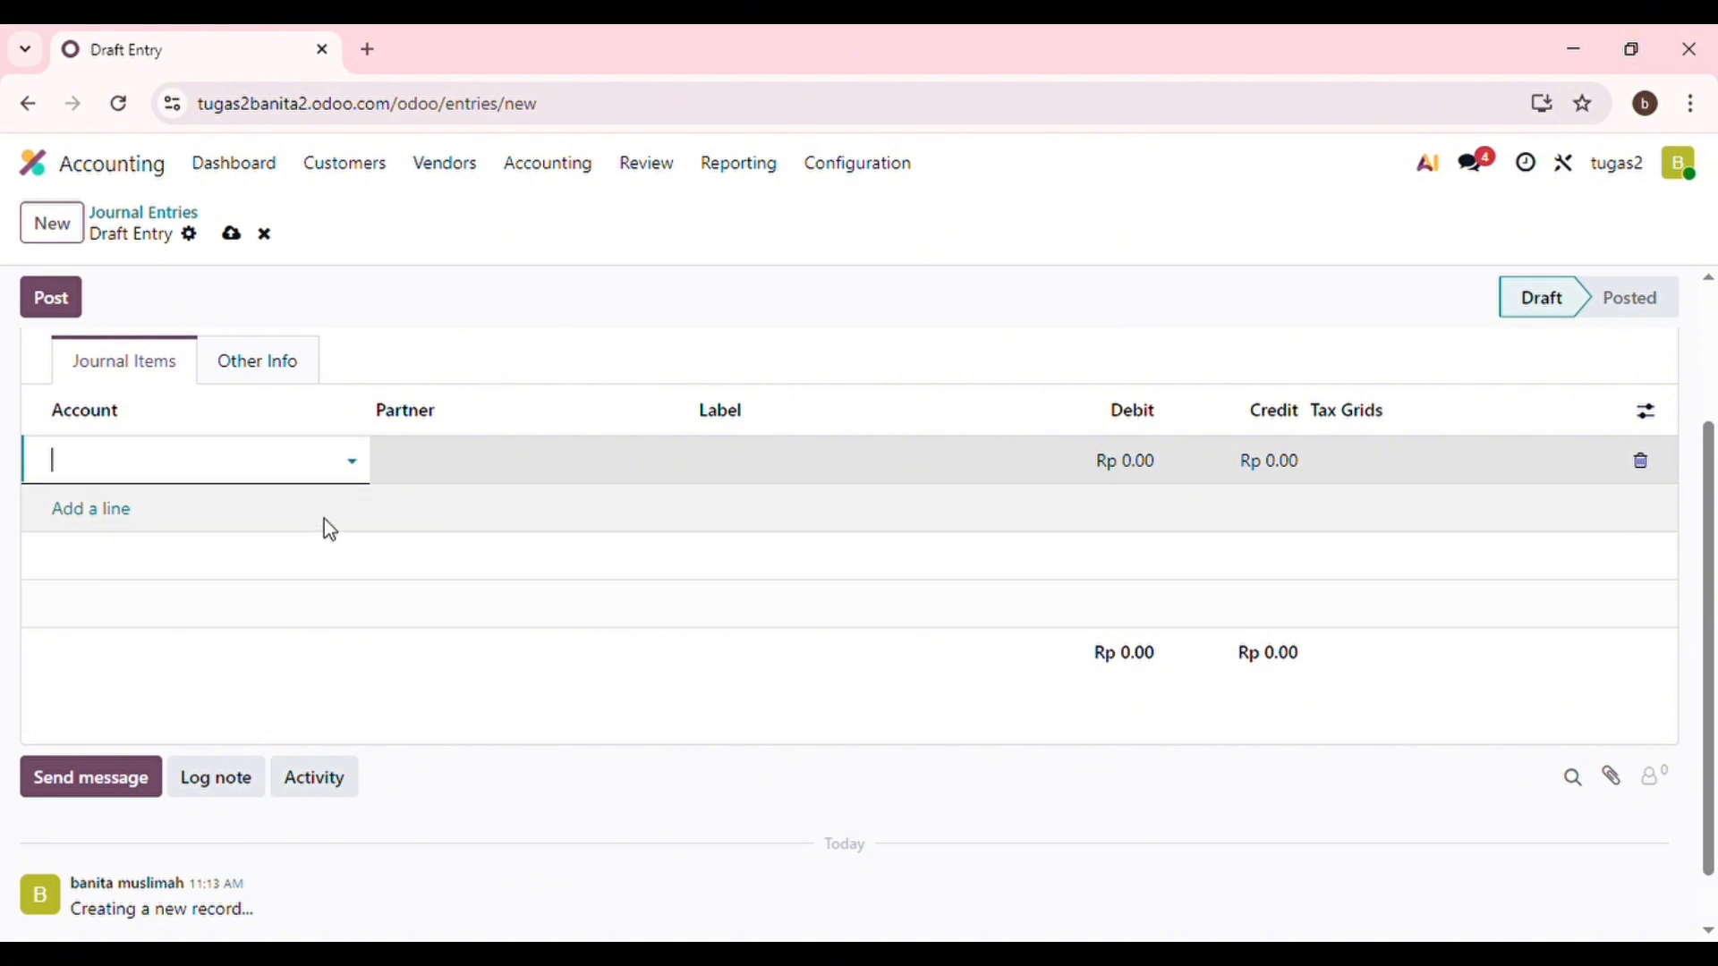
click(363, 467)
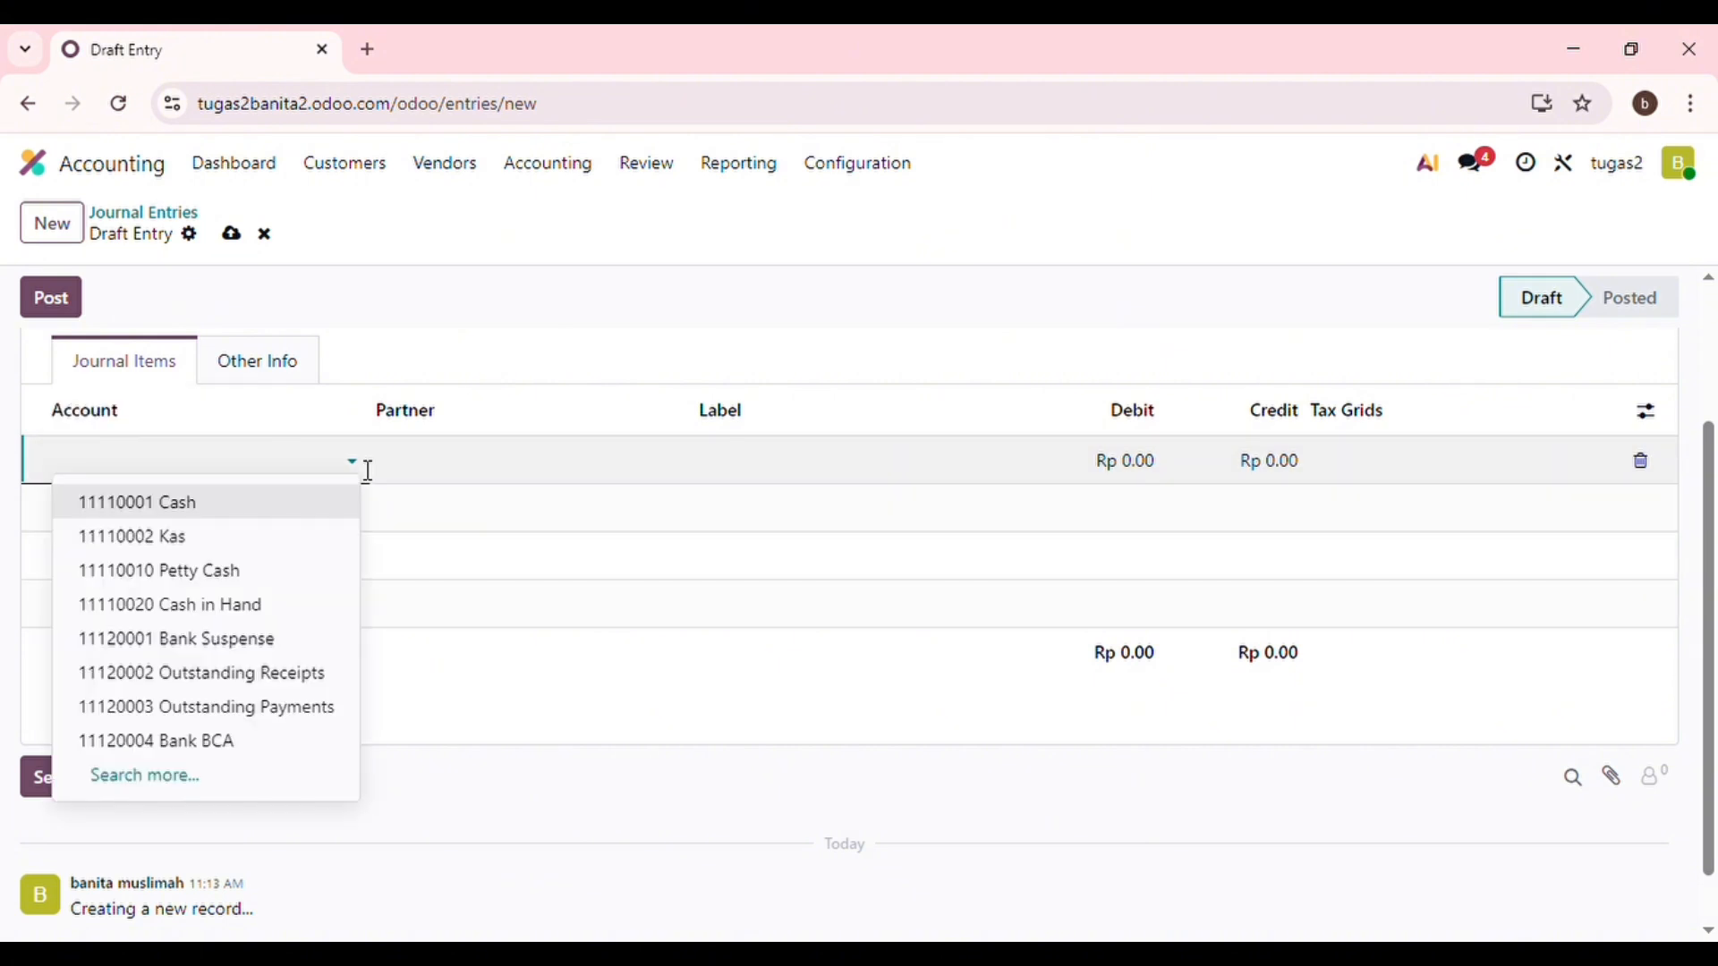
click(130, 776)
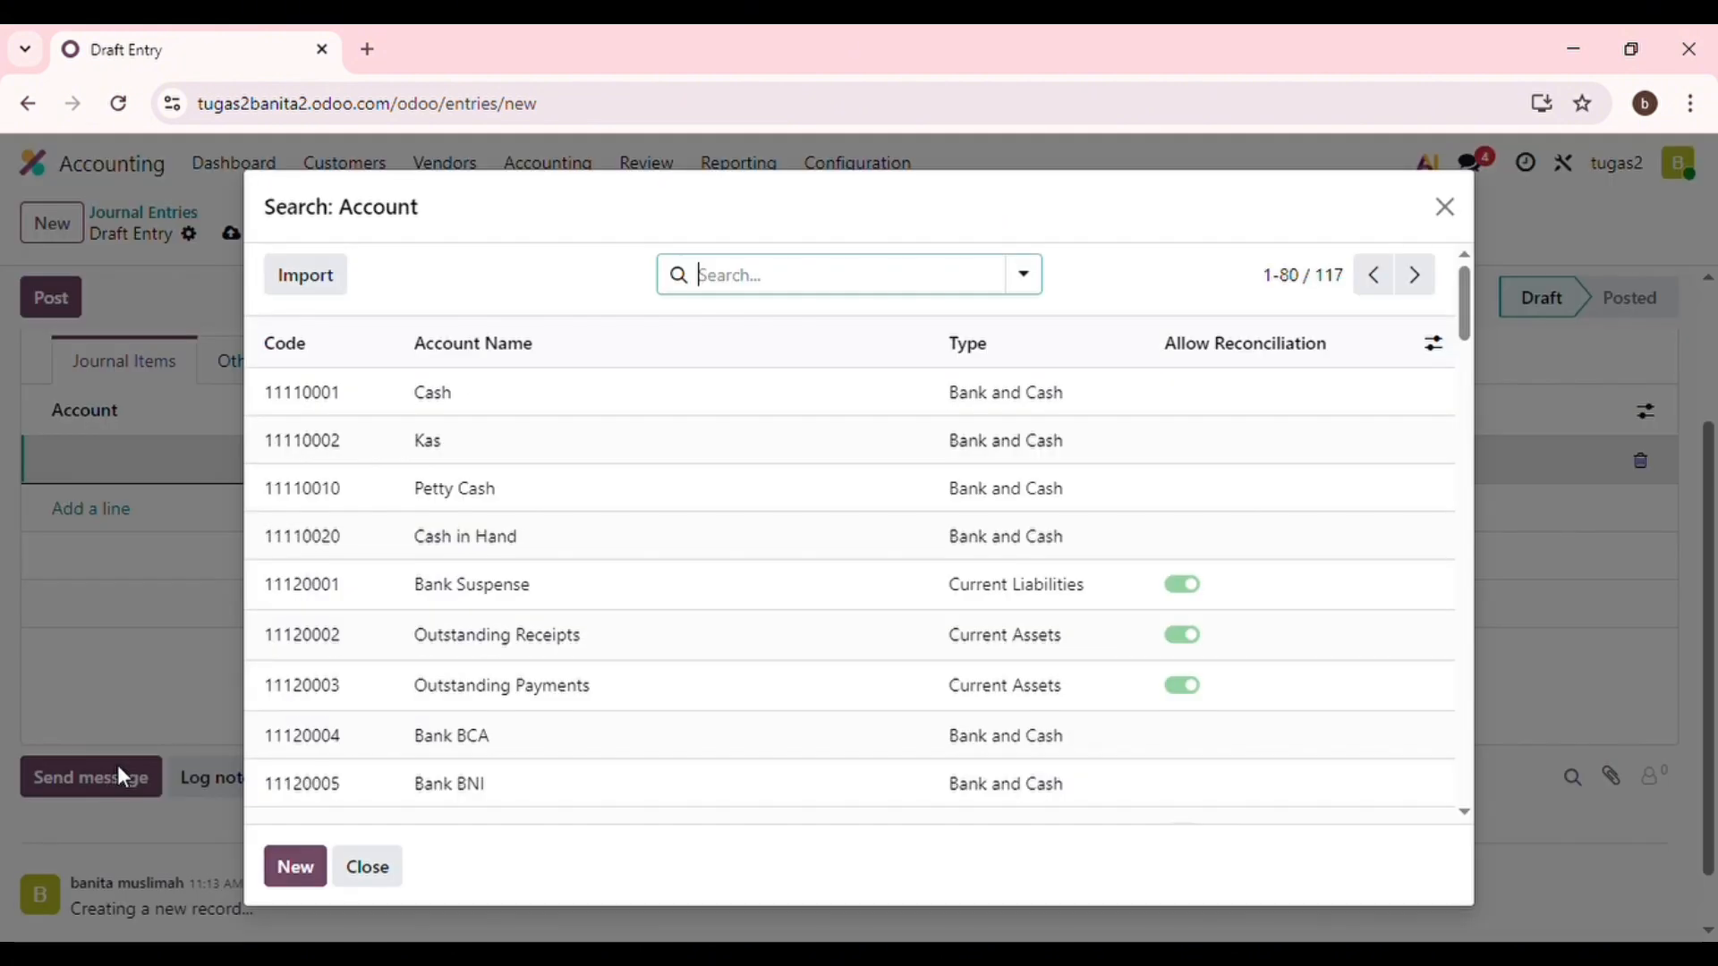
scroll(370, 691, down, 3)
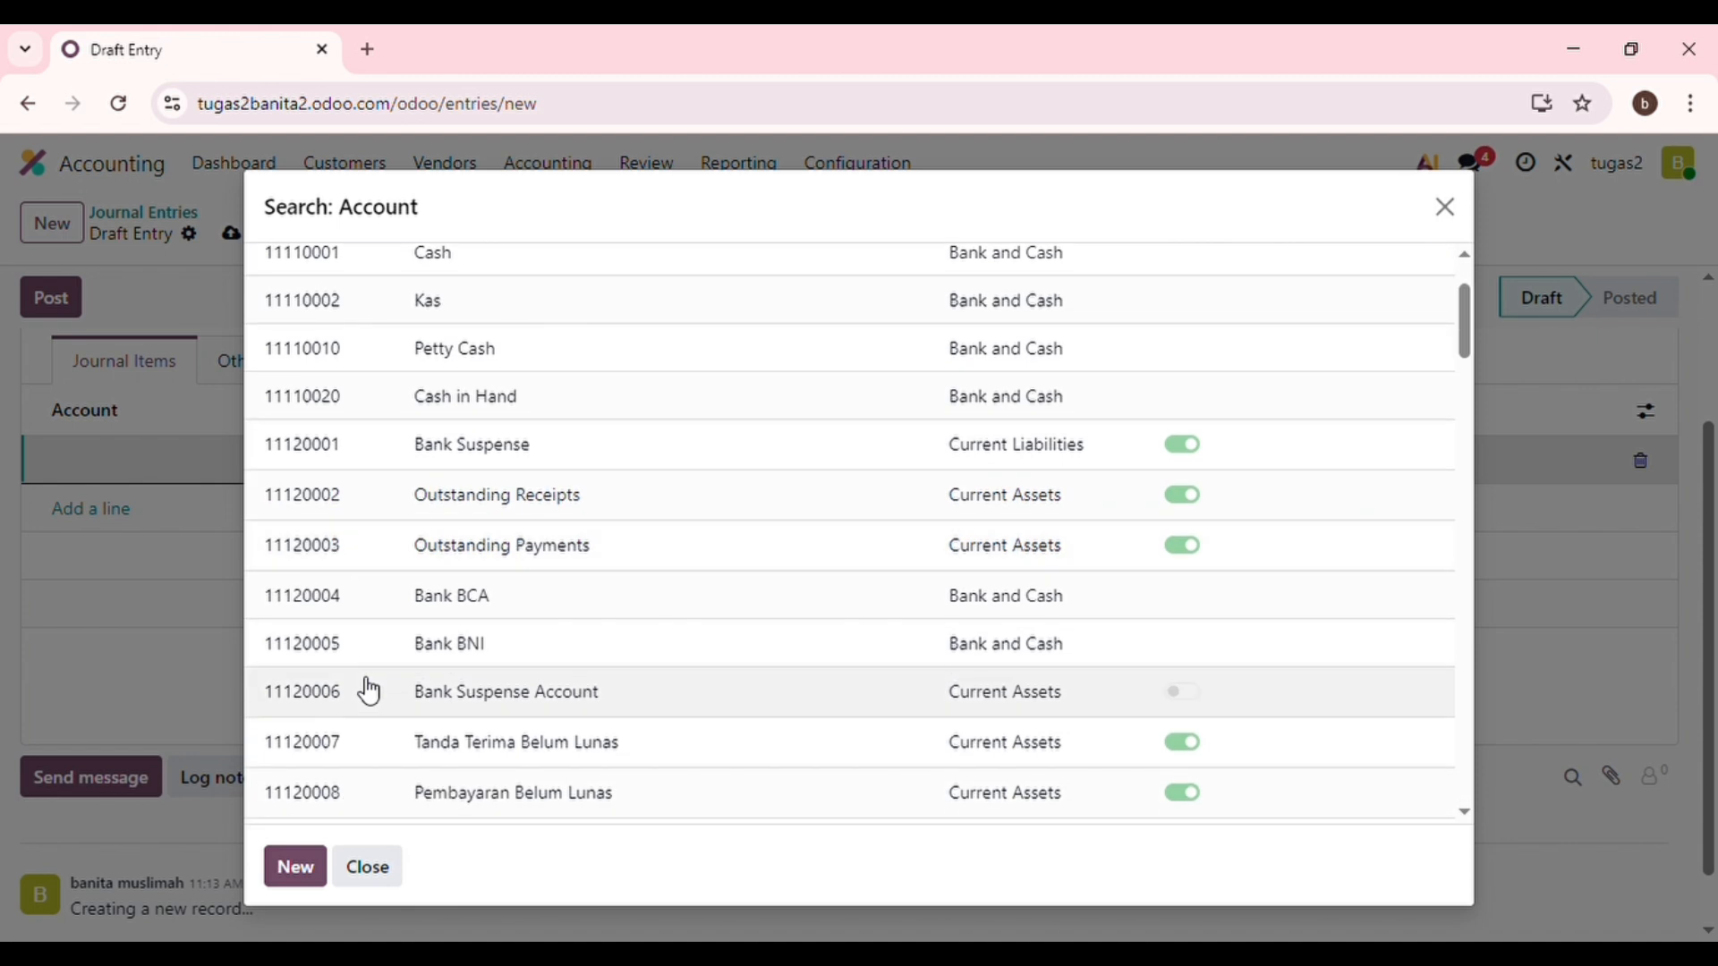
scroll(420, 691, down, 1)
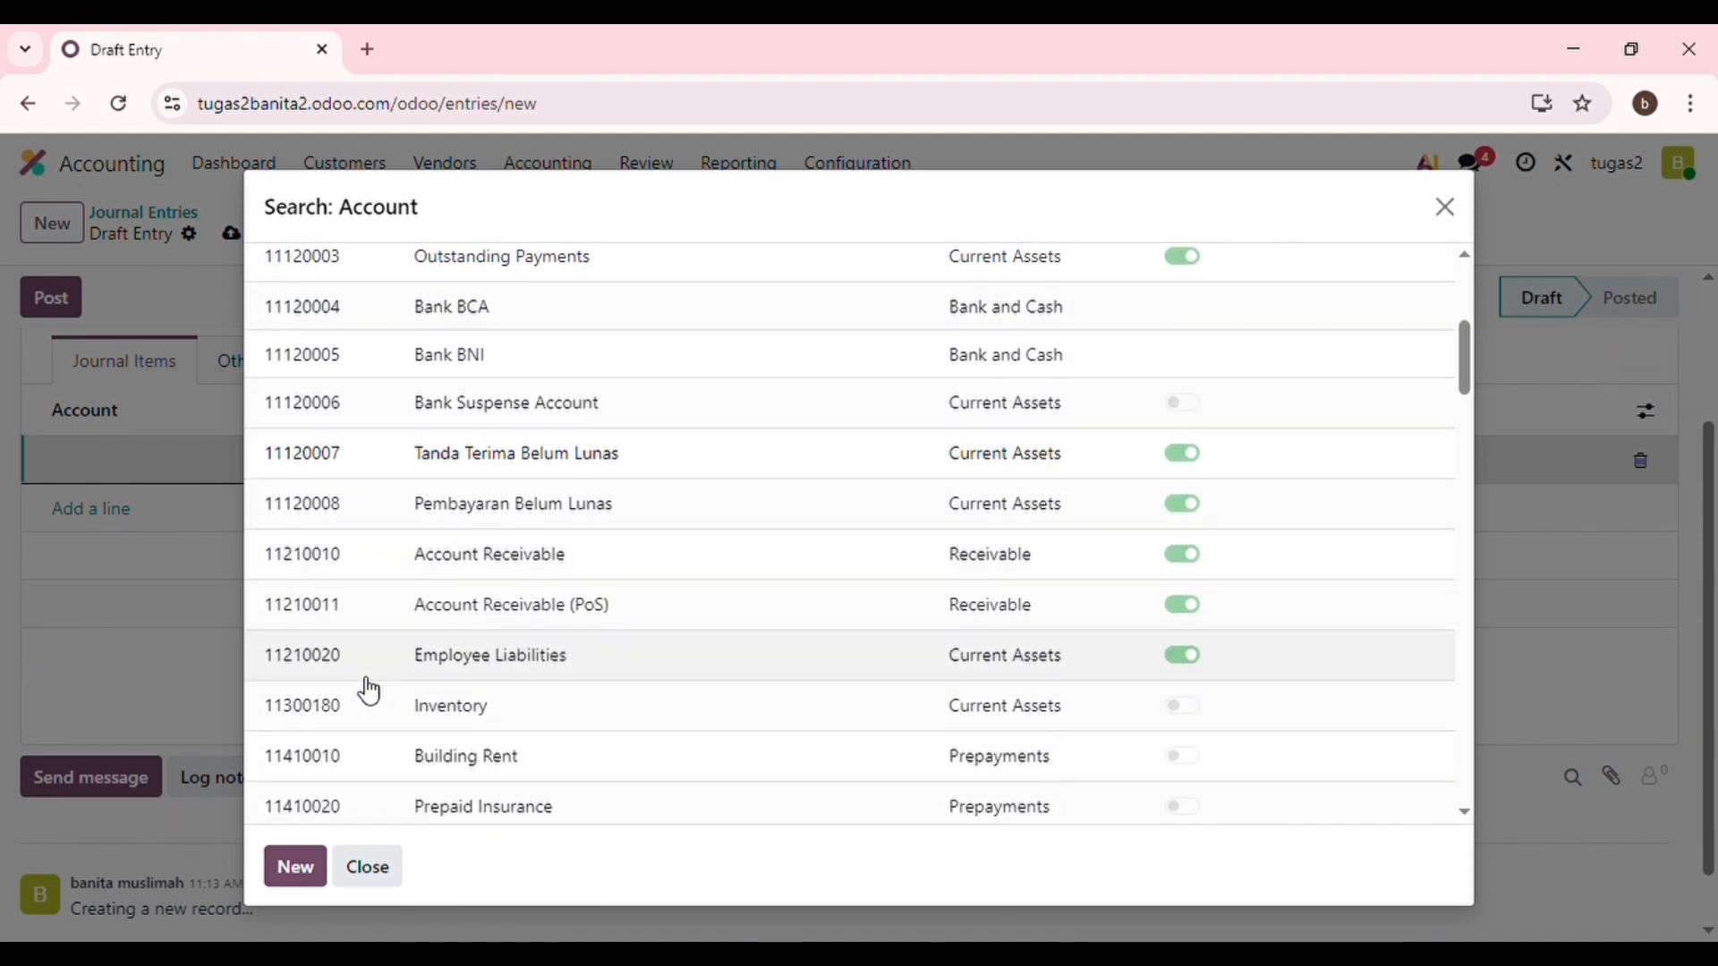
scroll(483, 640, down, 2)
scroll(434, 644, down, 5)
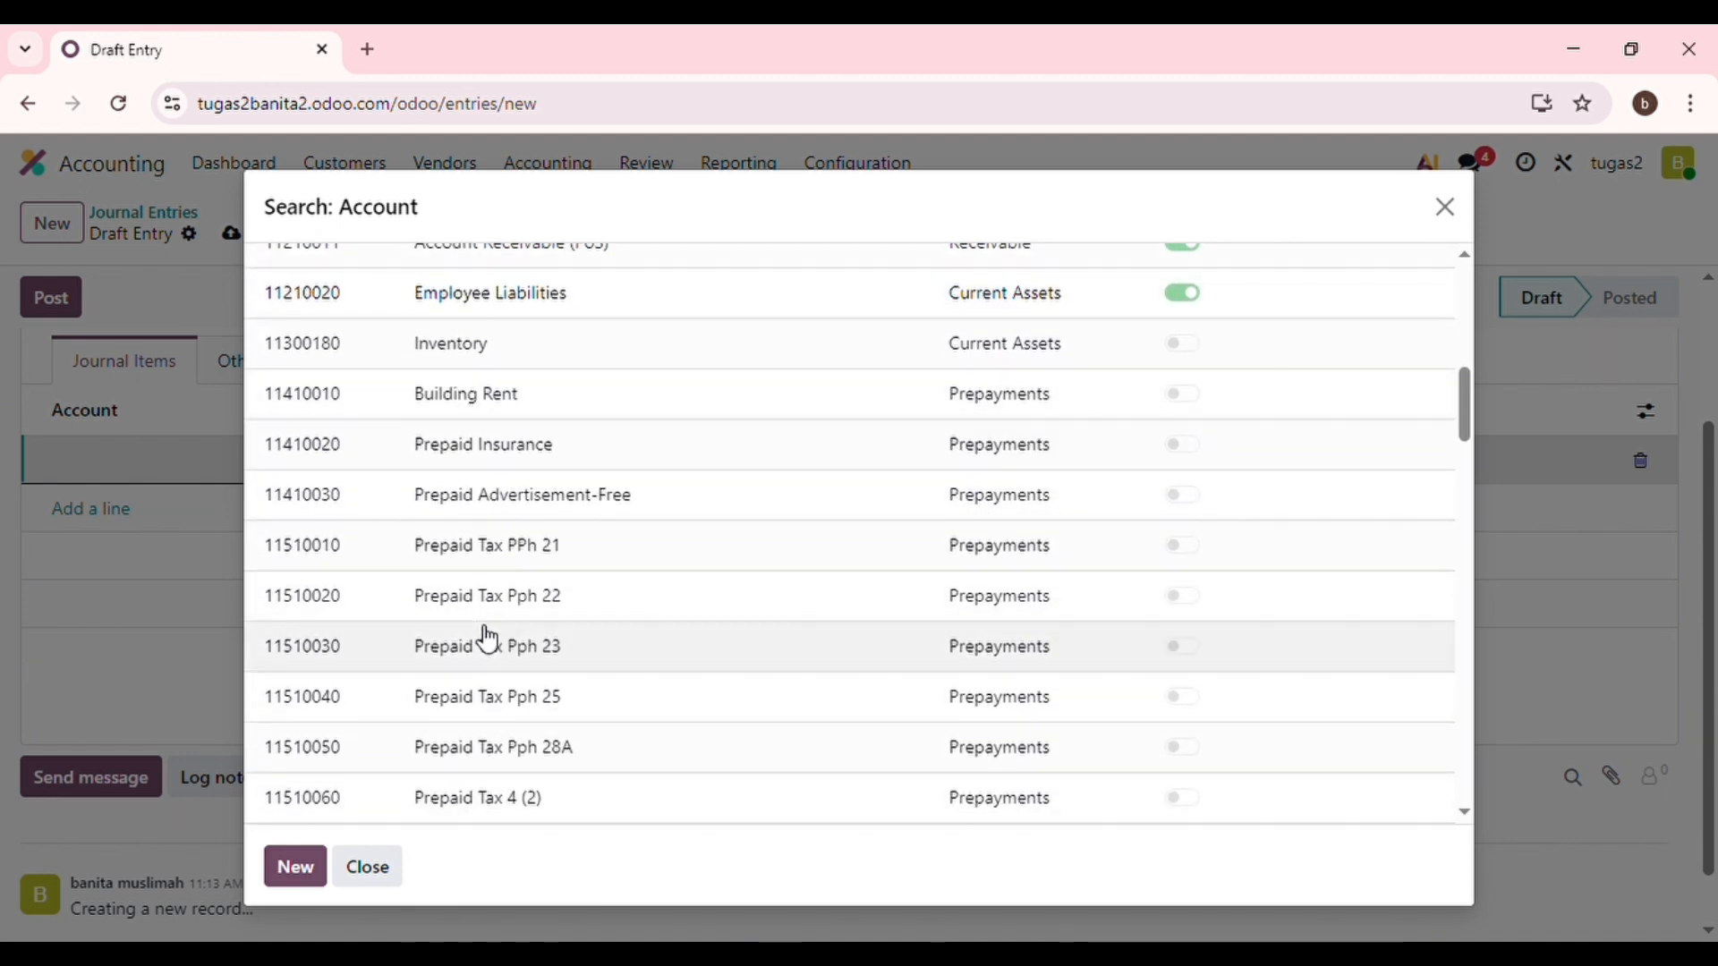
scroll(530, 609, down, 1)
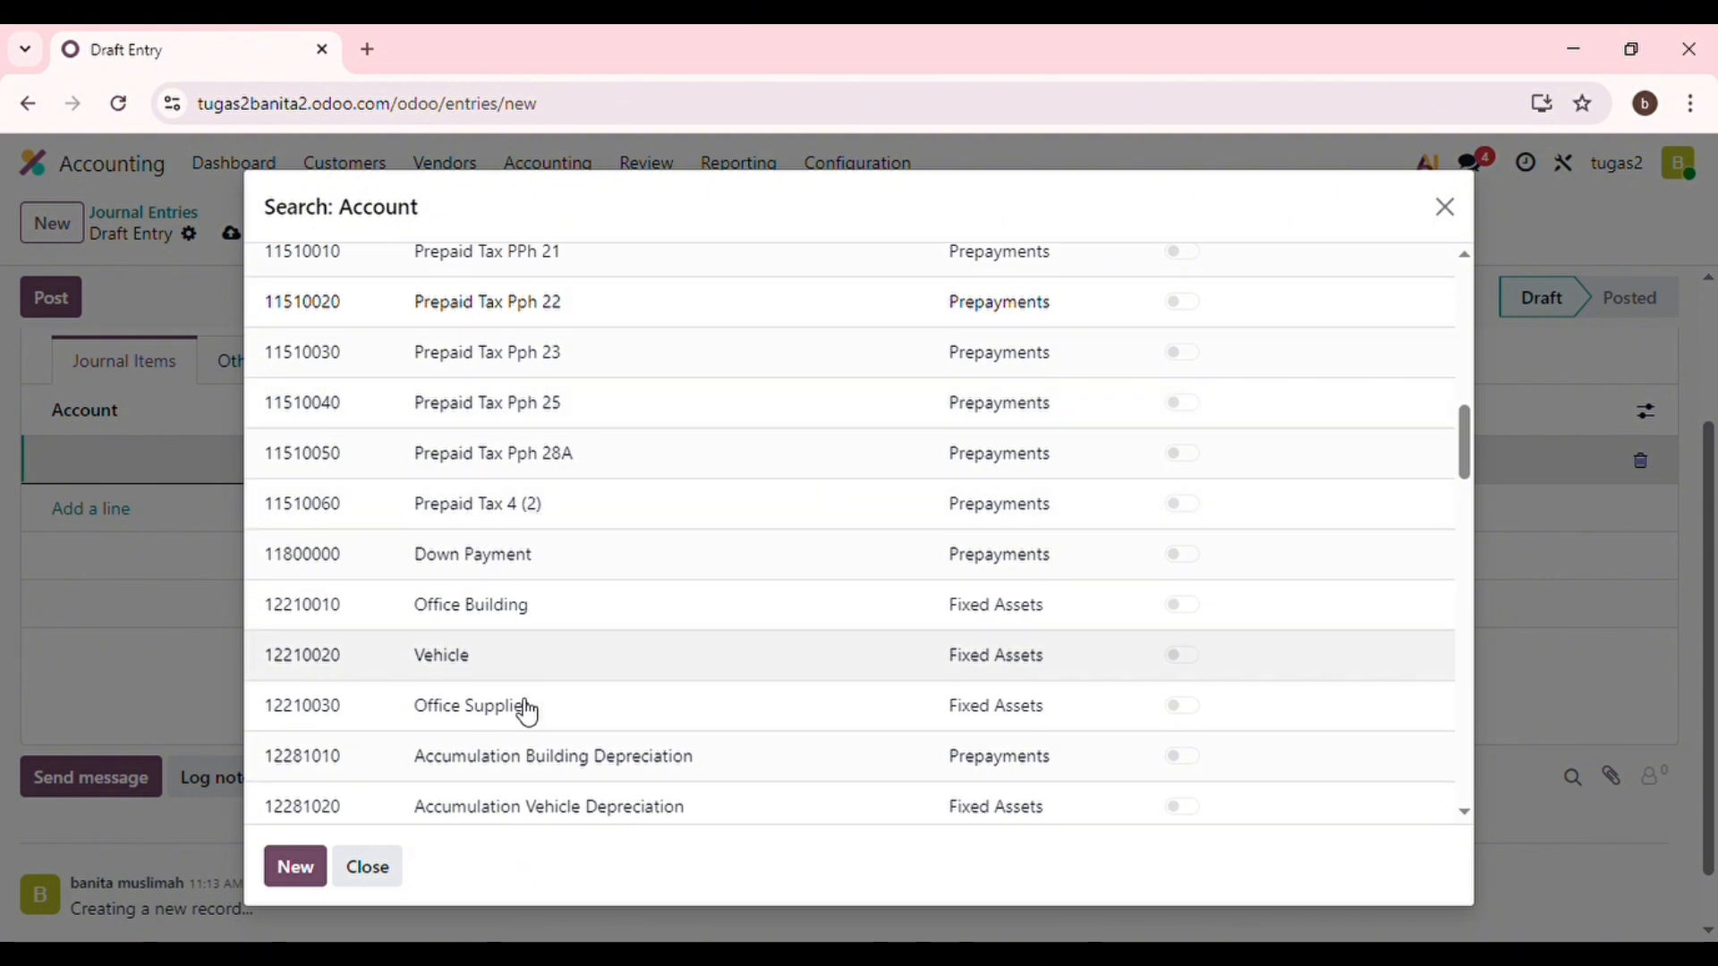
click(528, 719)
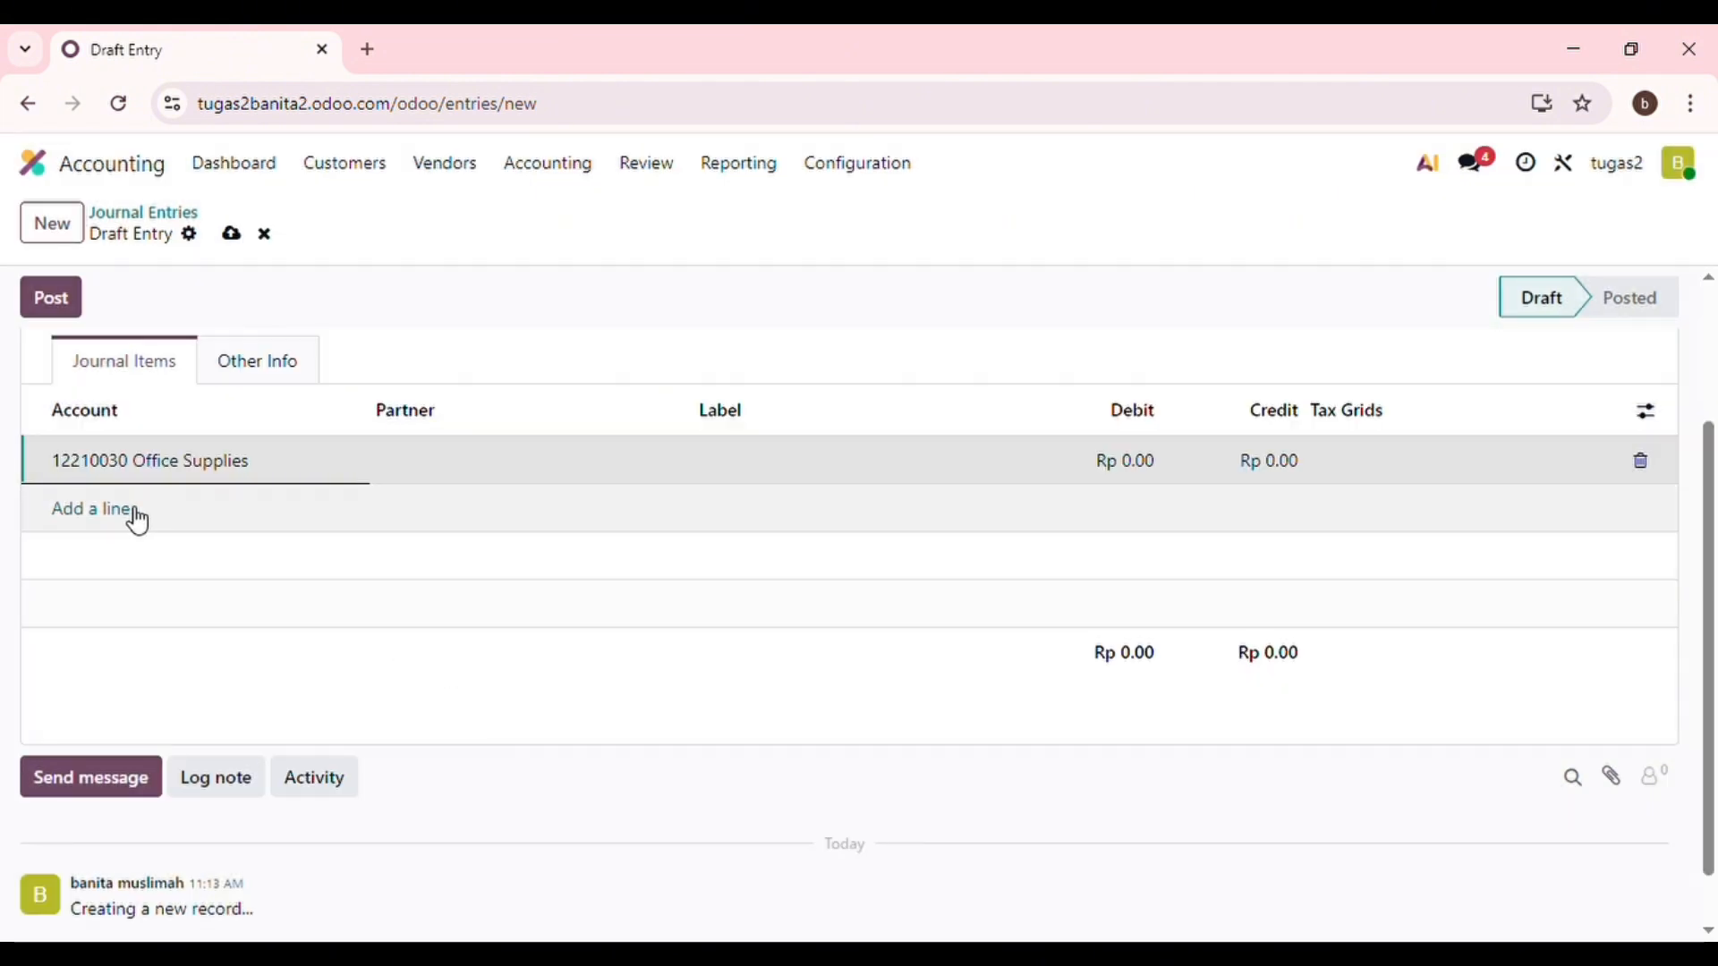
click(139, 522)
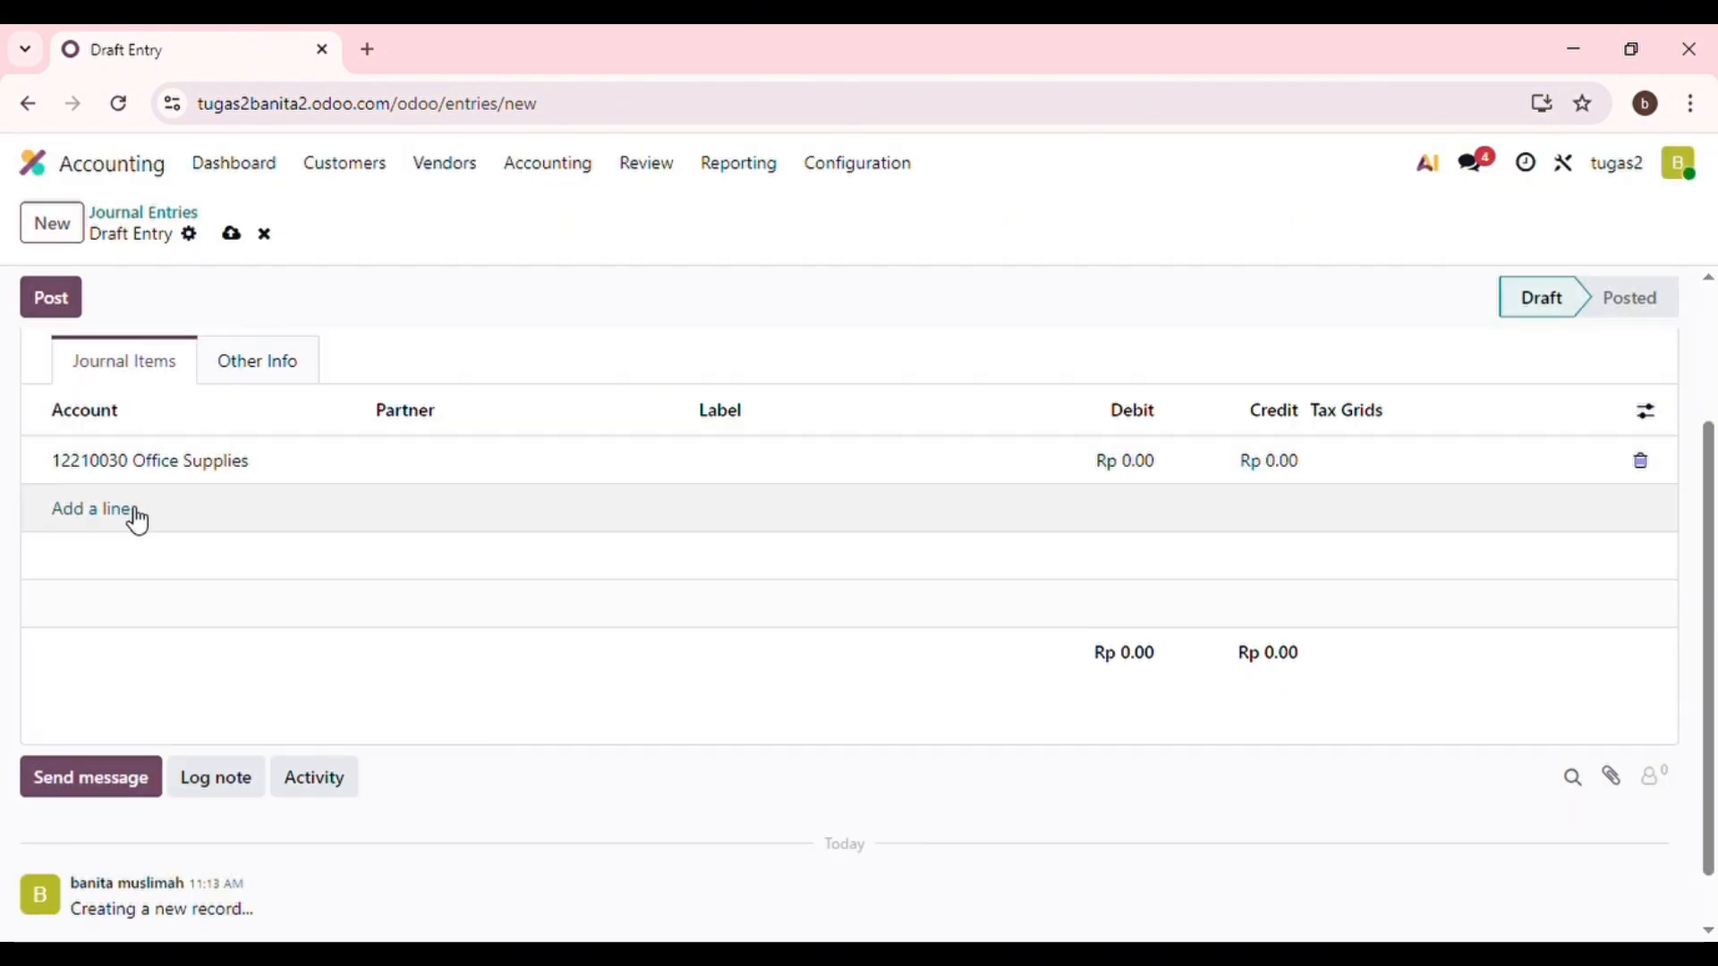
click(364, 527)
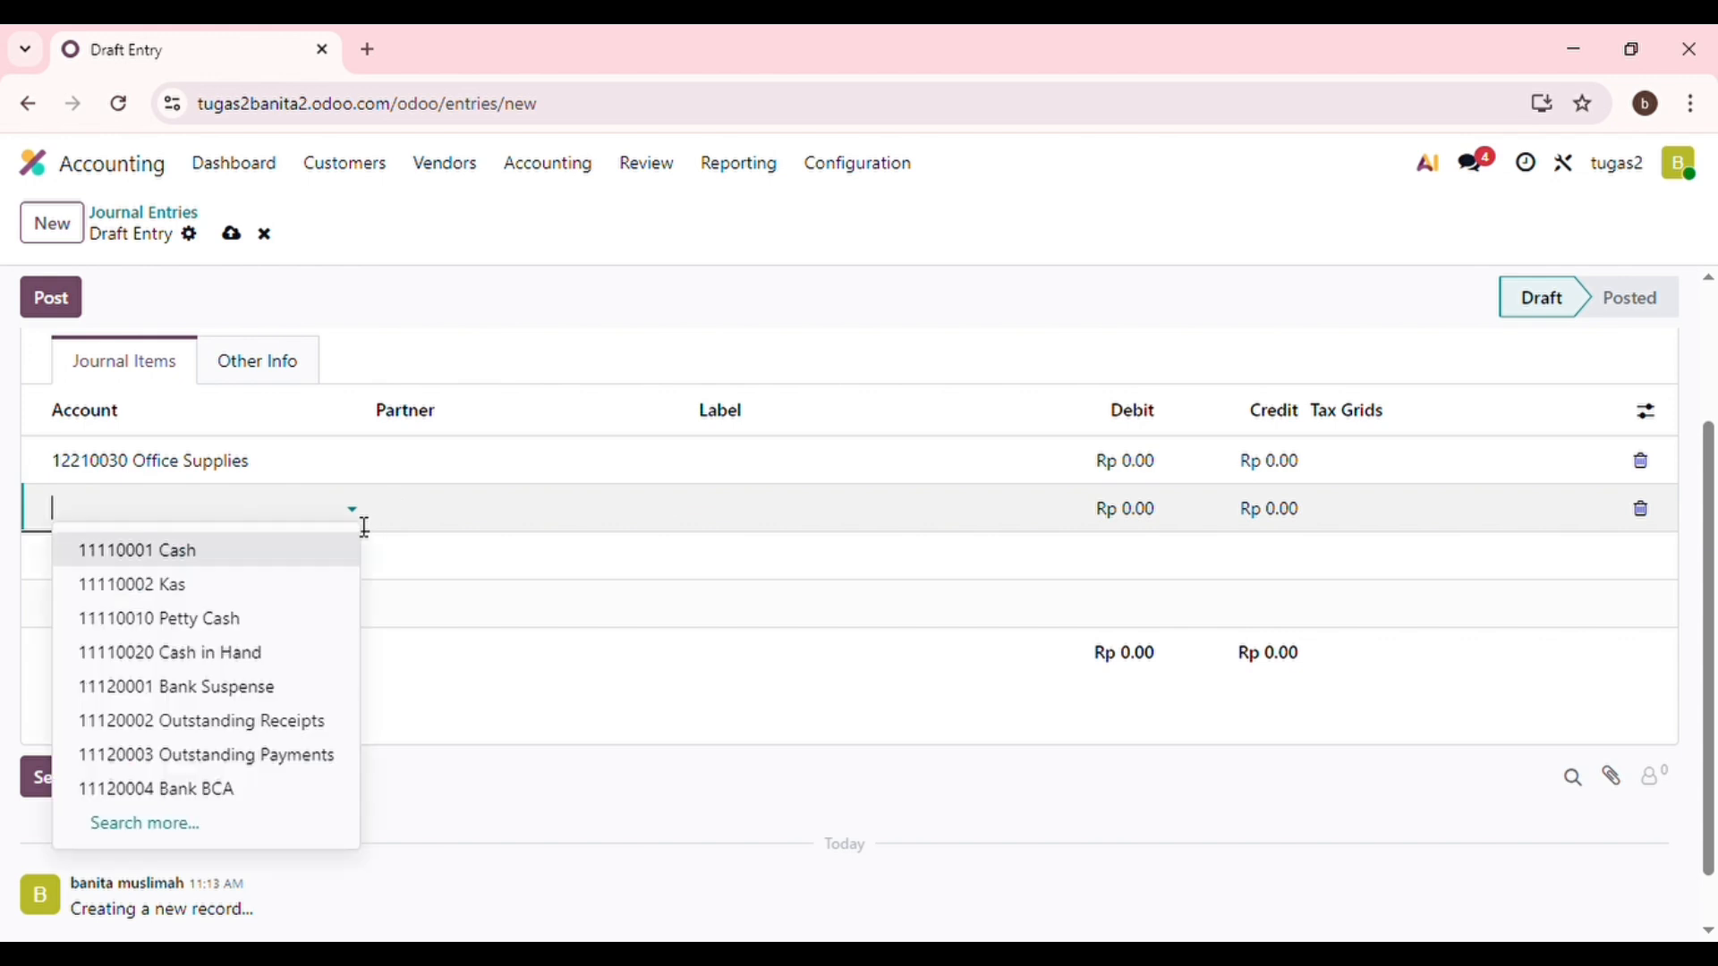
click(278, 563)
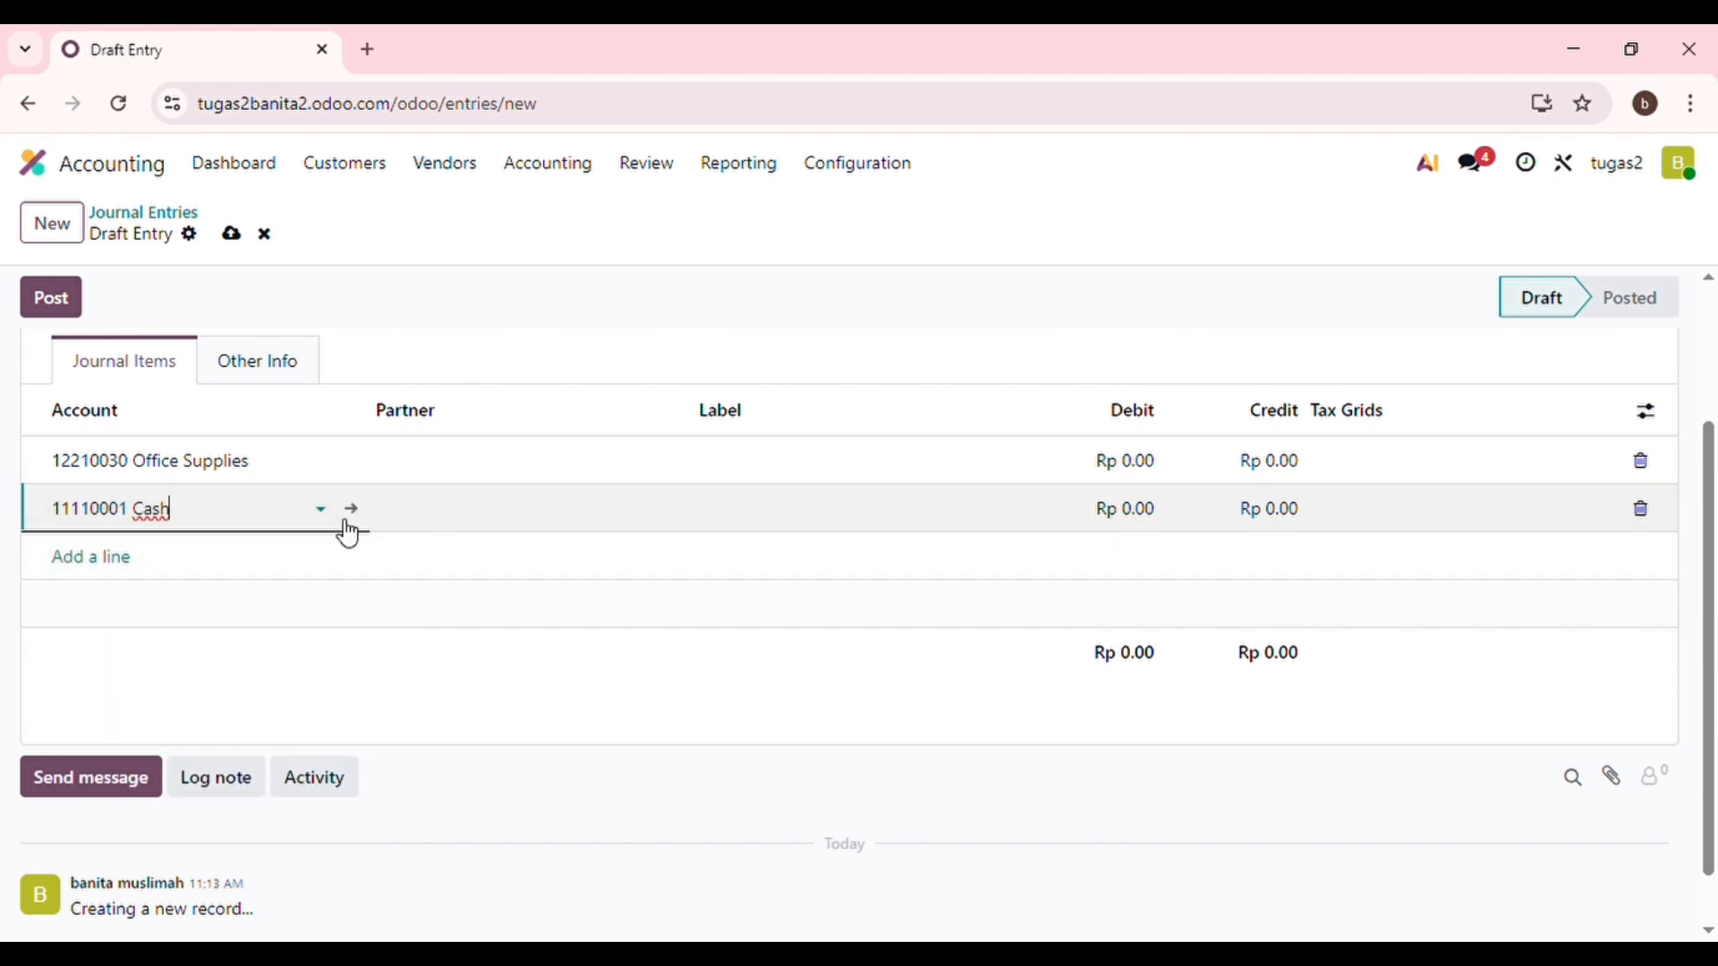
Set the Office Supplies debit to 100,000,000.
click(1137, 466)
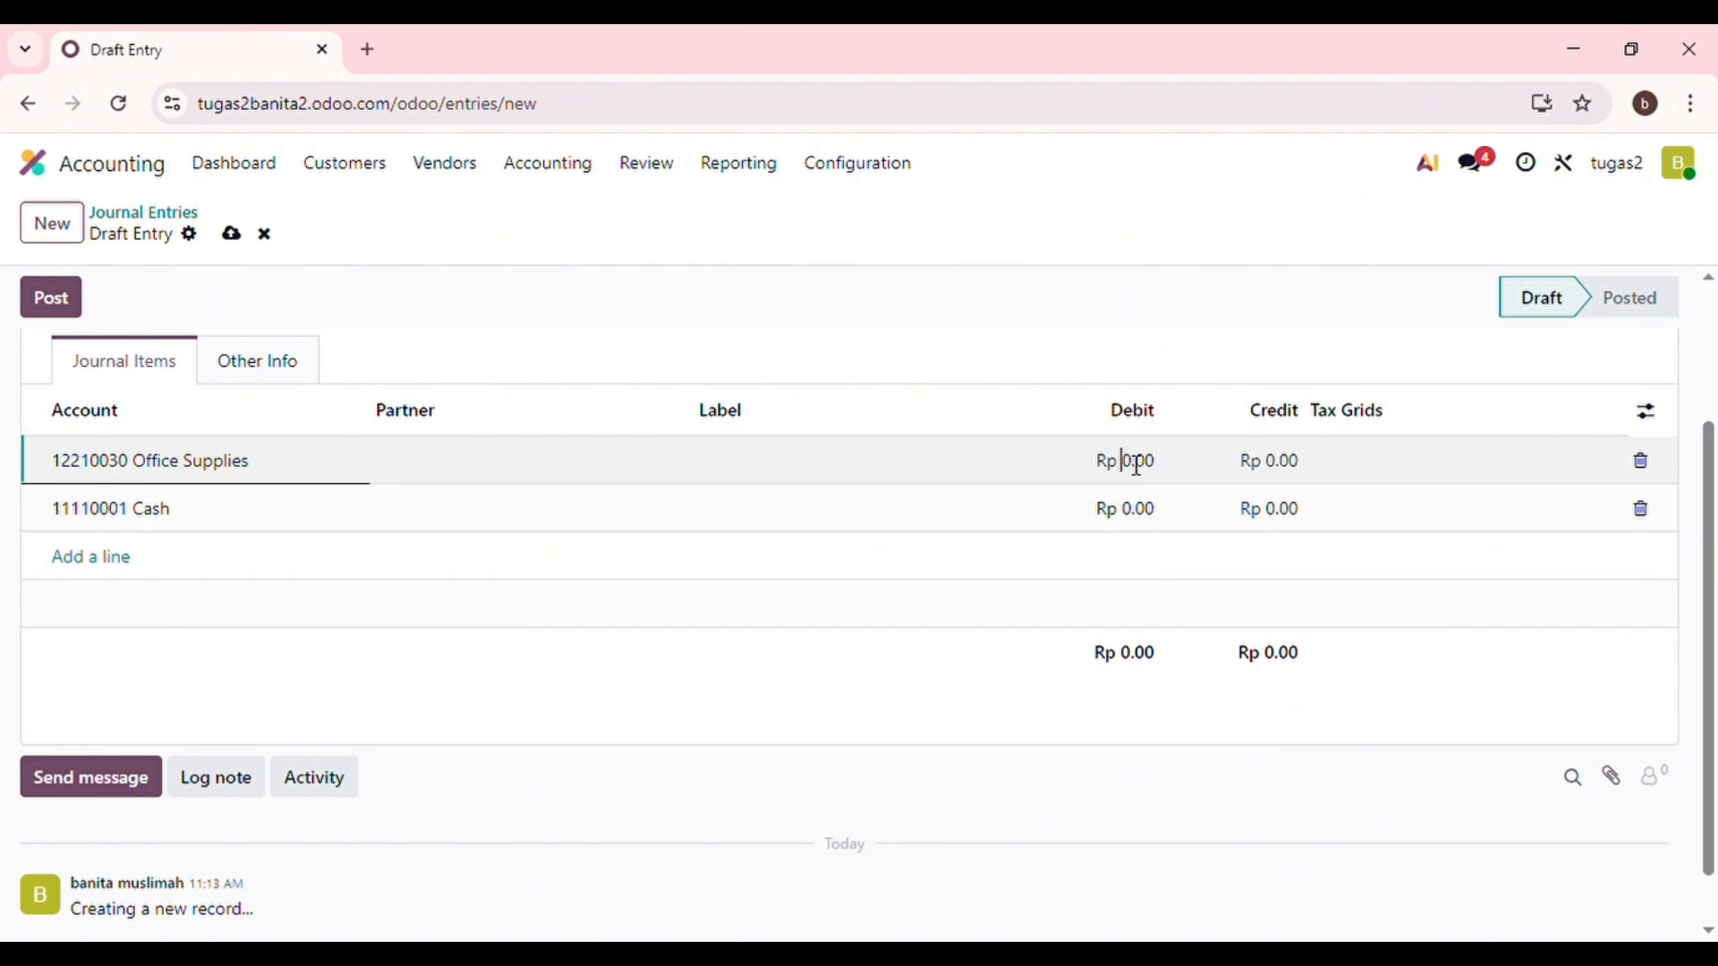
text(100000)
key(Tab)
click(1134, 466)
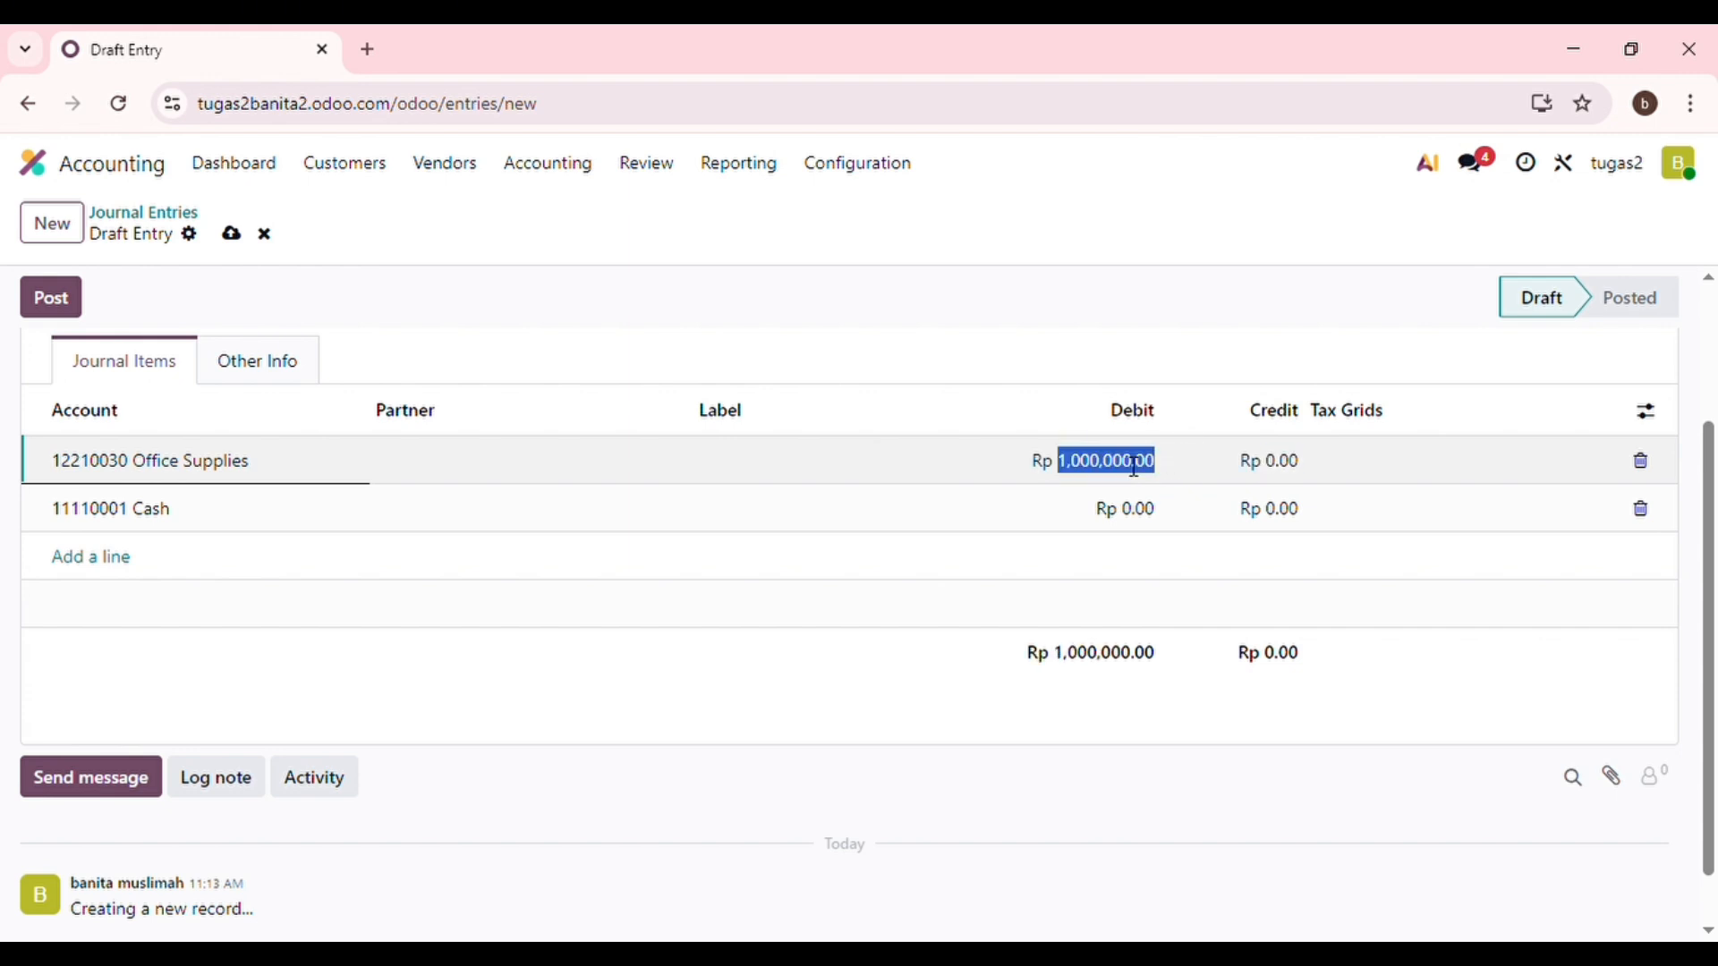
key(BackSpace)
text(1000)
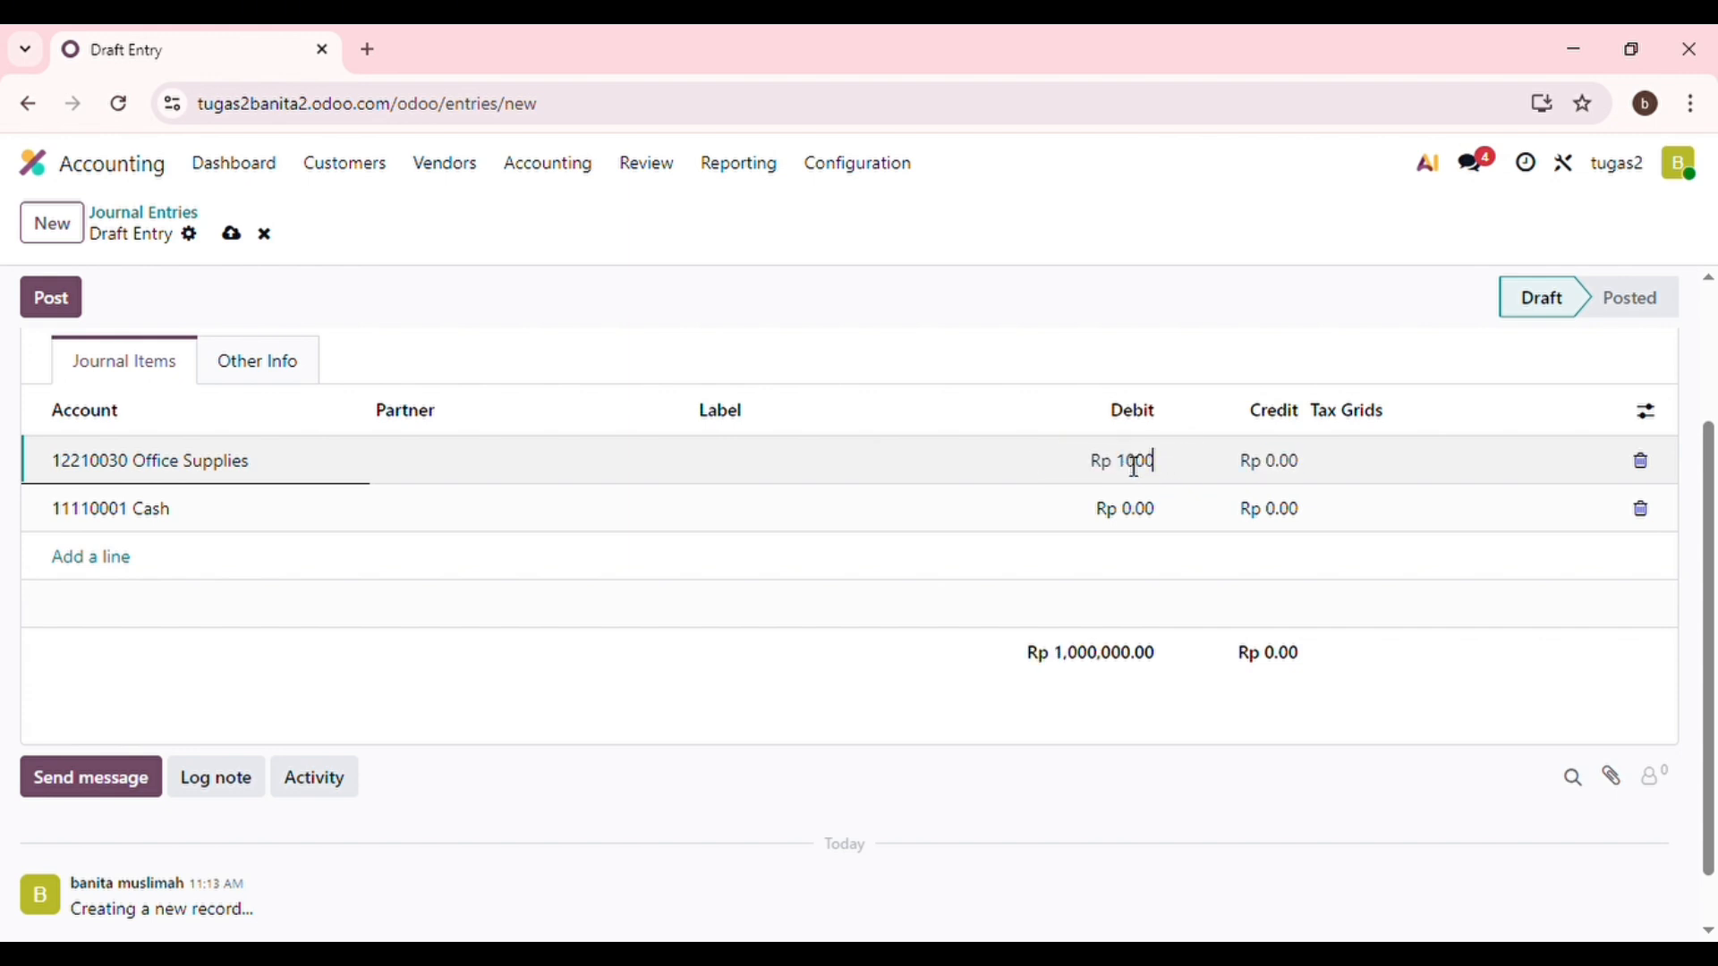
text(00000)
key(Return)
Credit the Cash line 100,000,000 and delete the extra empty line.
click(1284, 510)
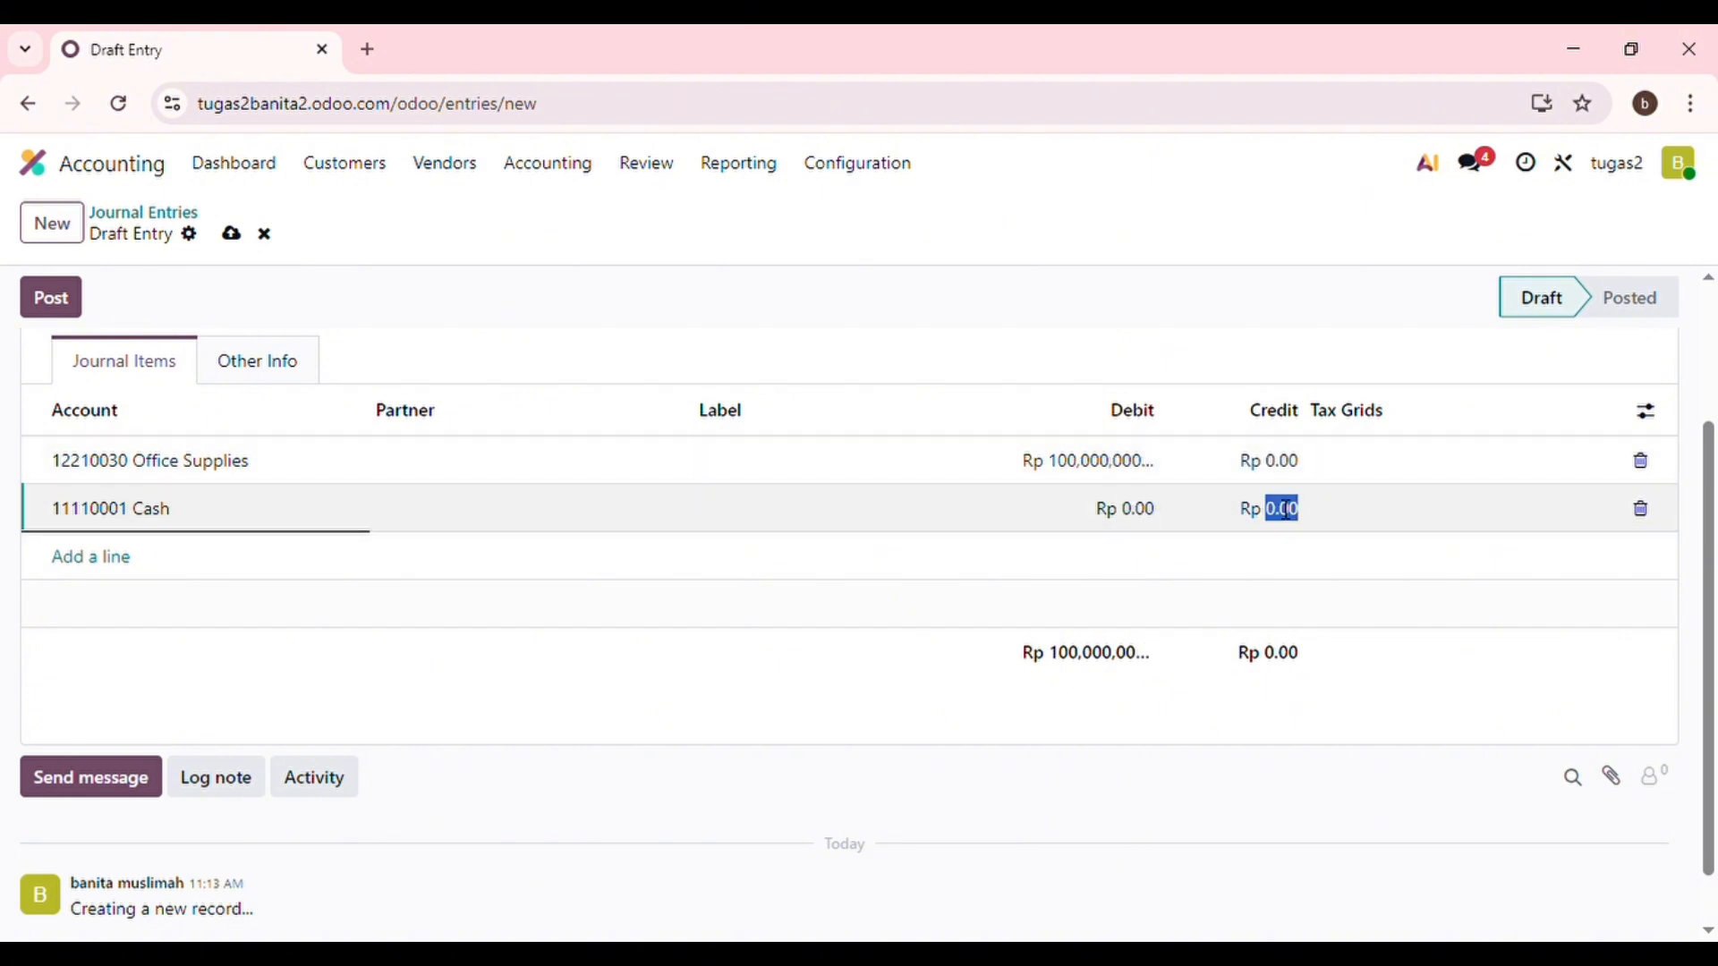
text(1000000000)
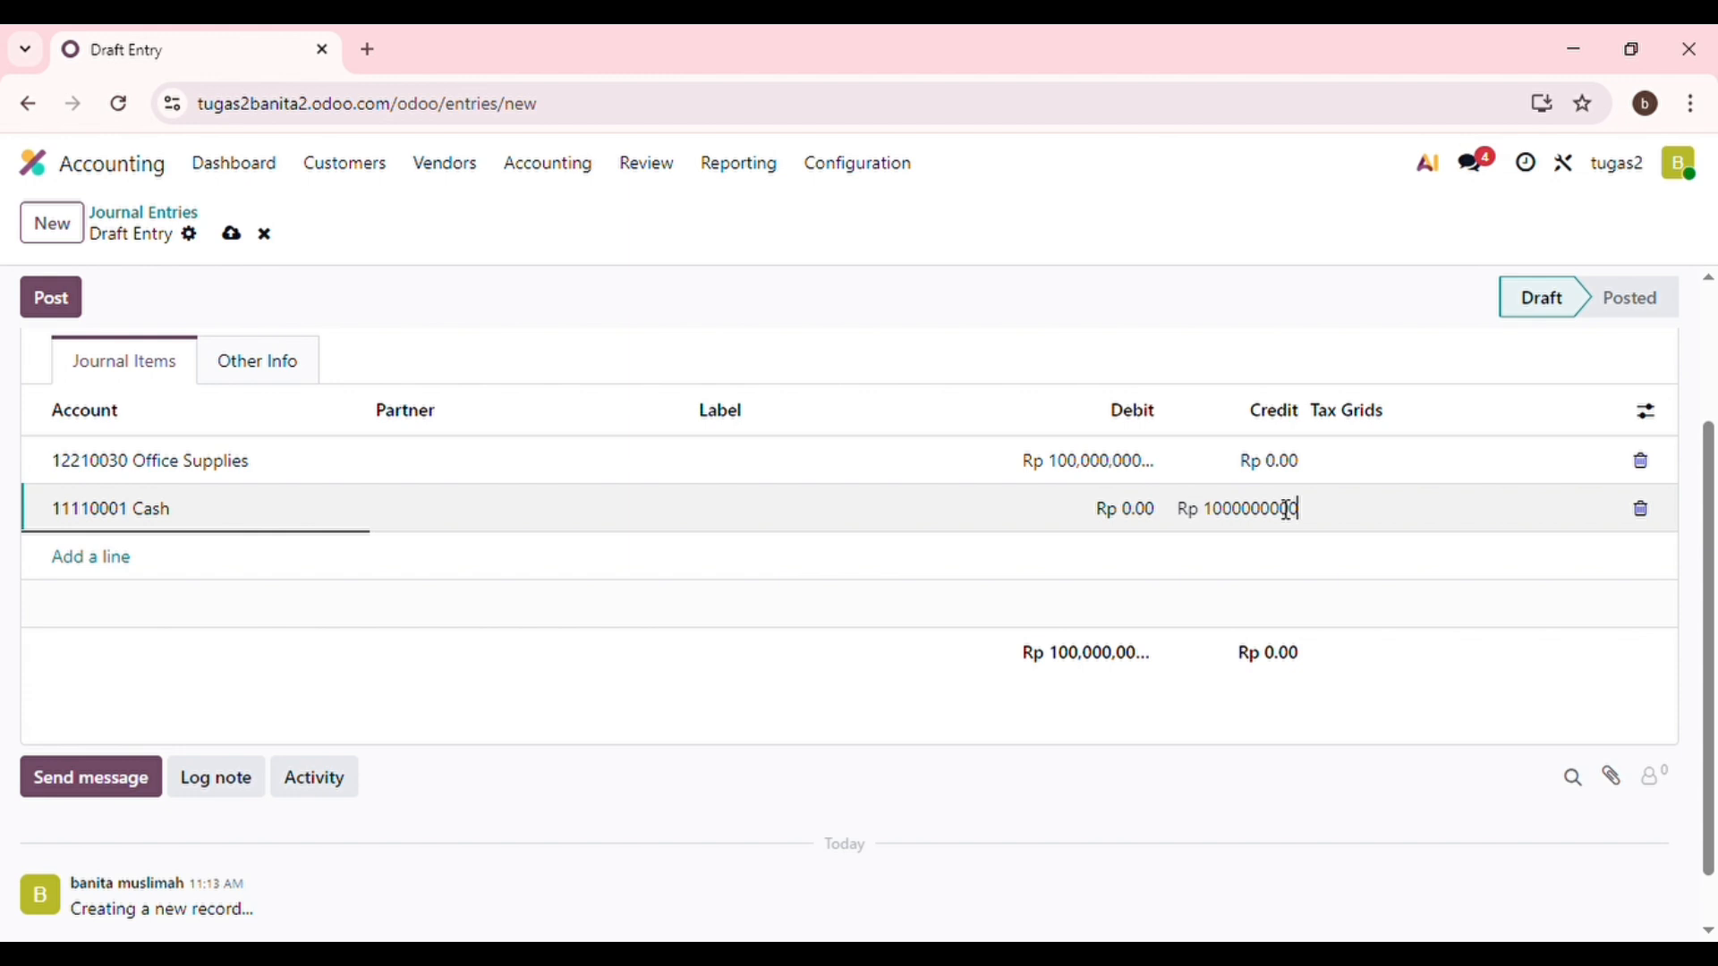
key(Return)
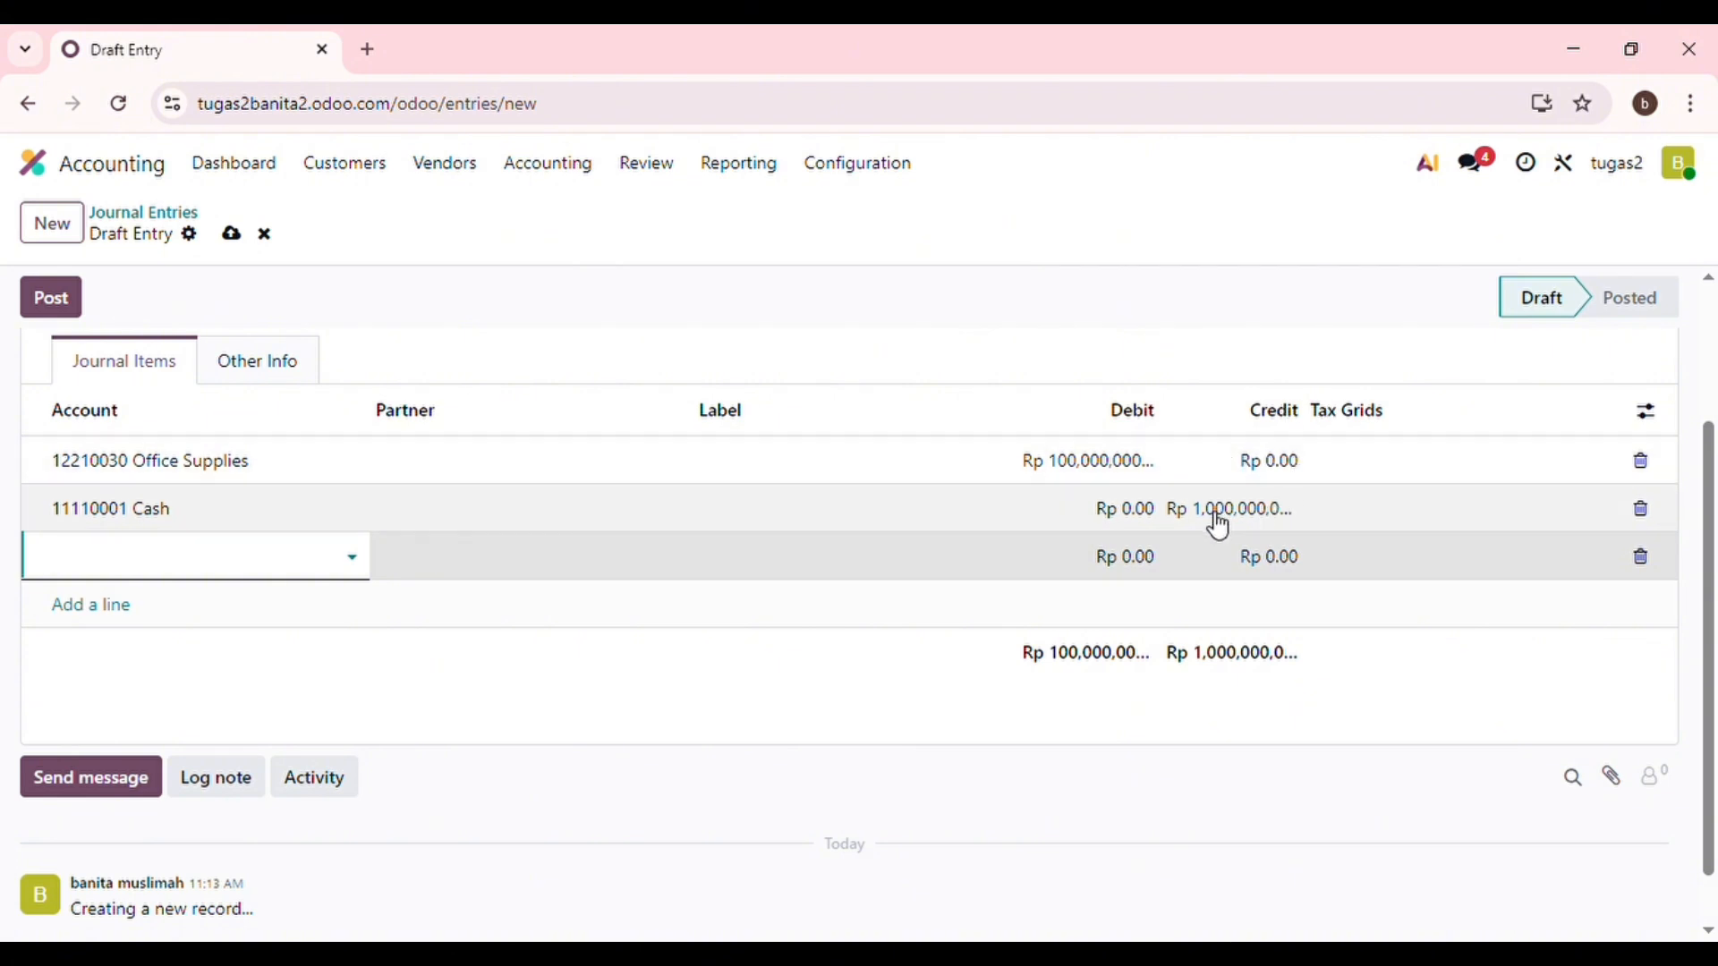
click(1641, 557)
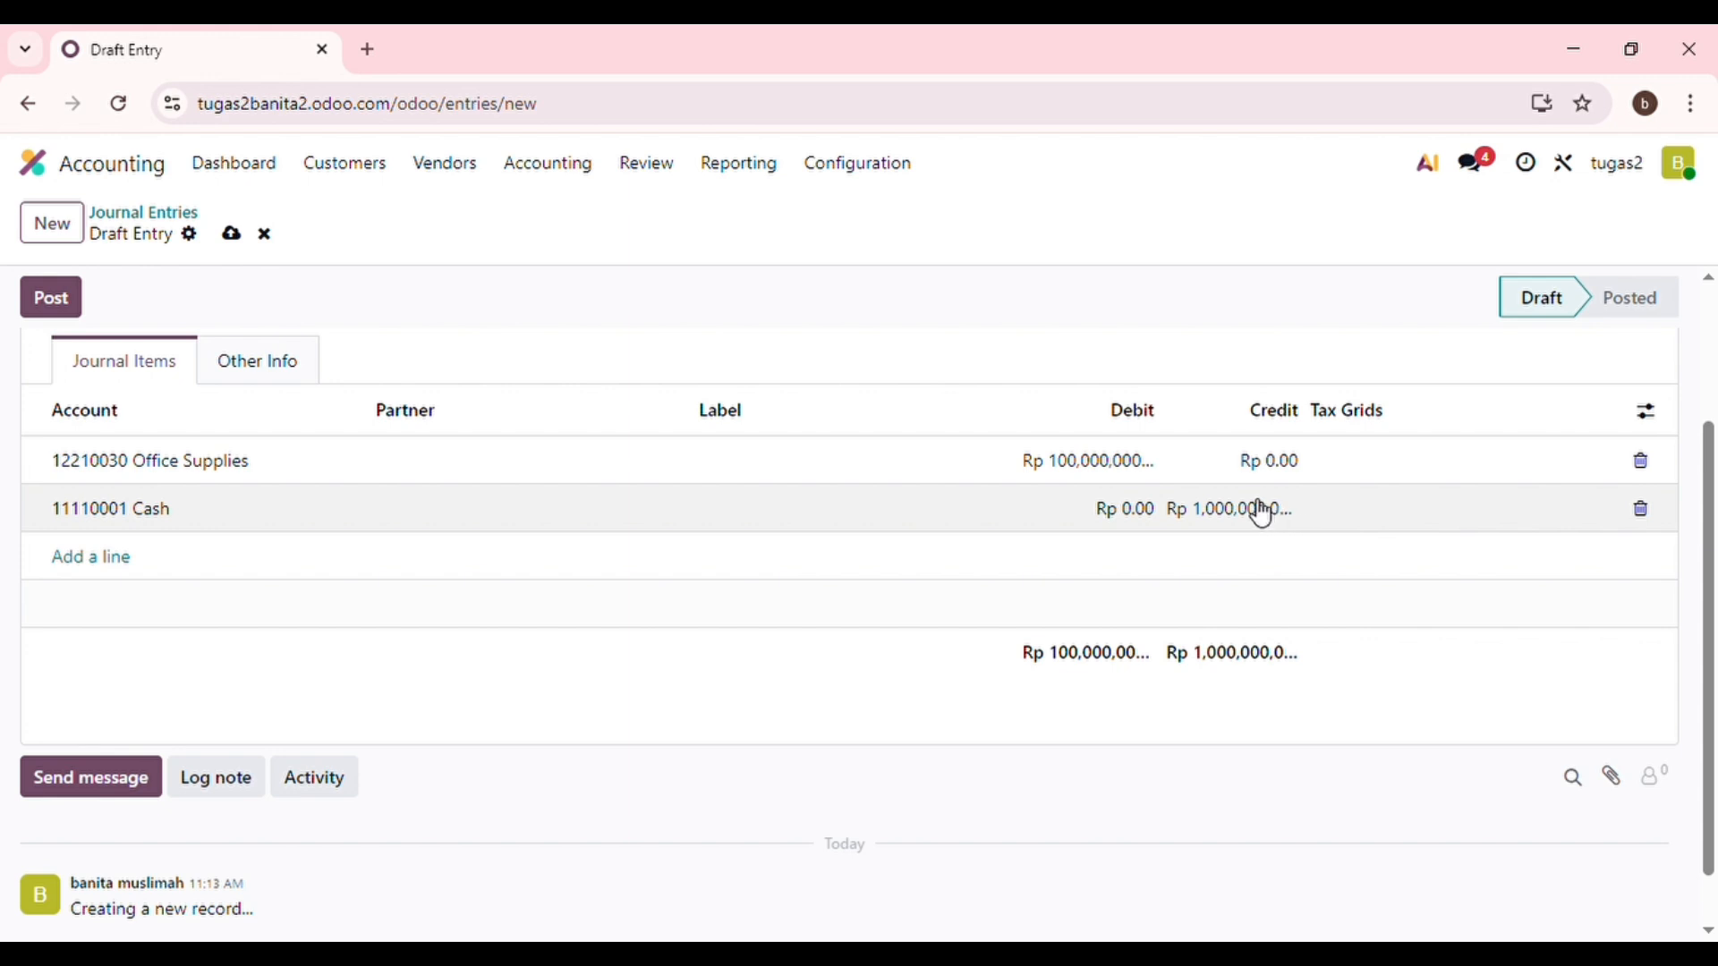
click(1263, 510)
text(1)
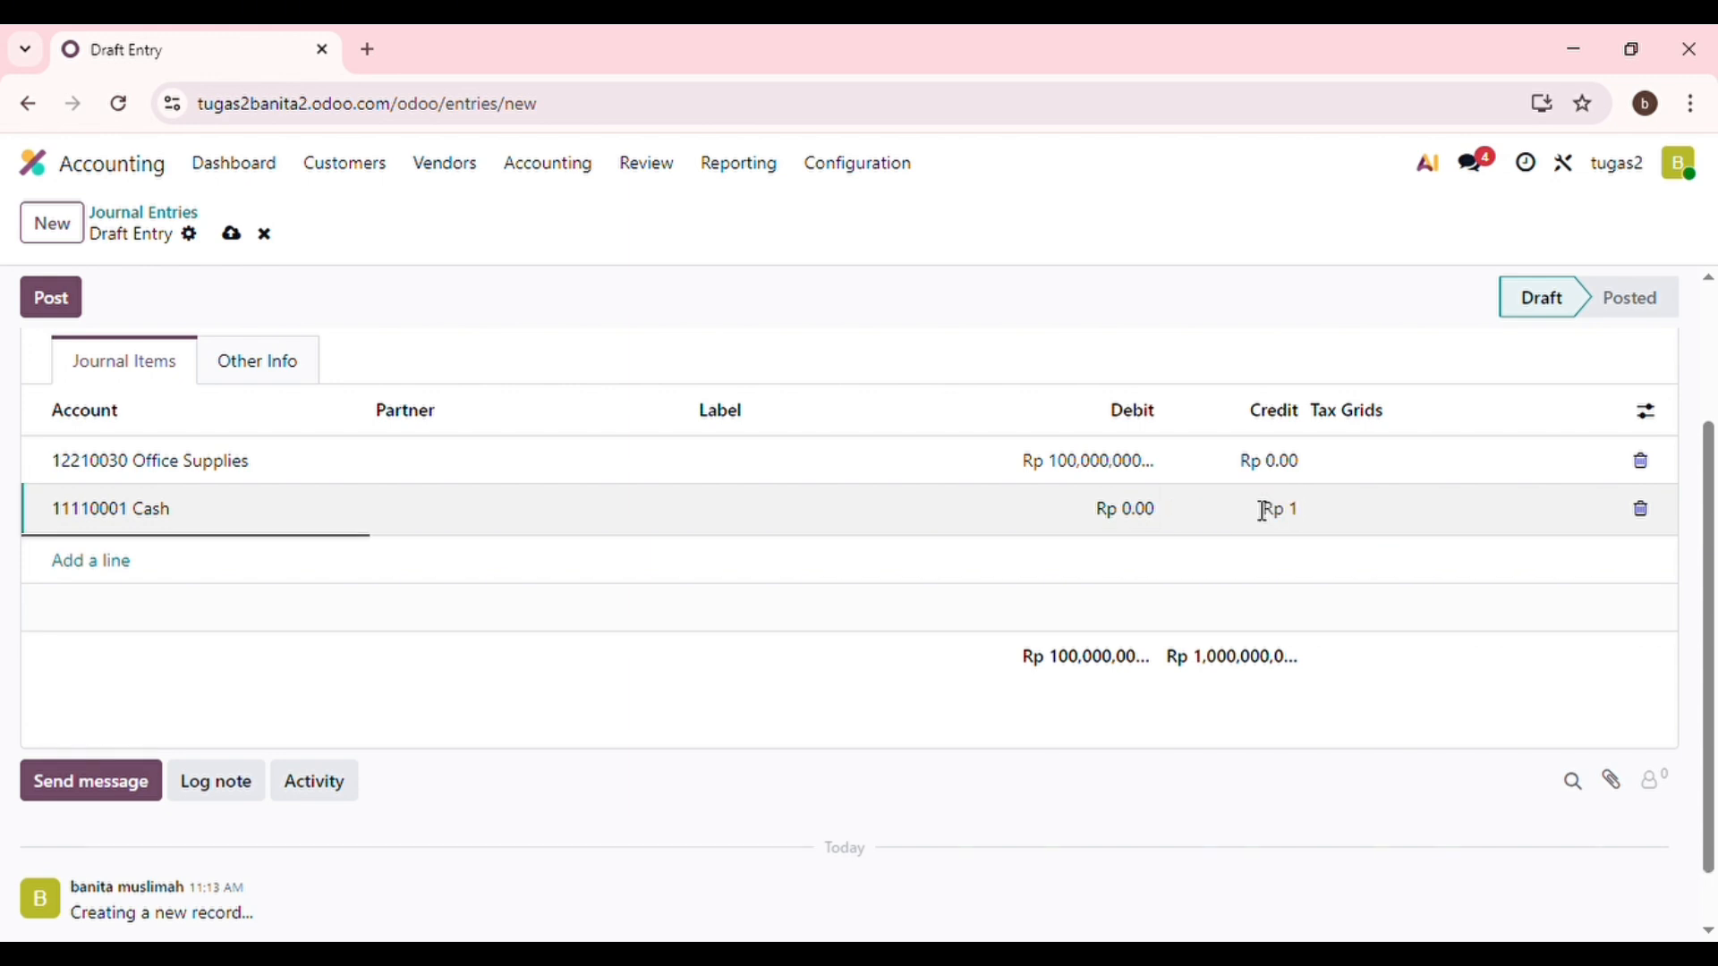
text(00,000,000)
key(Return)
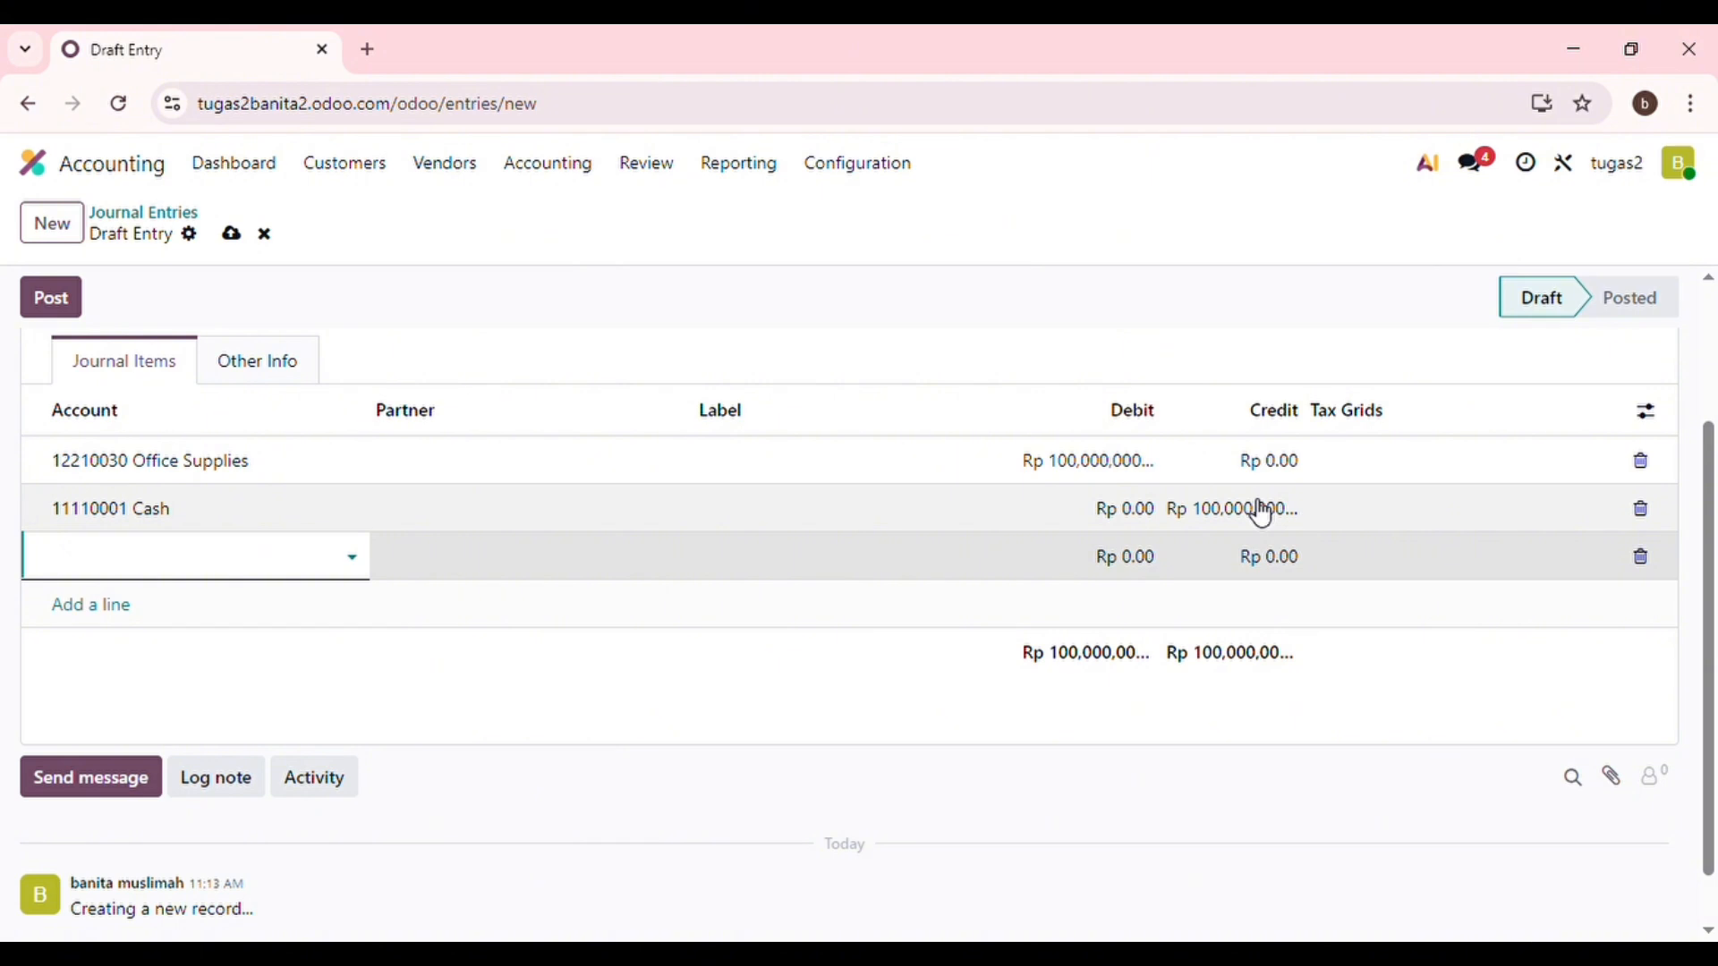
scroll(958, 502, down, 1)
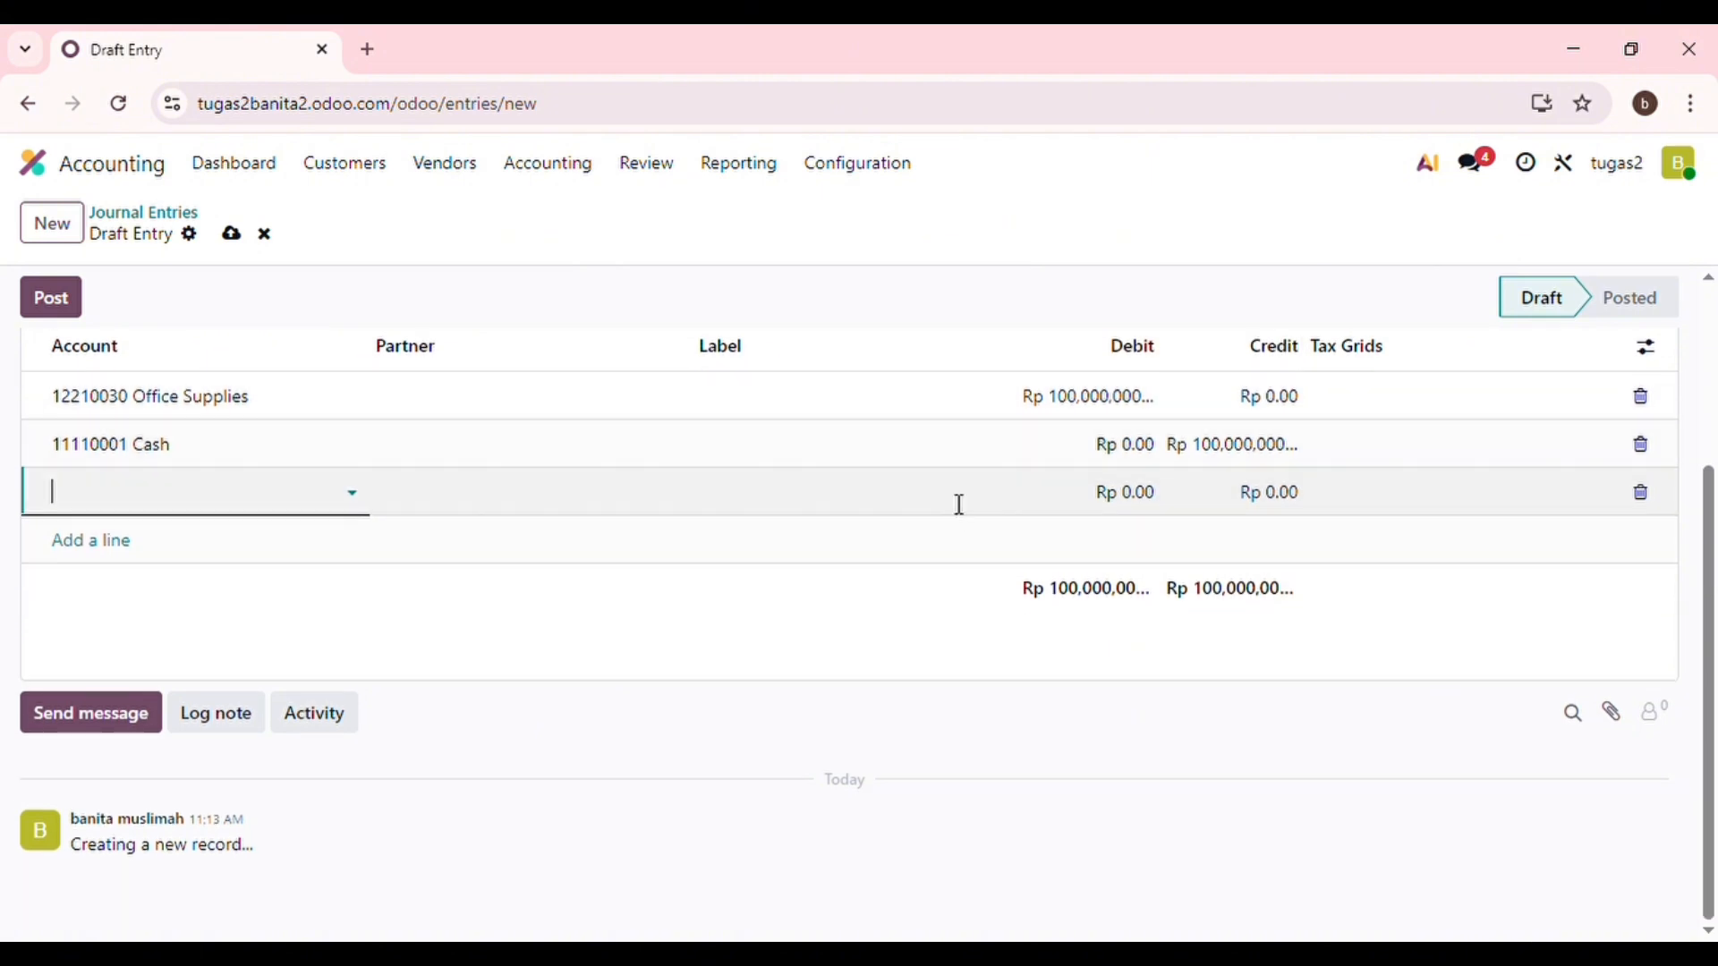
scroll(958, 503, up, 3)
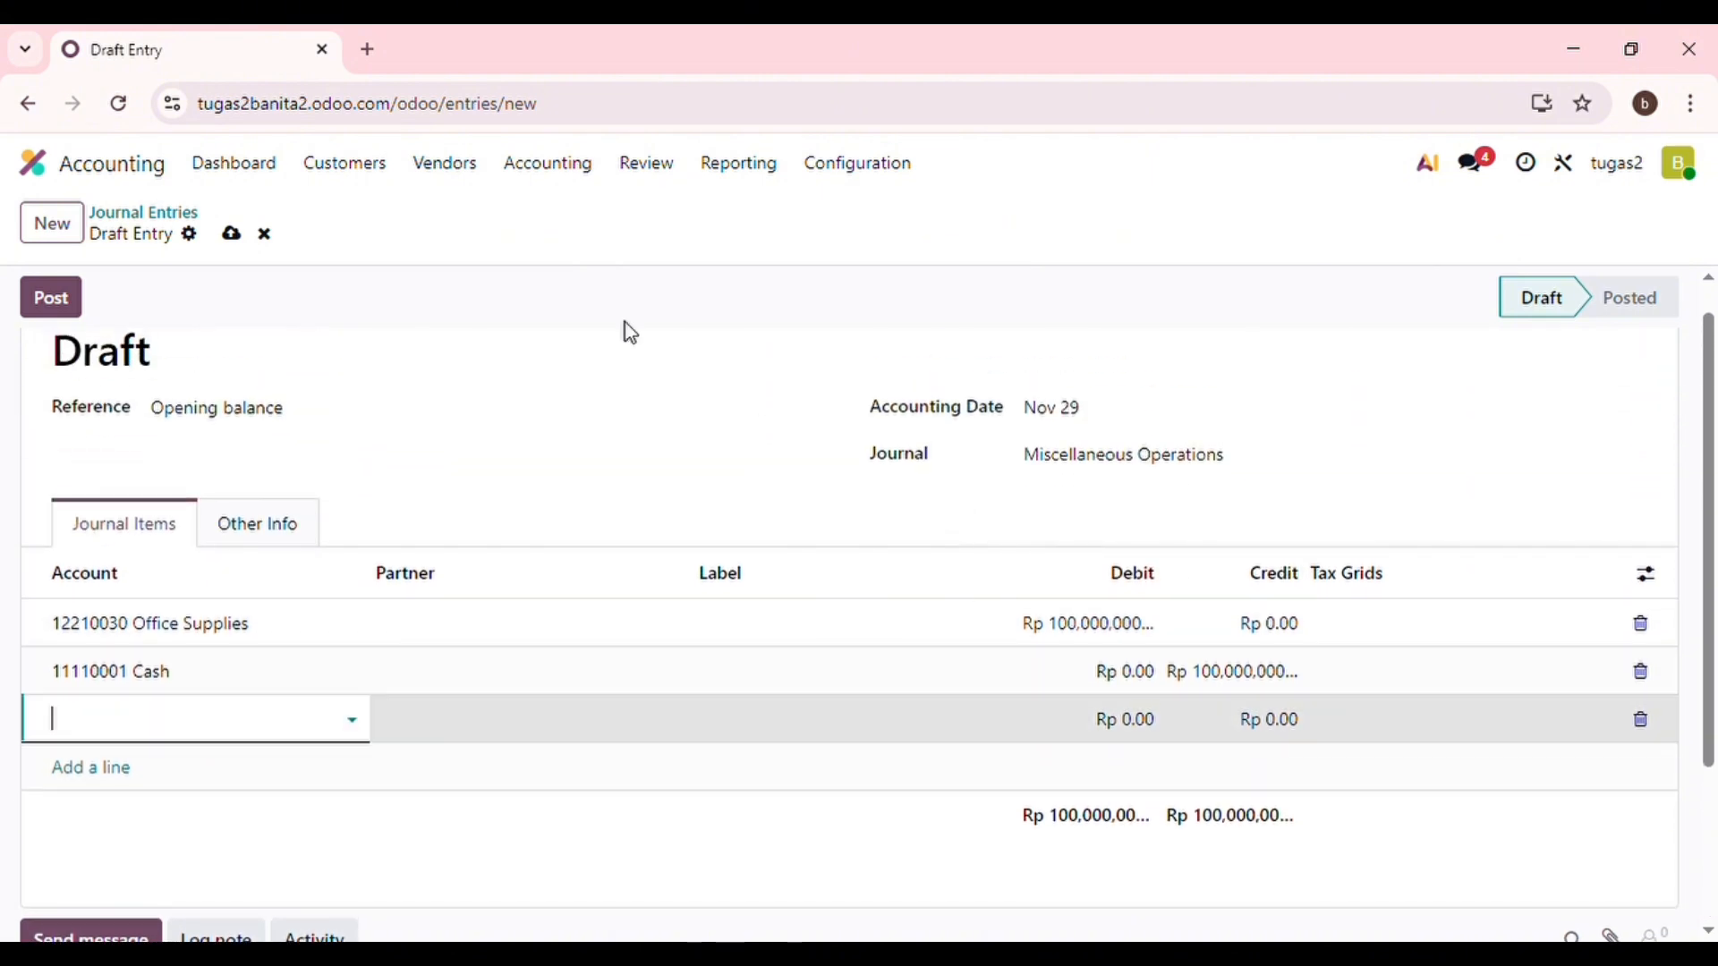
Save the opening balance entry and go to the Customers list.
click(231, 234)
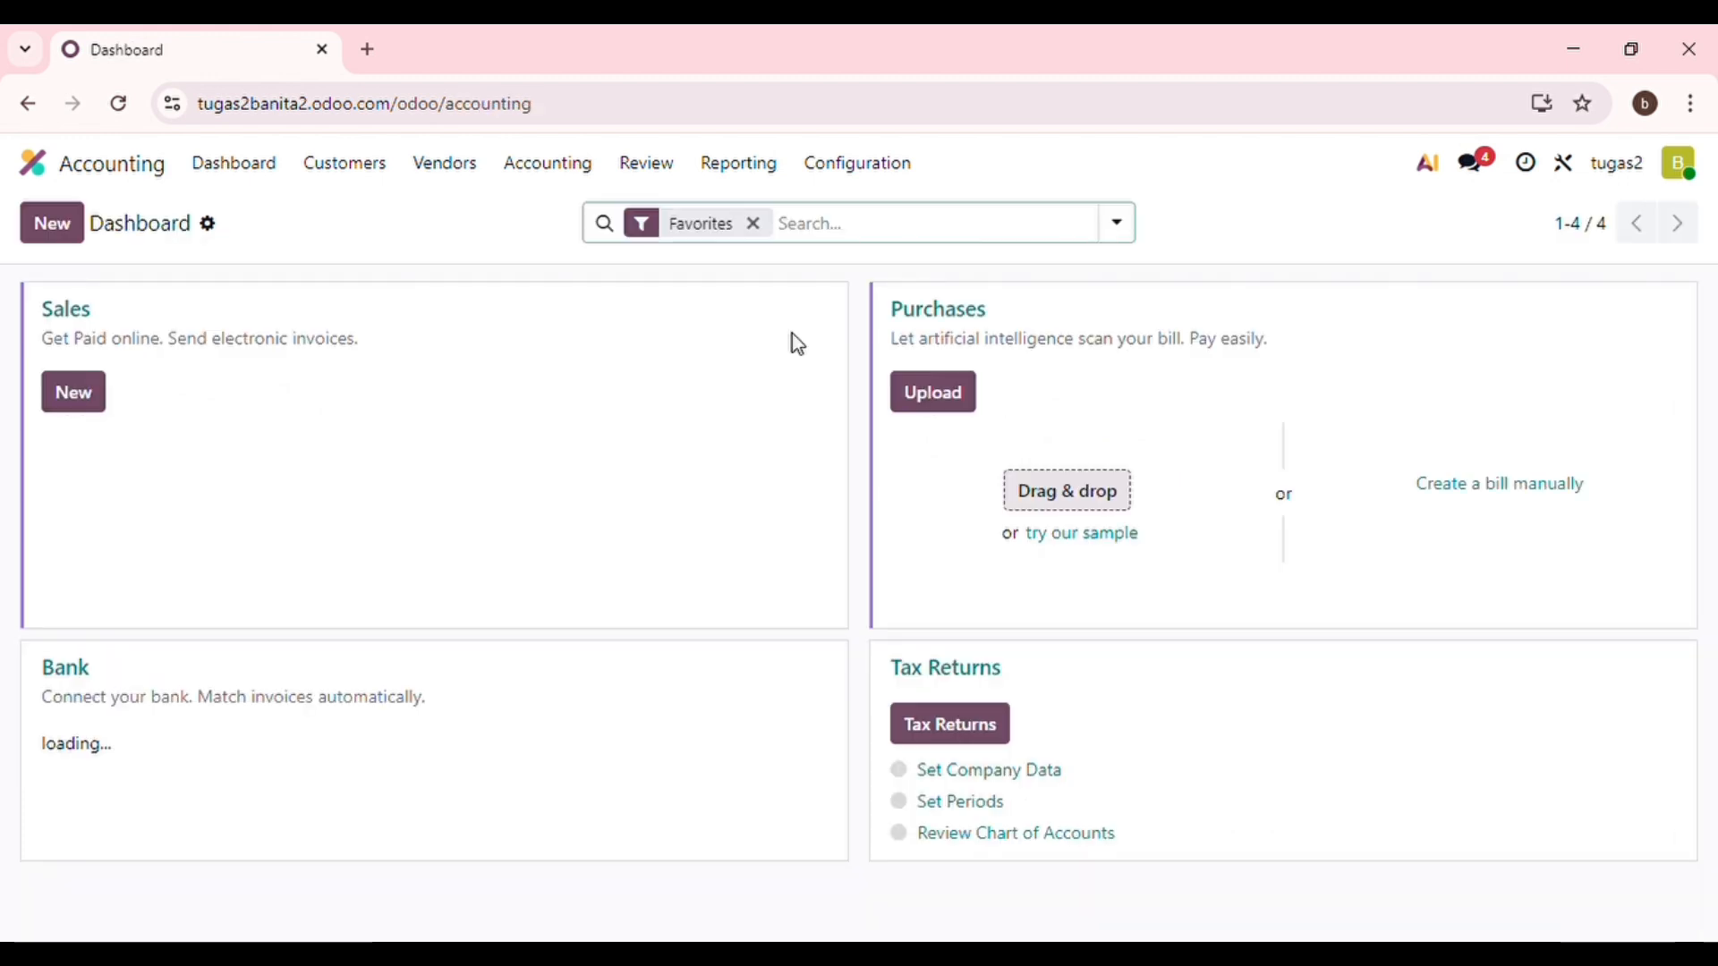
click(374, 179)
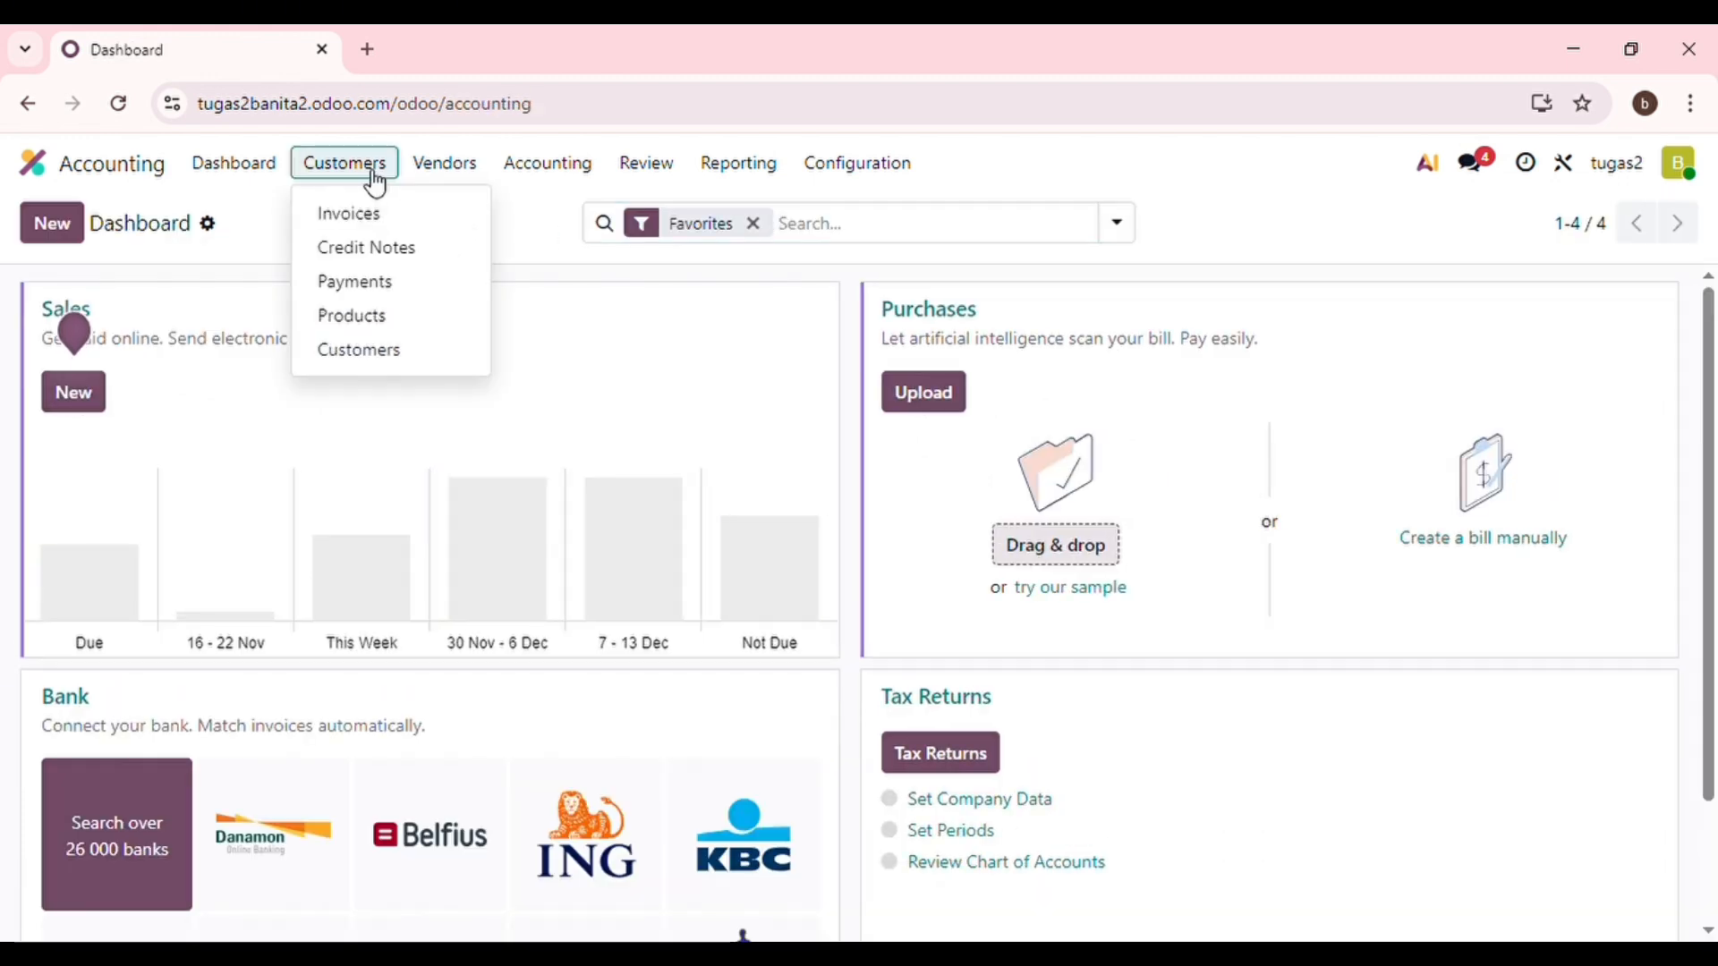
click(353, 353)
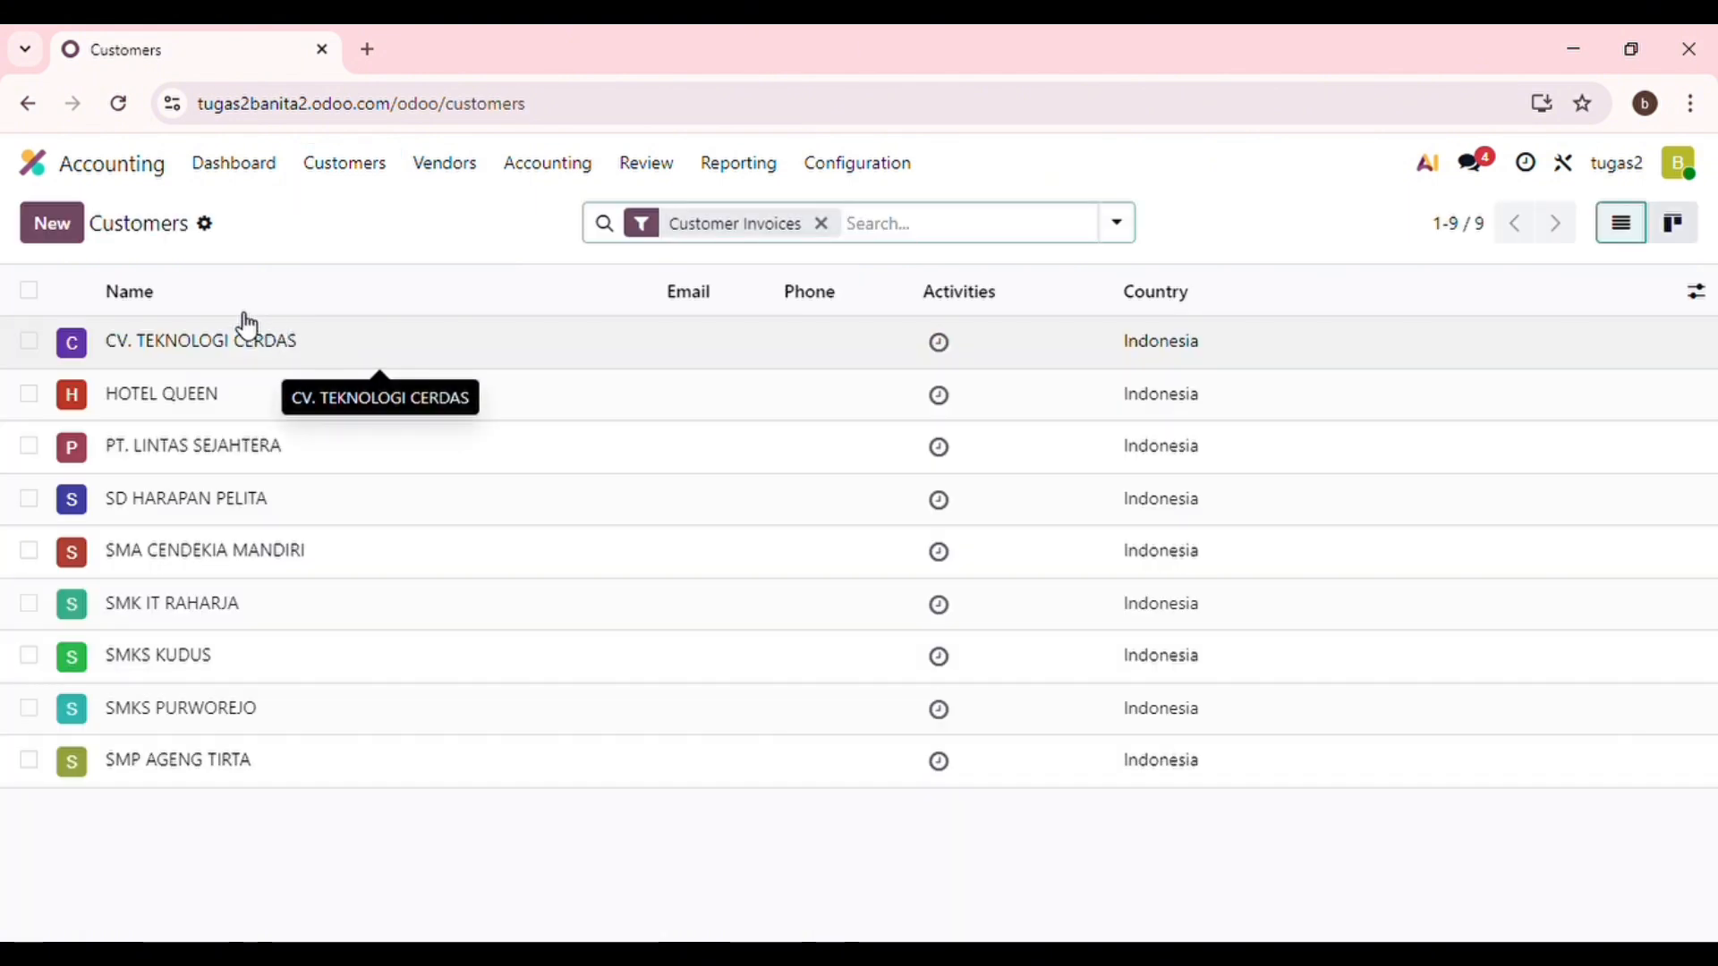
Create a new company customer named 'PT Banita'.
click(63, 235)
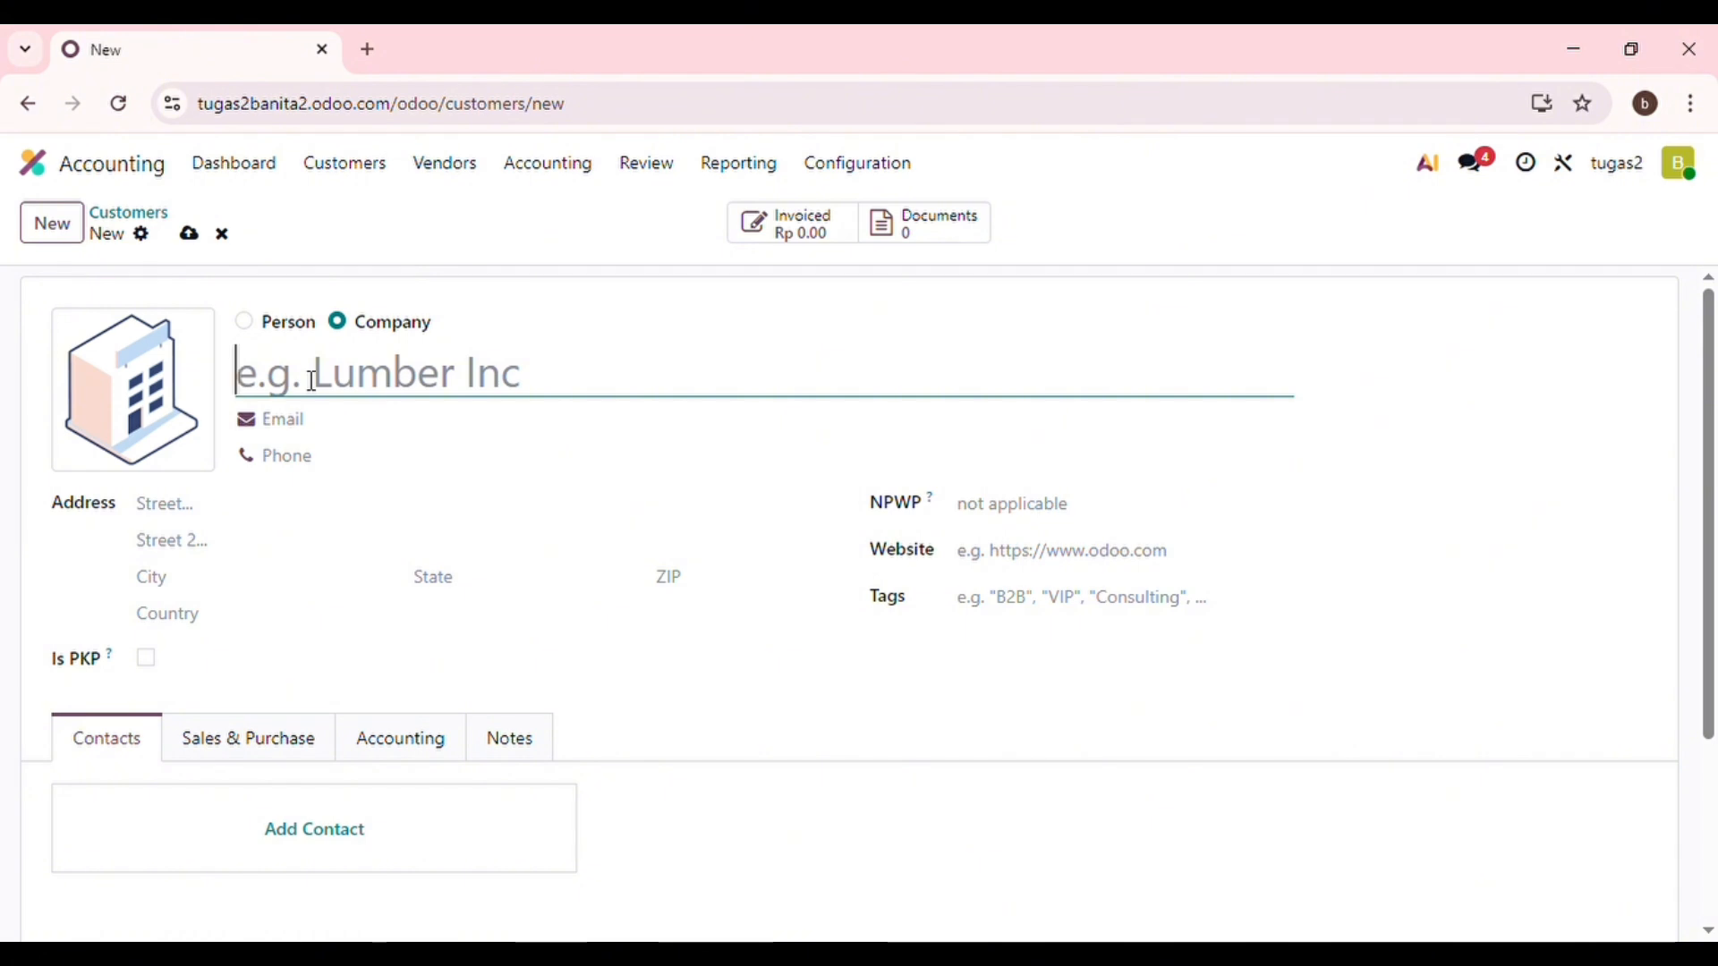
text(PT B)
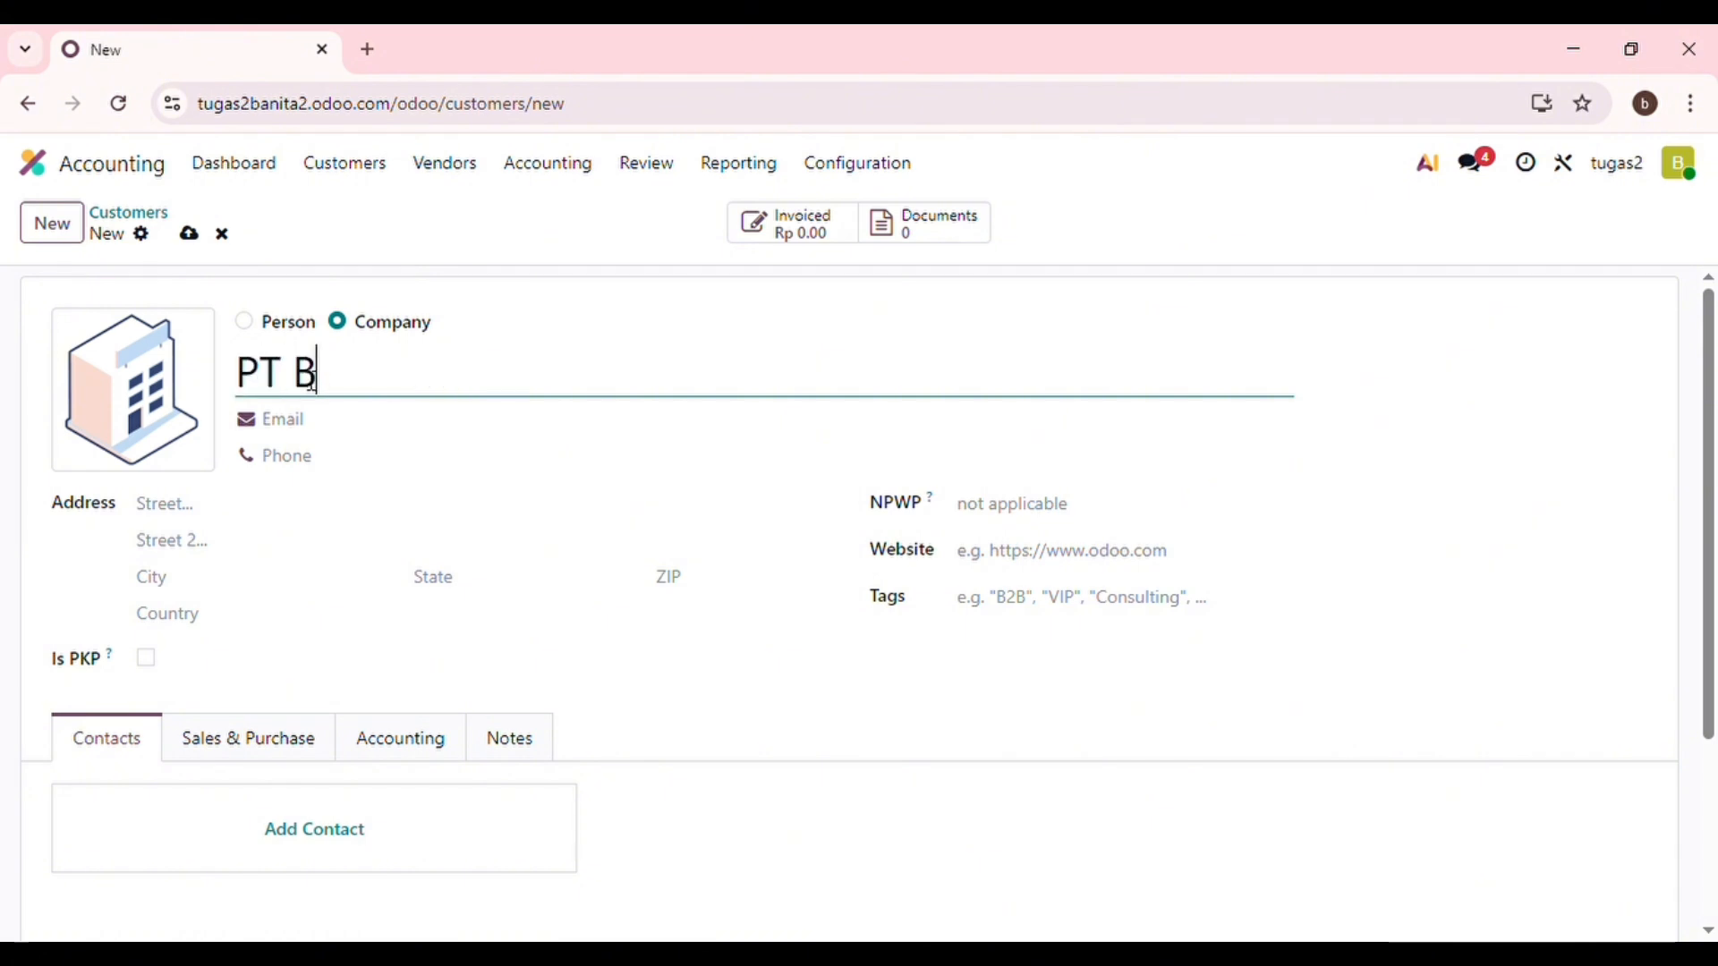
text(n)
key(BackSpace)
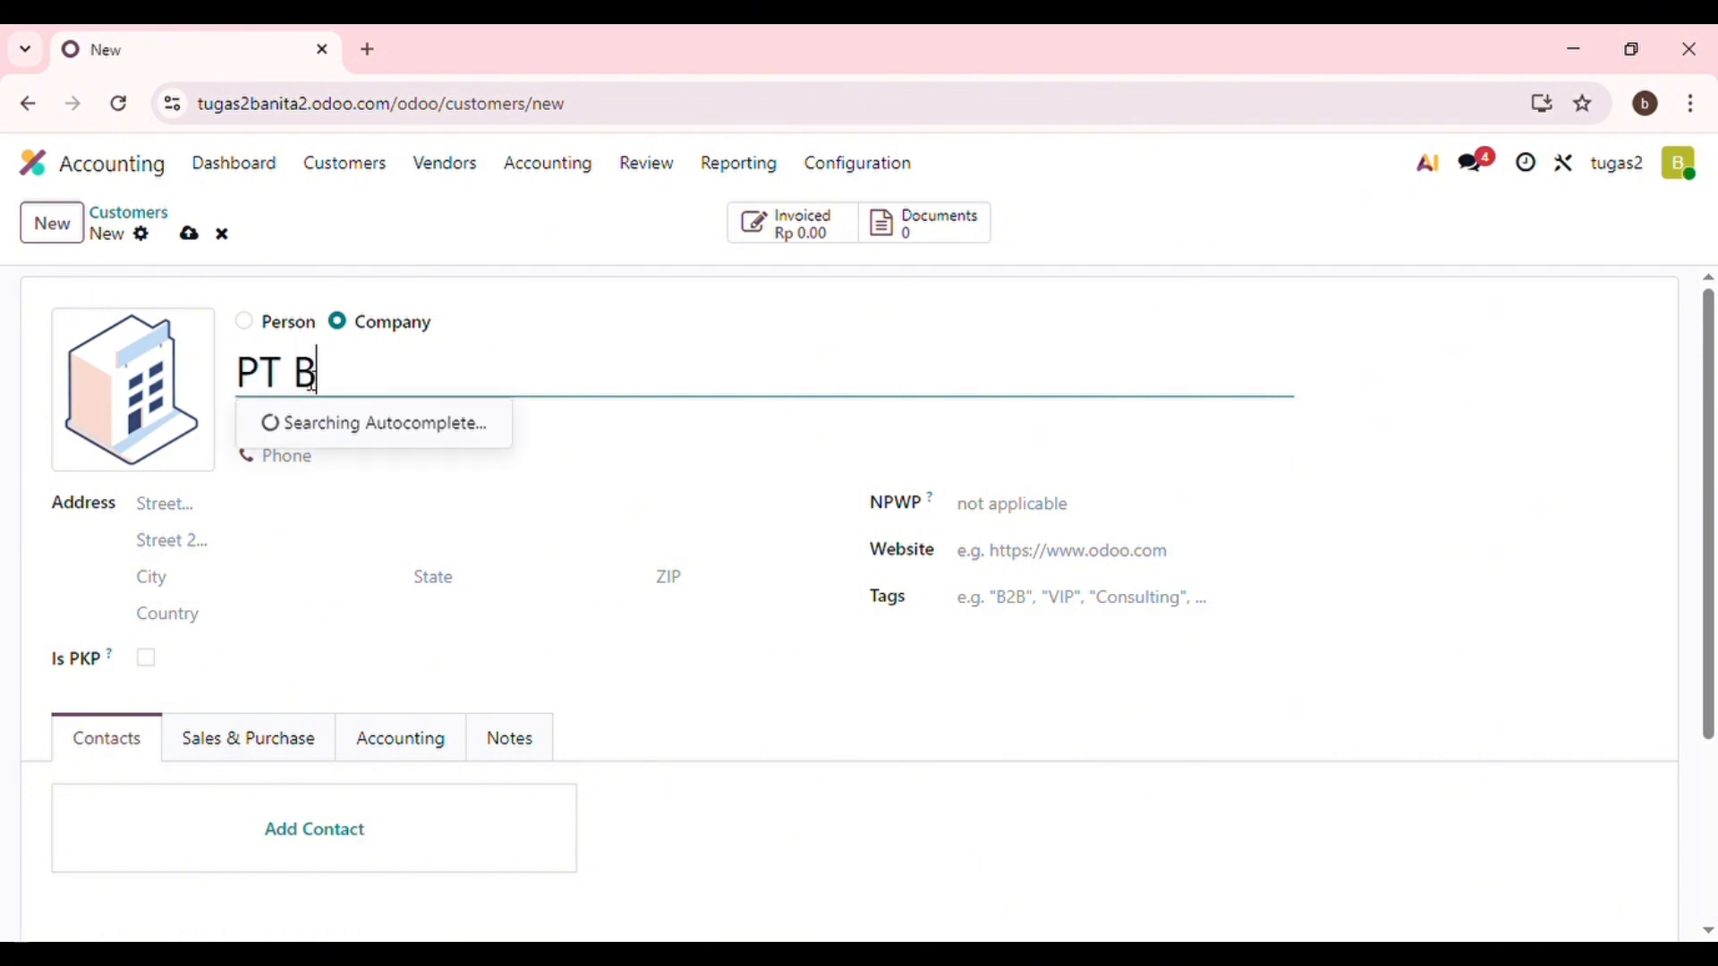
text(anita)
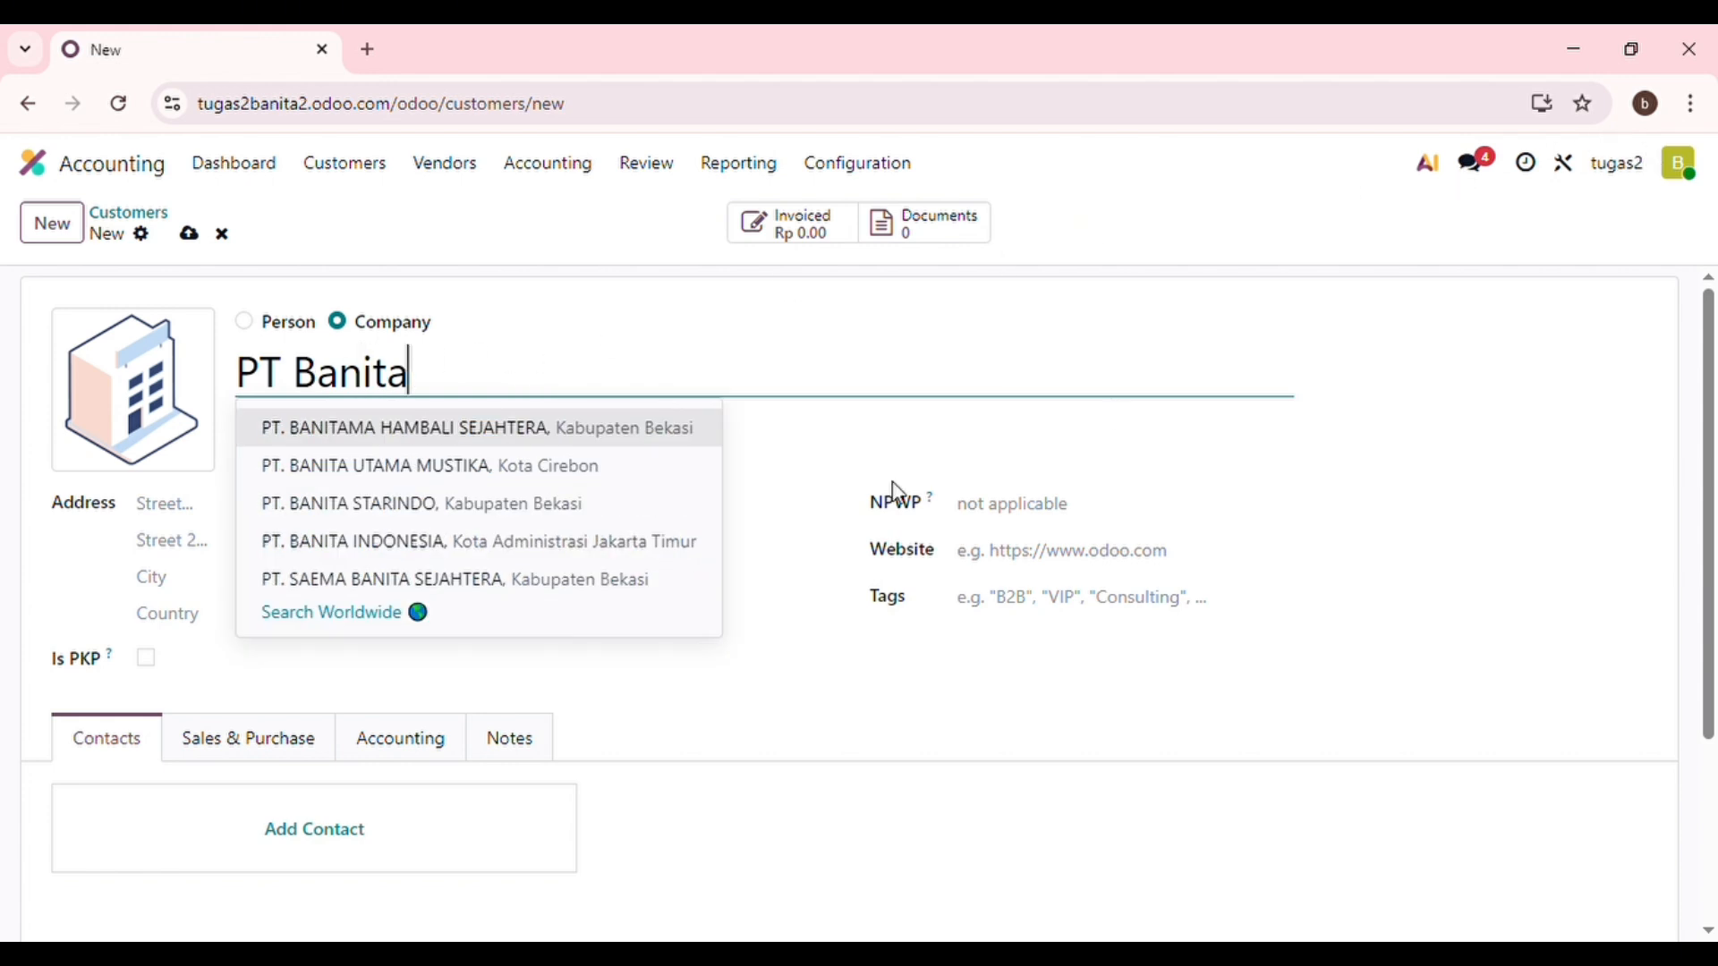
click(285, 658)
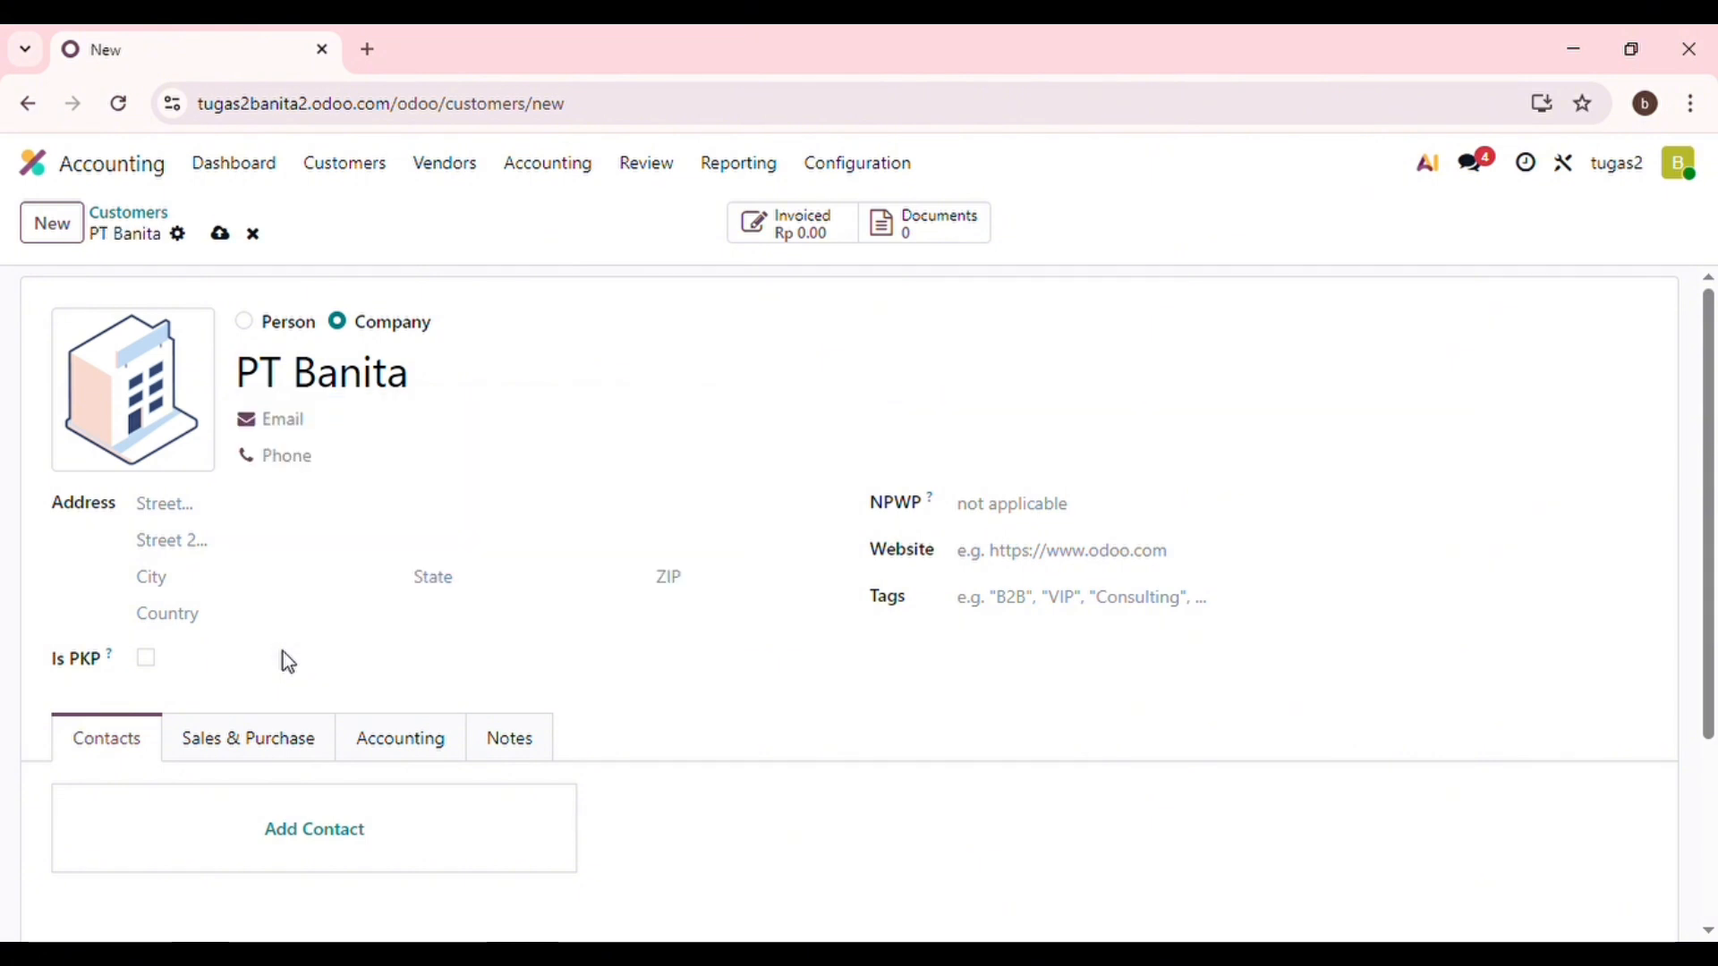
drag(283, 651, 725, 367)
click(1188, 376)
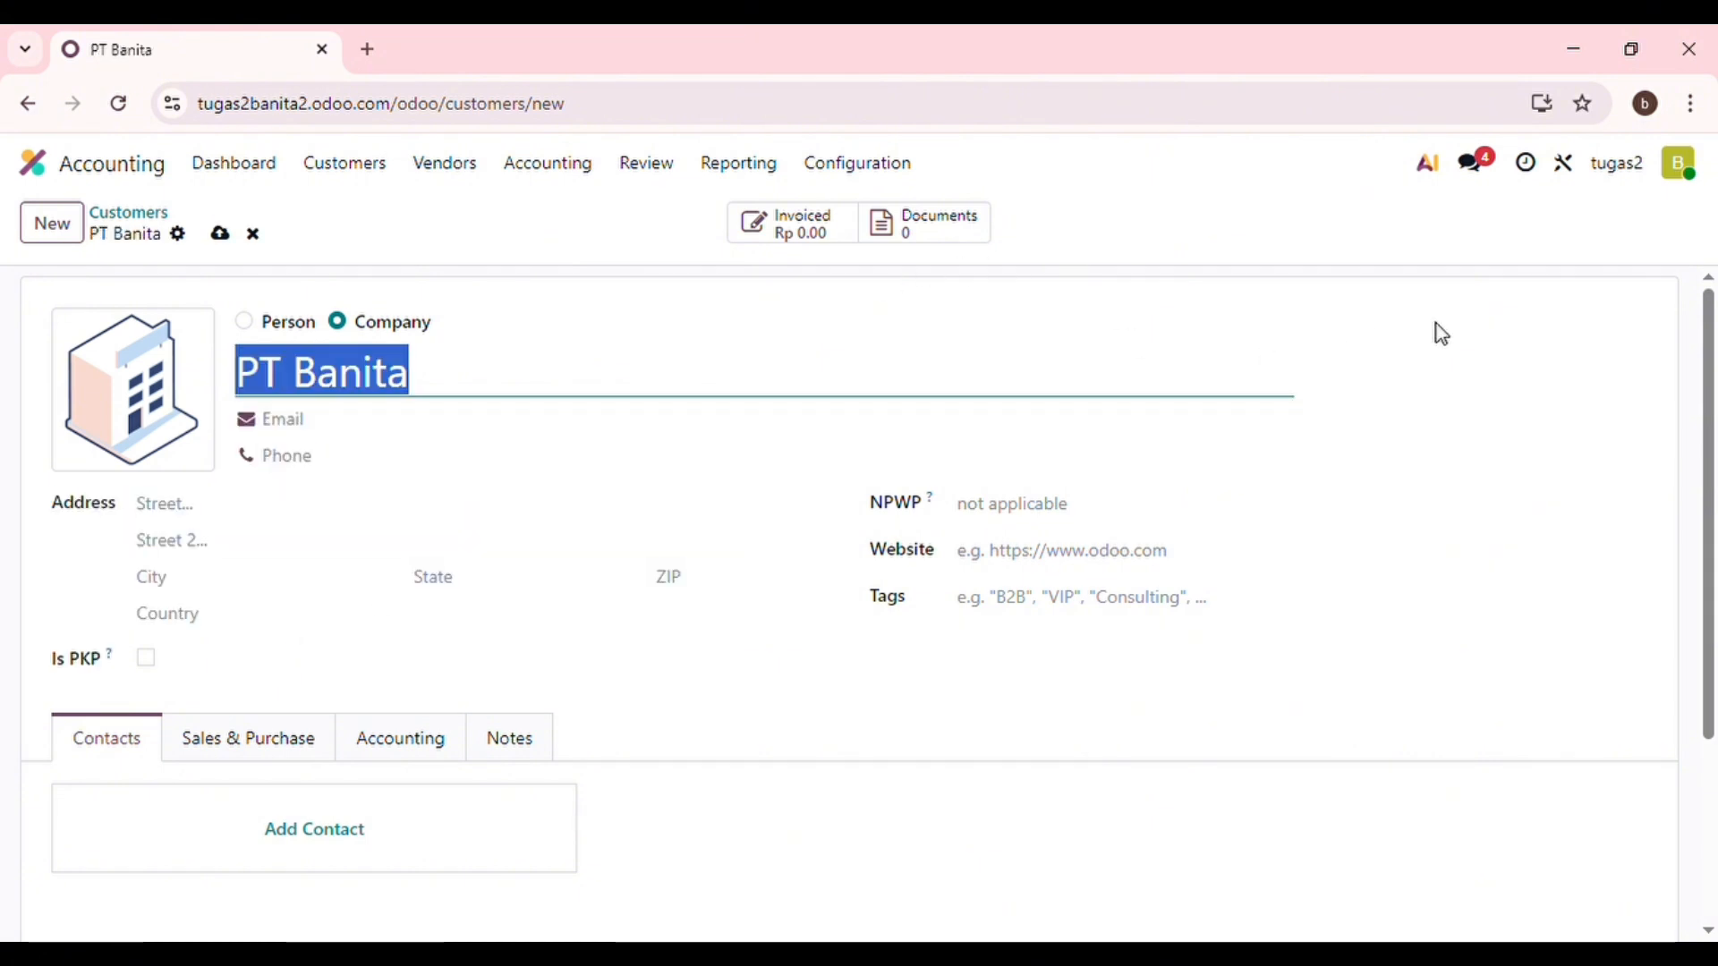
drag(1442, 333, 1646, 190)
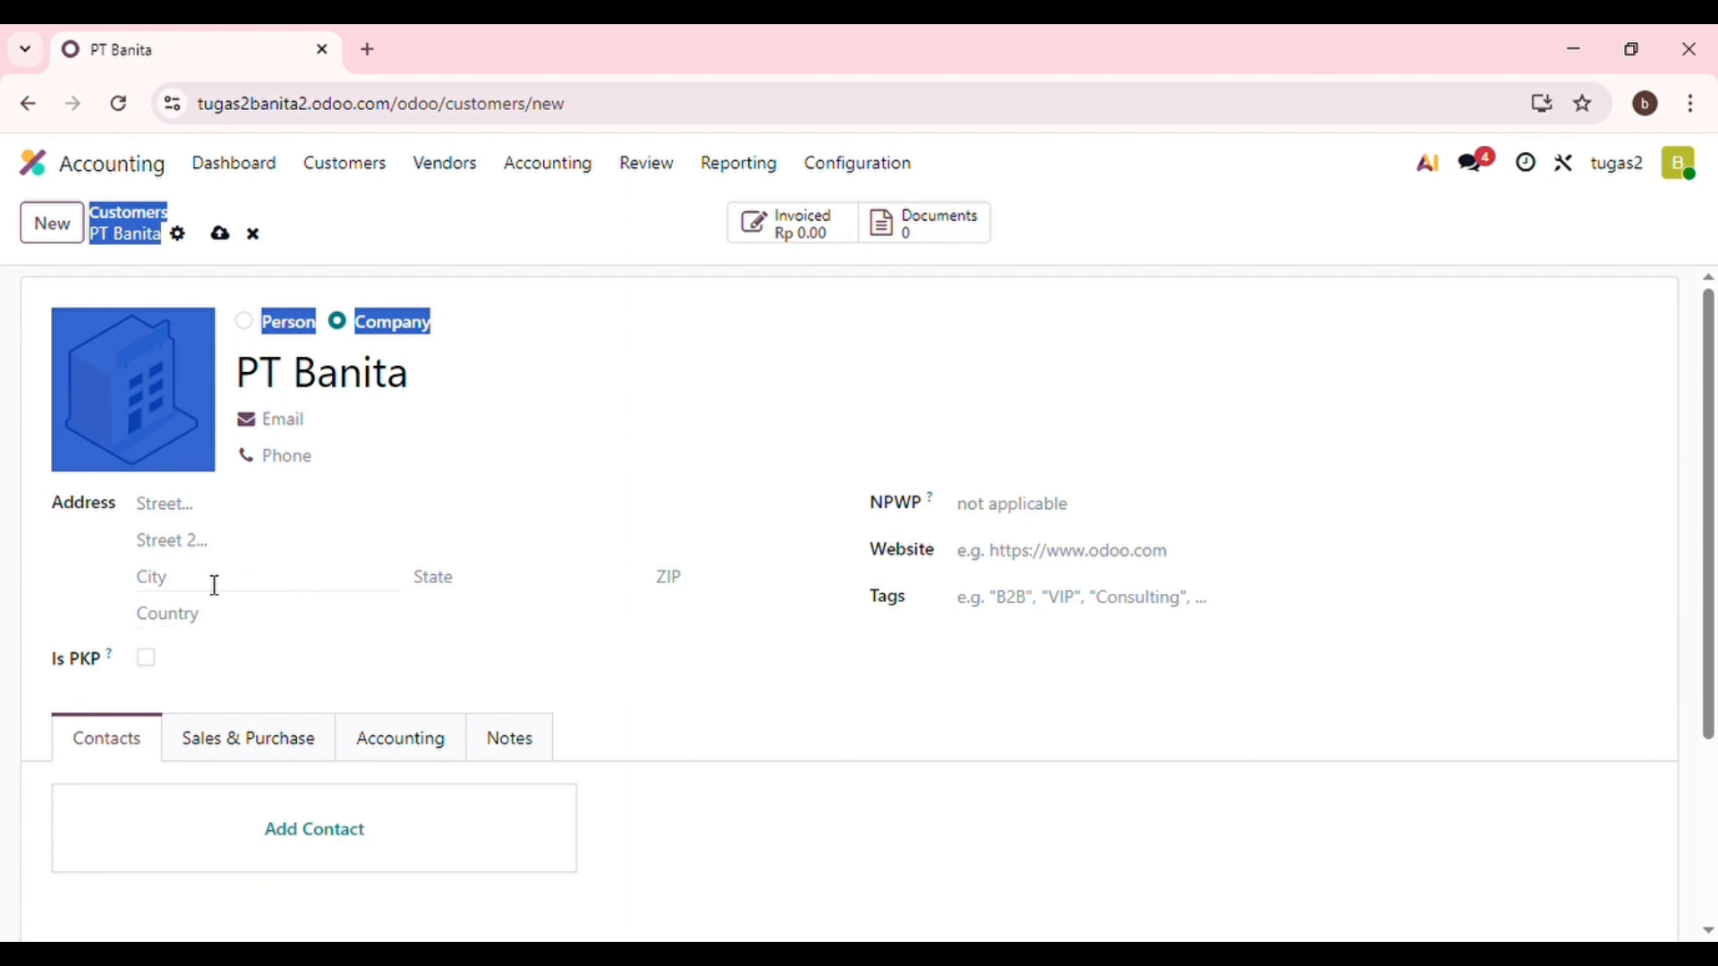
Fill in PT Banita's street address, city Bandung and country Indonesia.
click(192, 520)
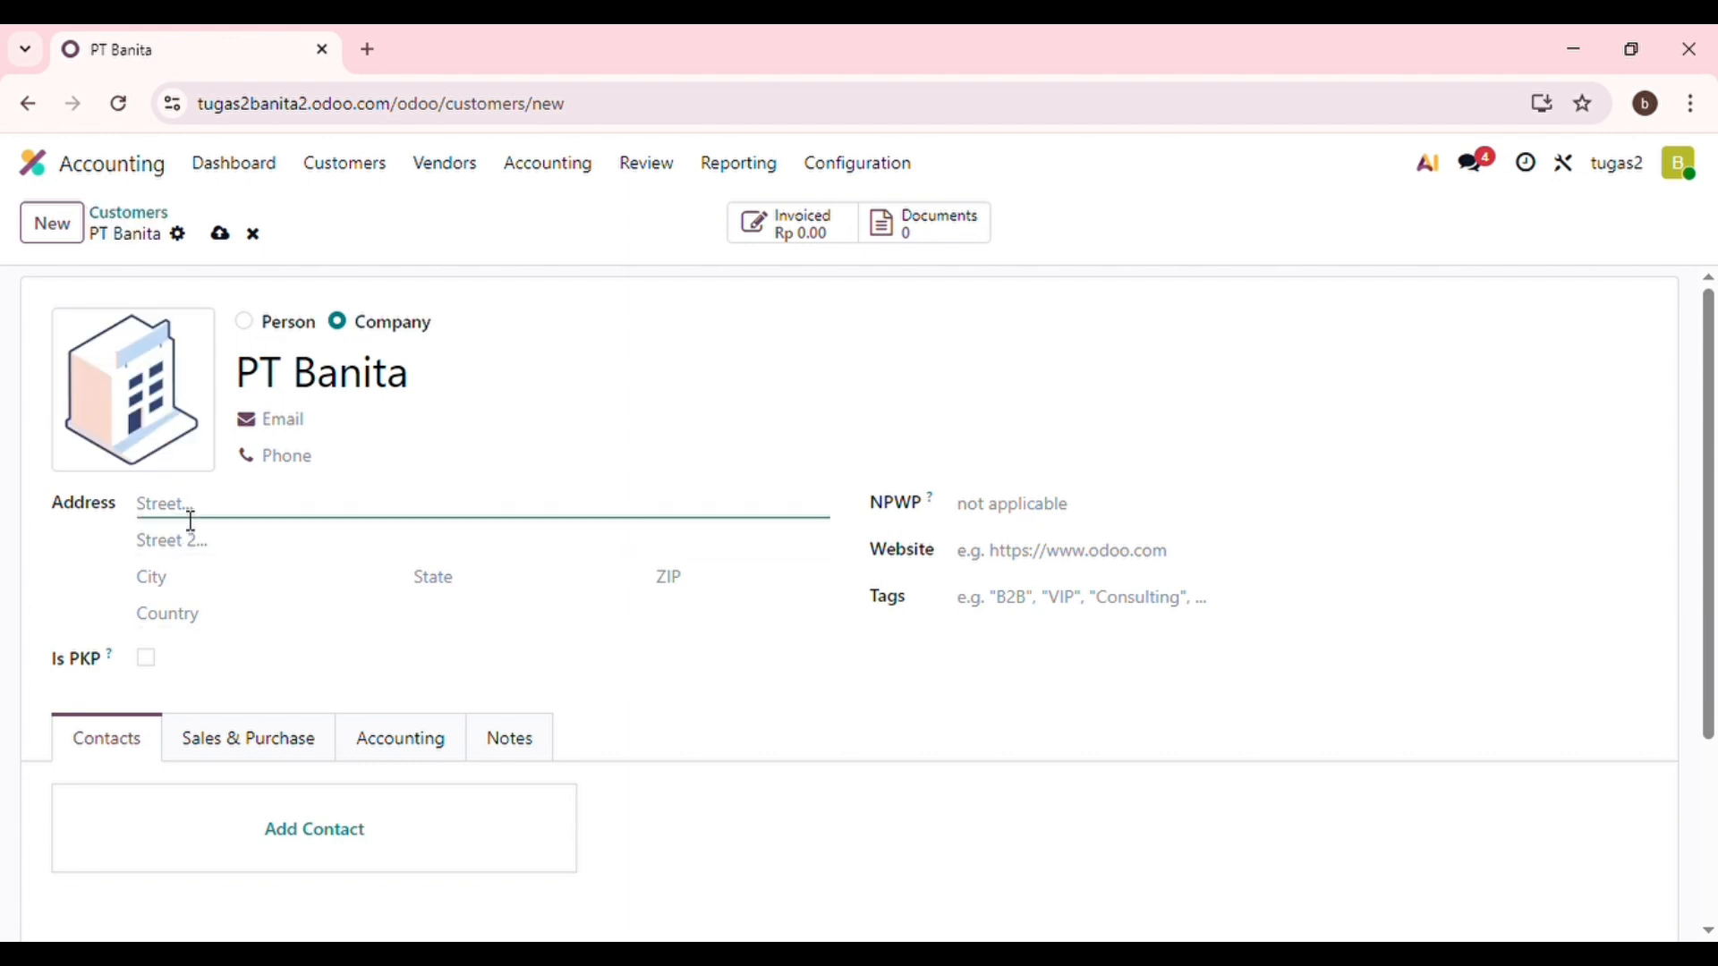
click(161, 589)
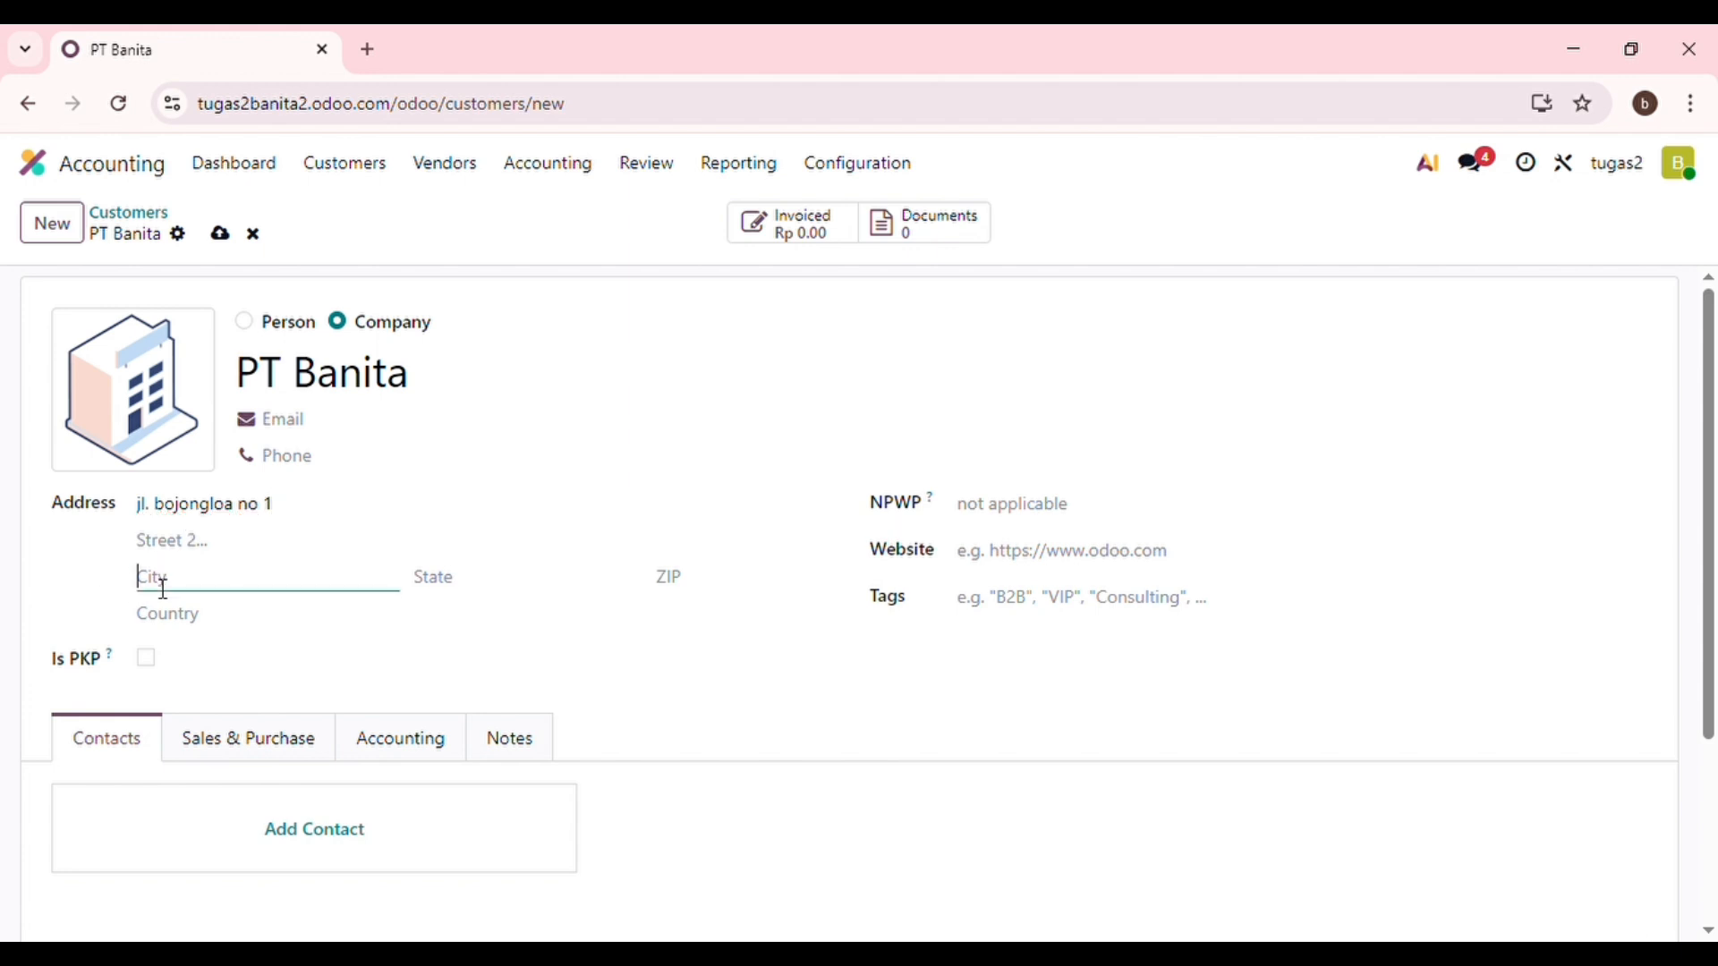
text(Bandung)
click(191, 637)
text(Ind)
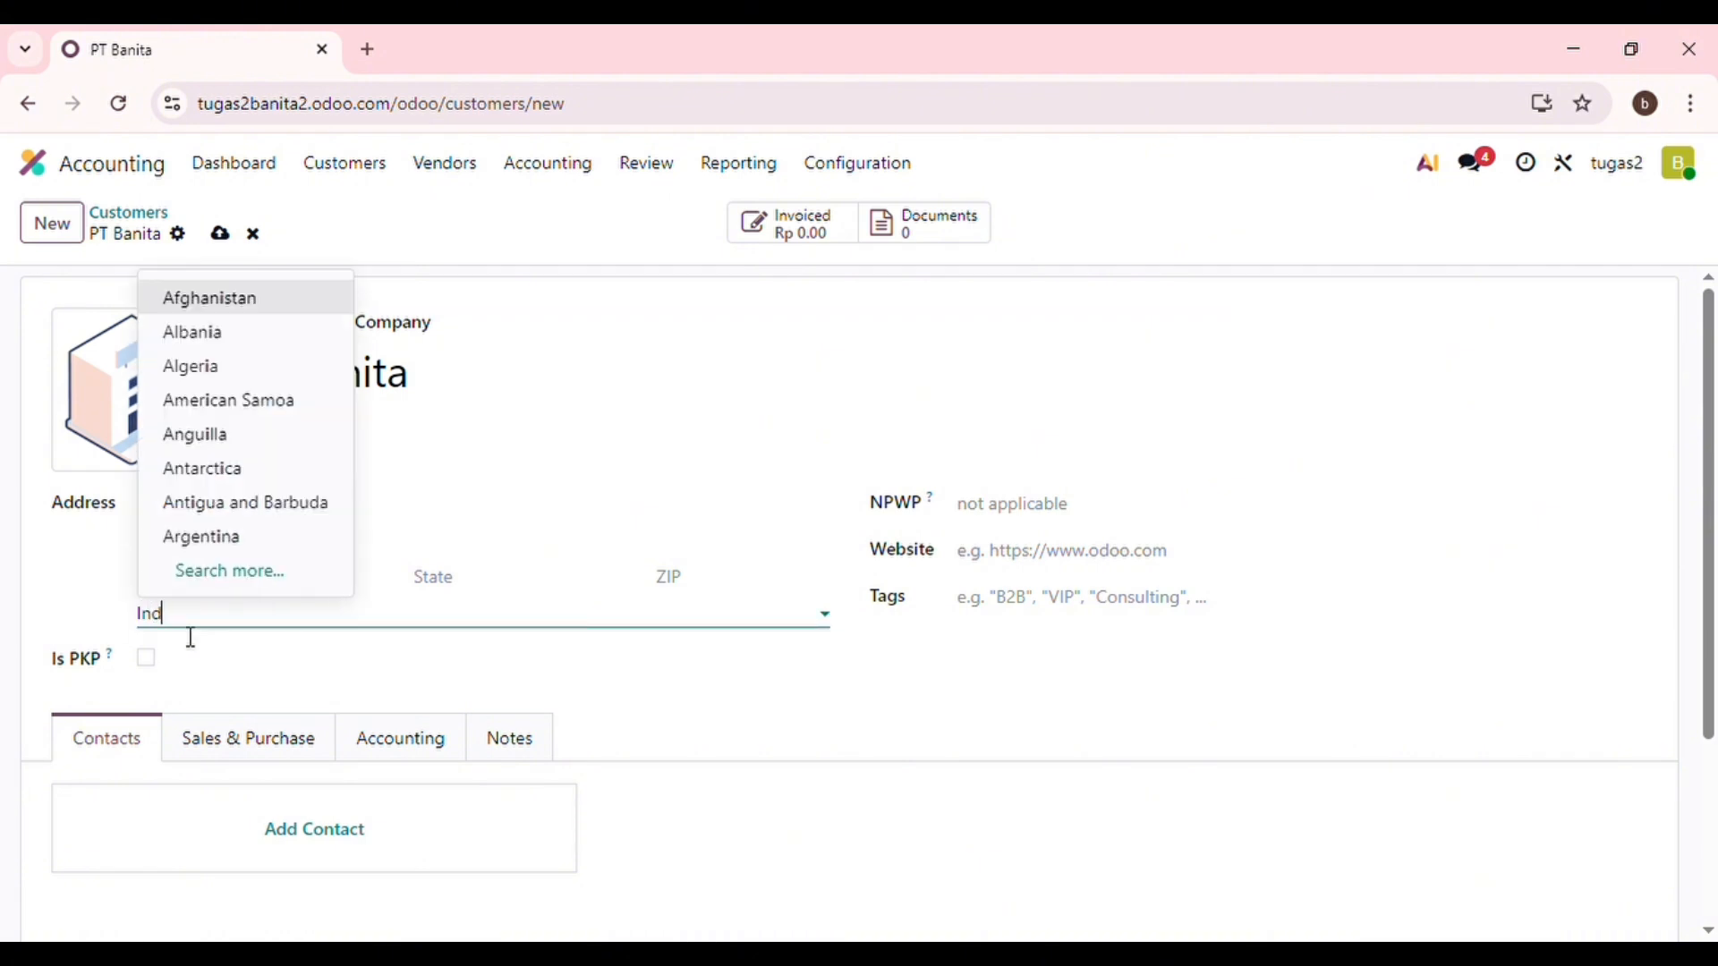
text(on)
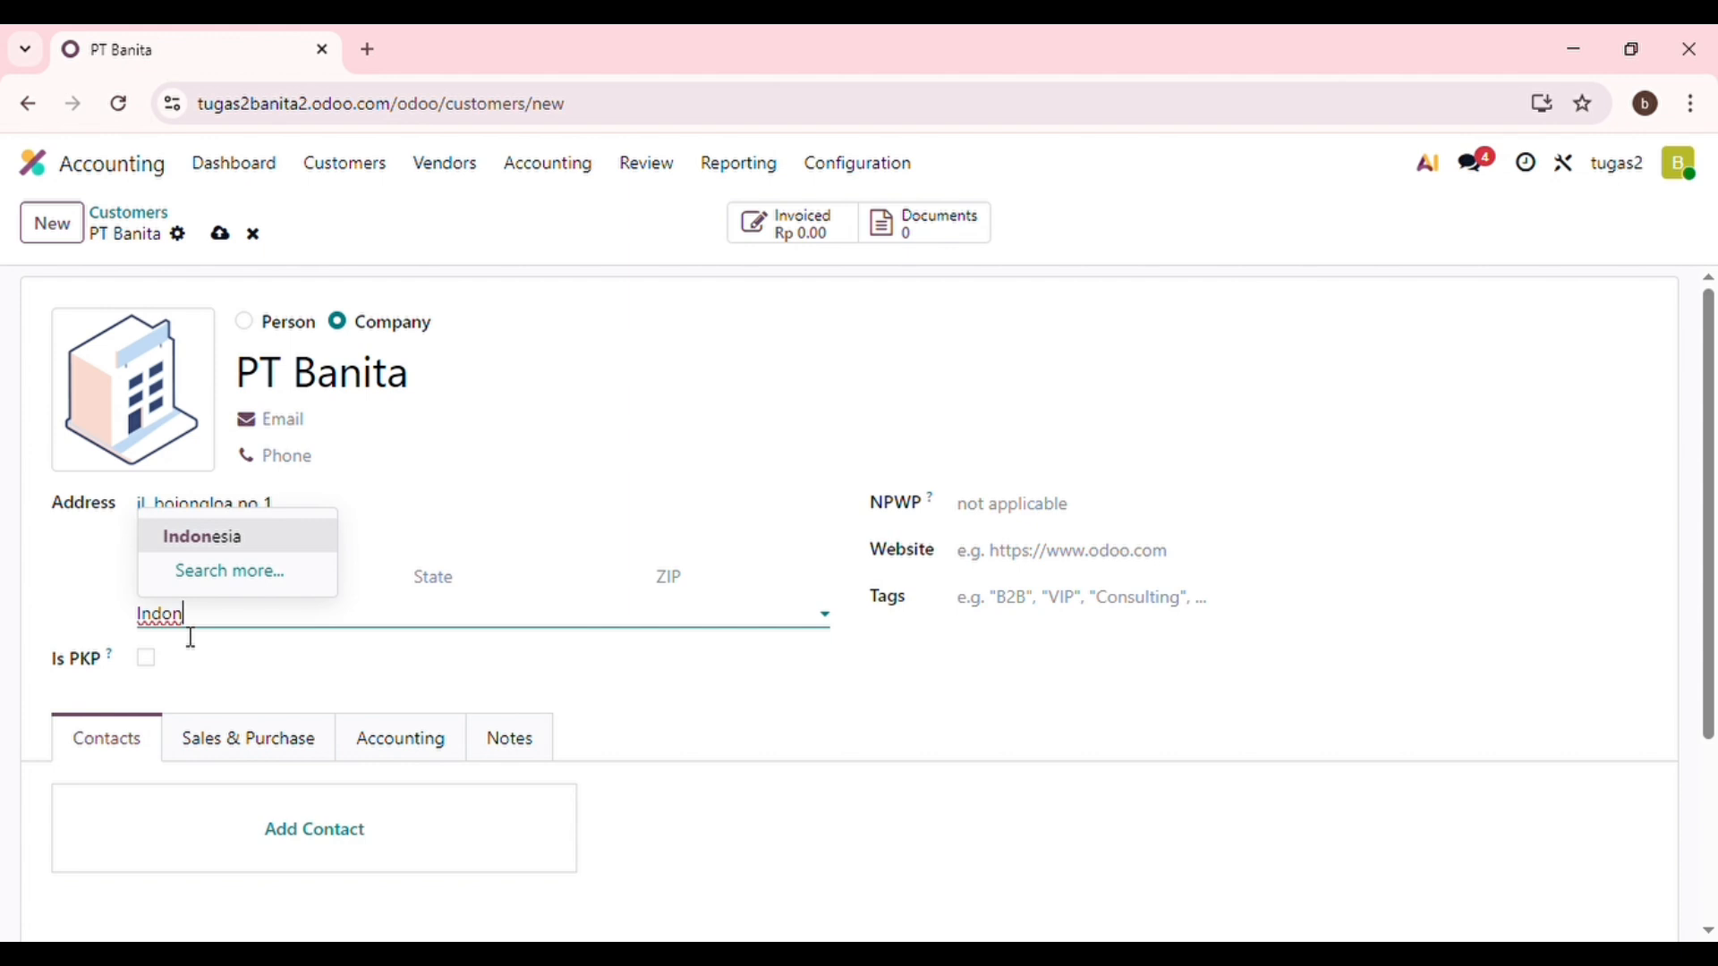
text(esia)
click(223, 544)
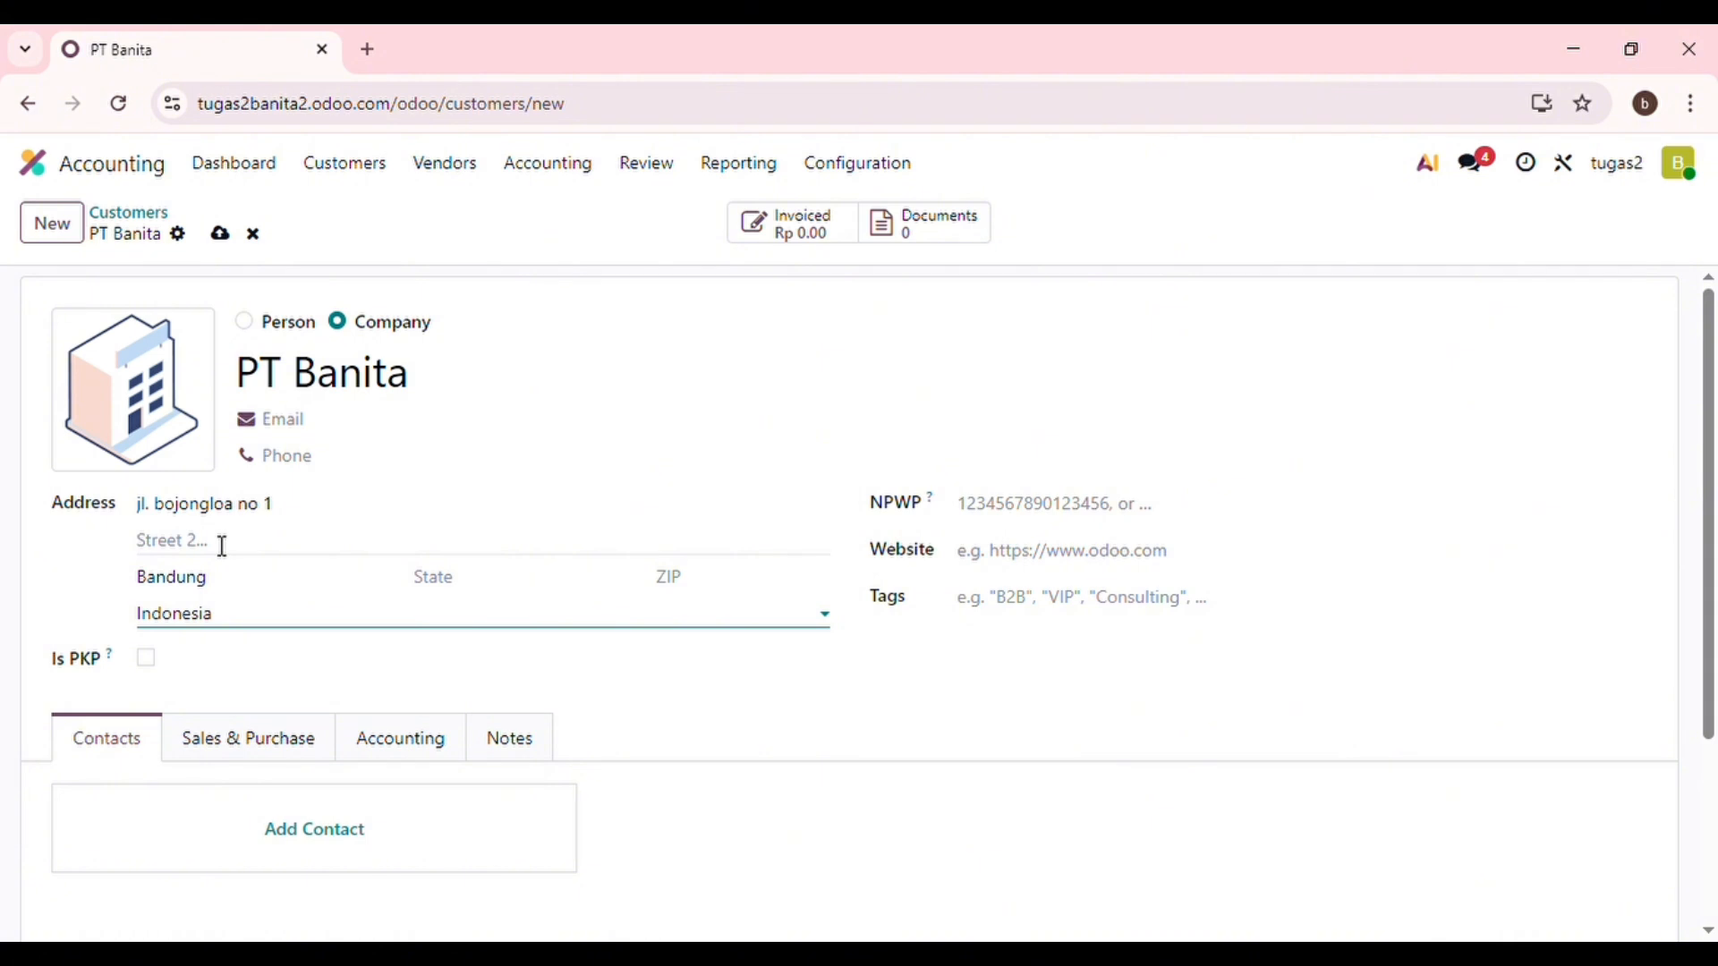
Choose 30 Days as PT Banita's Sales Payment Terms on the Sales & Purchase tab.
click(236, 763)
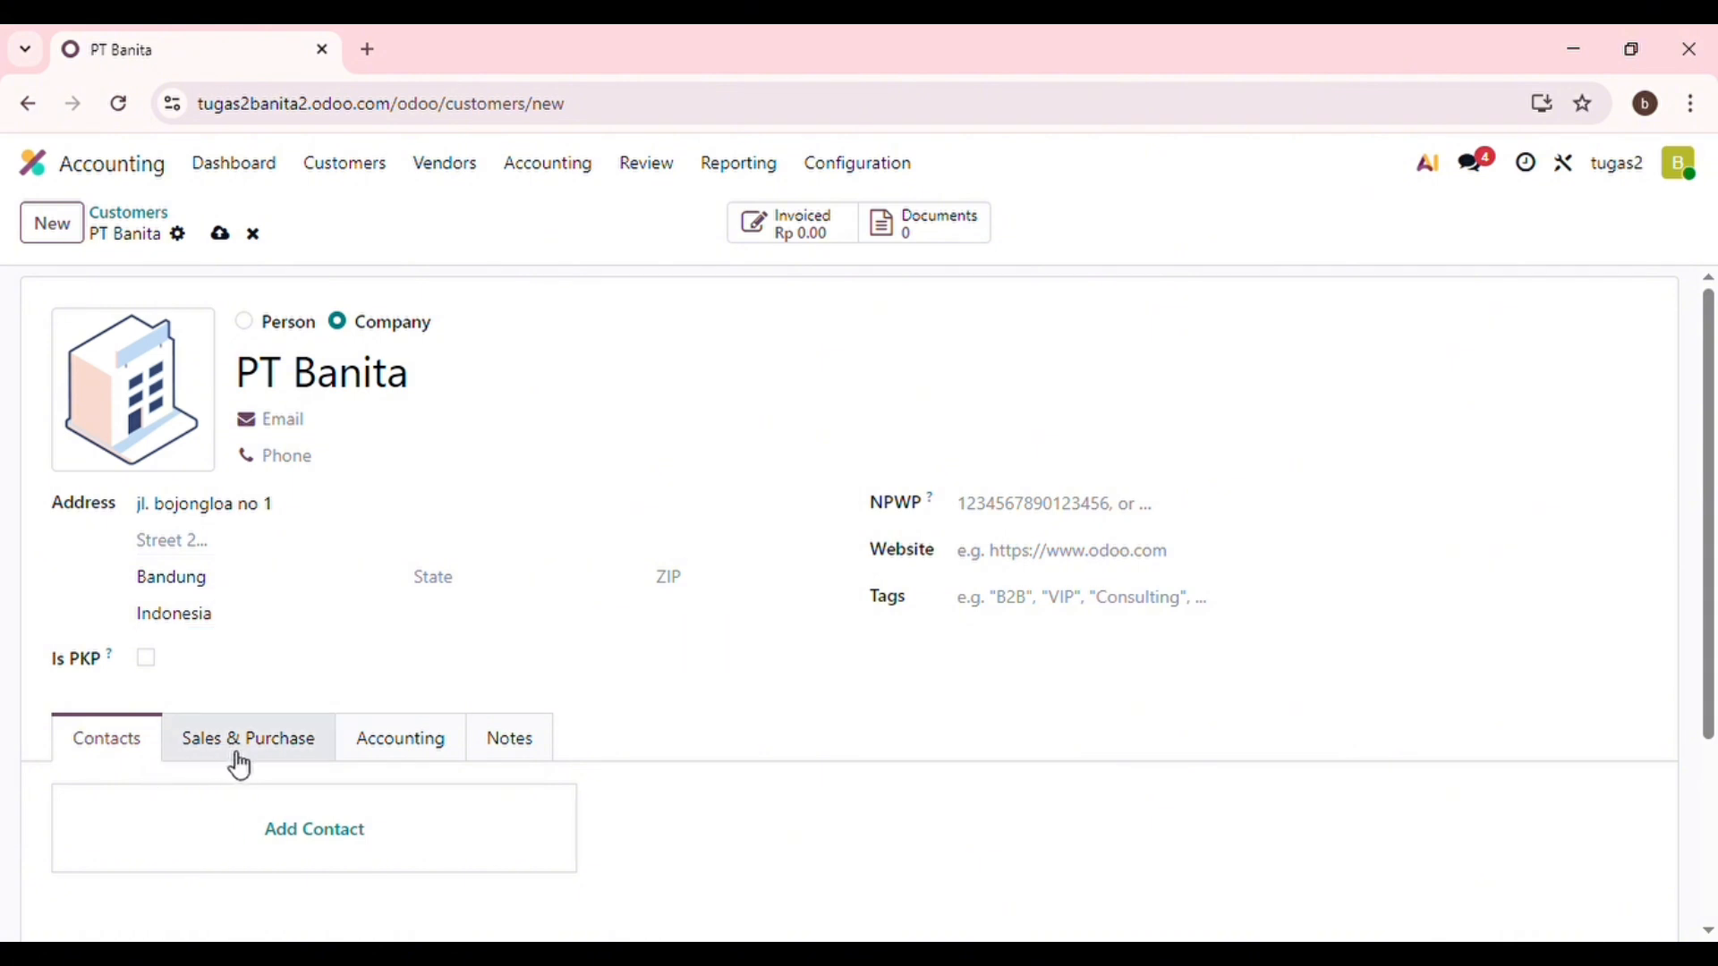
scroll(375, 728, down, 3)
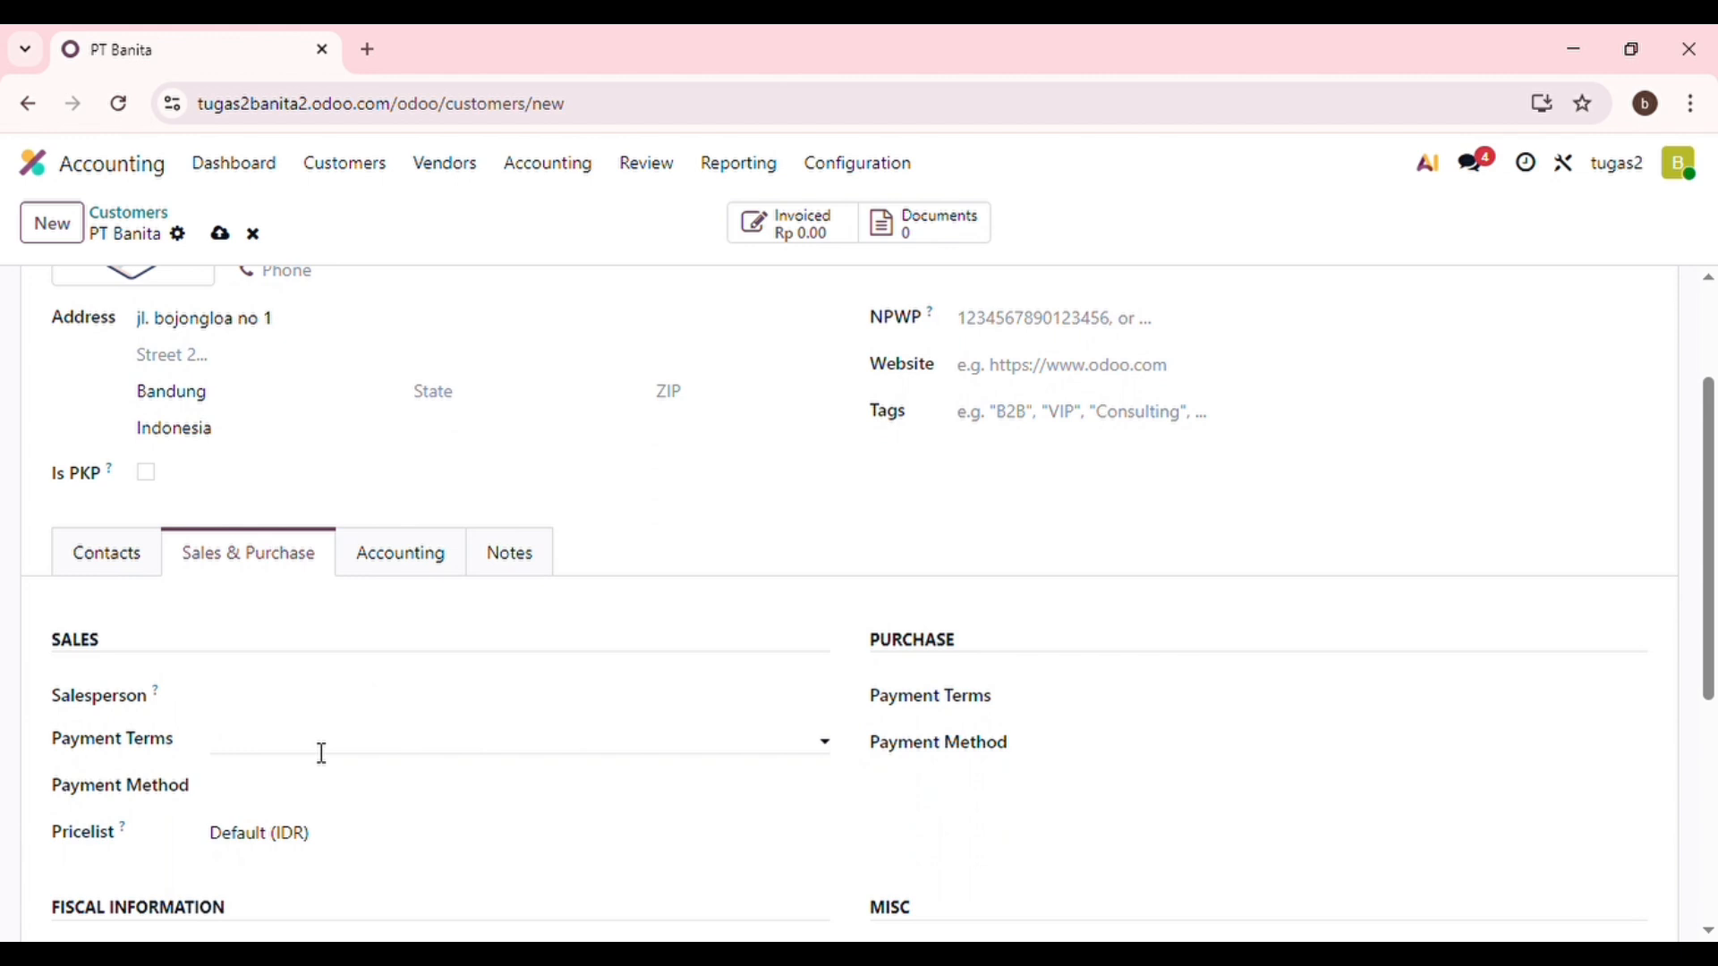
click(323, 753)
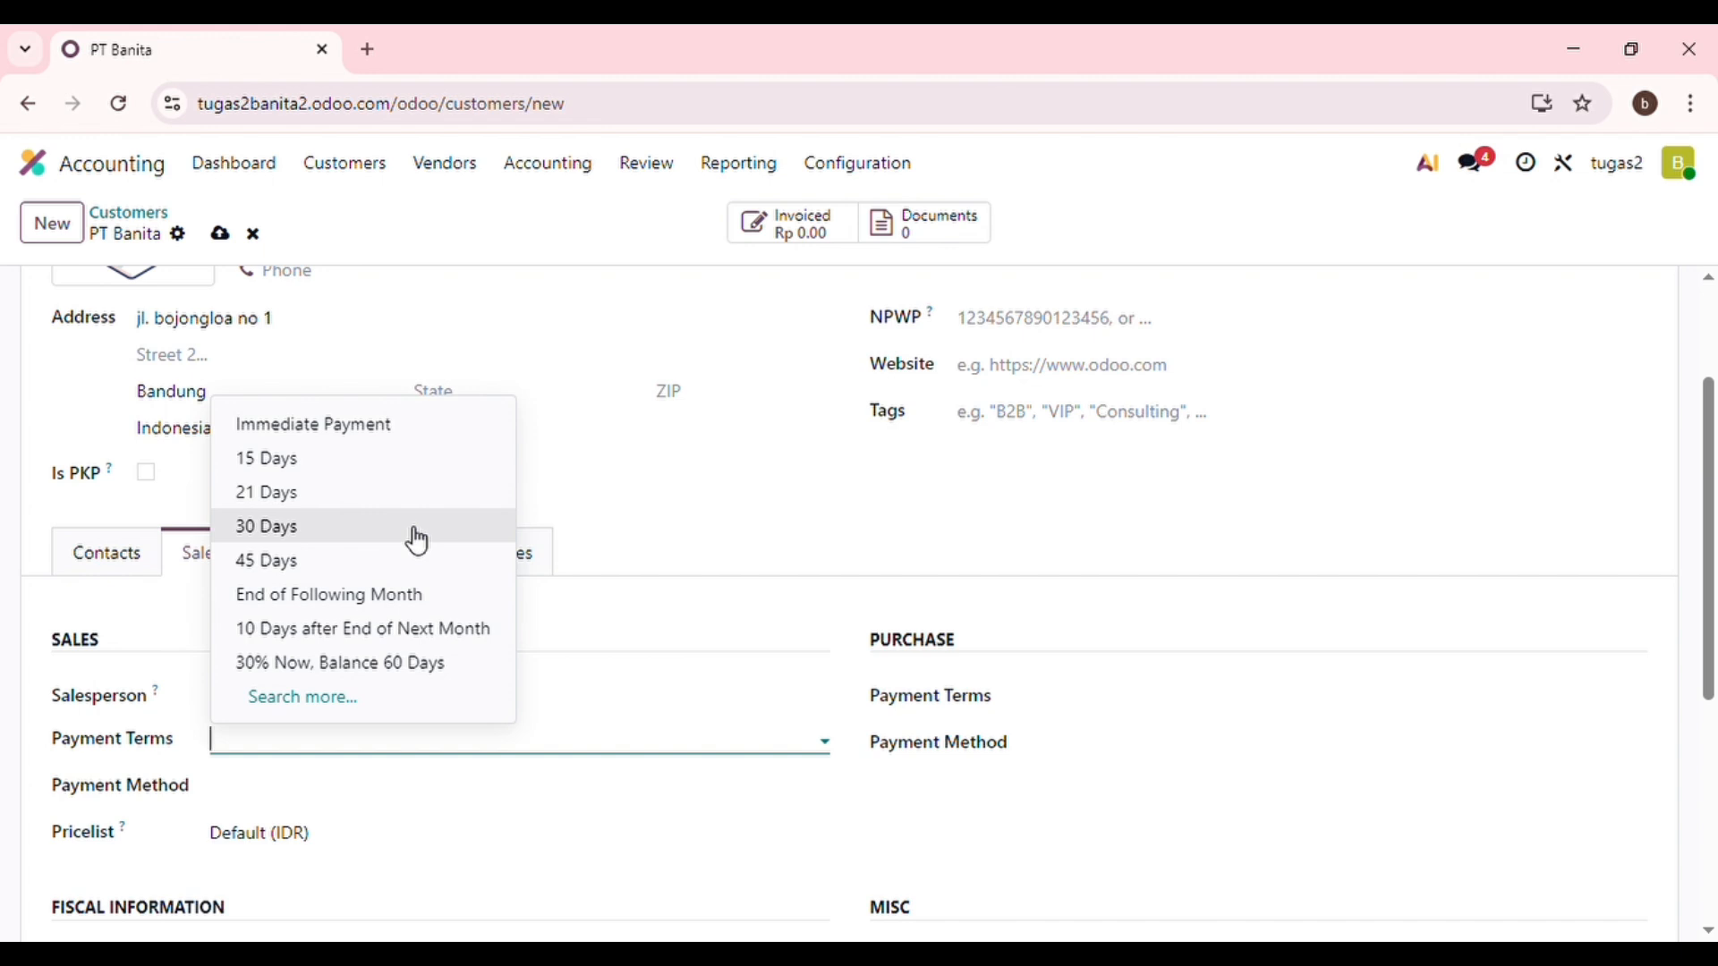
click(319, 539)
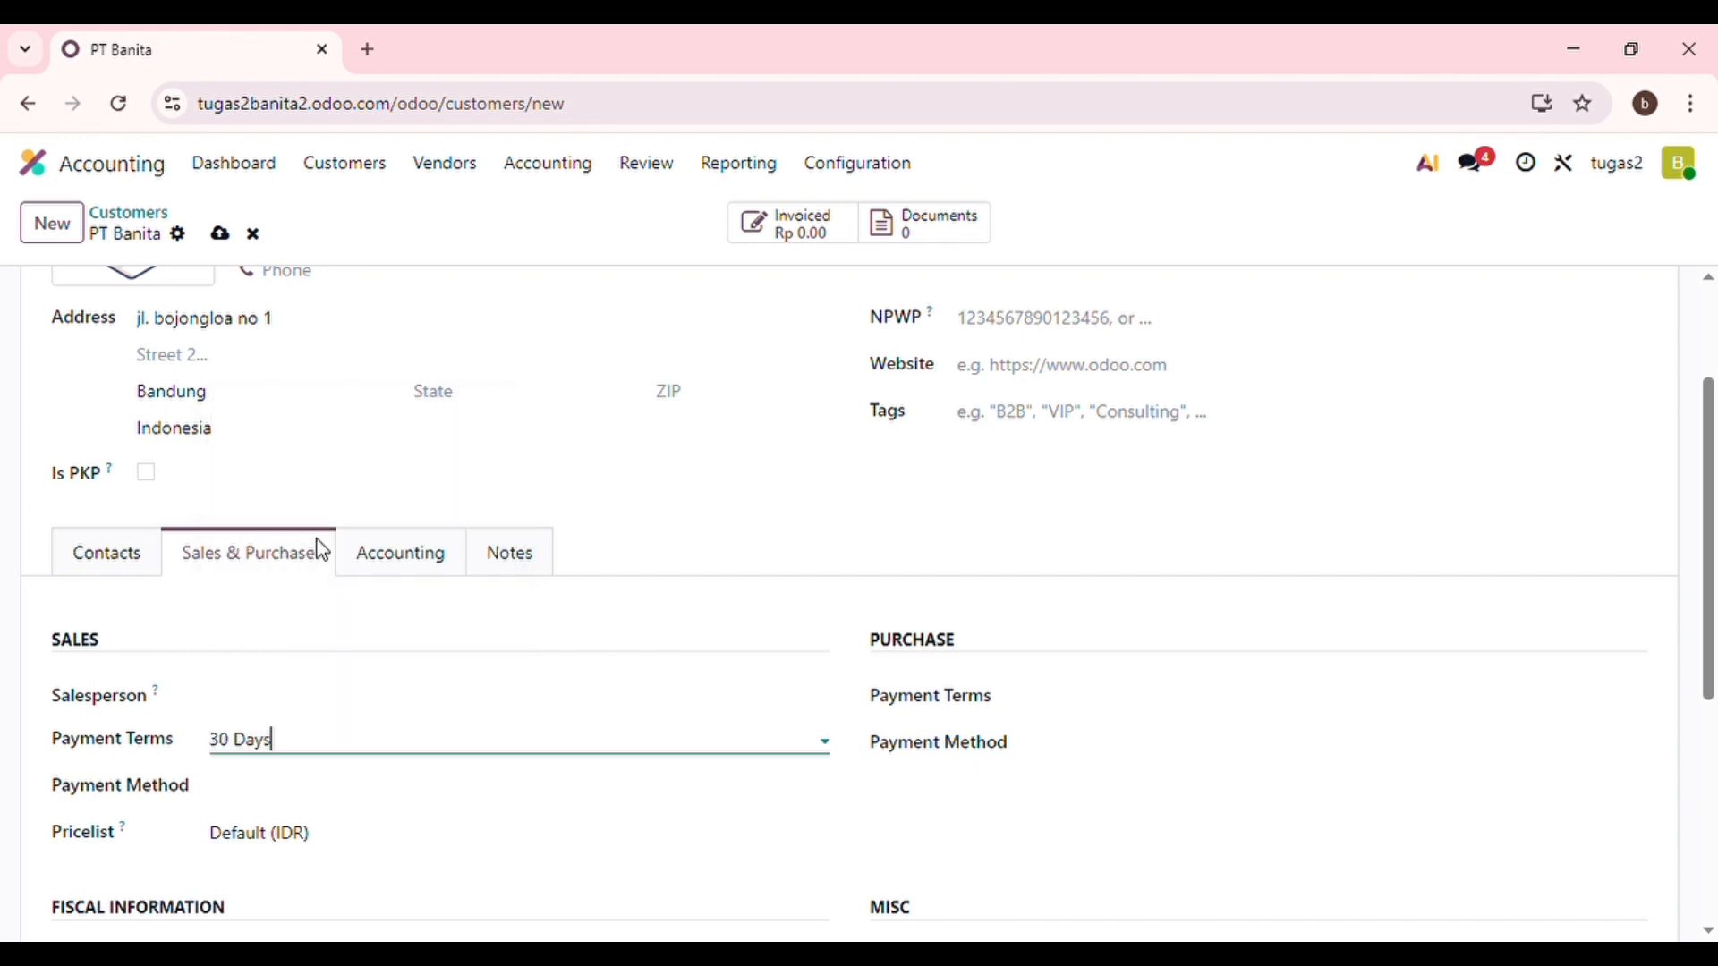
scroll(399, 481, down, 1)
scroll(399, 481, up, 3)
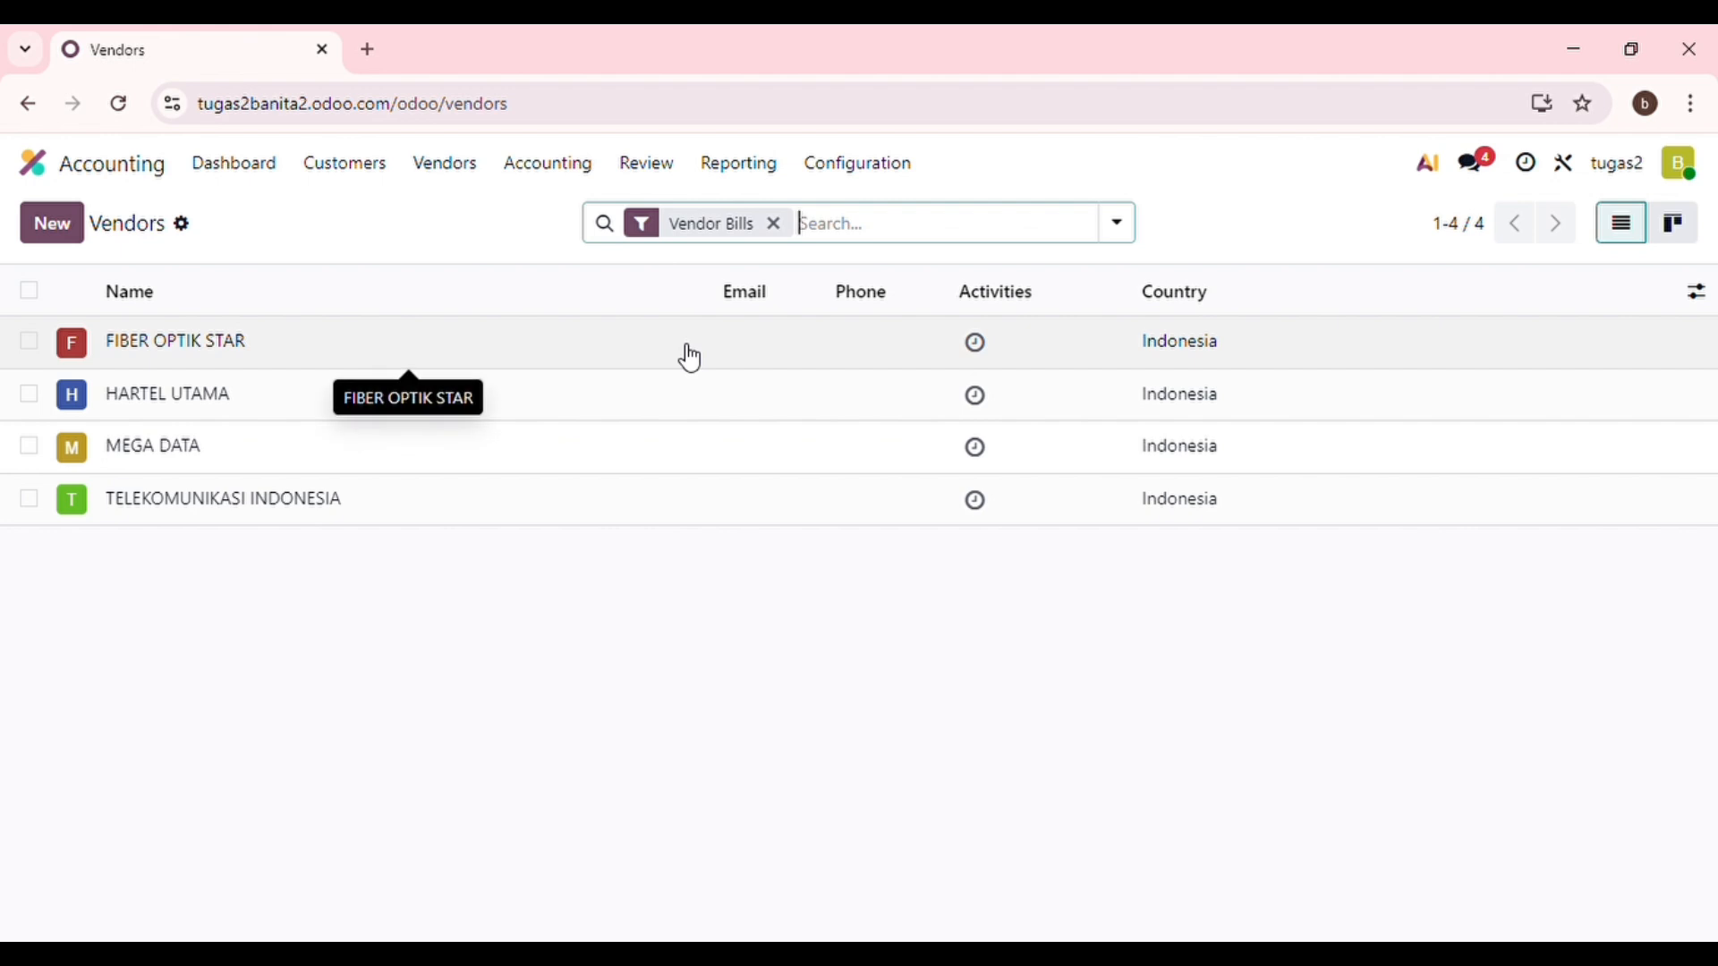
From Vendors > Vendors, start a blank new vendor record.
click(465, 192)
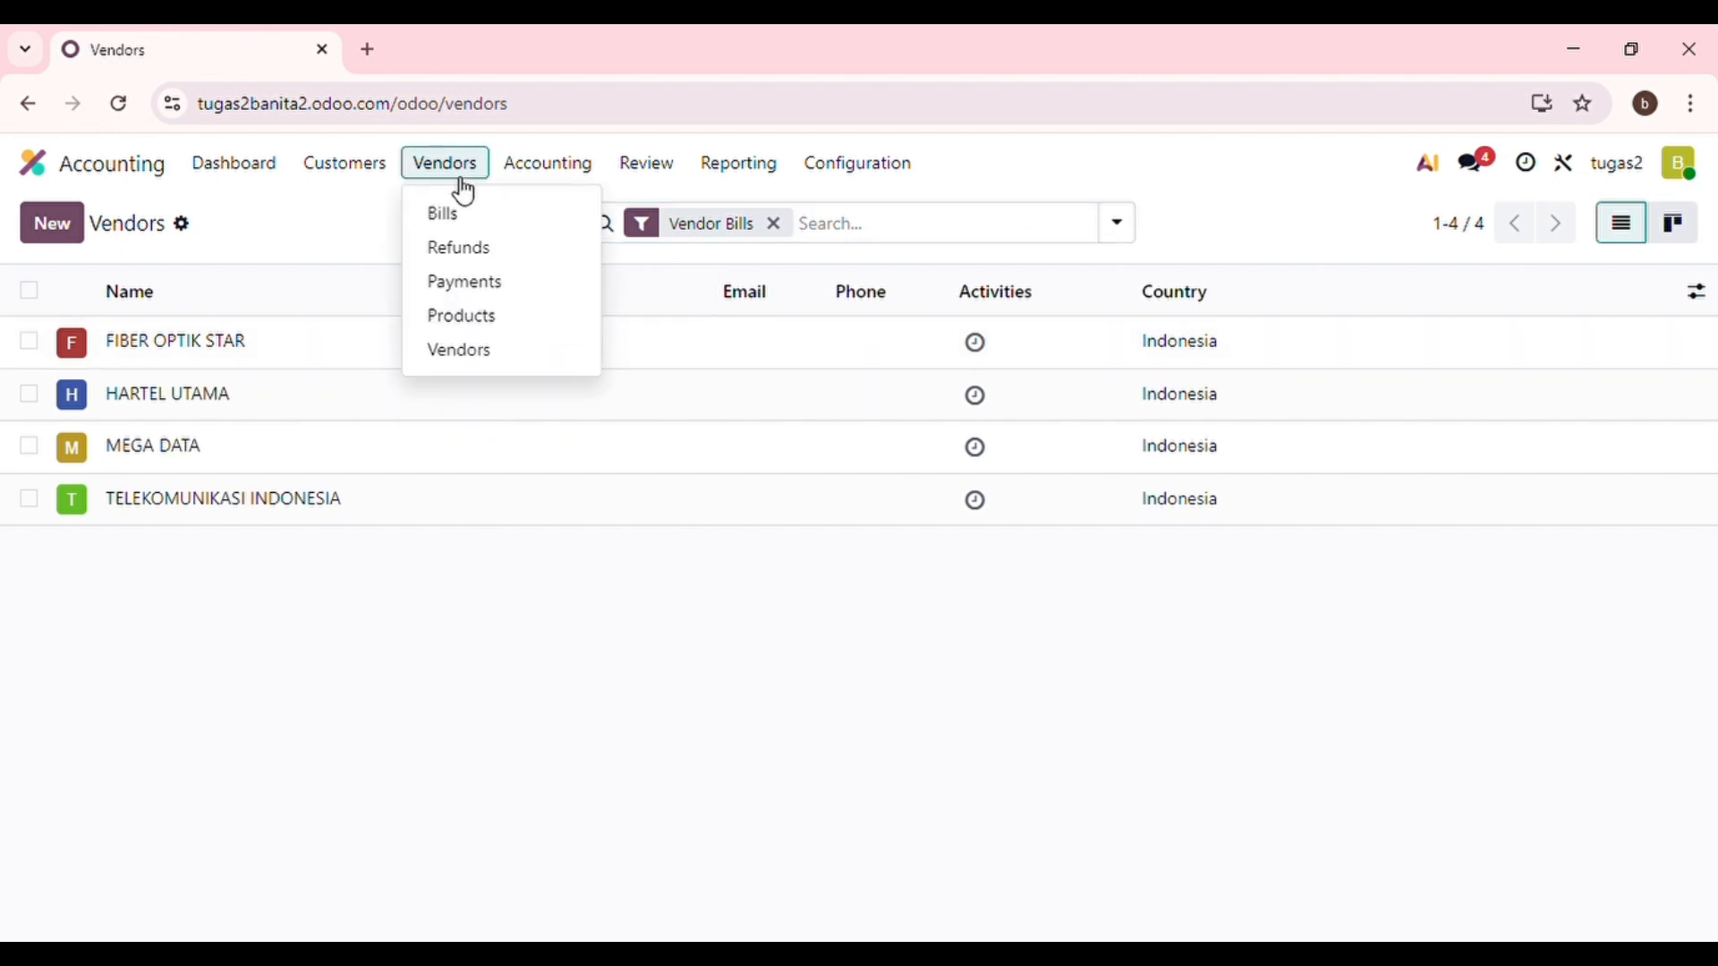
click(505, 353)
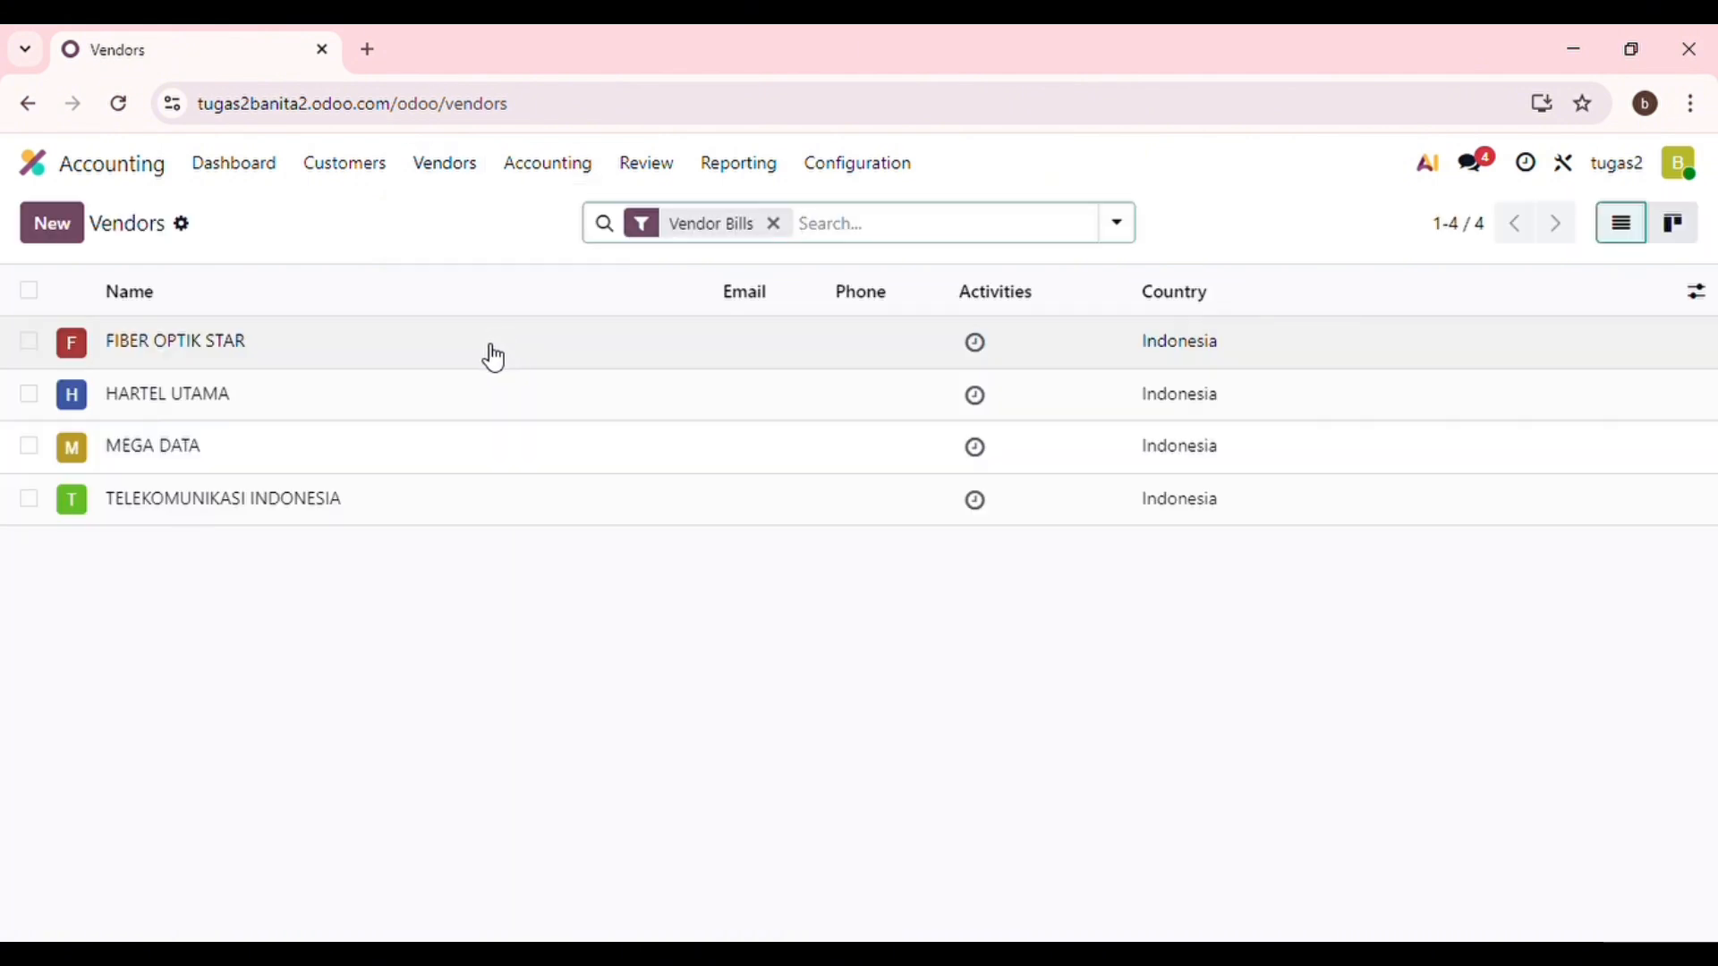
click(79, 225)
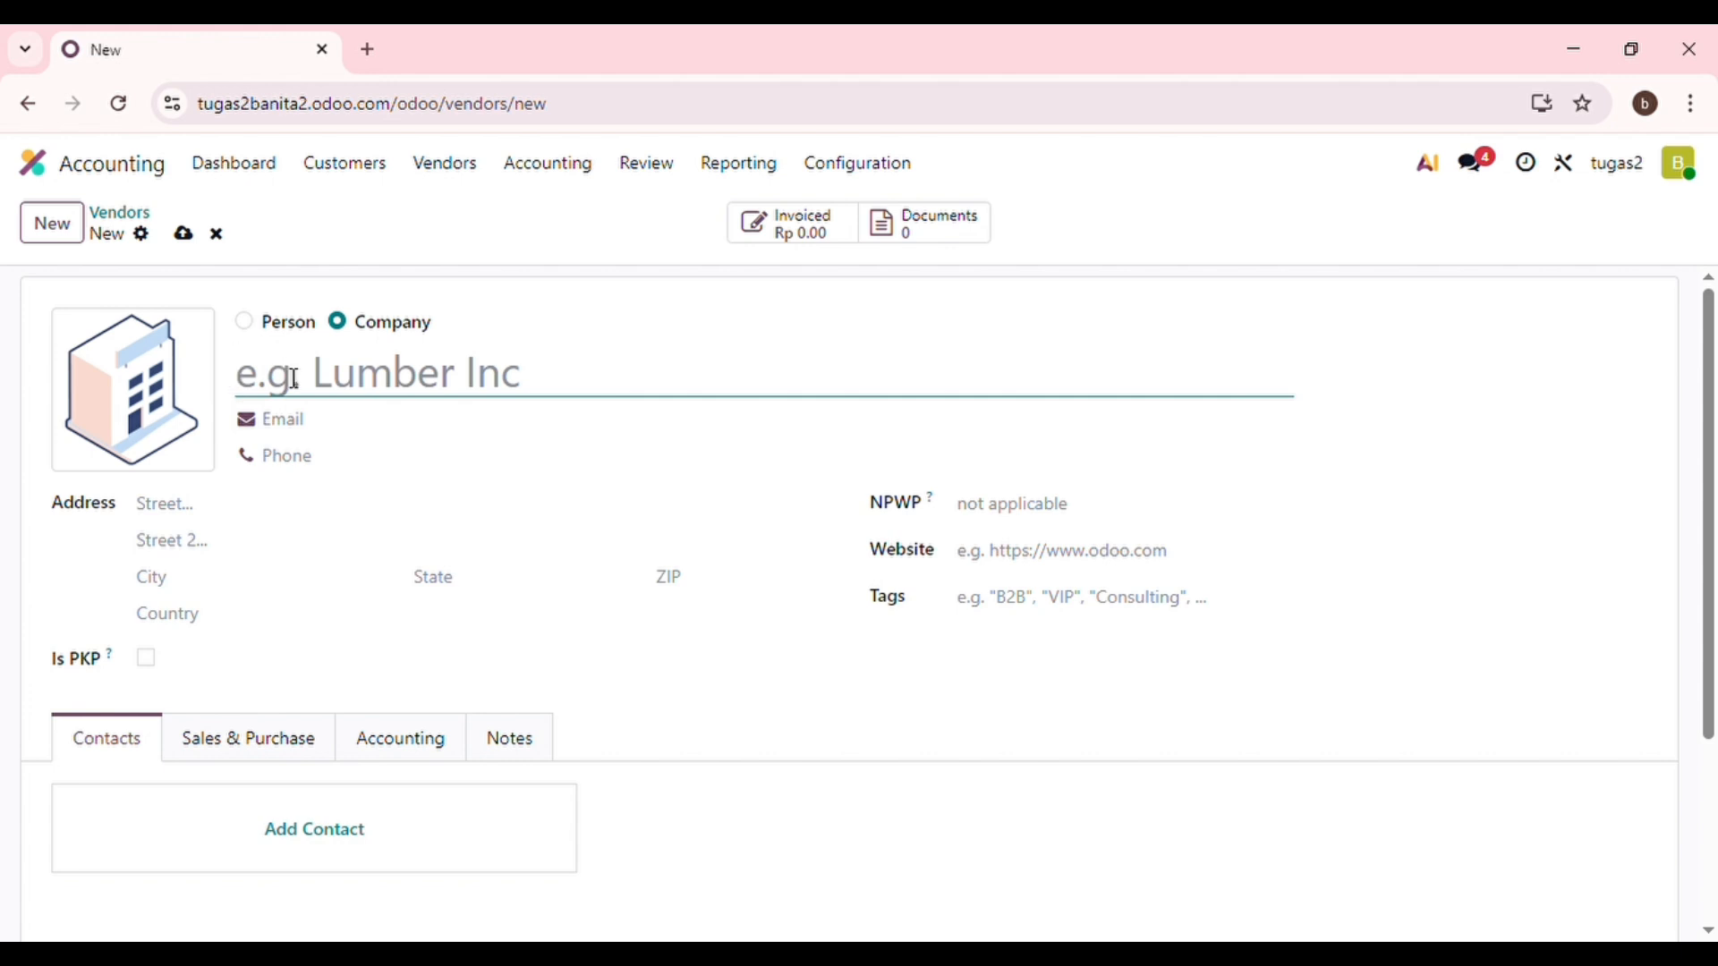
text(P)
key(BackSpace)
text(P)
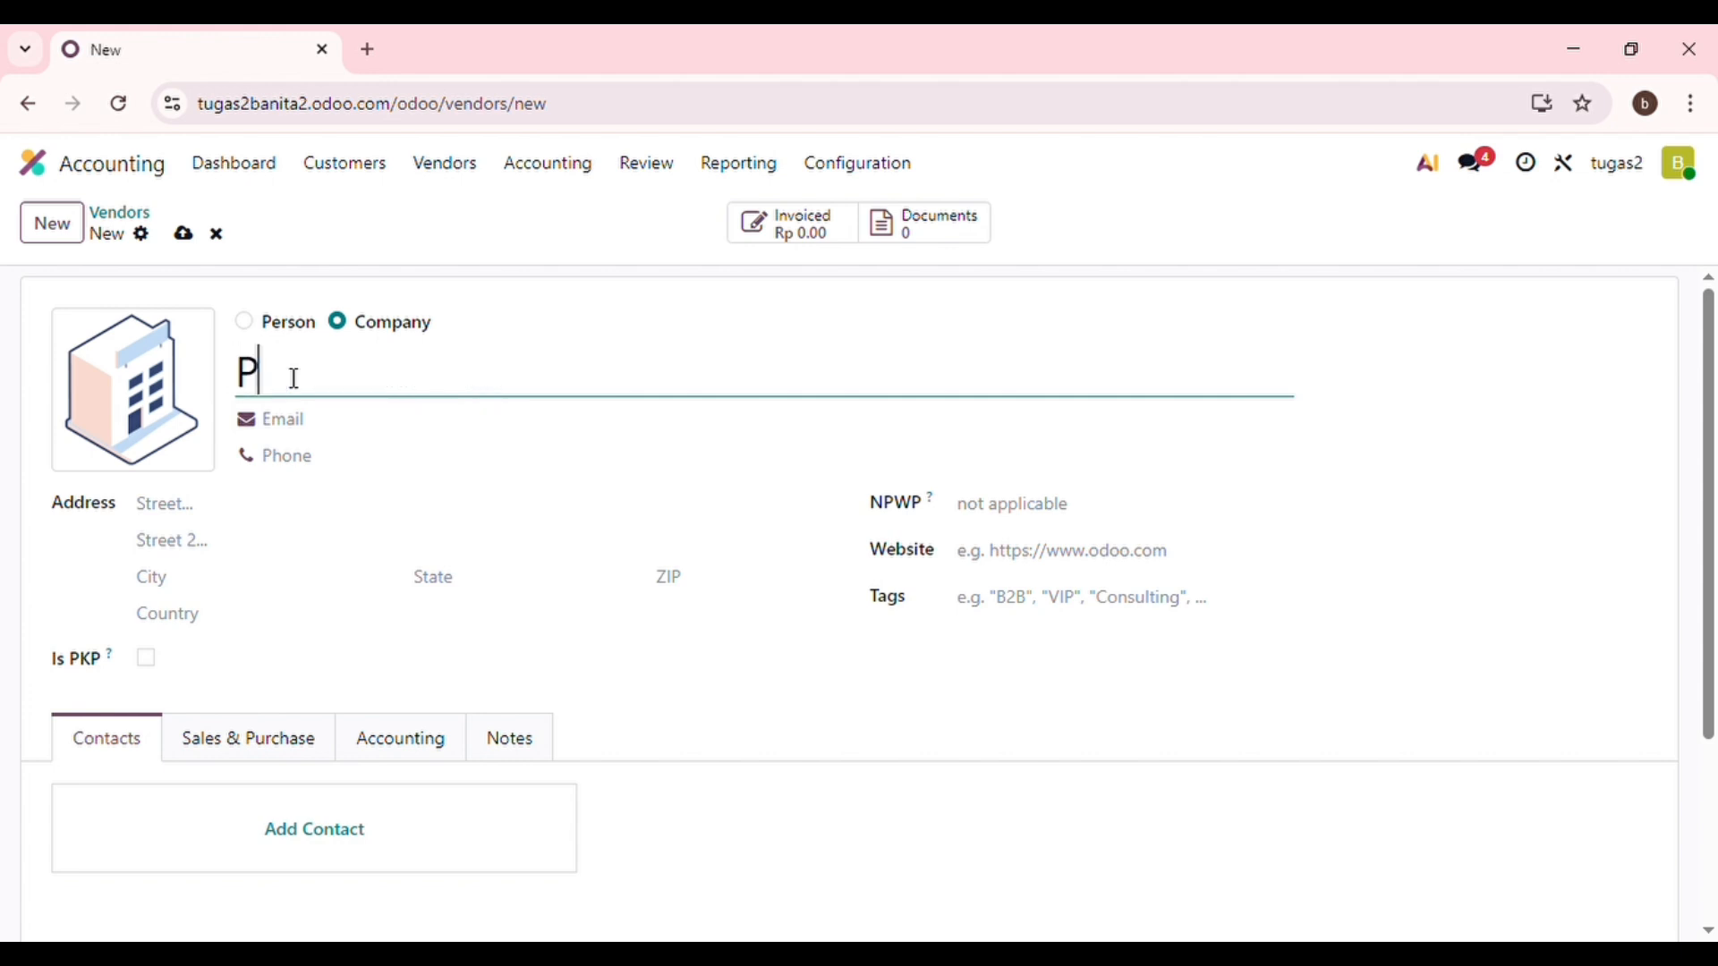
text(T B)
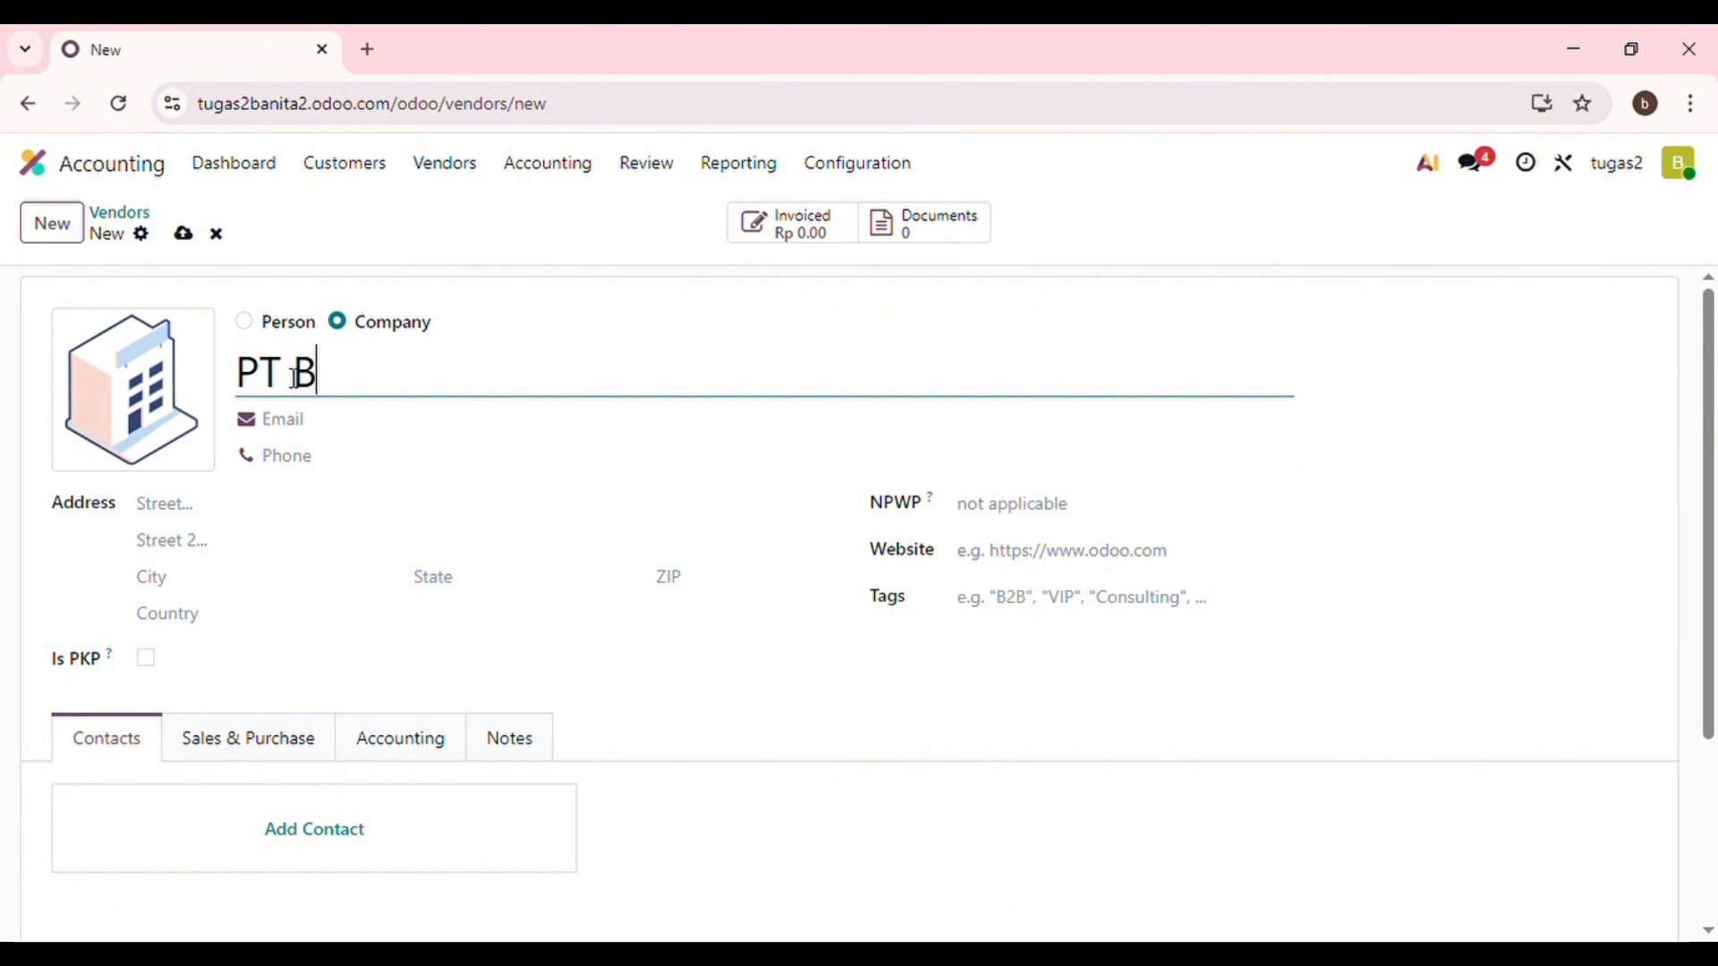
text(andung)
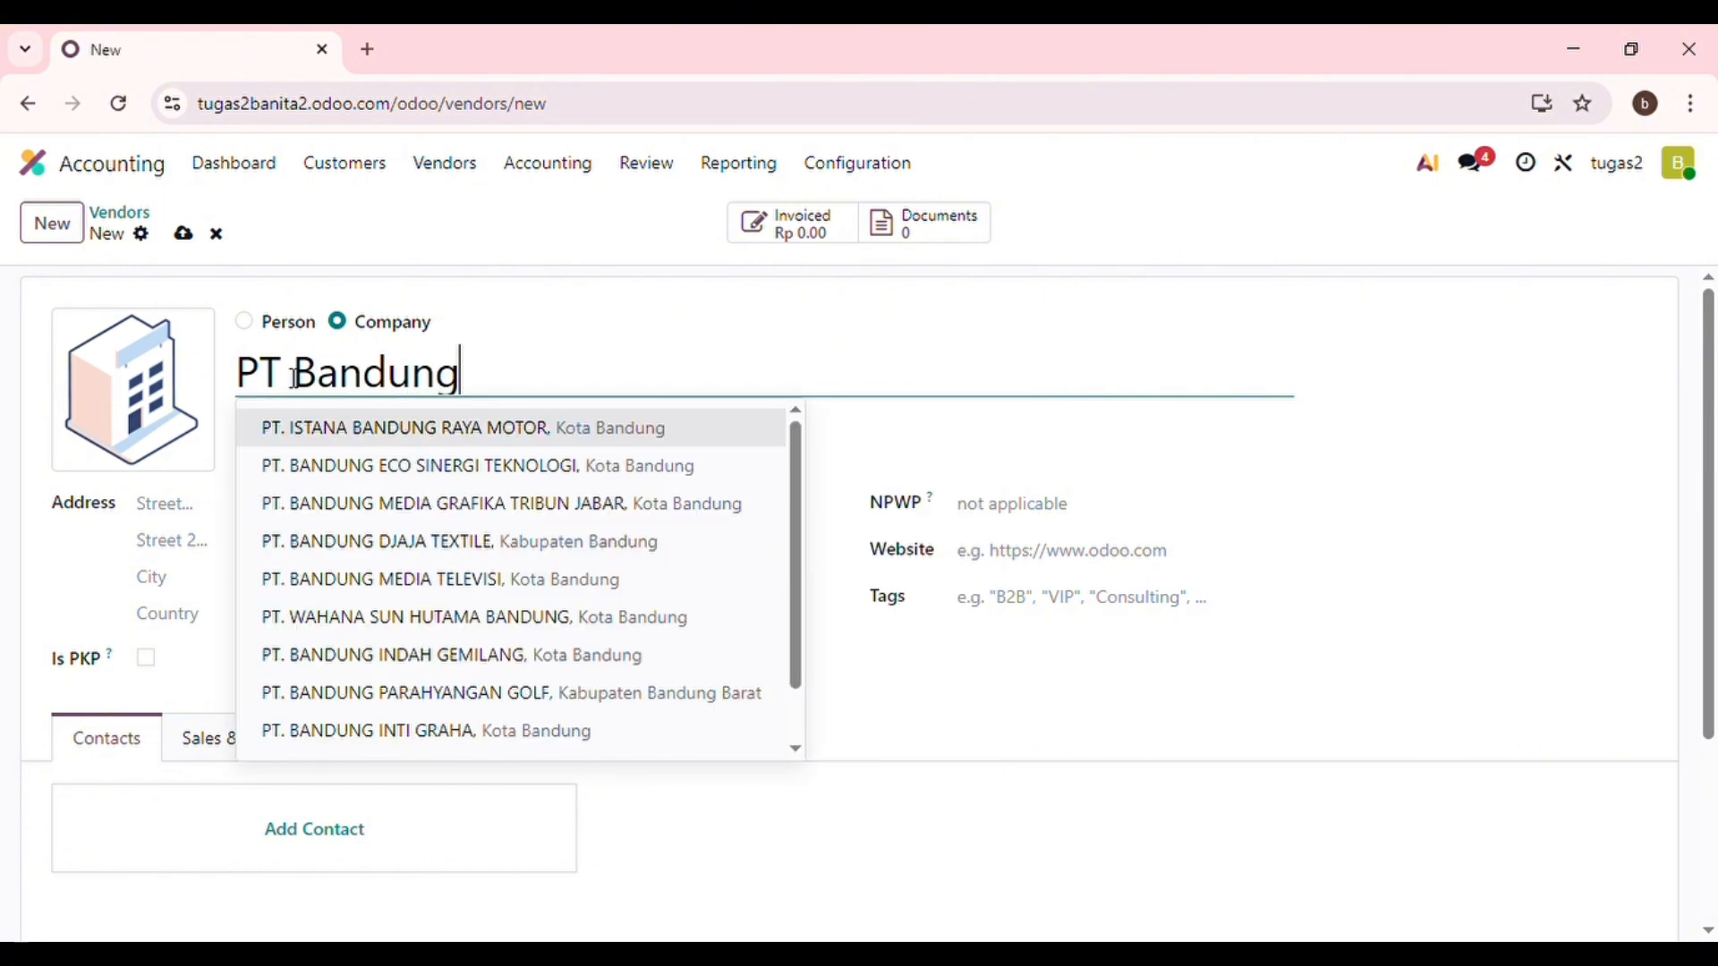
key(BackSpace)
key(BackSpace)
key(BackSpace)
key(BackSpace)
text(ita)
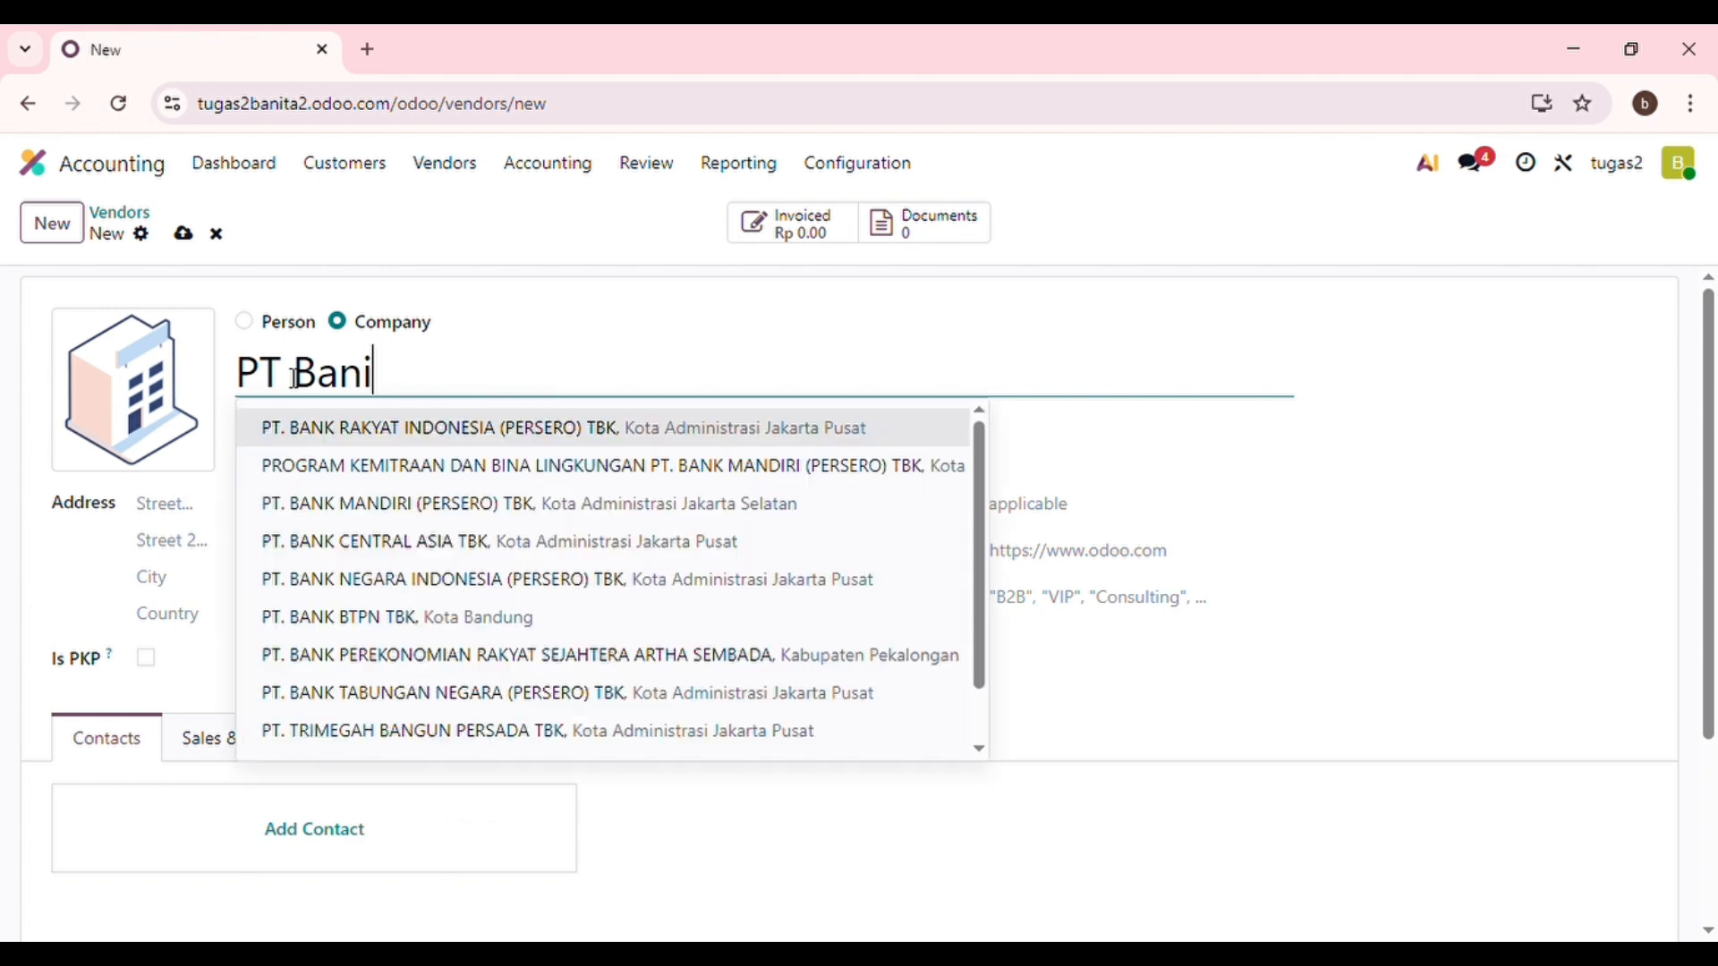
click(185, 517)
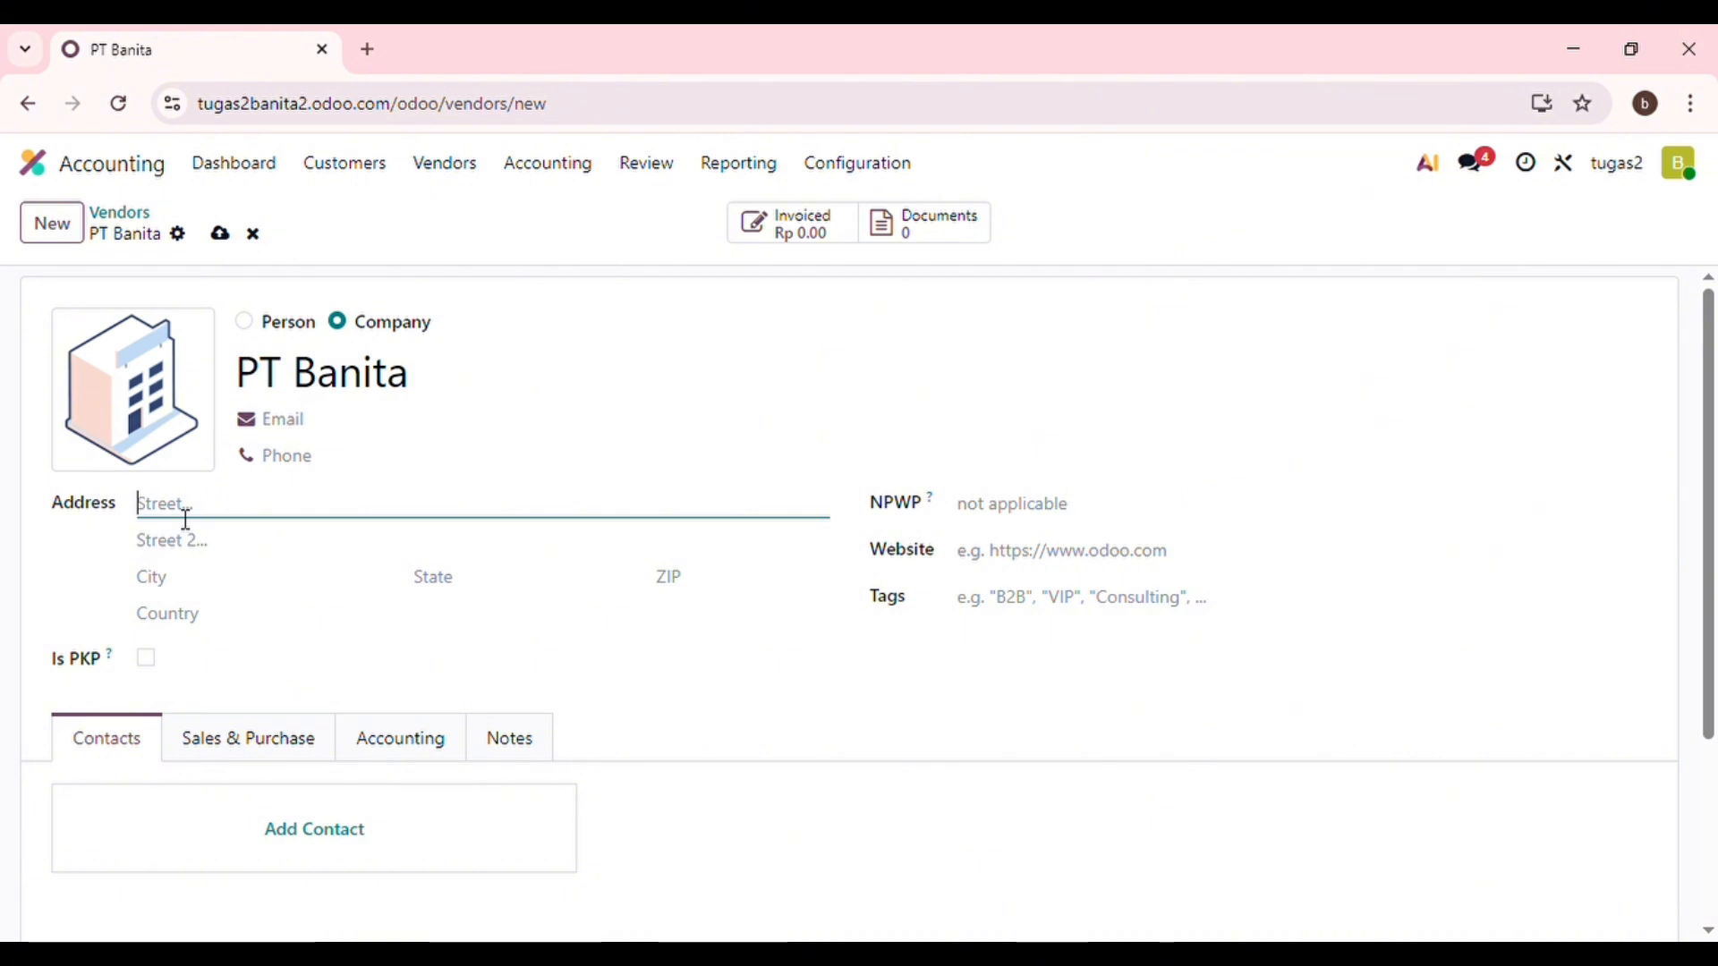
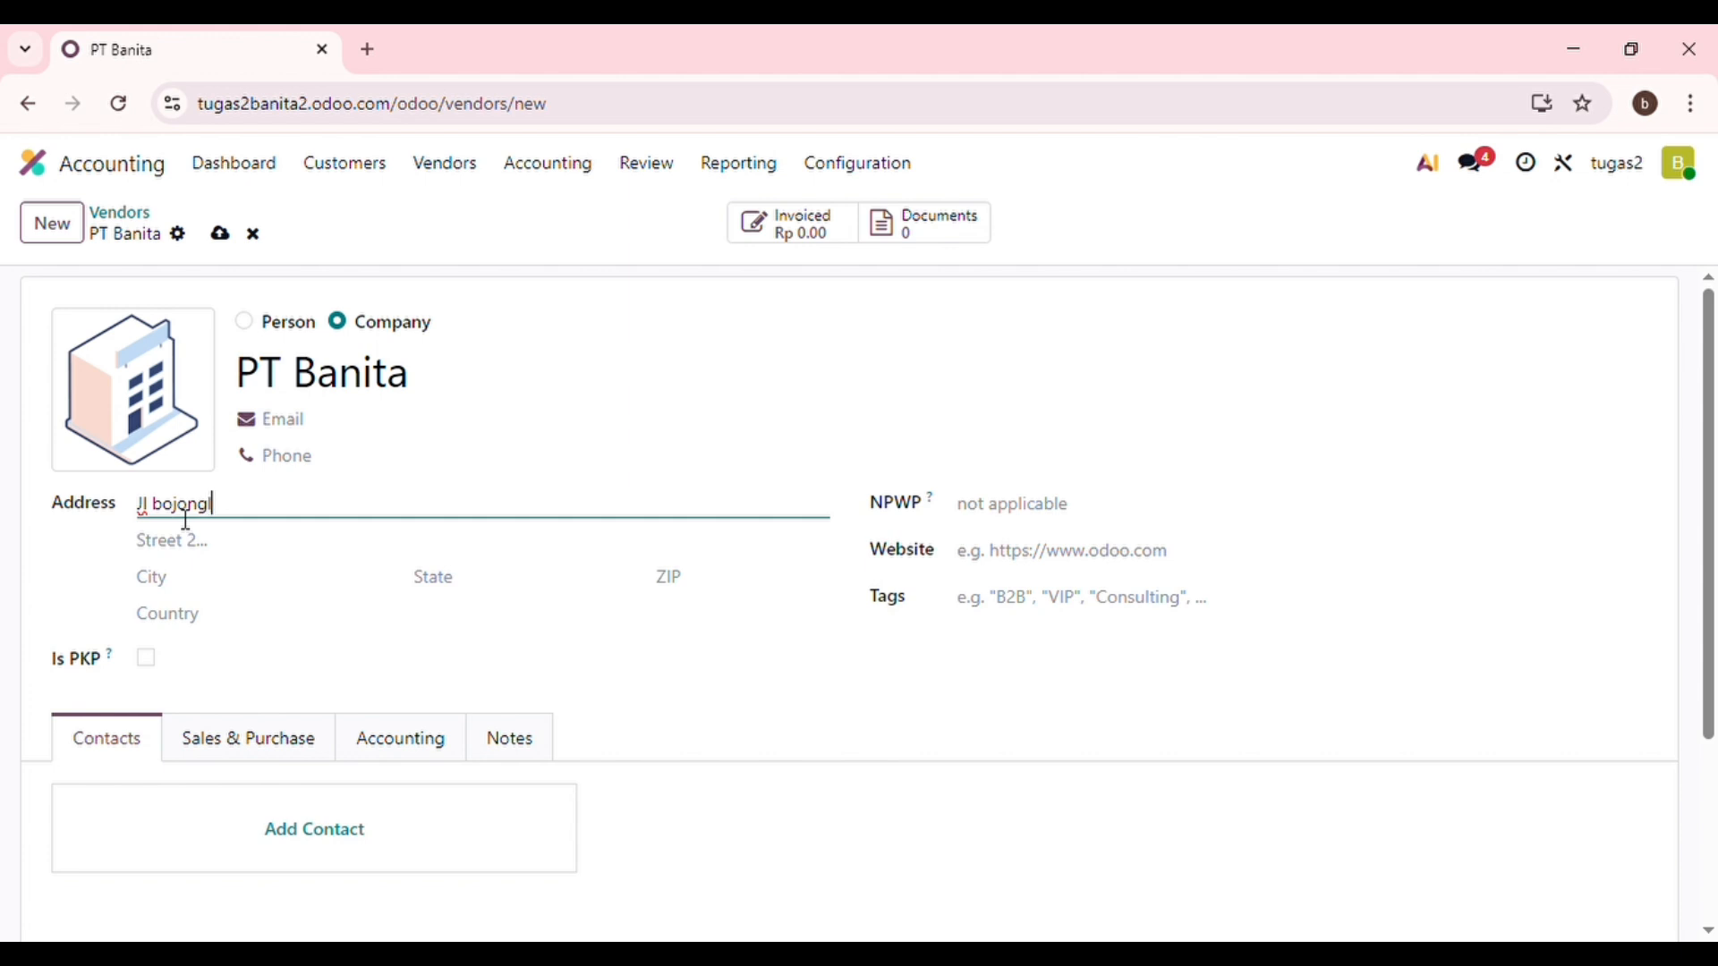
Enter city Bnadung, start typing Indonesia as the country, and show the Sales & Purchase settings.
click(160, 613)
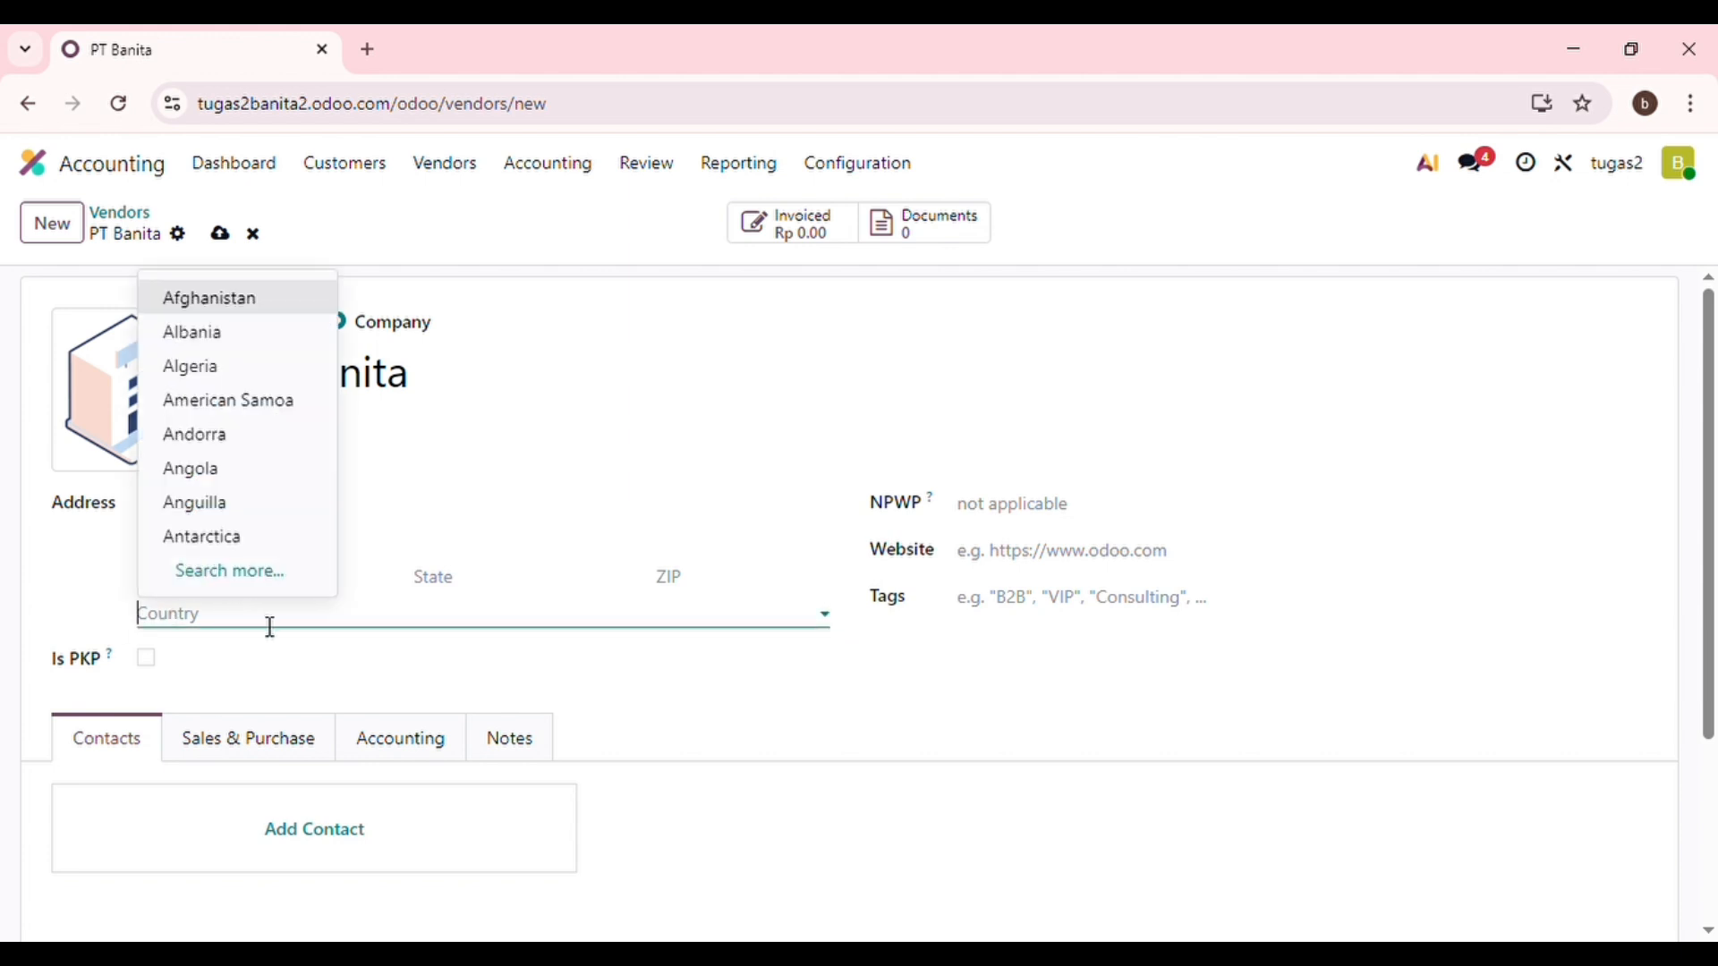
click(75, 564)
click(163, 586)
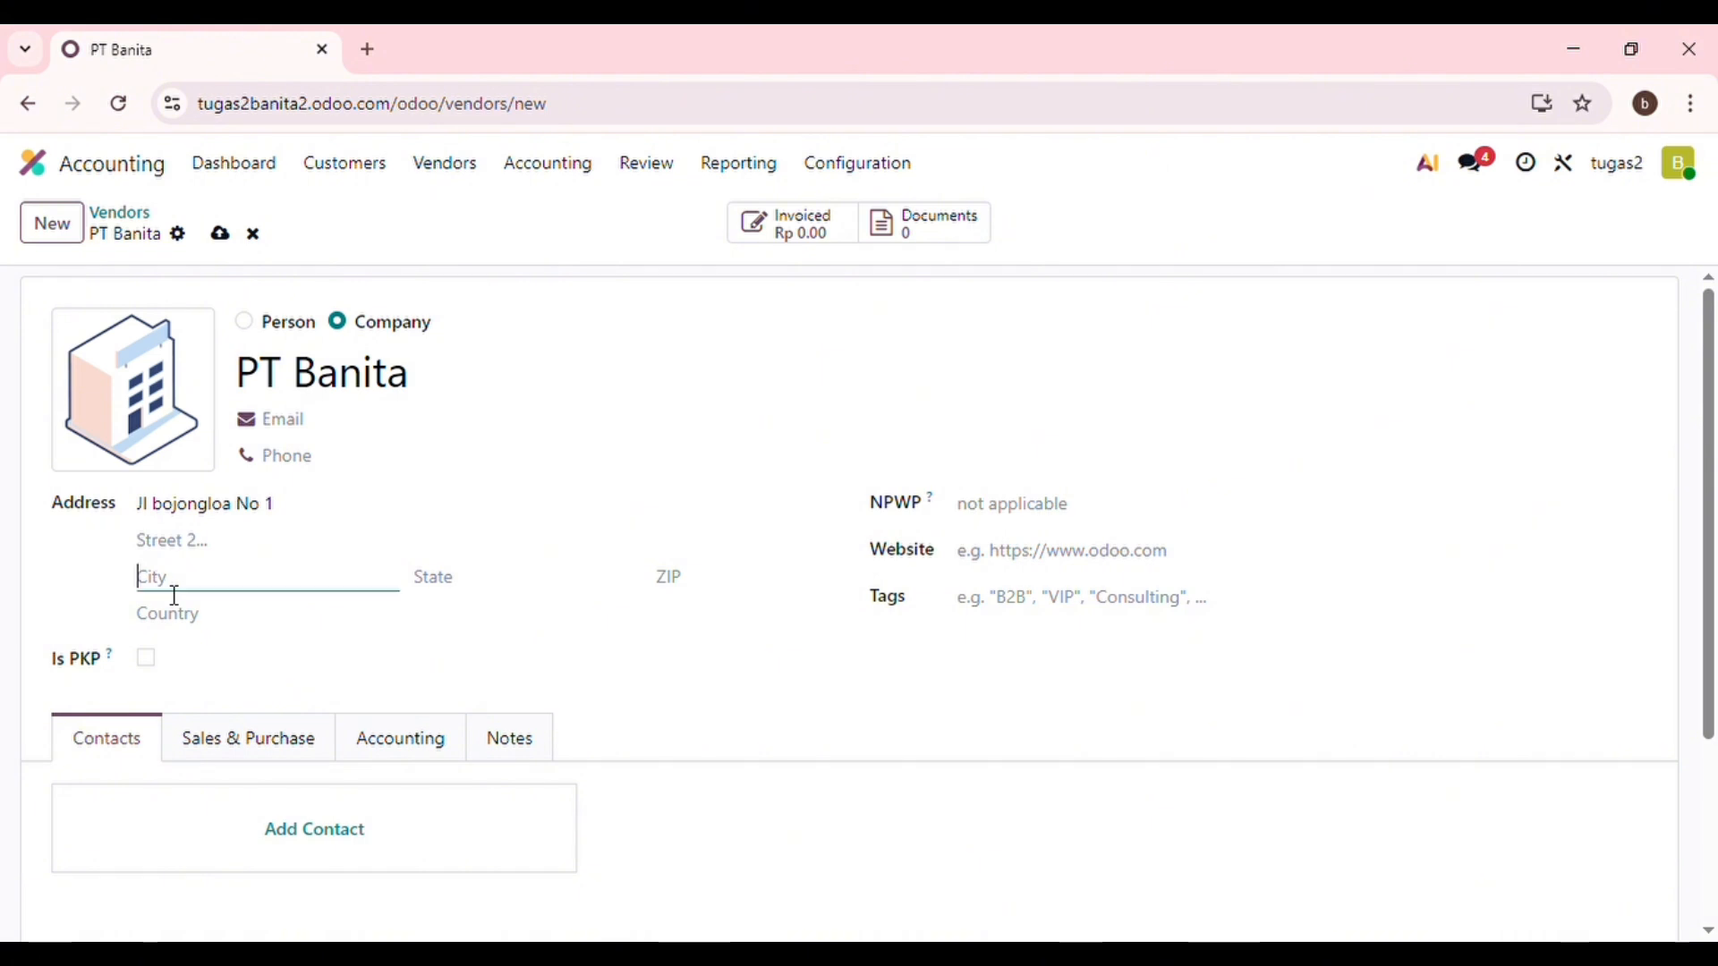
text(KO)
key(BackSpace)
text(Bnadung)
click(227, 623)
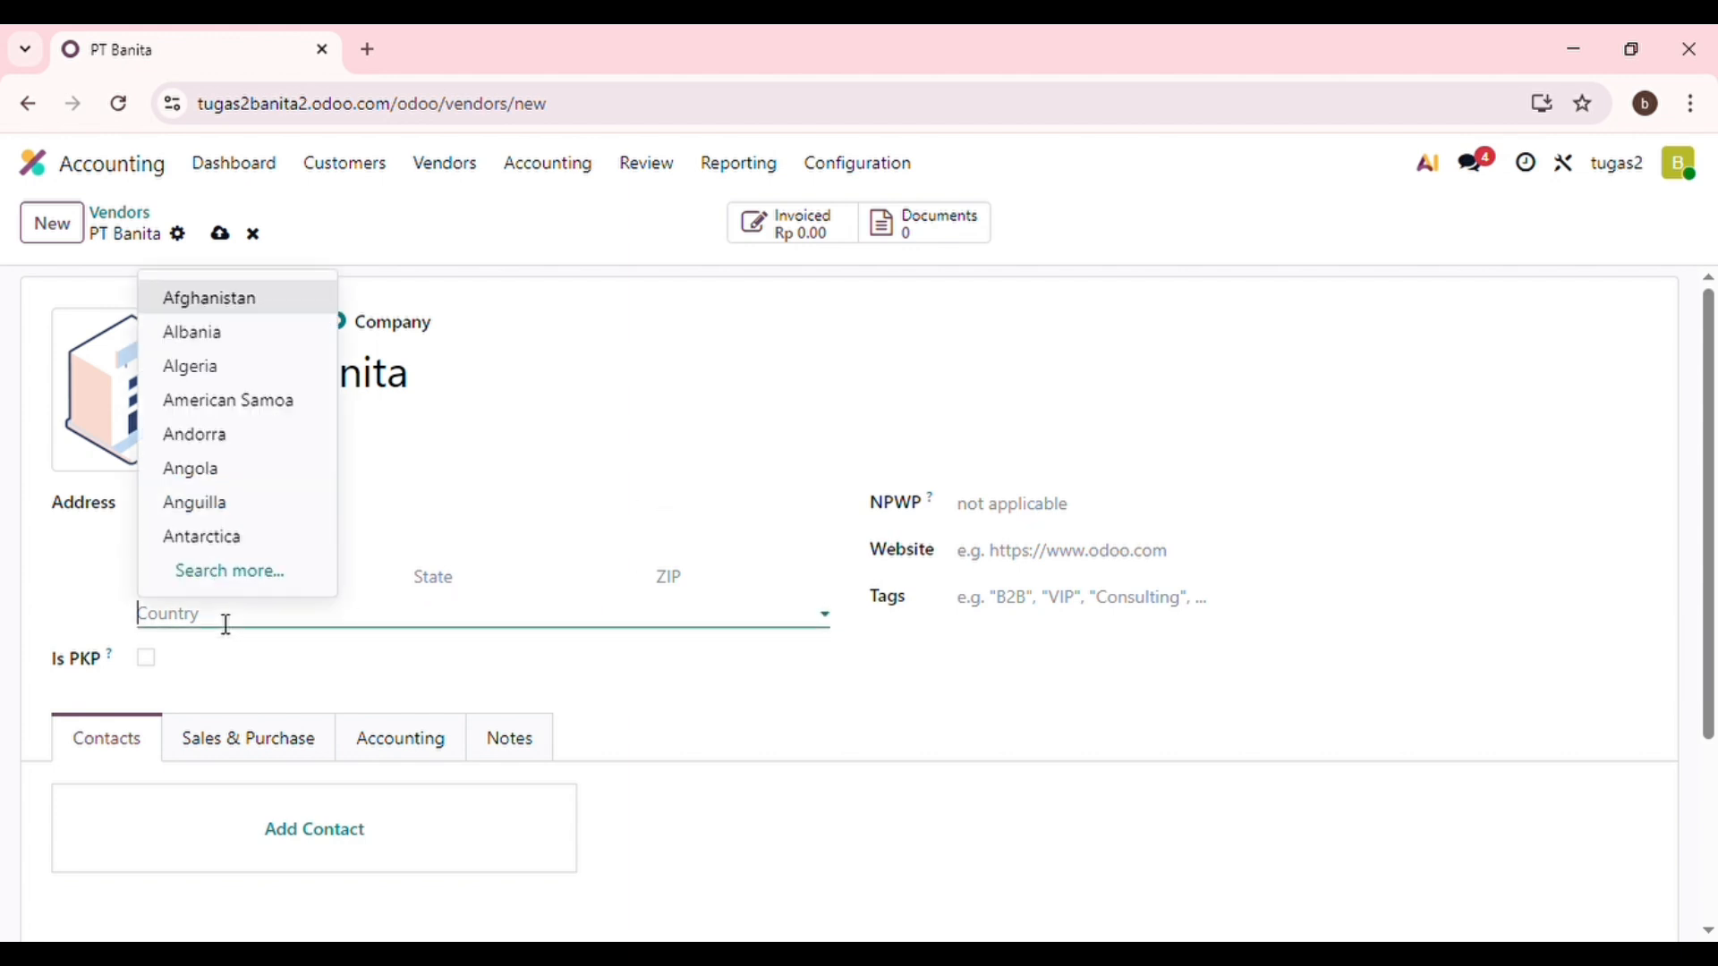
text(Ind)
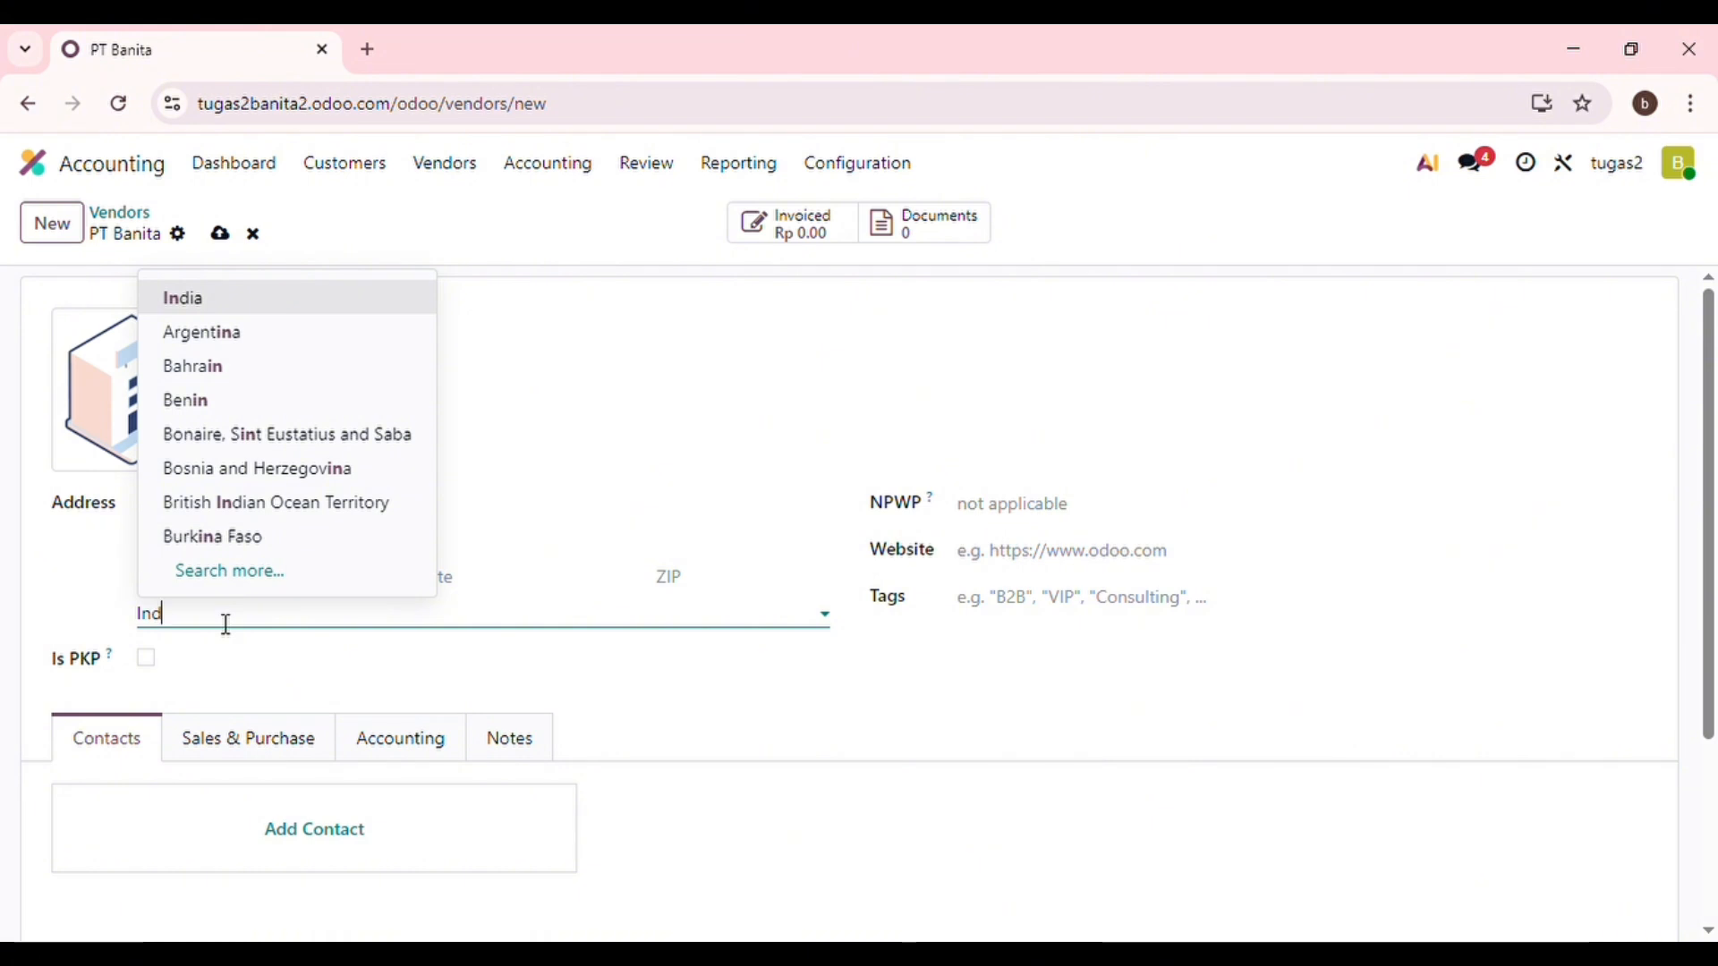
text(onw)
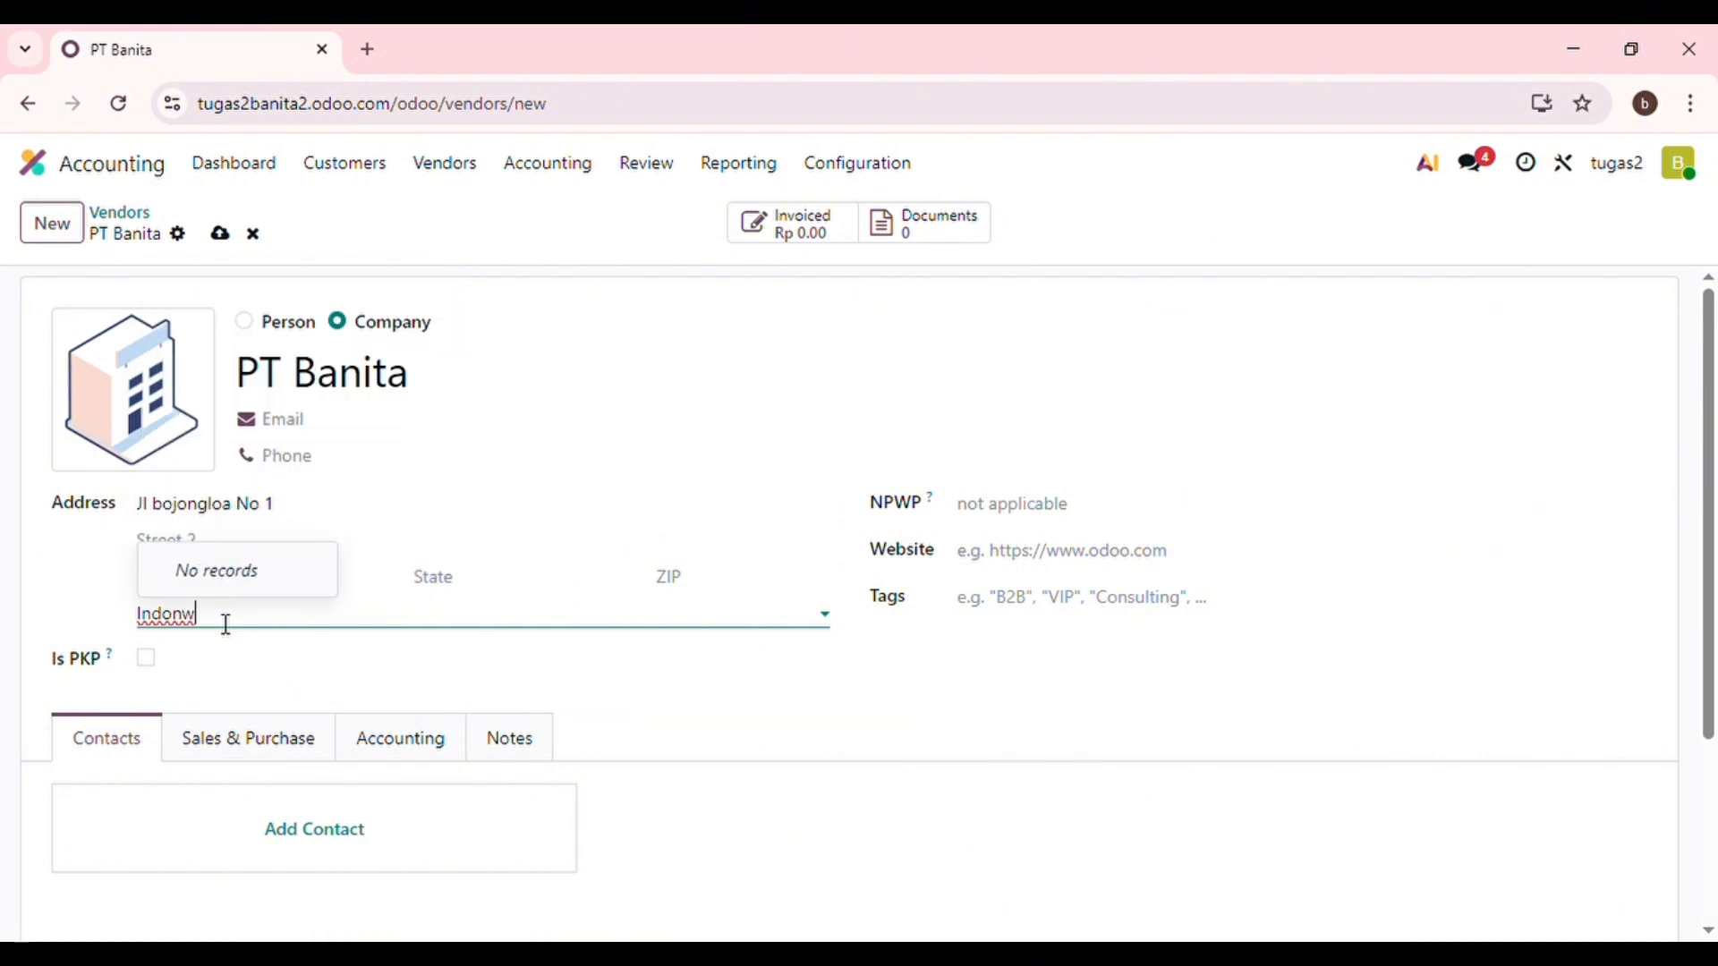
key(BackSpace)
text(esia)
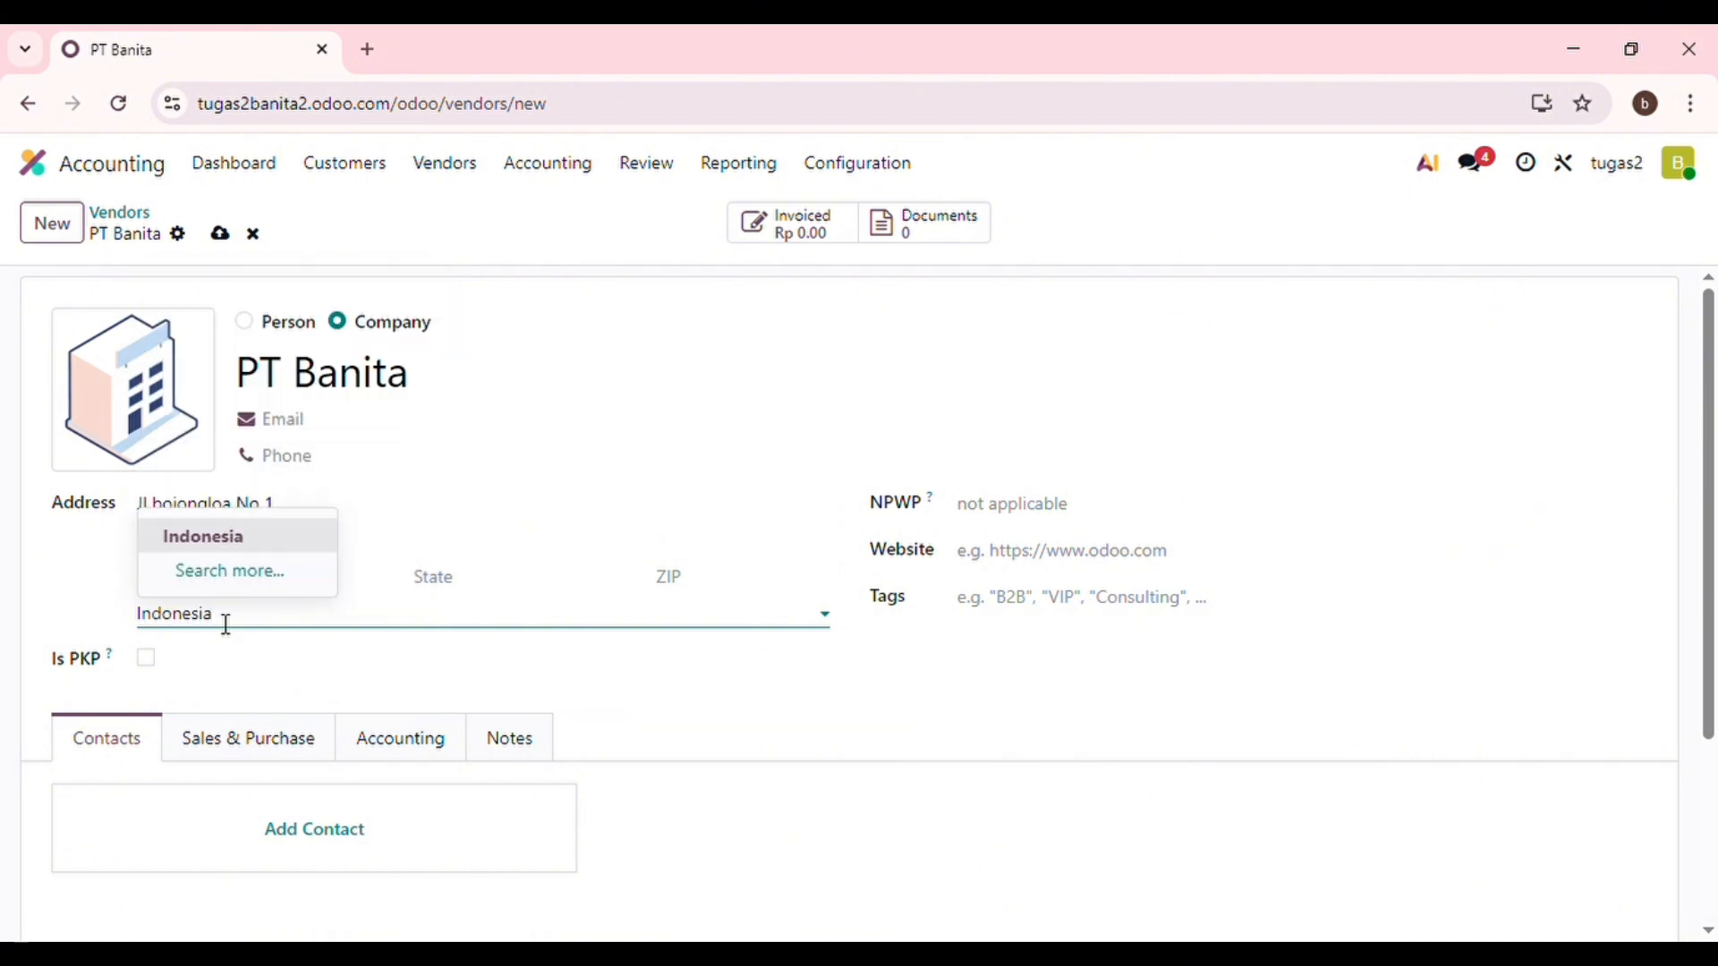
click(277, 759)
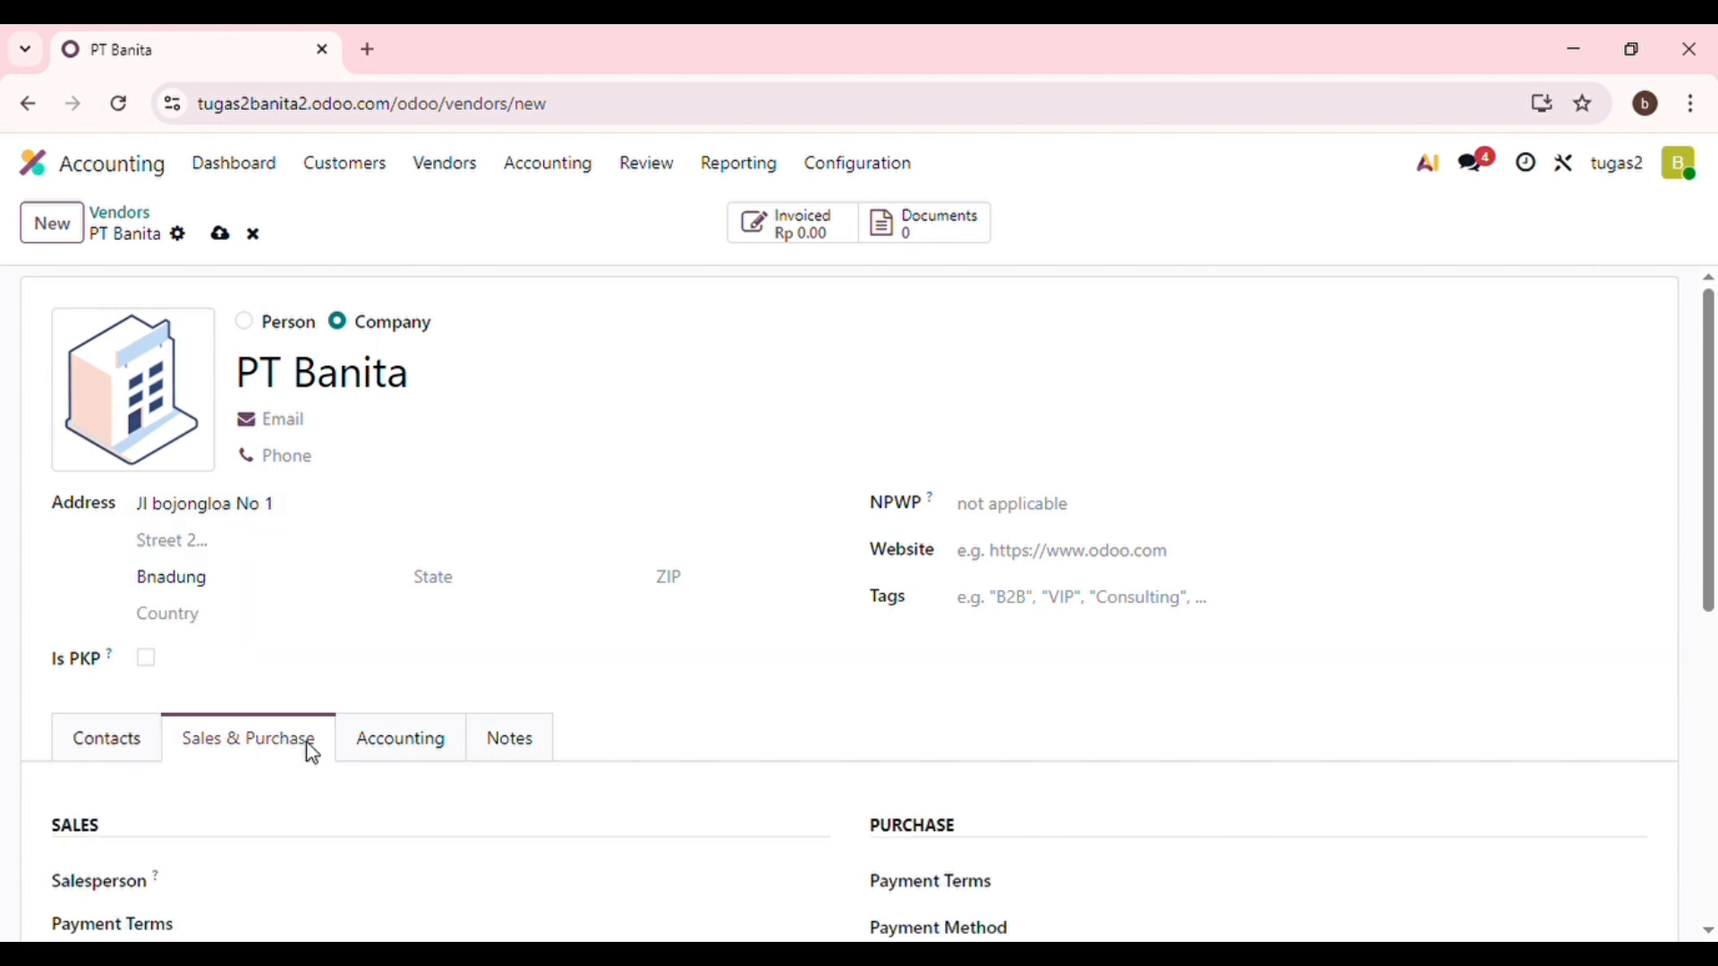
Set PT Banita's sales payment term to 60 Days, save the vendor, and return home.
scroll(313, 756, down, 3)
scroll(317, 757, down, 2)
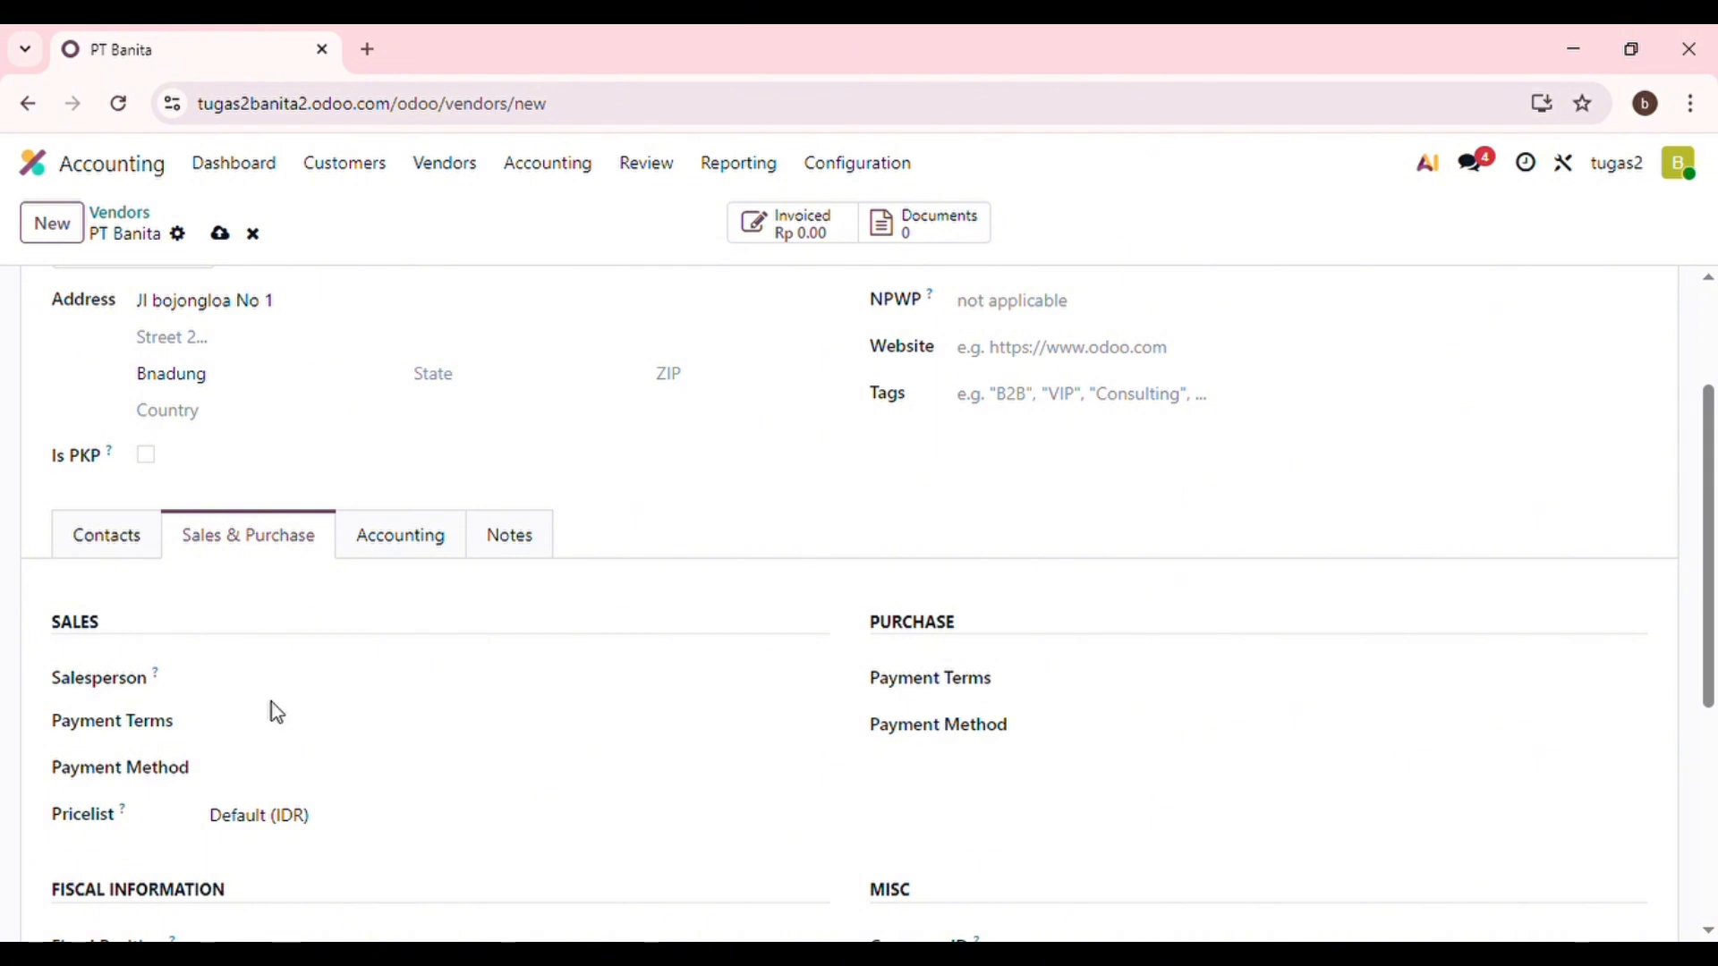
click(282, 744)
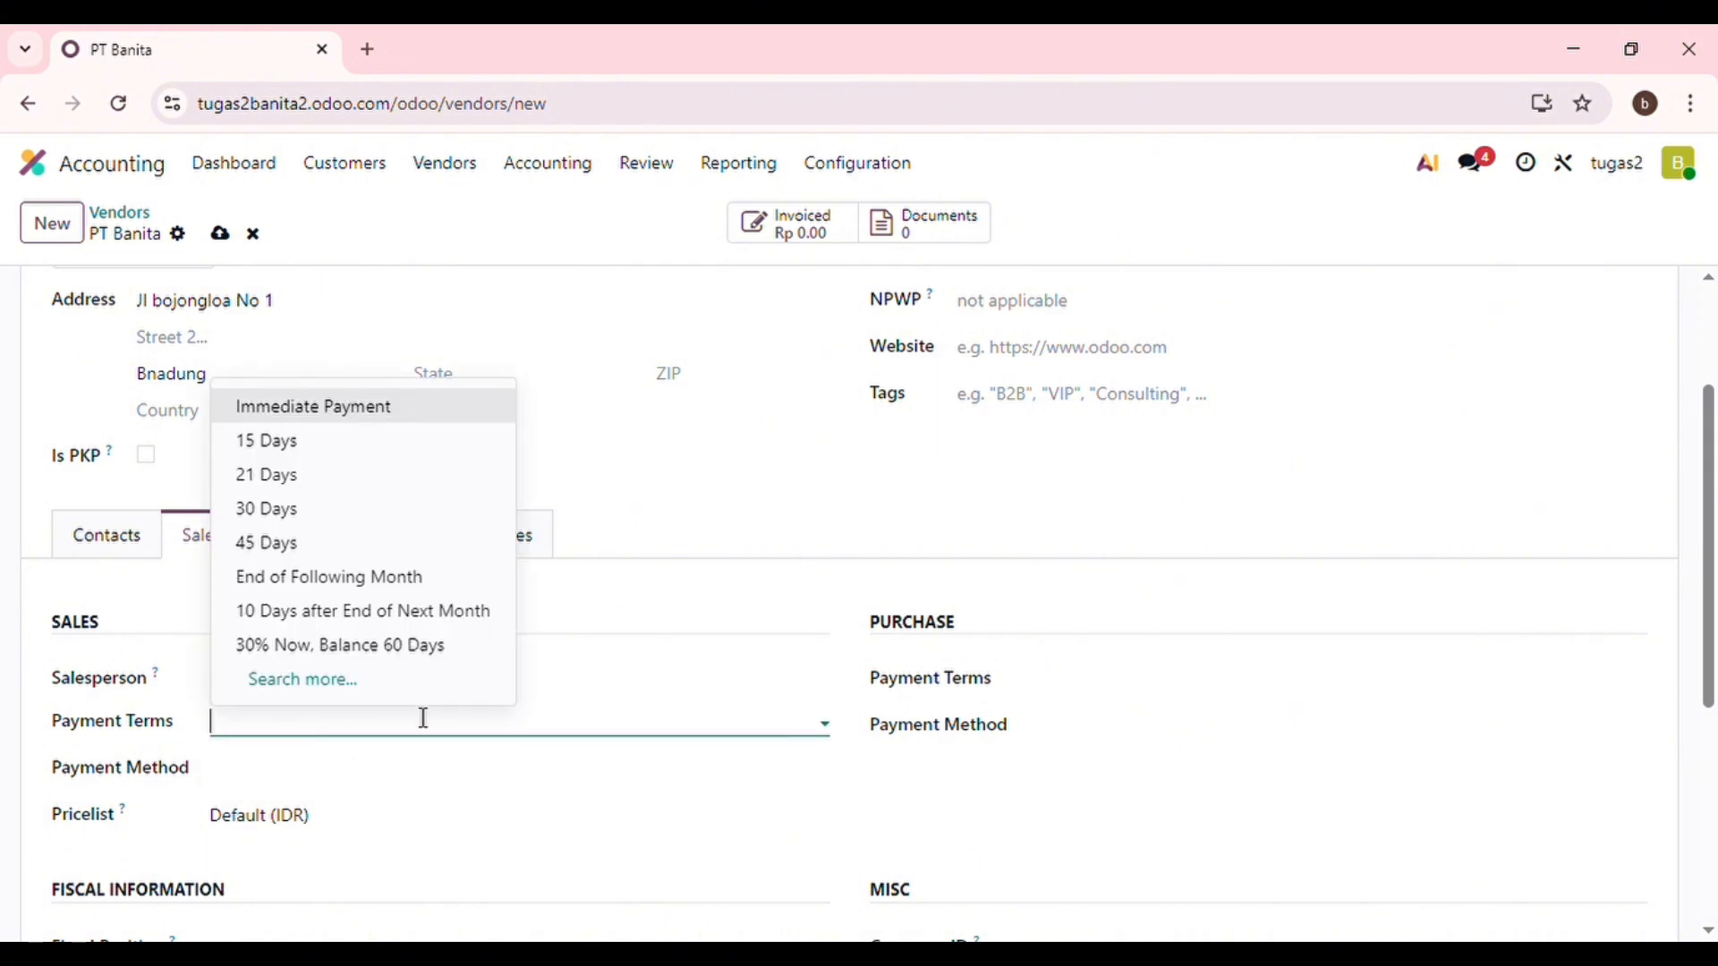
click(387, 694)
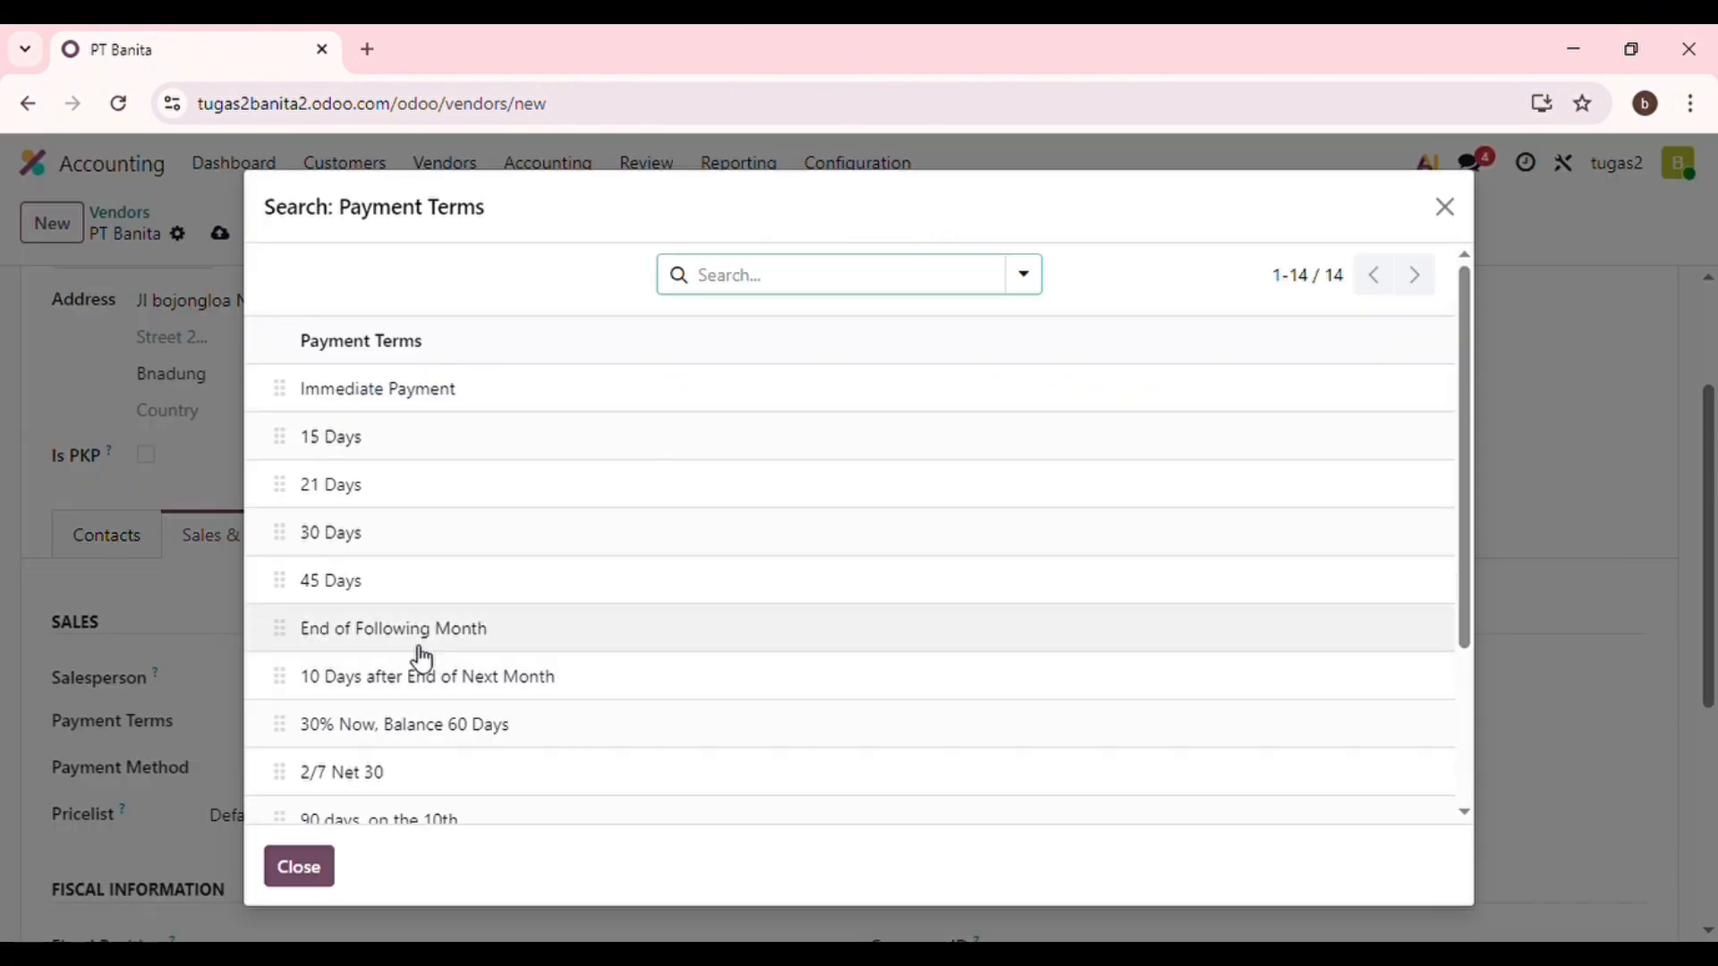
scroll(447, 658, down, 3)
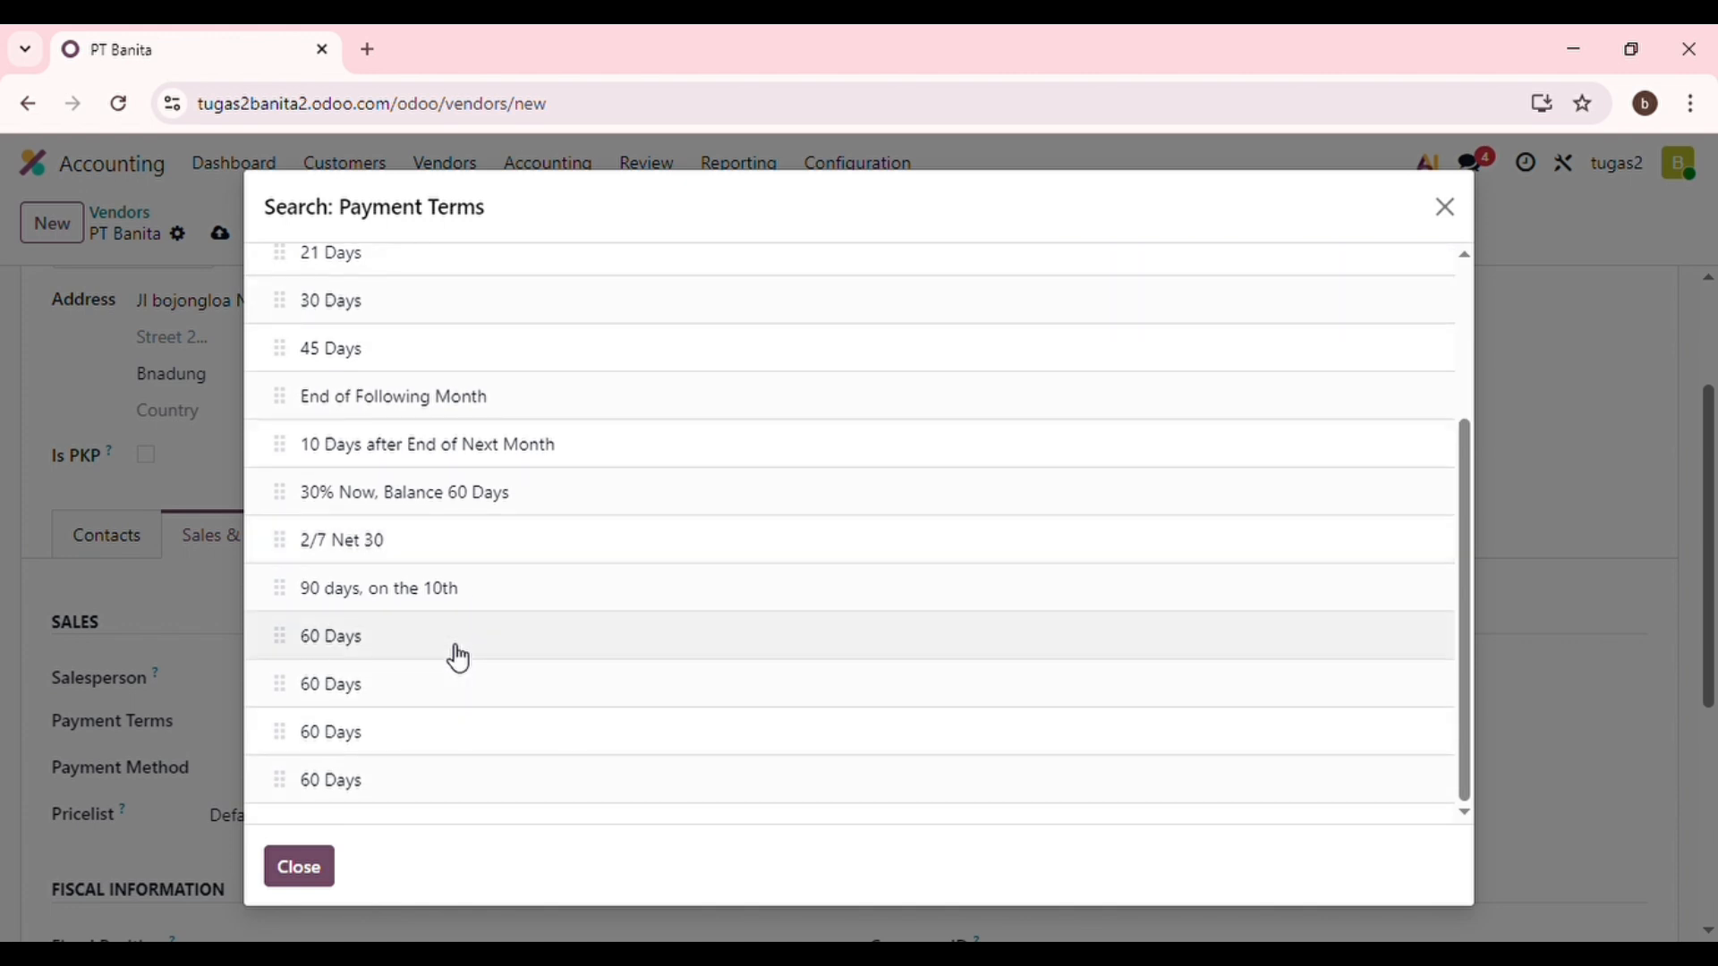
click(445, 673)
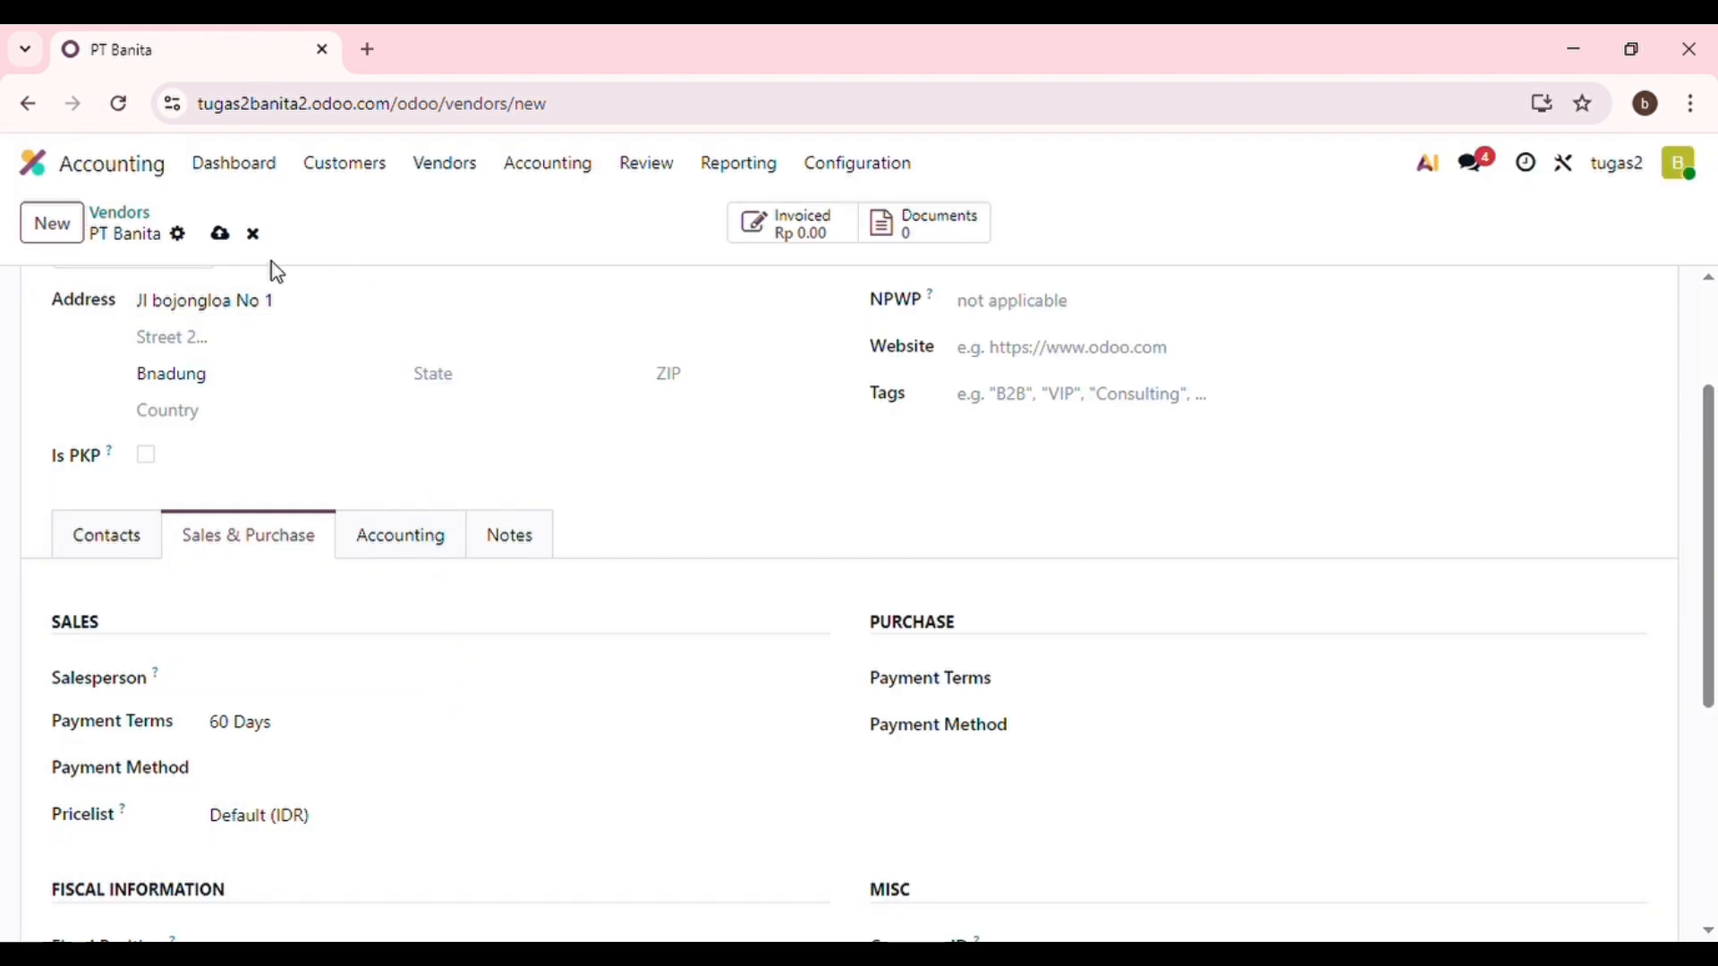
click(221, 234)
click(134, 173)
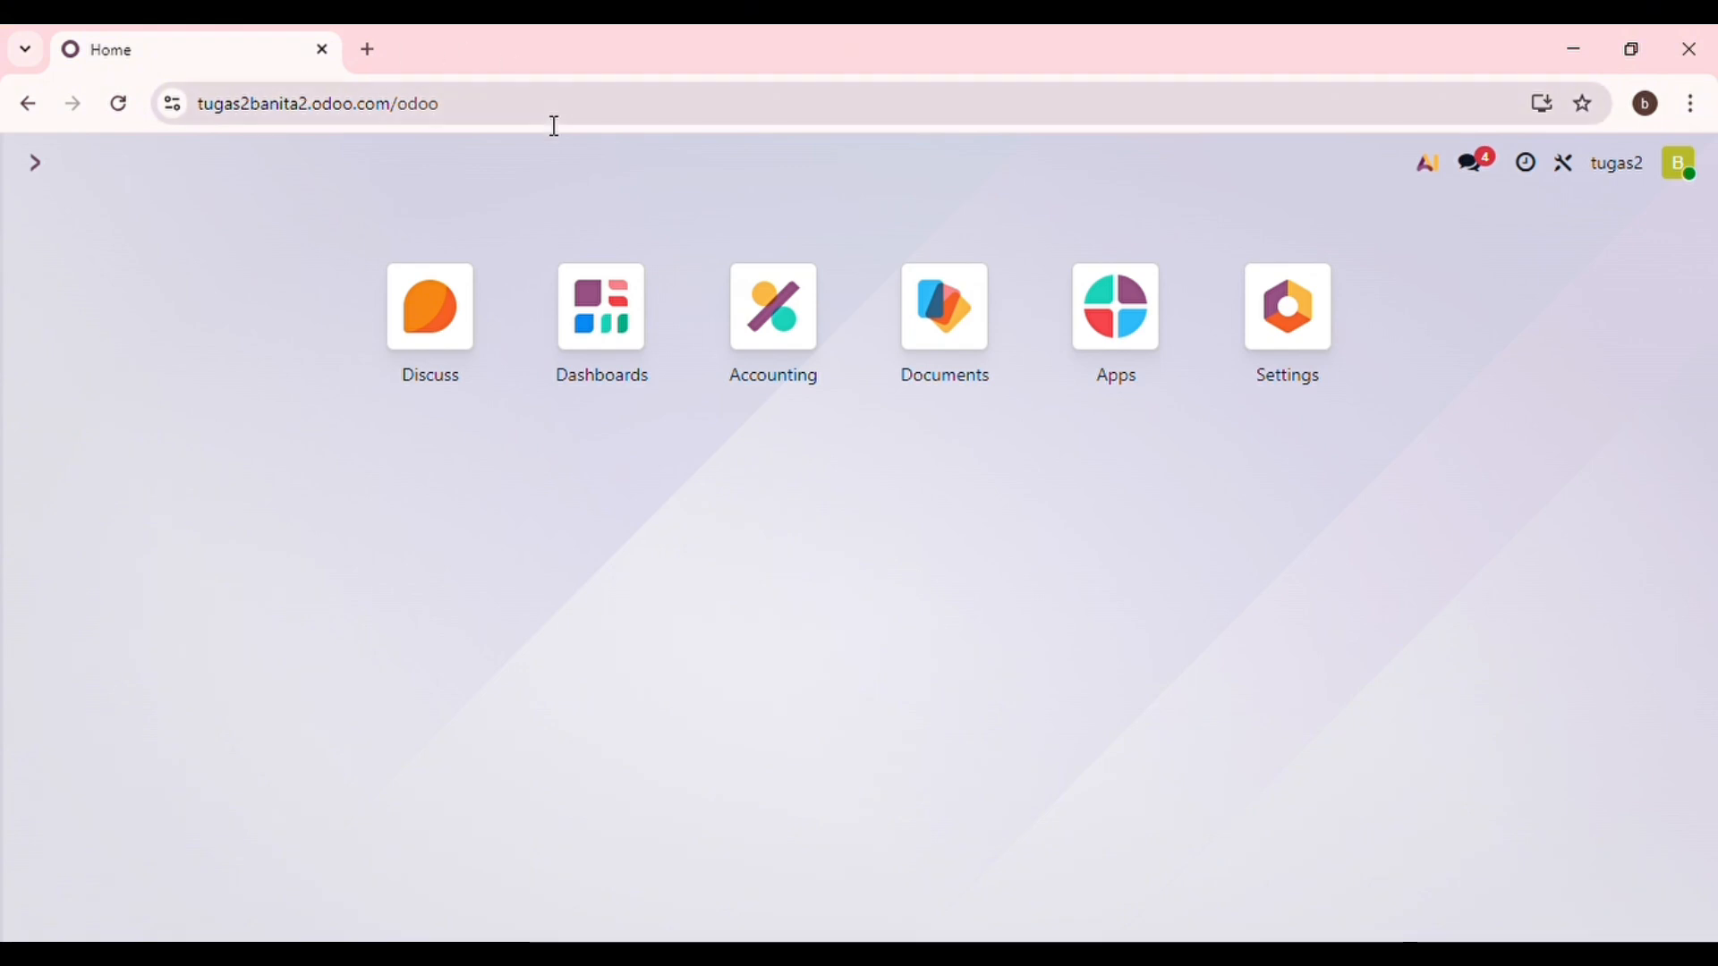
In Accounting, go to Configuration > Payment Terms and start a new payment term.
click(798, 323)
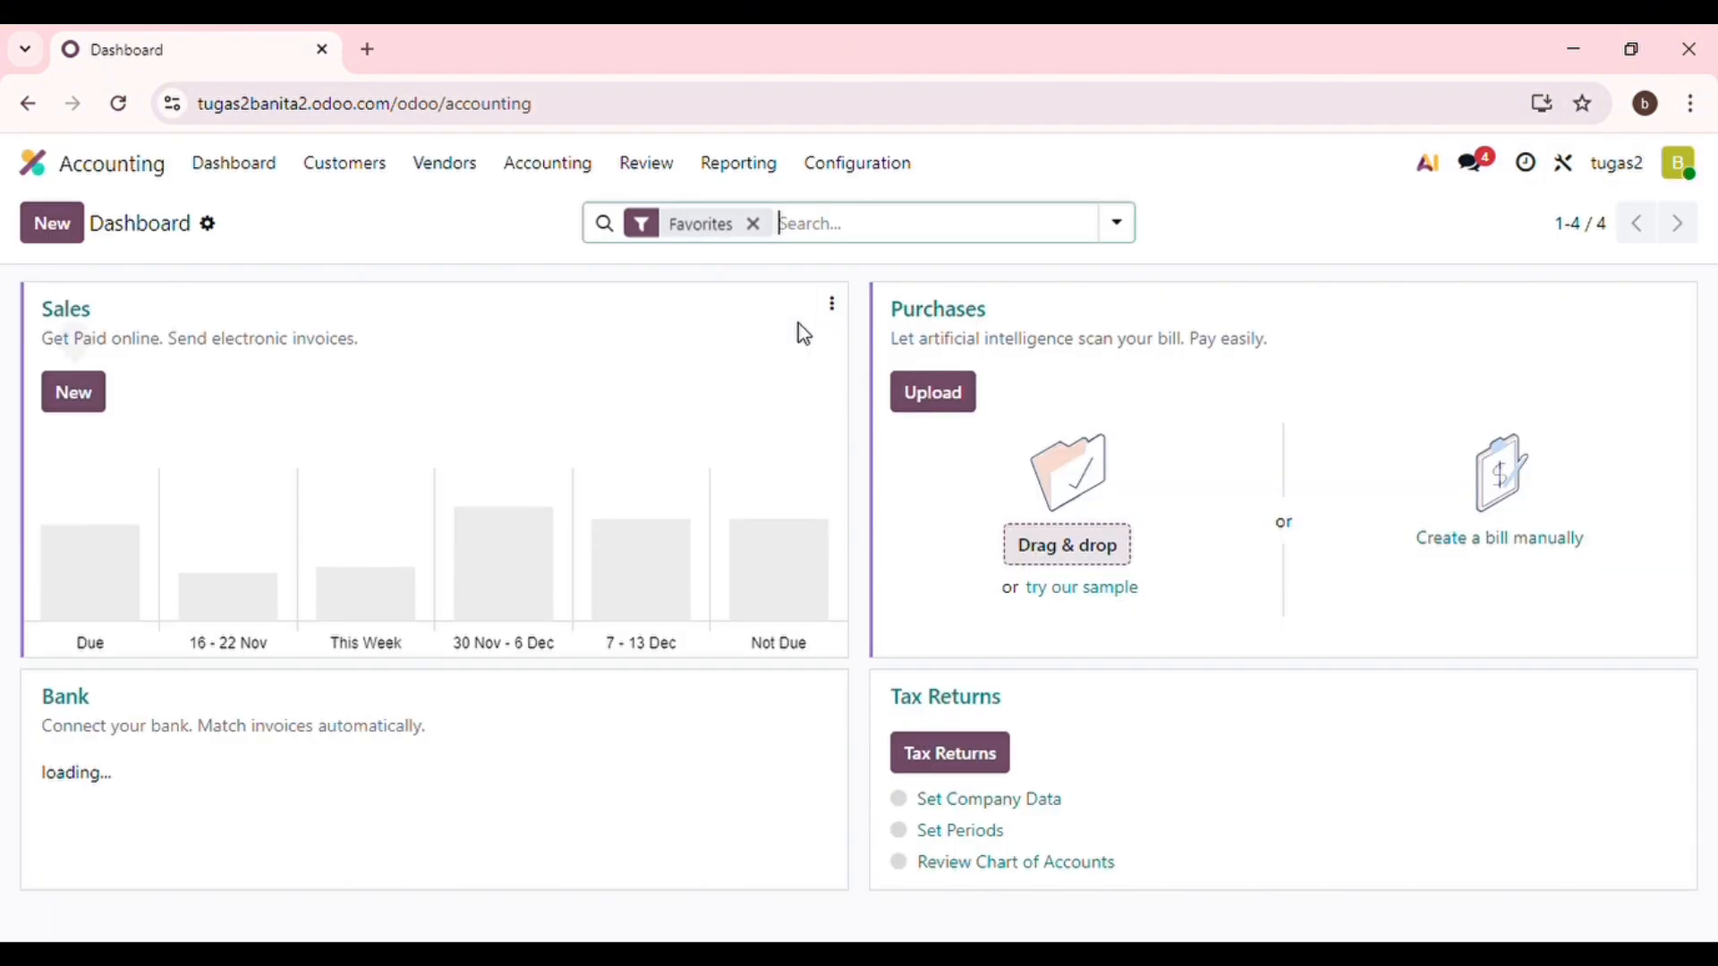
click(891, 179)
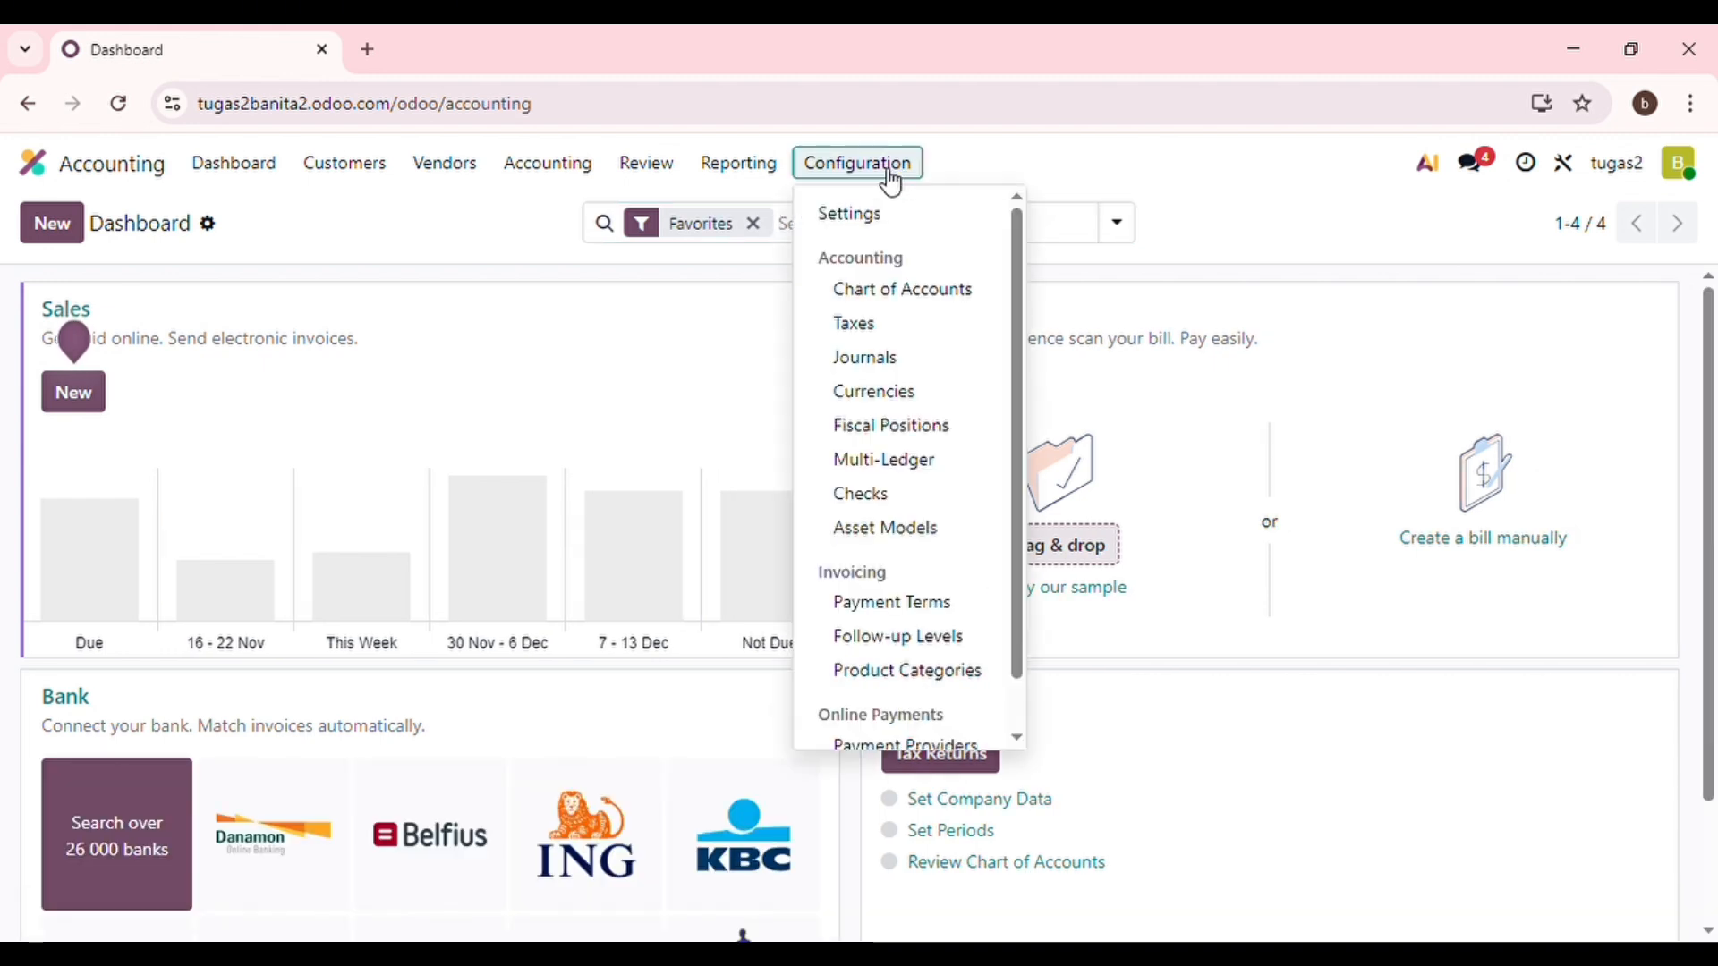
click(965, 617)
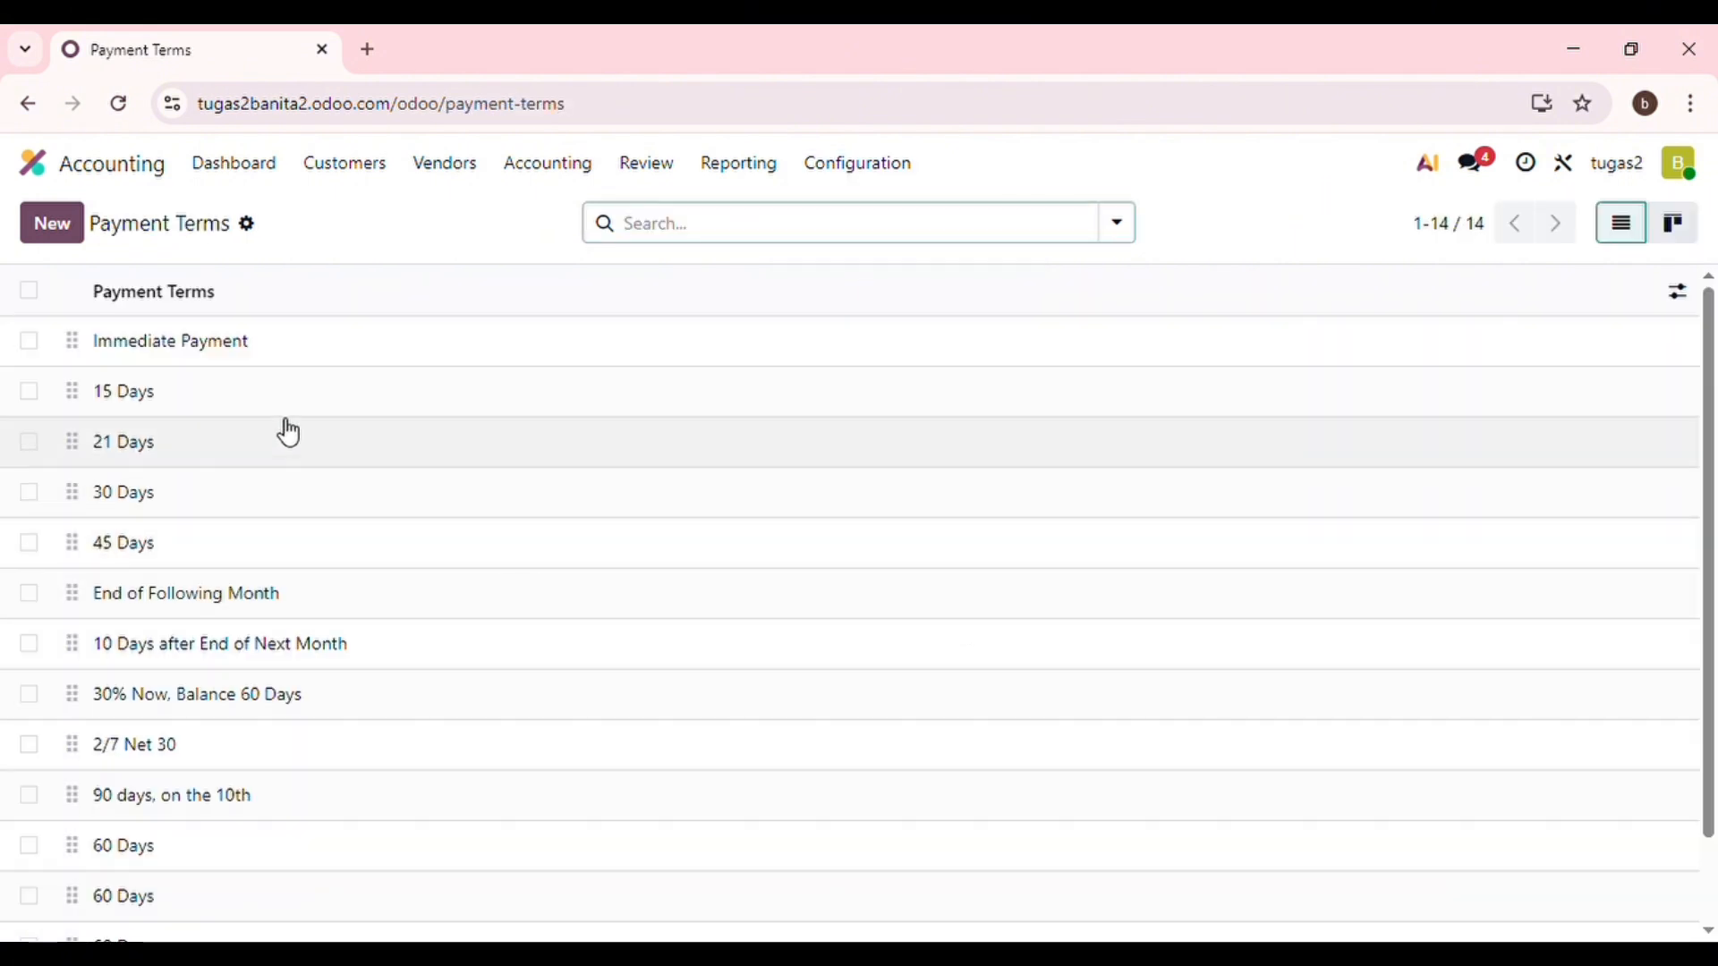
click(76, 234)
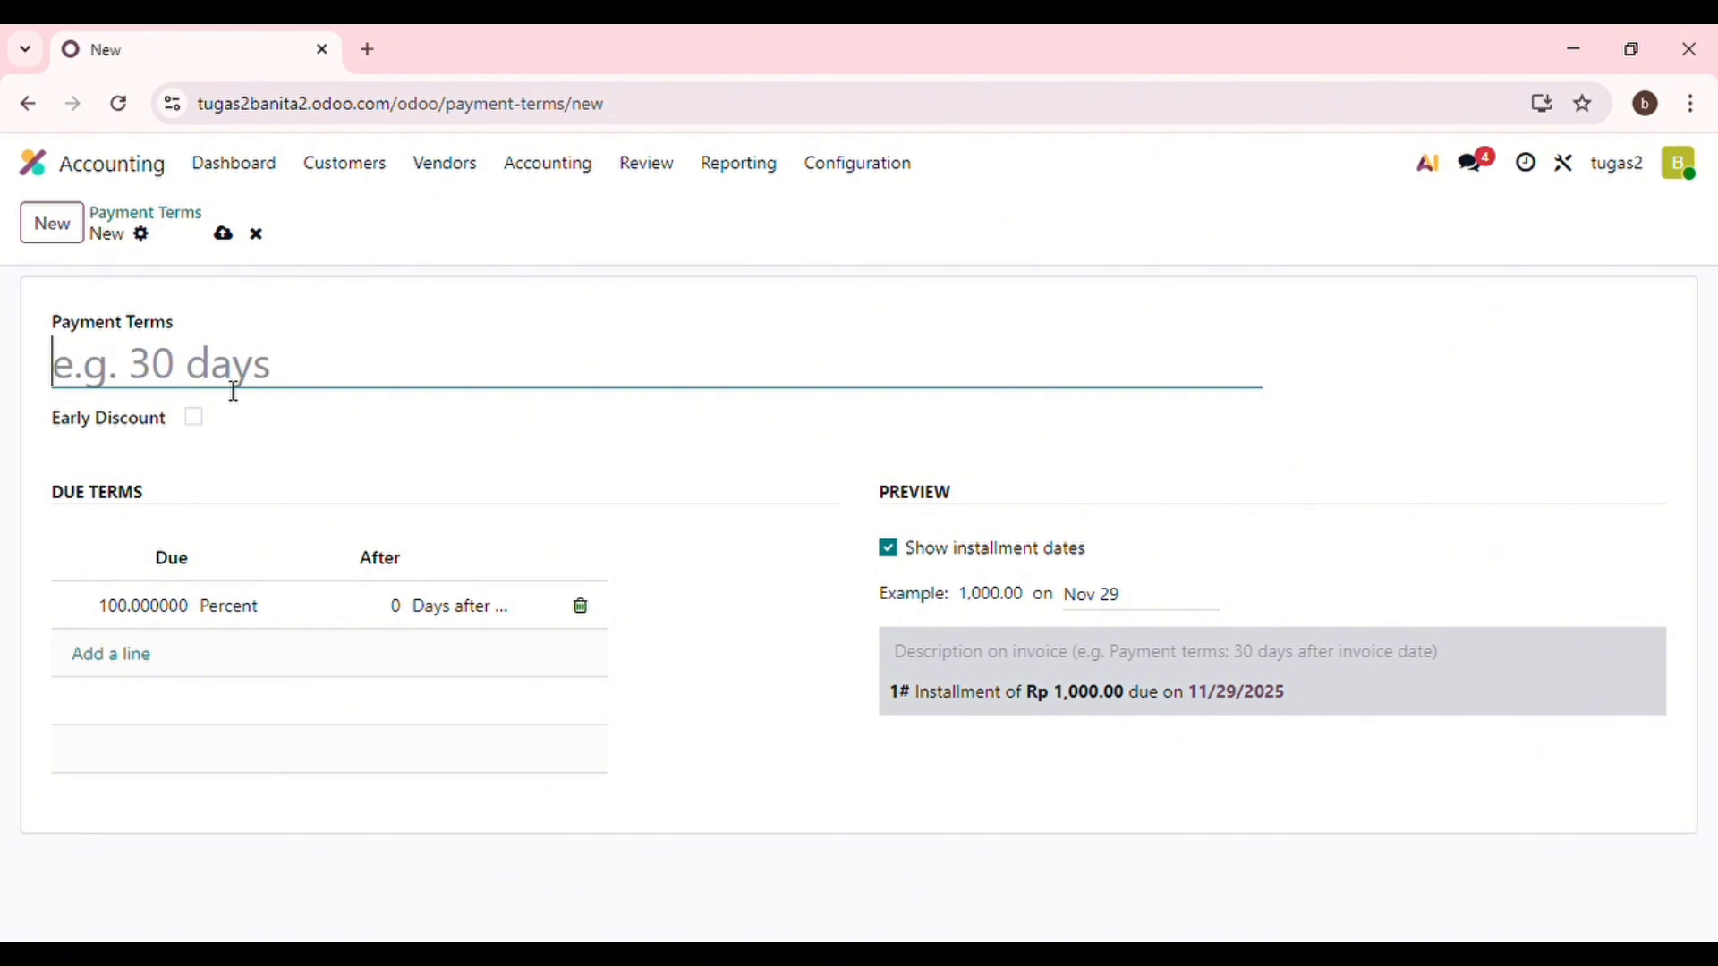
Name the payment term 60 Days, with 100% due 60 days after invoice date.
text(60 )
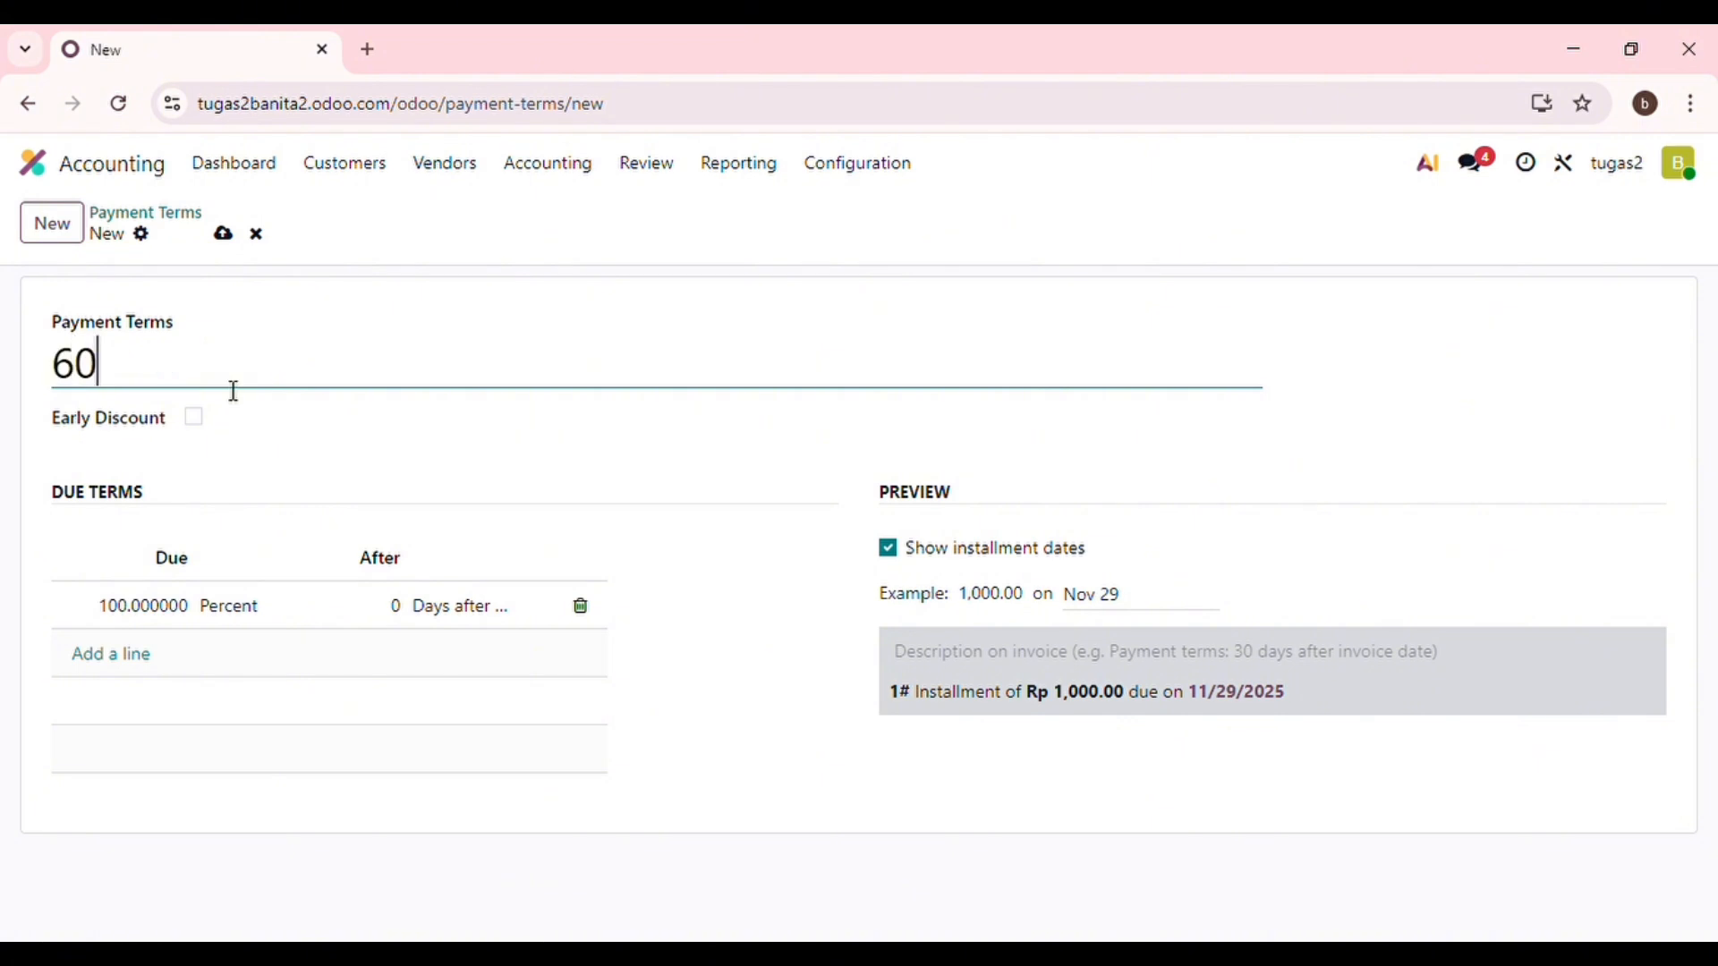
text(Days)
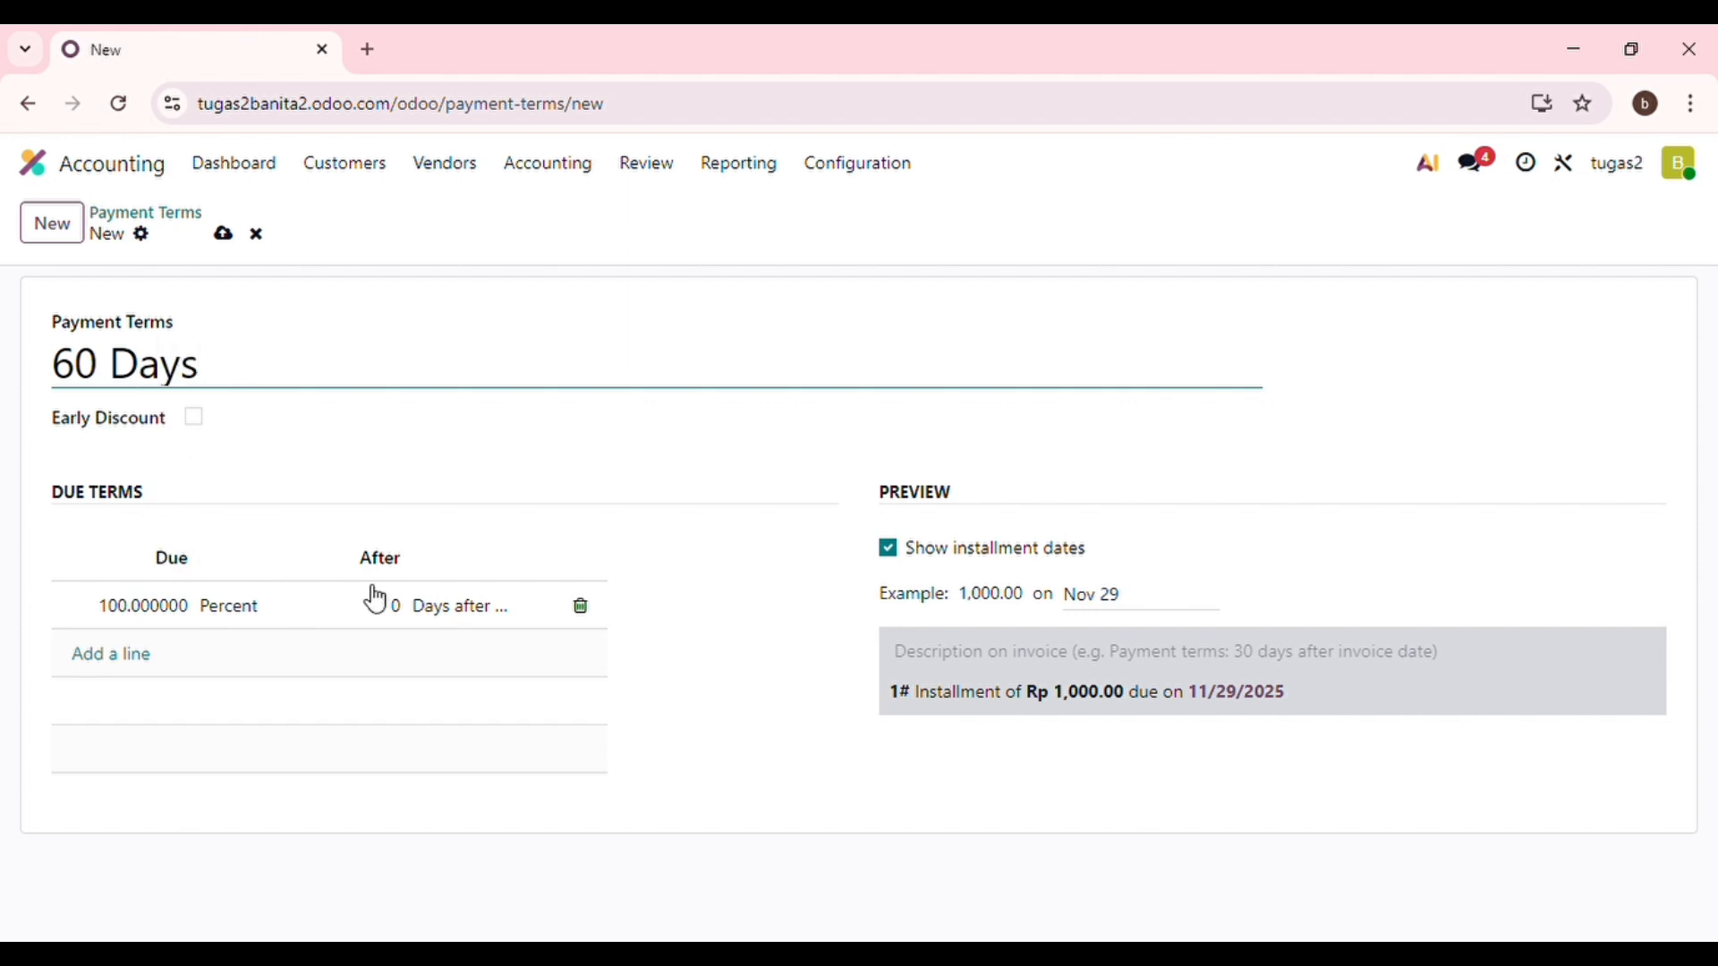
click(404, 618)
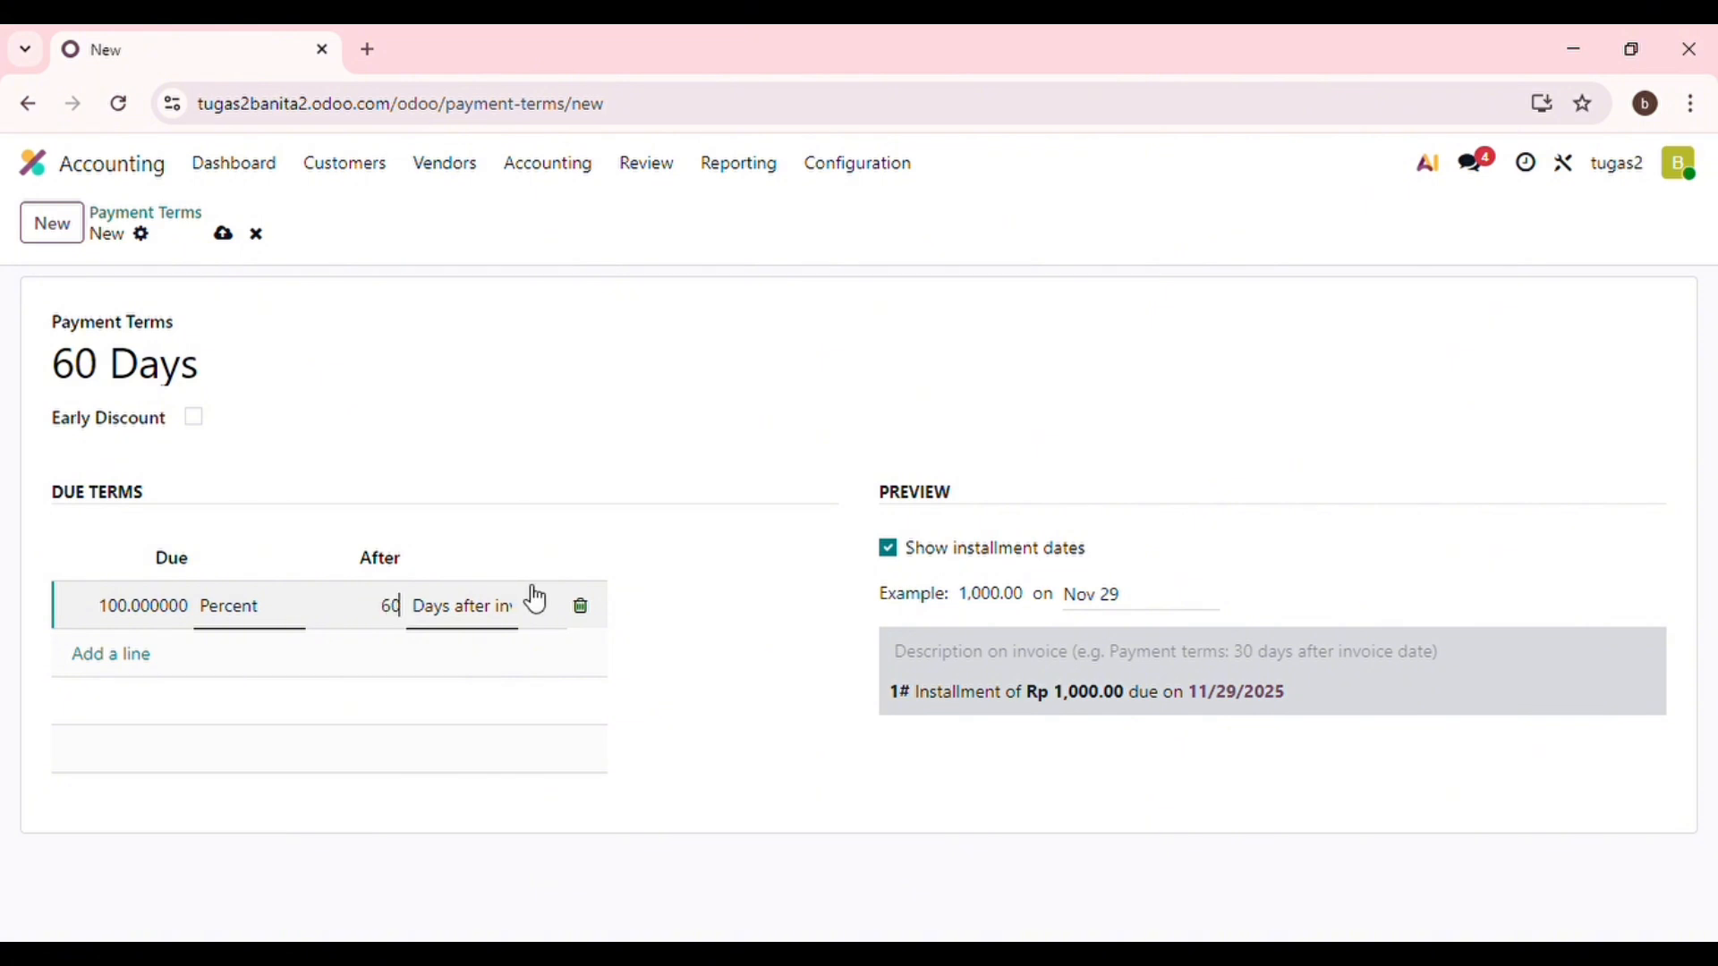
click(493, 624)
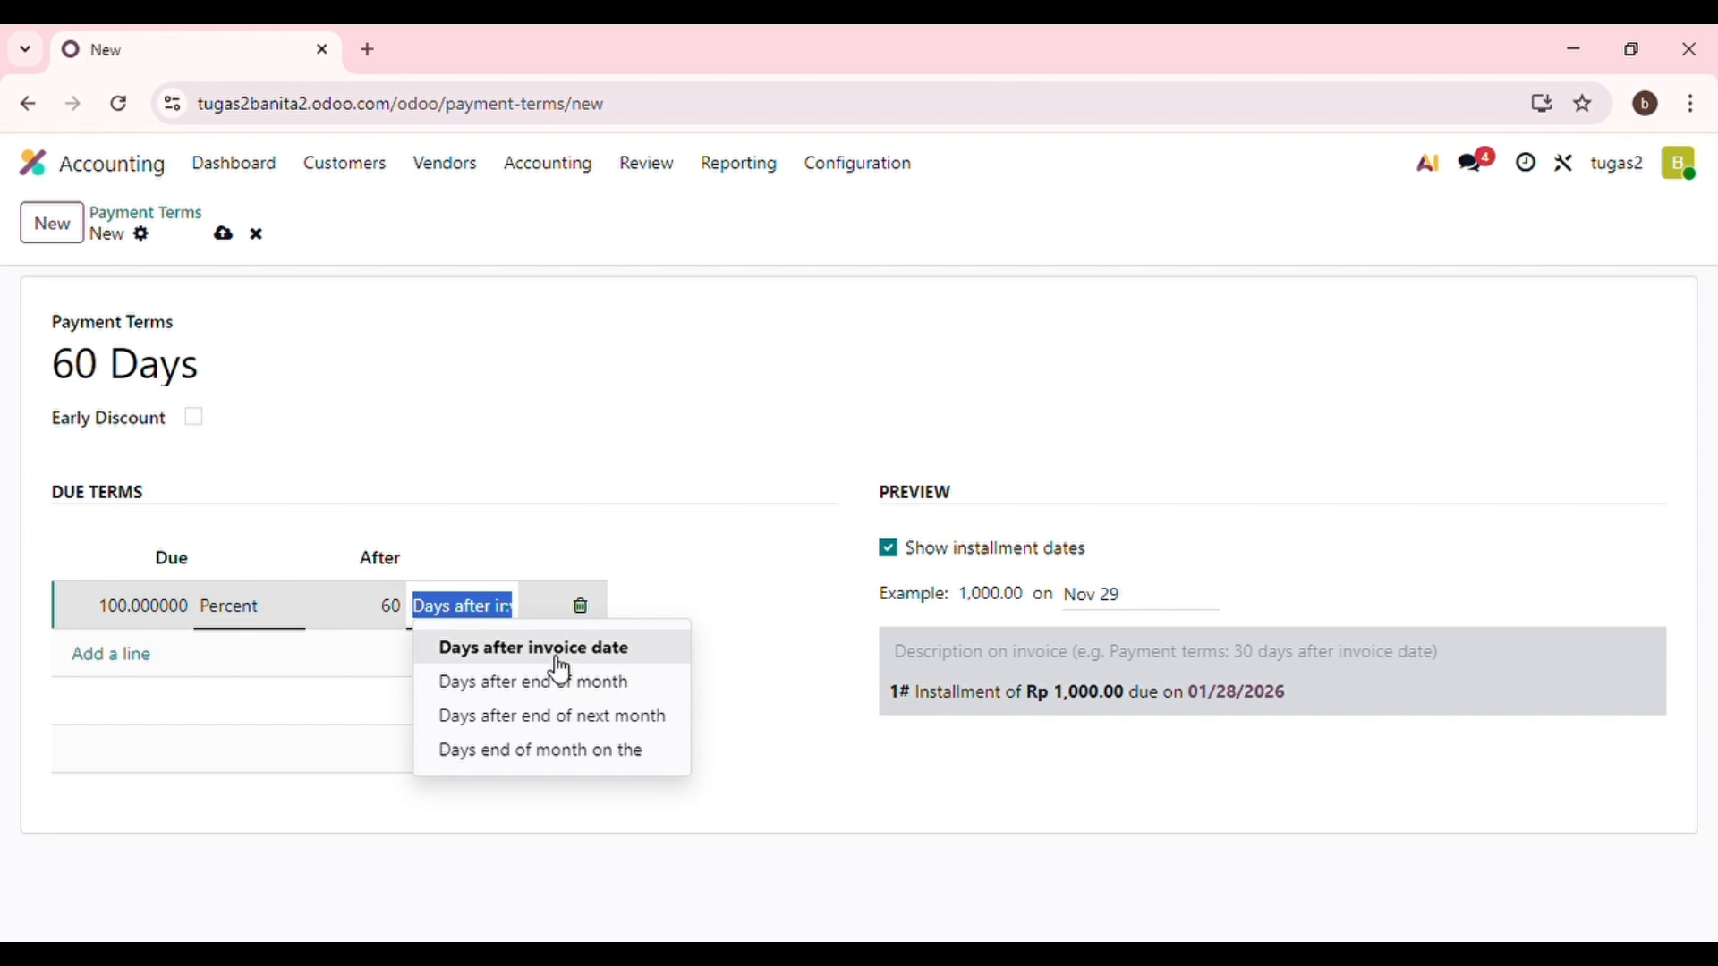
click(616, 660)
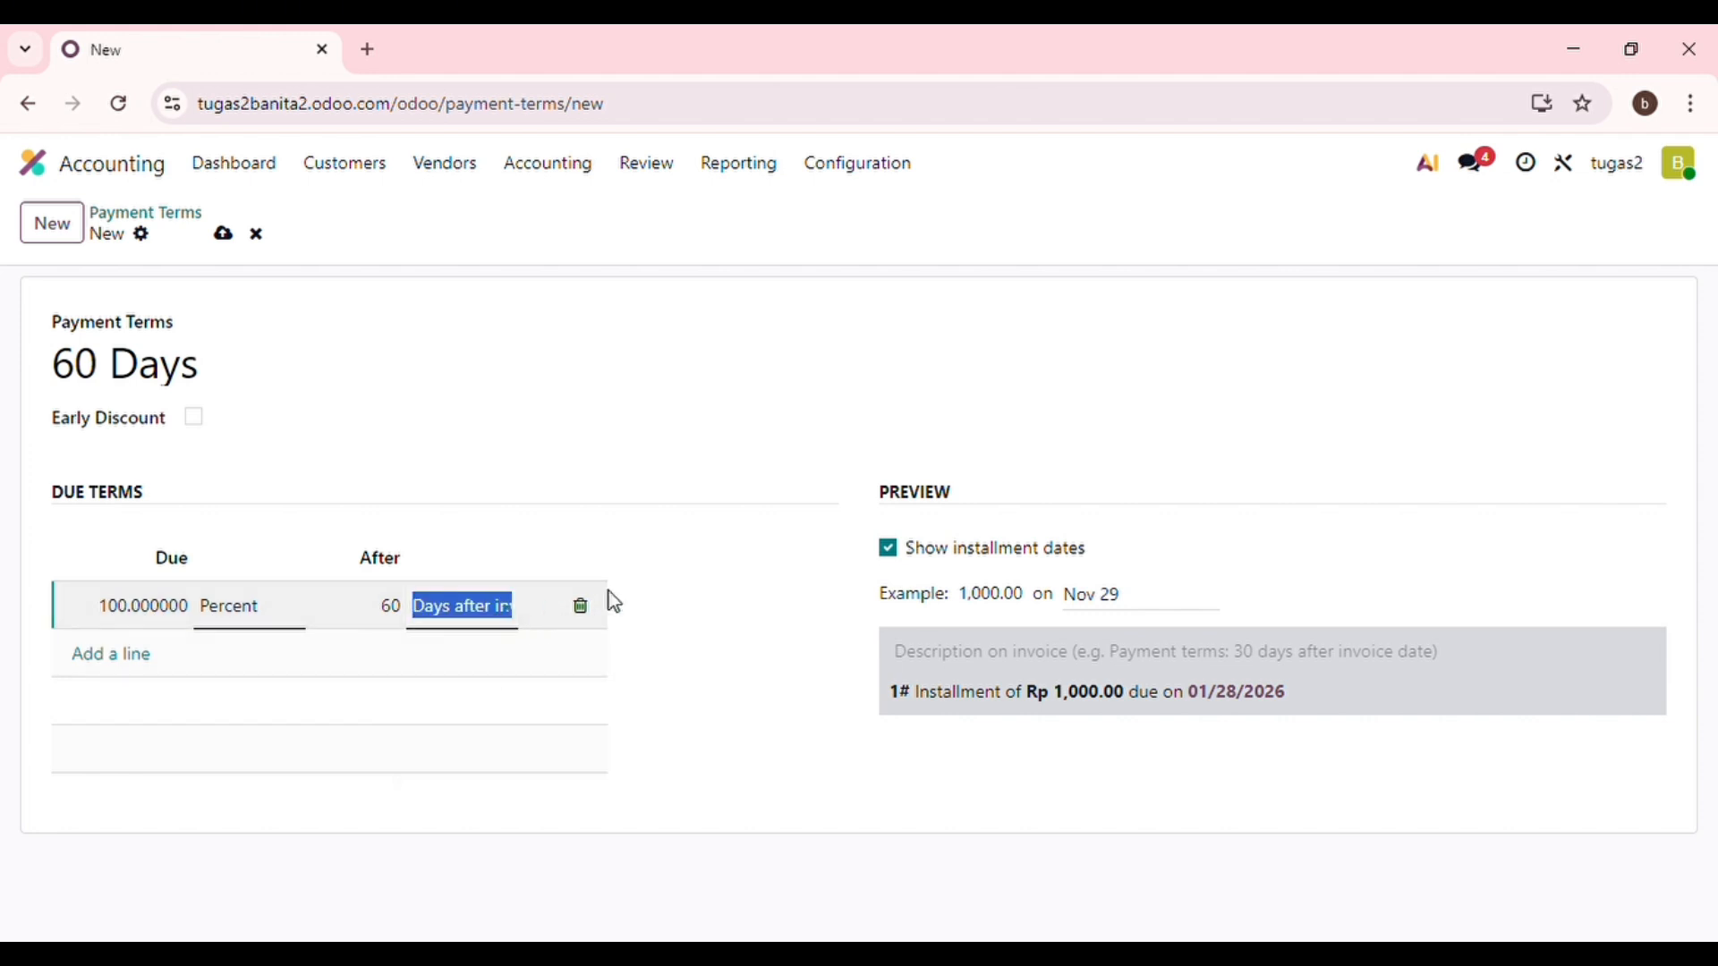
Set the preview example date to September 15 and save the payment term.
click(1110, 598)
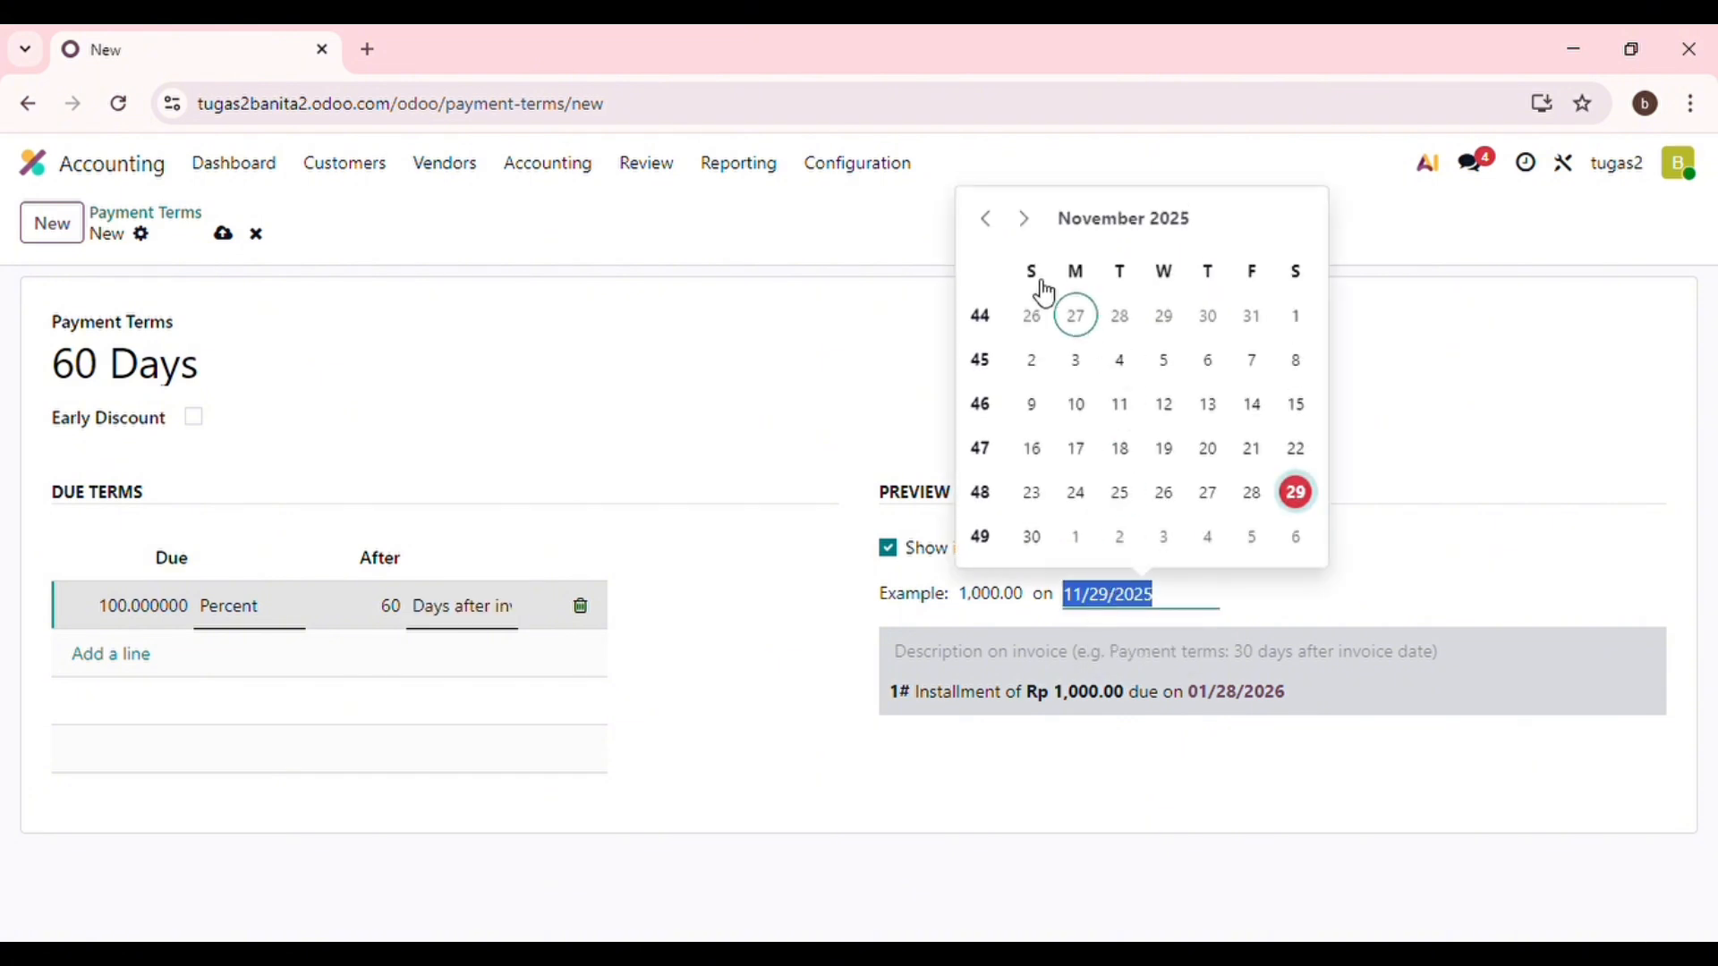
click(990, 223)
click(989, 224)
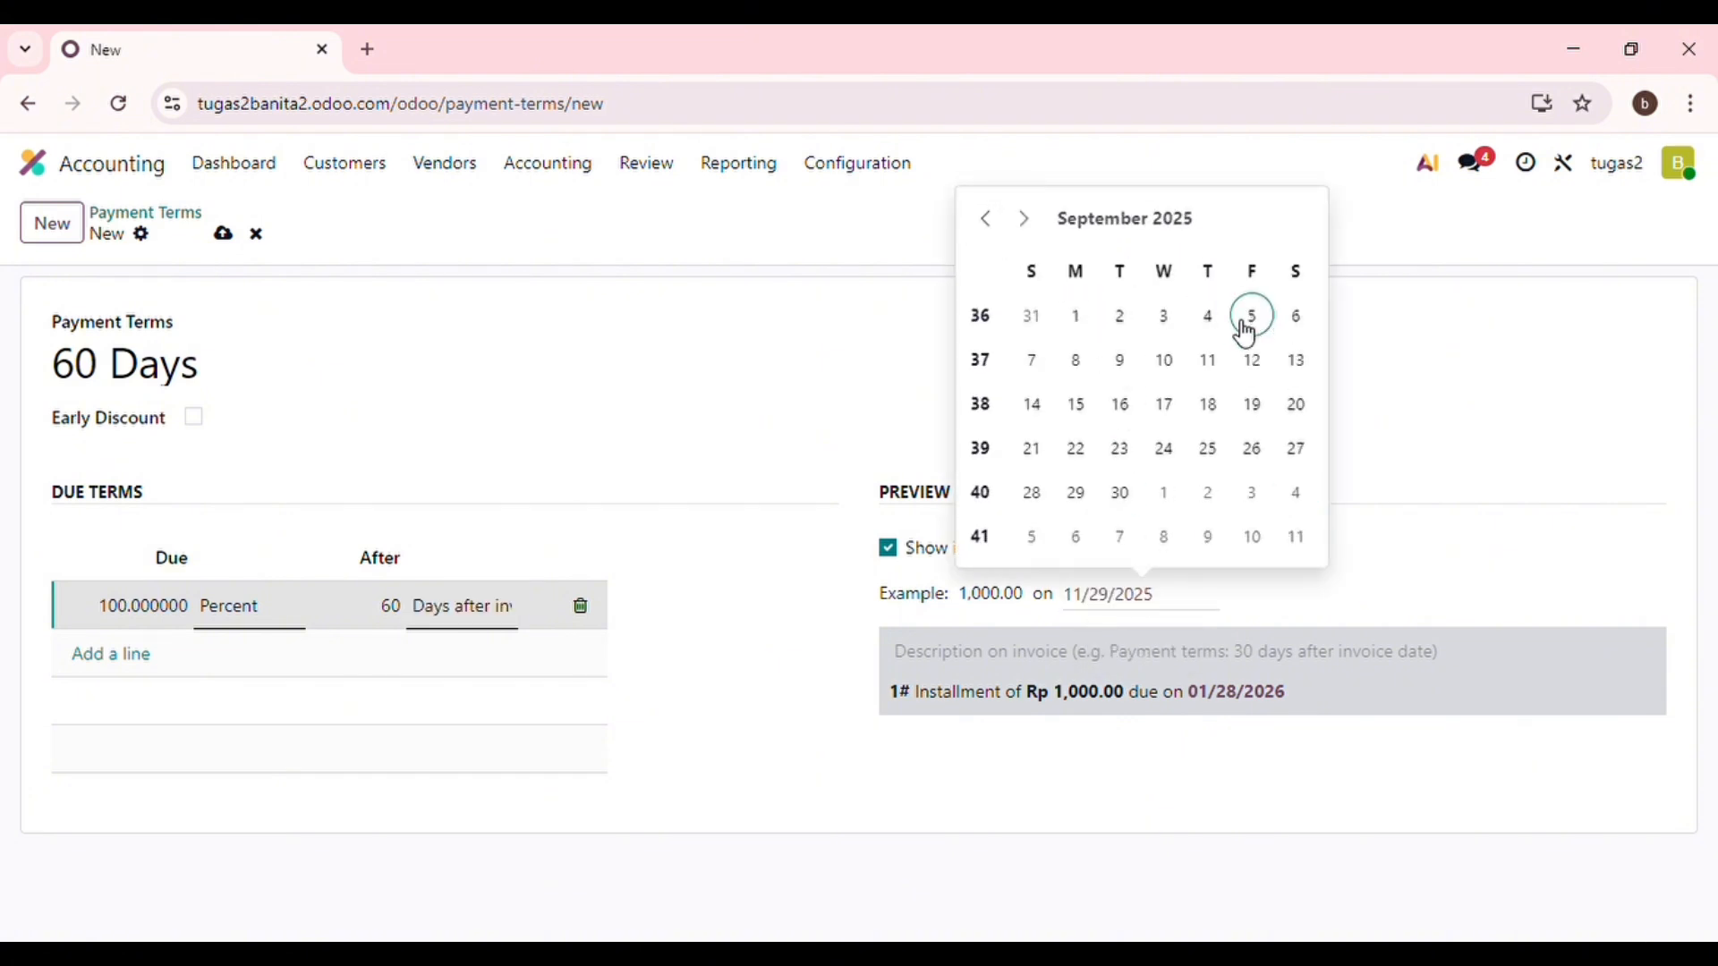
click(1078, 407)
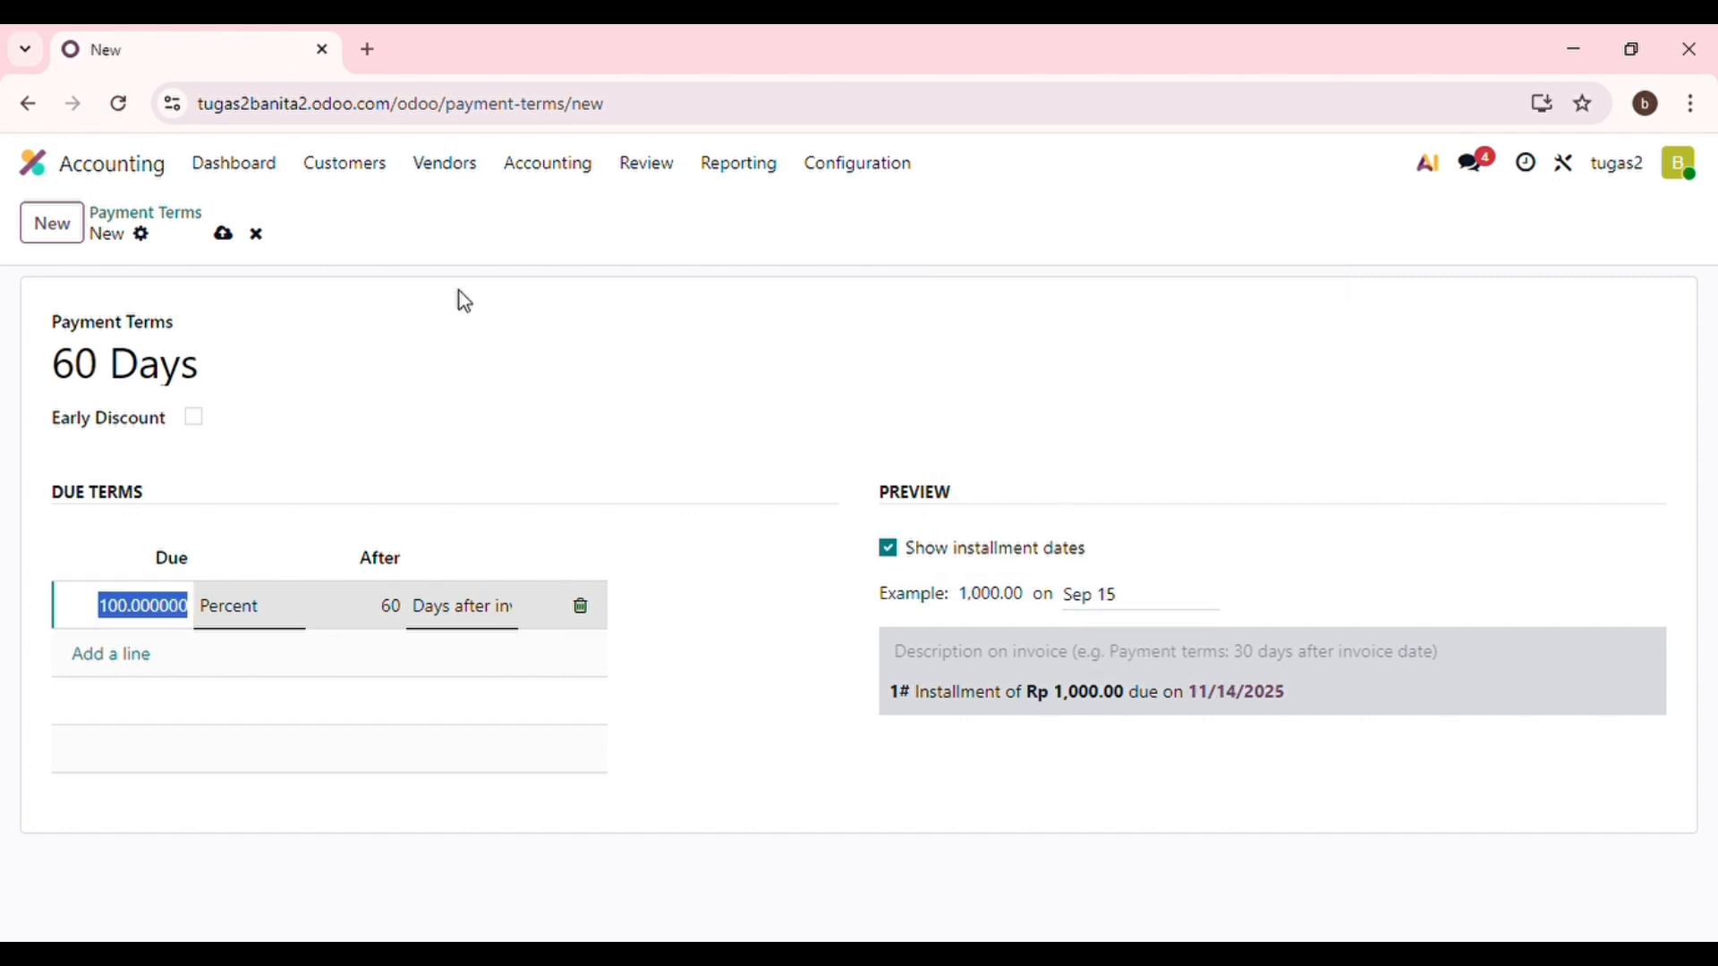
click(223, 234)
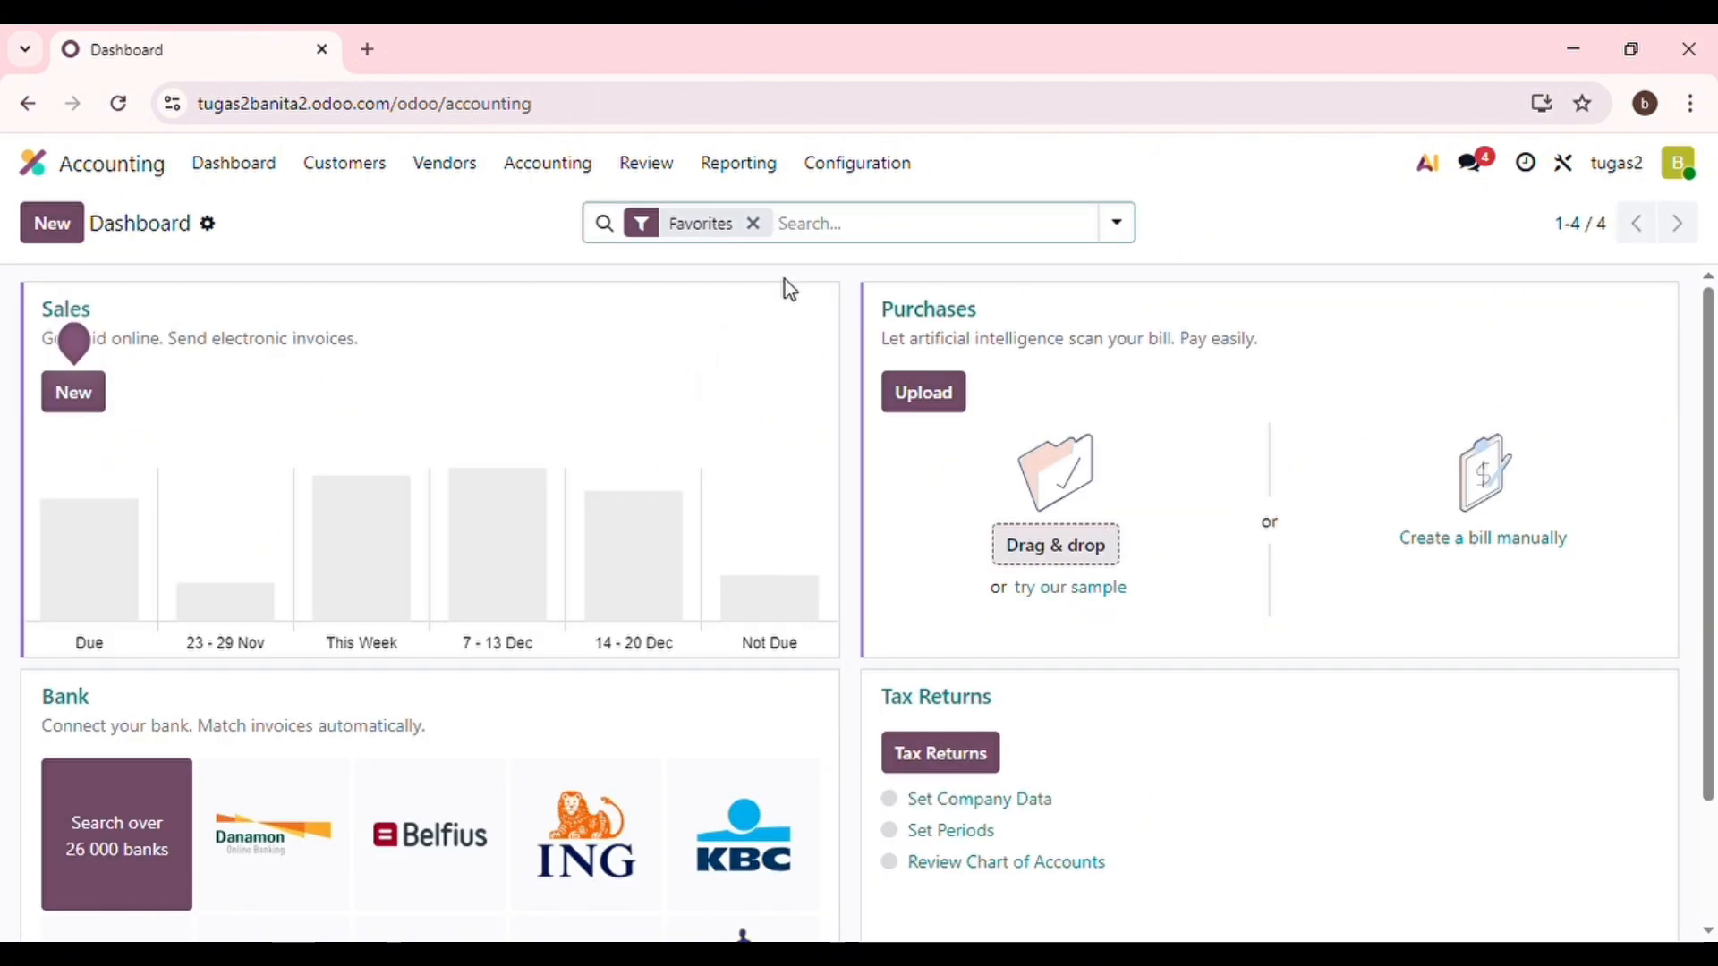
Open the Asset Models list from Accounting Configuration.
click(869, 179)
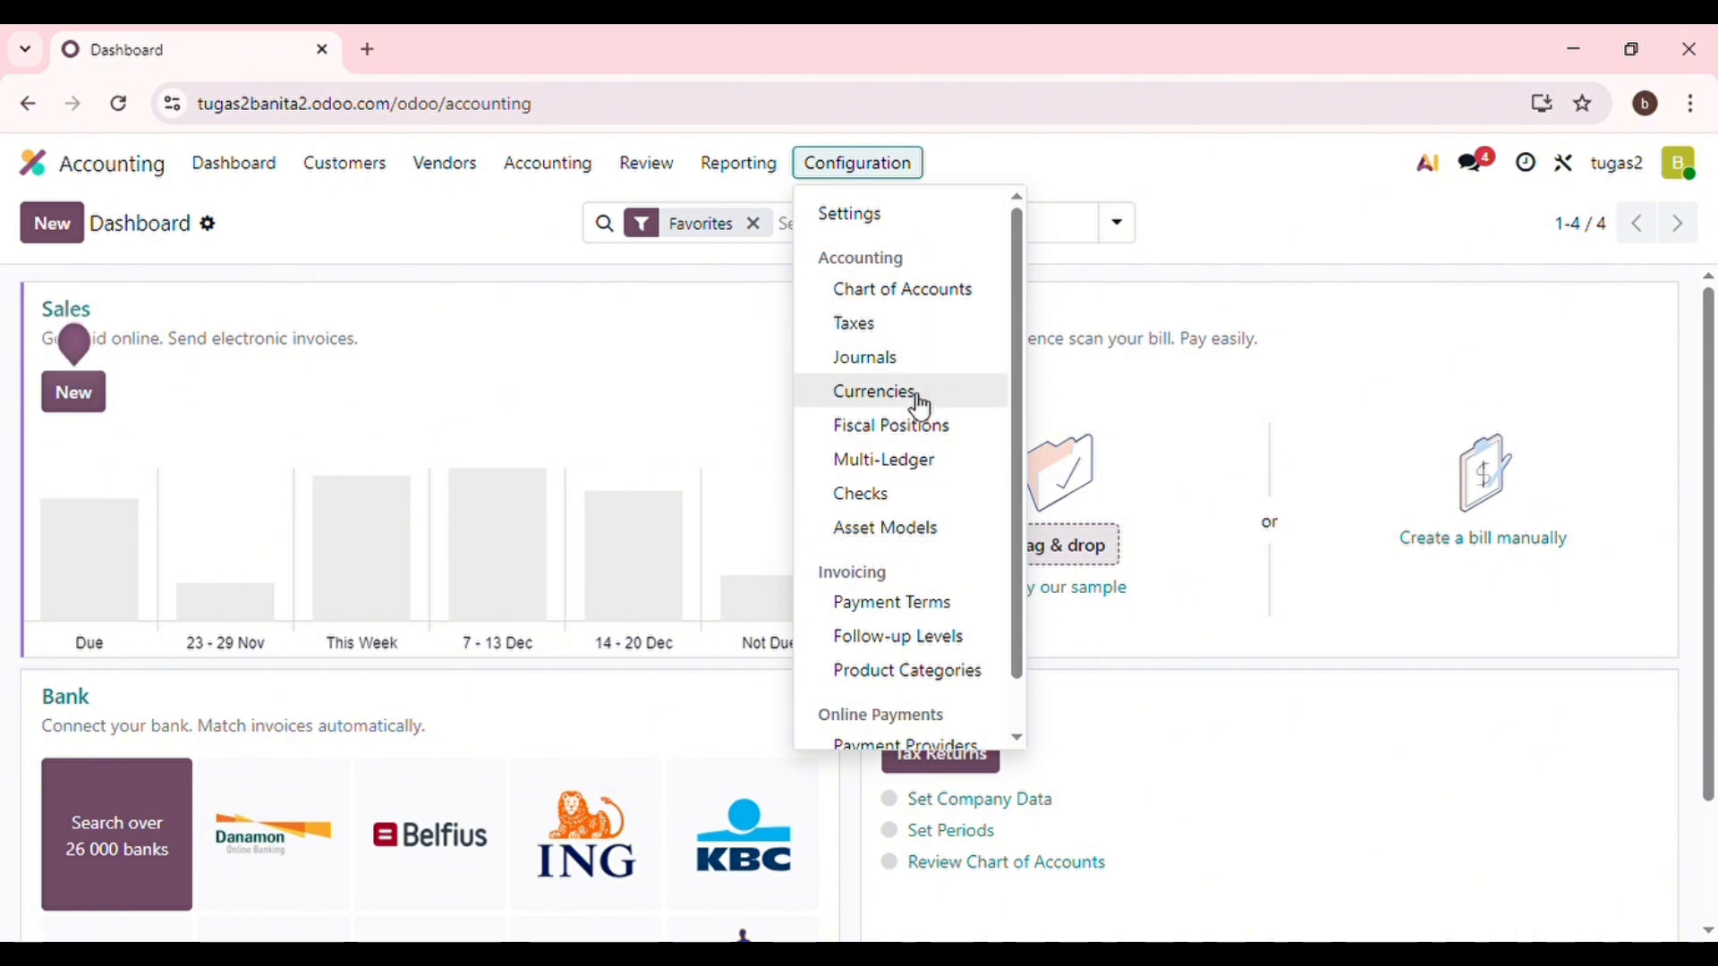
click(920, 535)
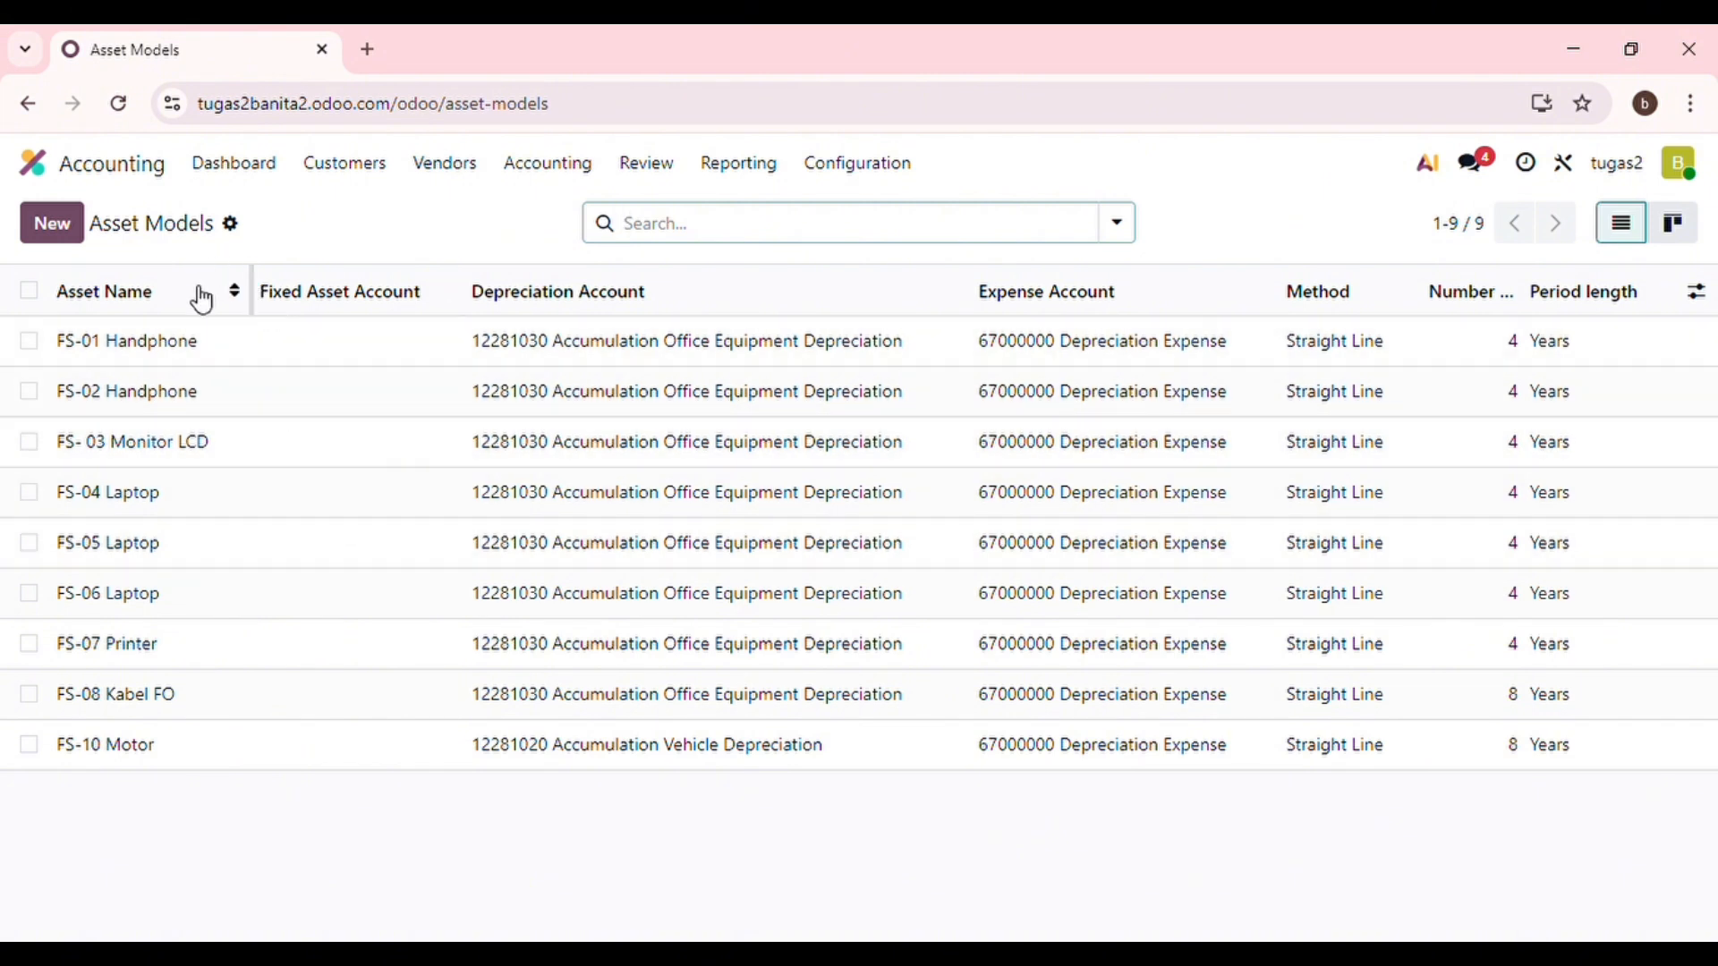
Create a new asset model named FS- 15 Laptop.
click(62, 238)
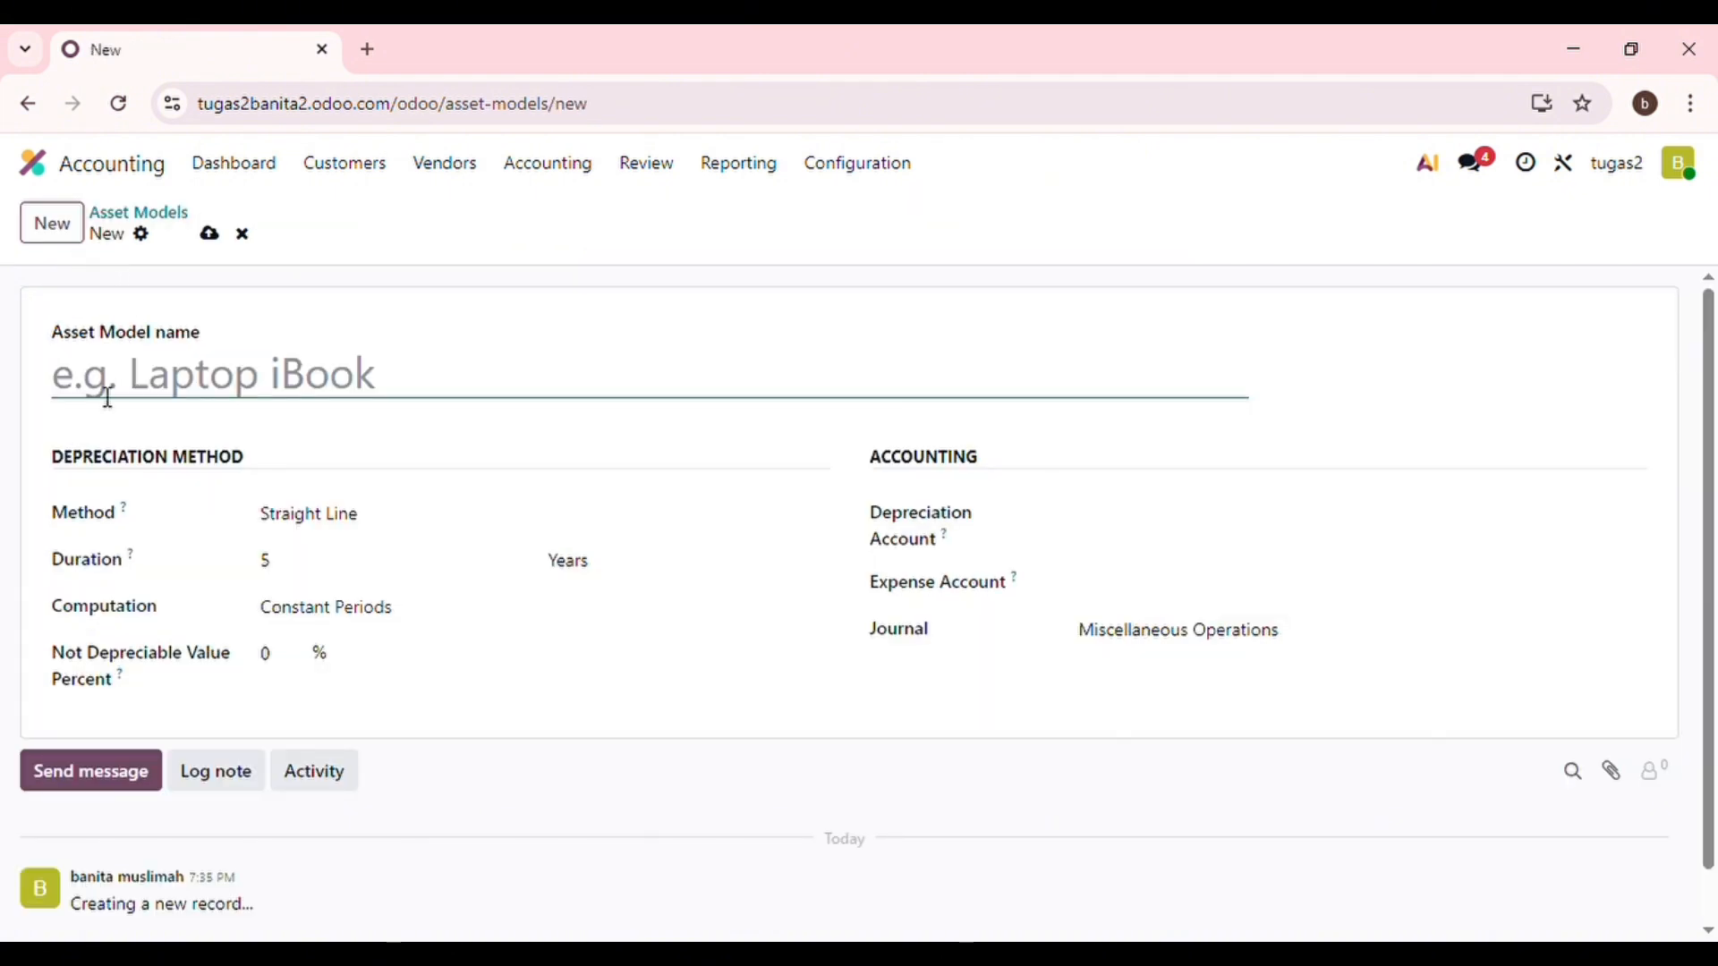
text(f)
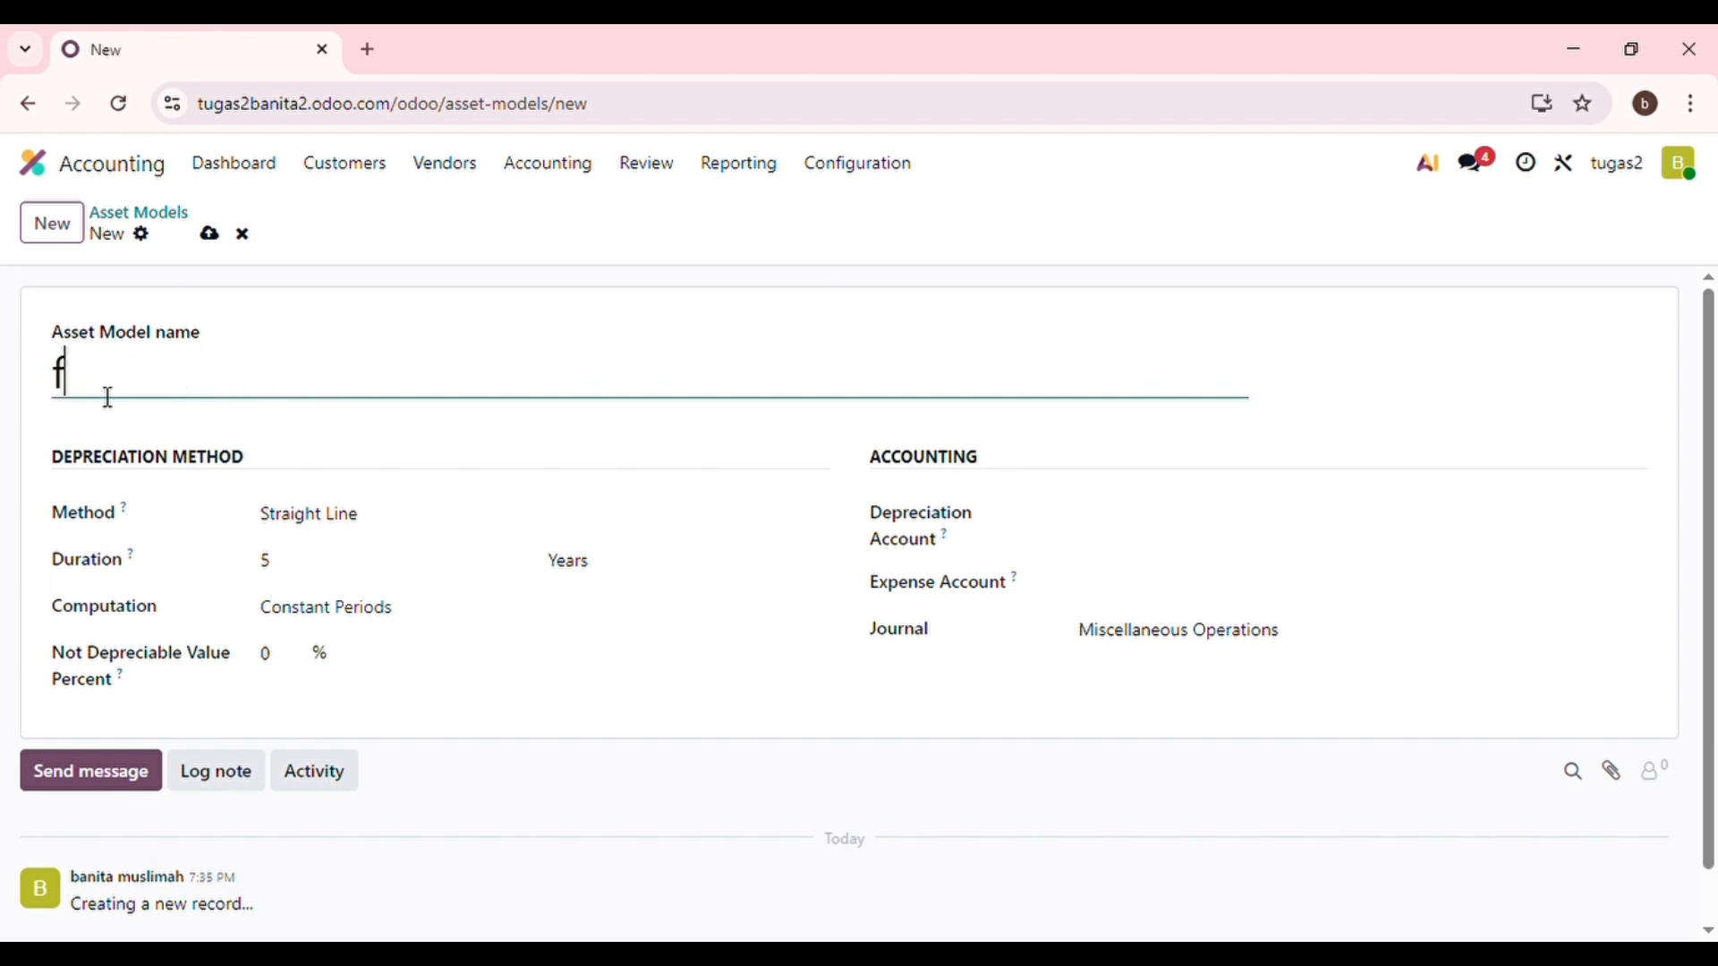
key(BackSpace)
text(FS- 15 Lapto)
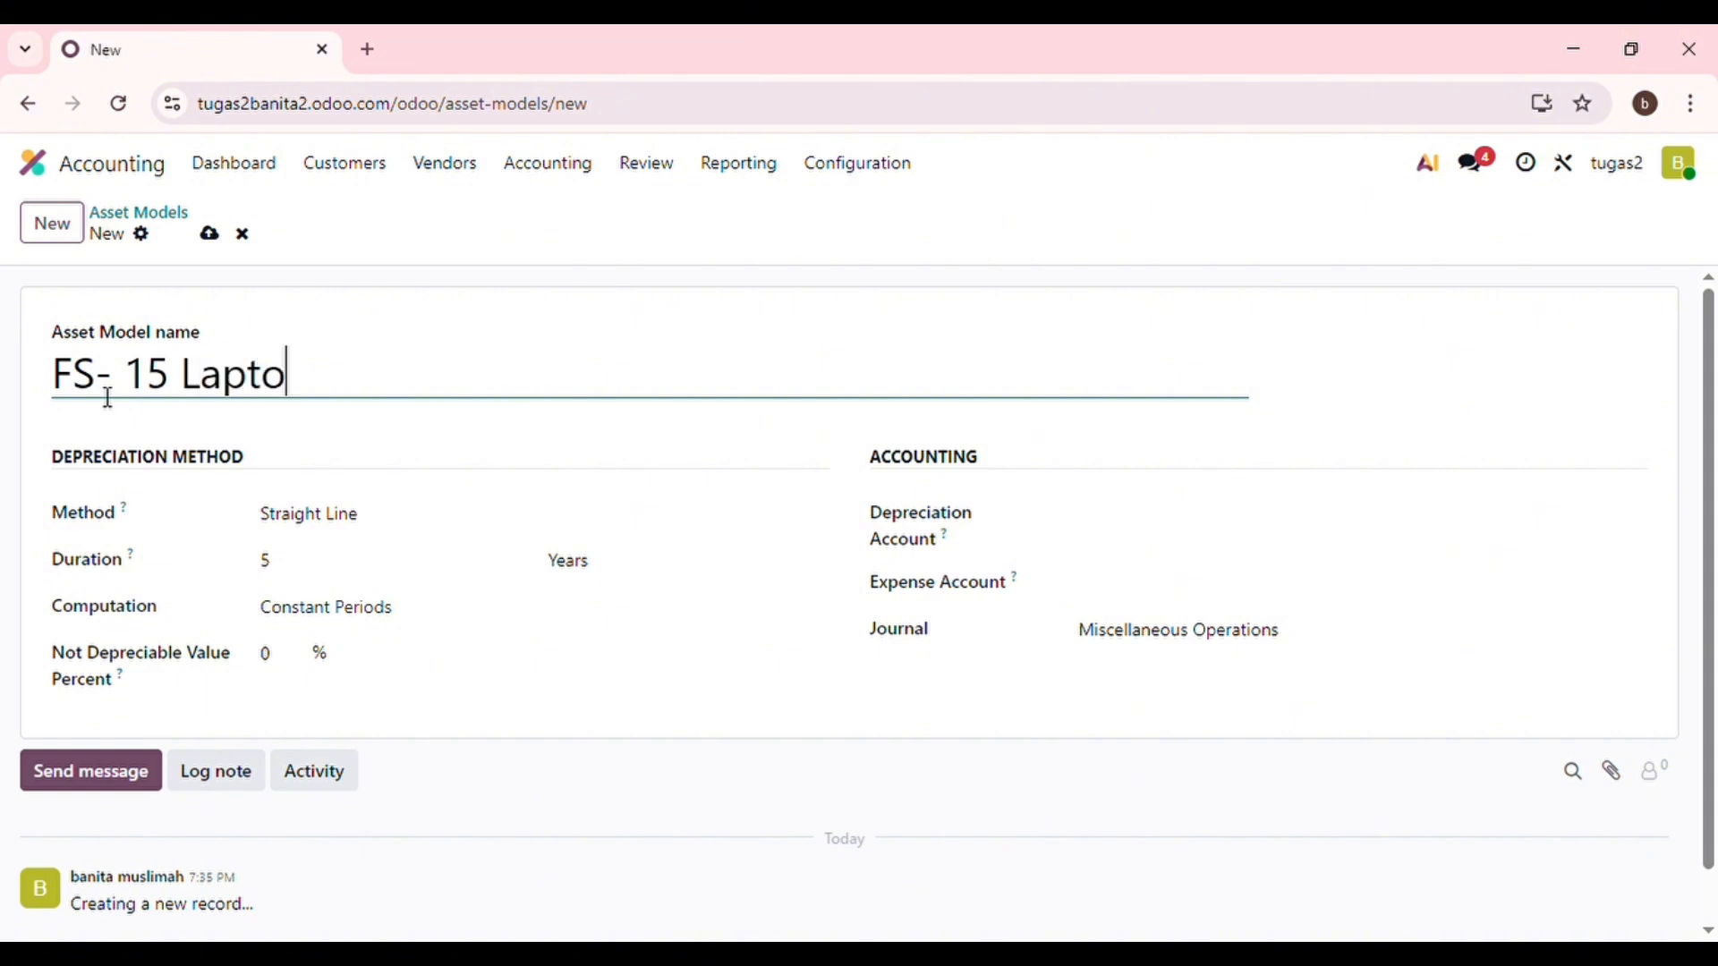
text(p)
click(119, 375)
key(BackSpace)
Set the model's duration to 4 years and its not depreciable value to 25%.
click(287, 575)
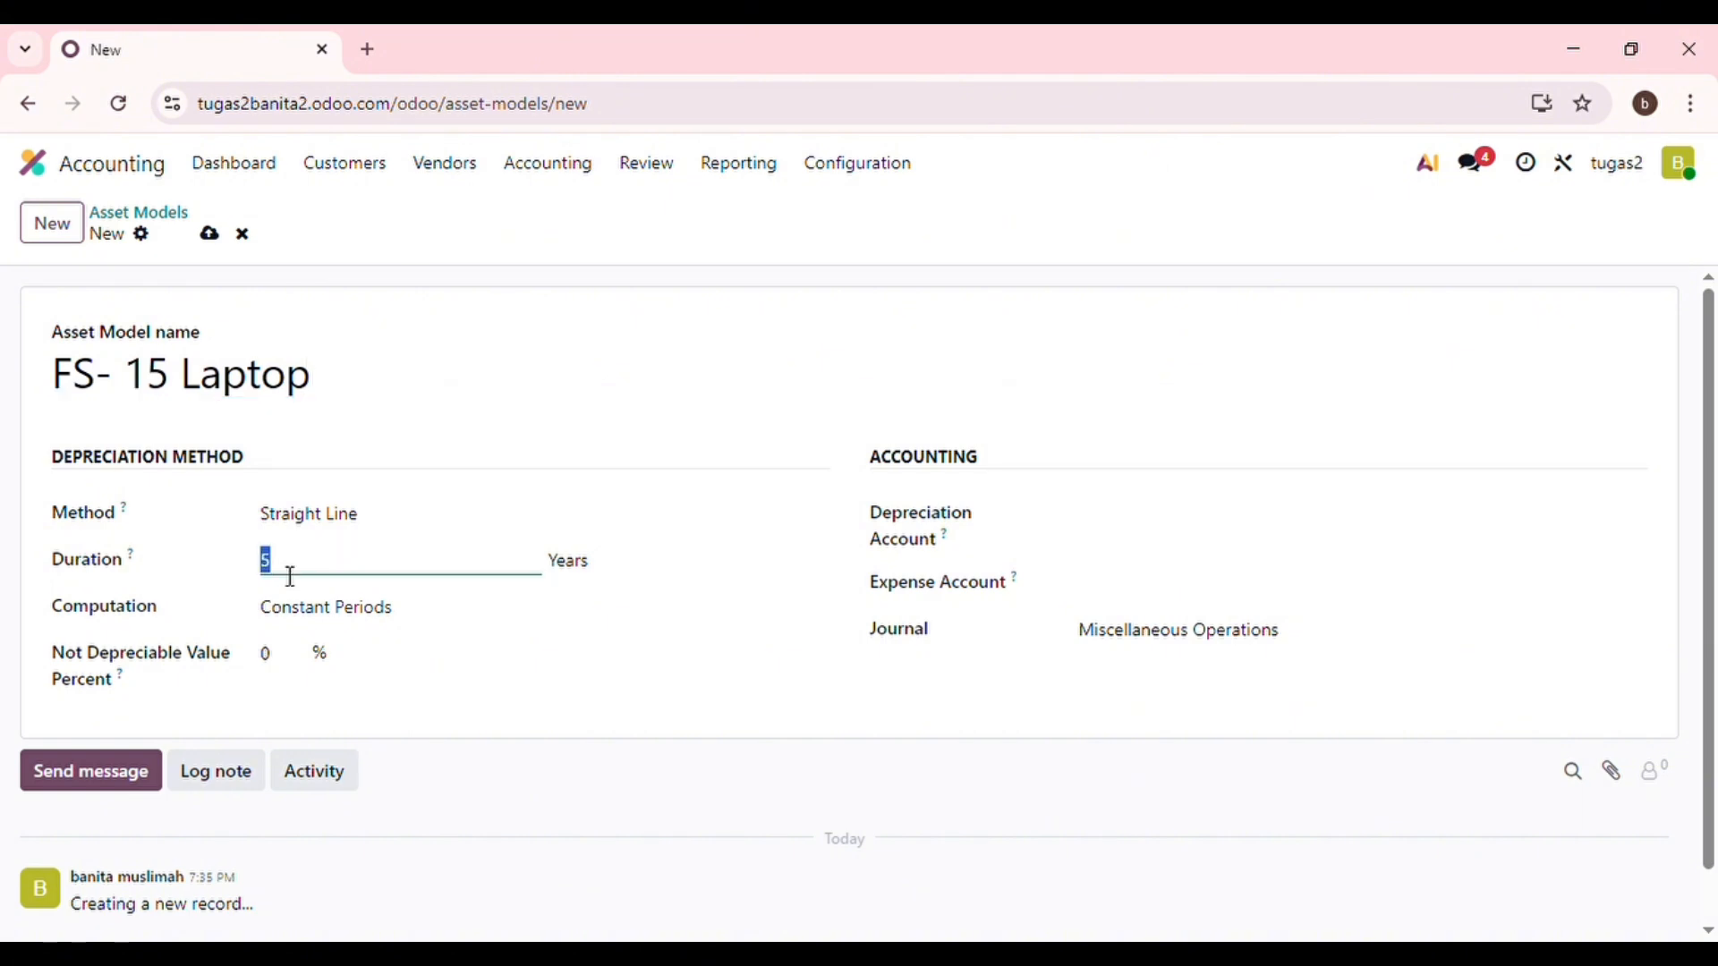
key(BackSpace)
click(280, 675)
text(25)
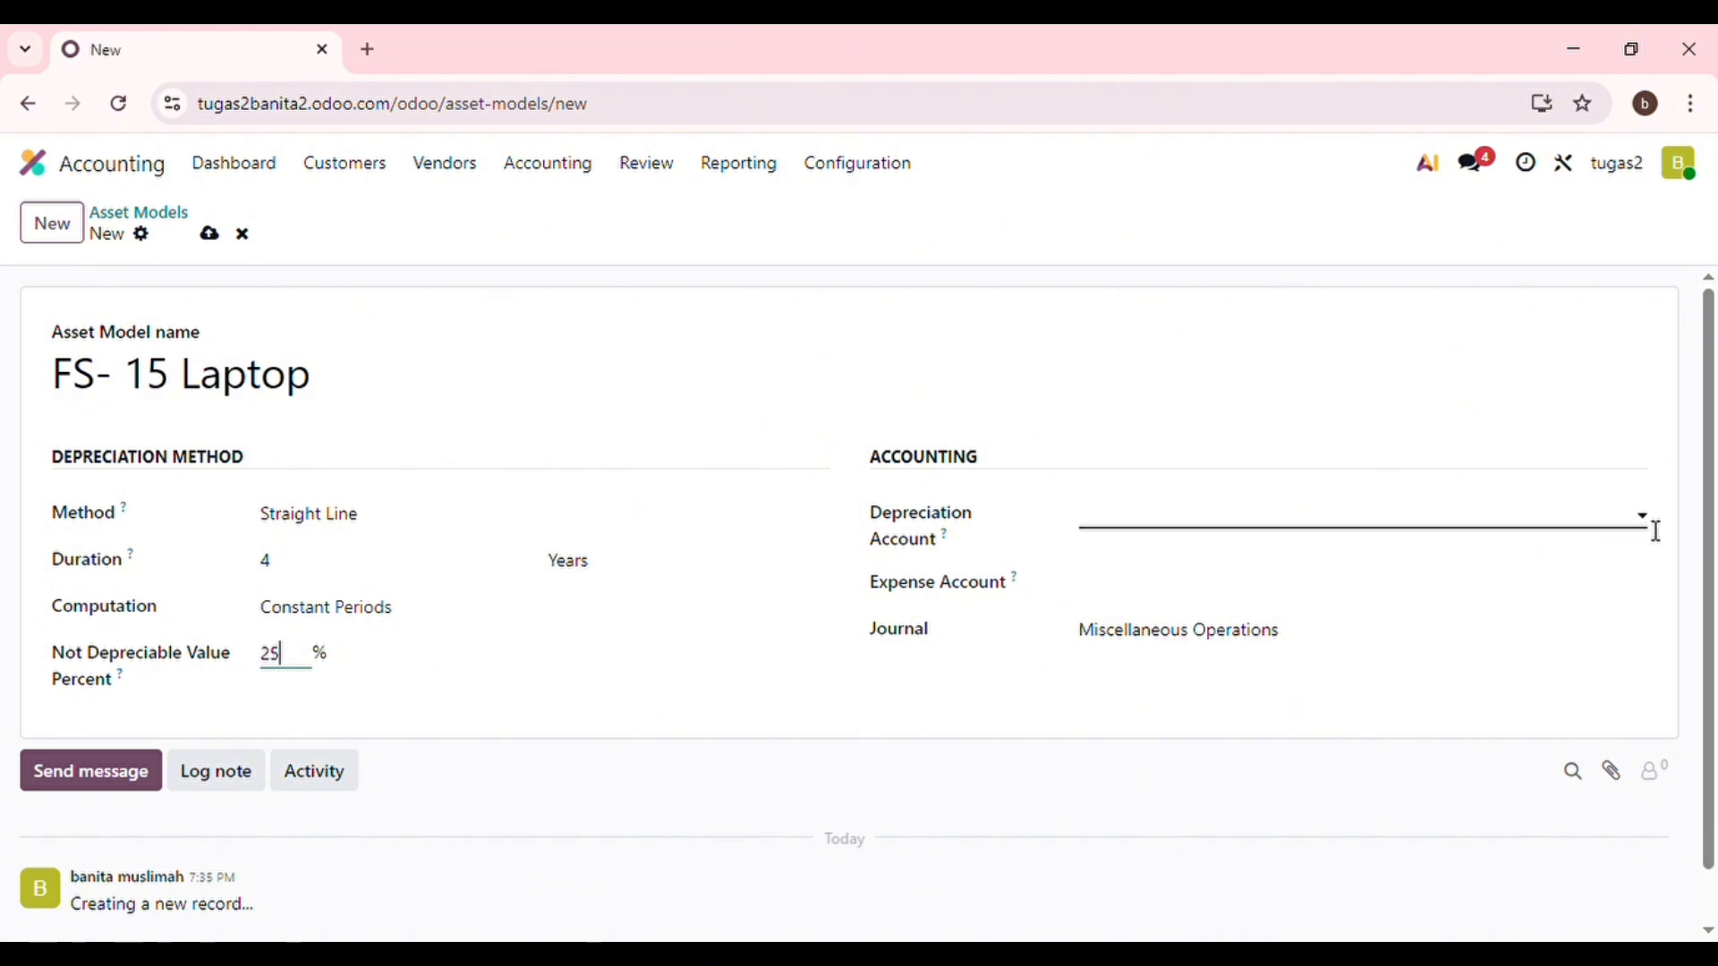
click(1656, 530)
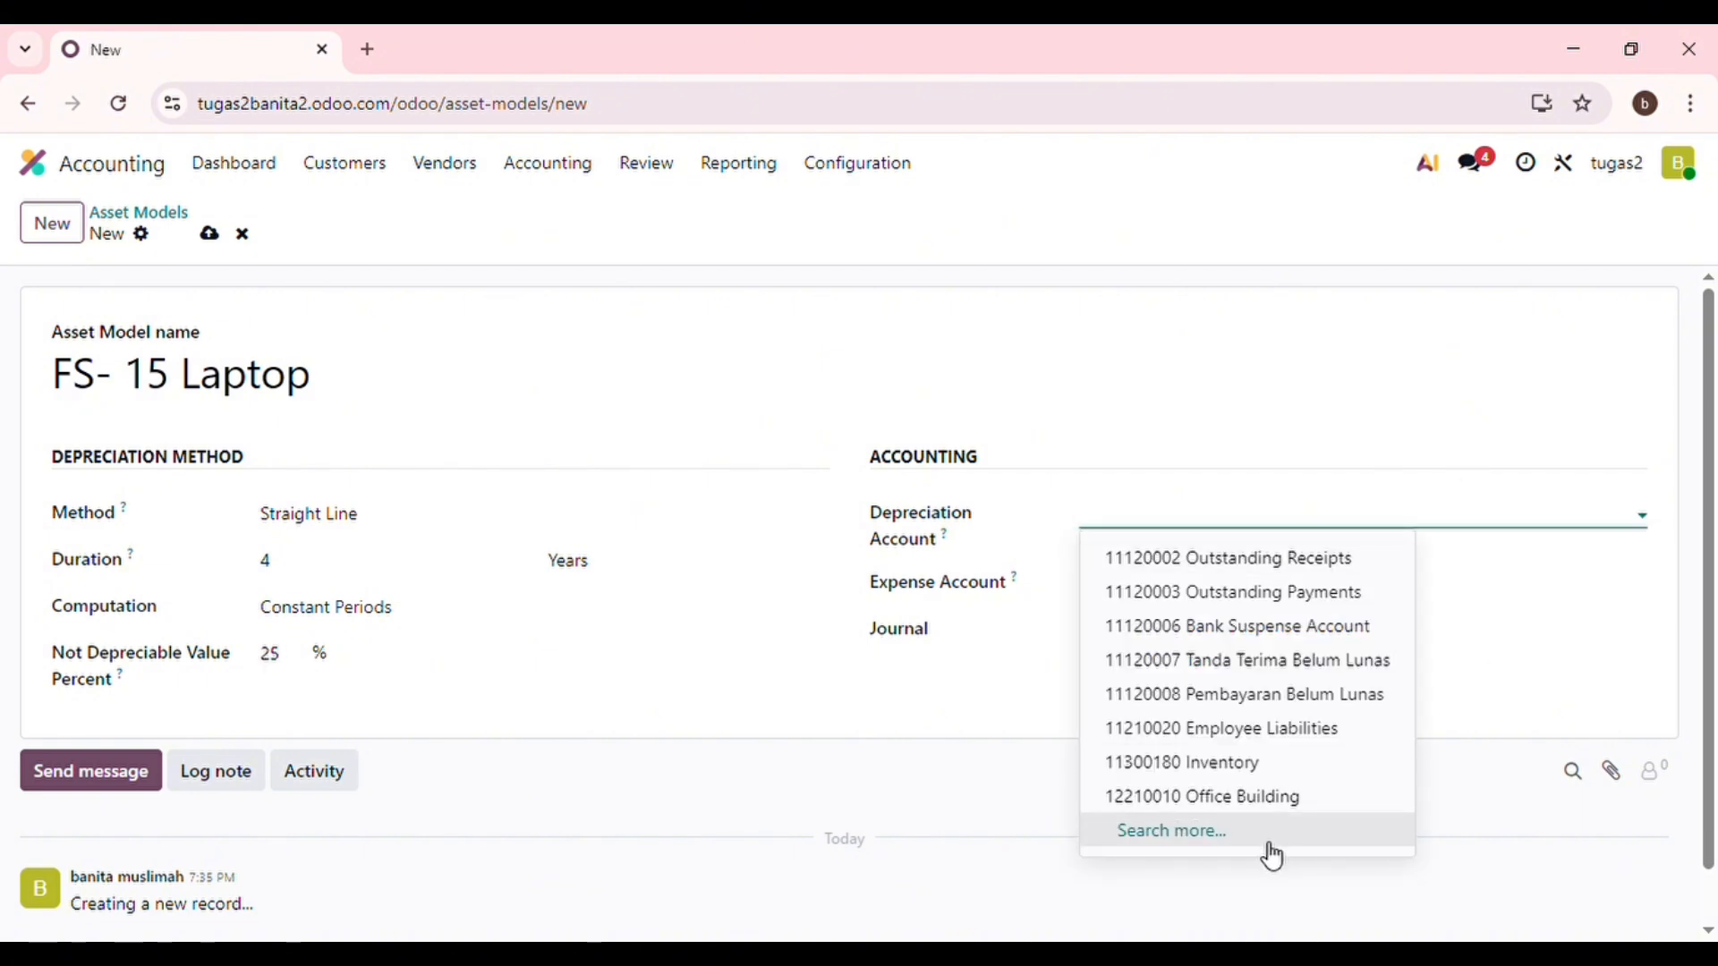
Search all depreciation accounts for code 12281030.
click(1267, 844)
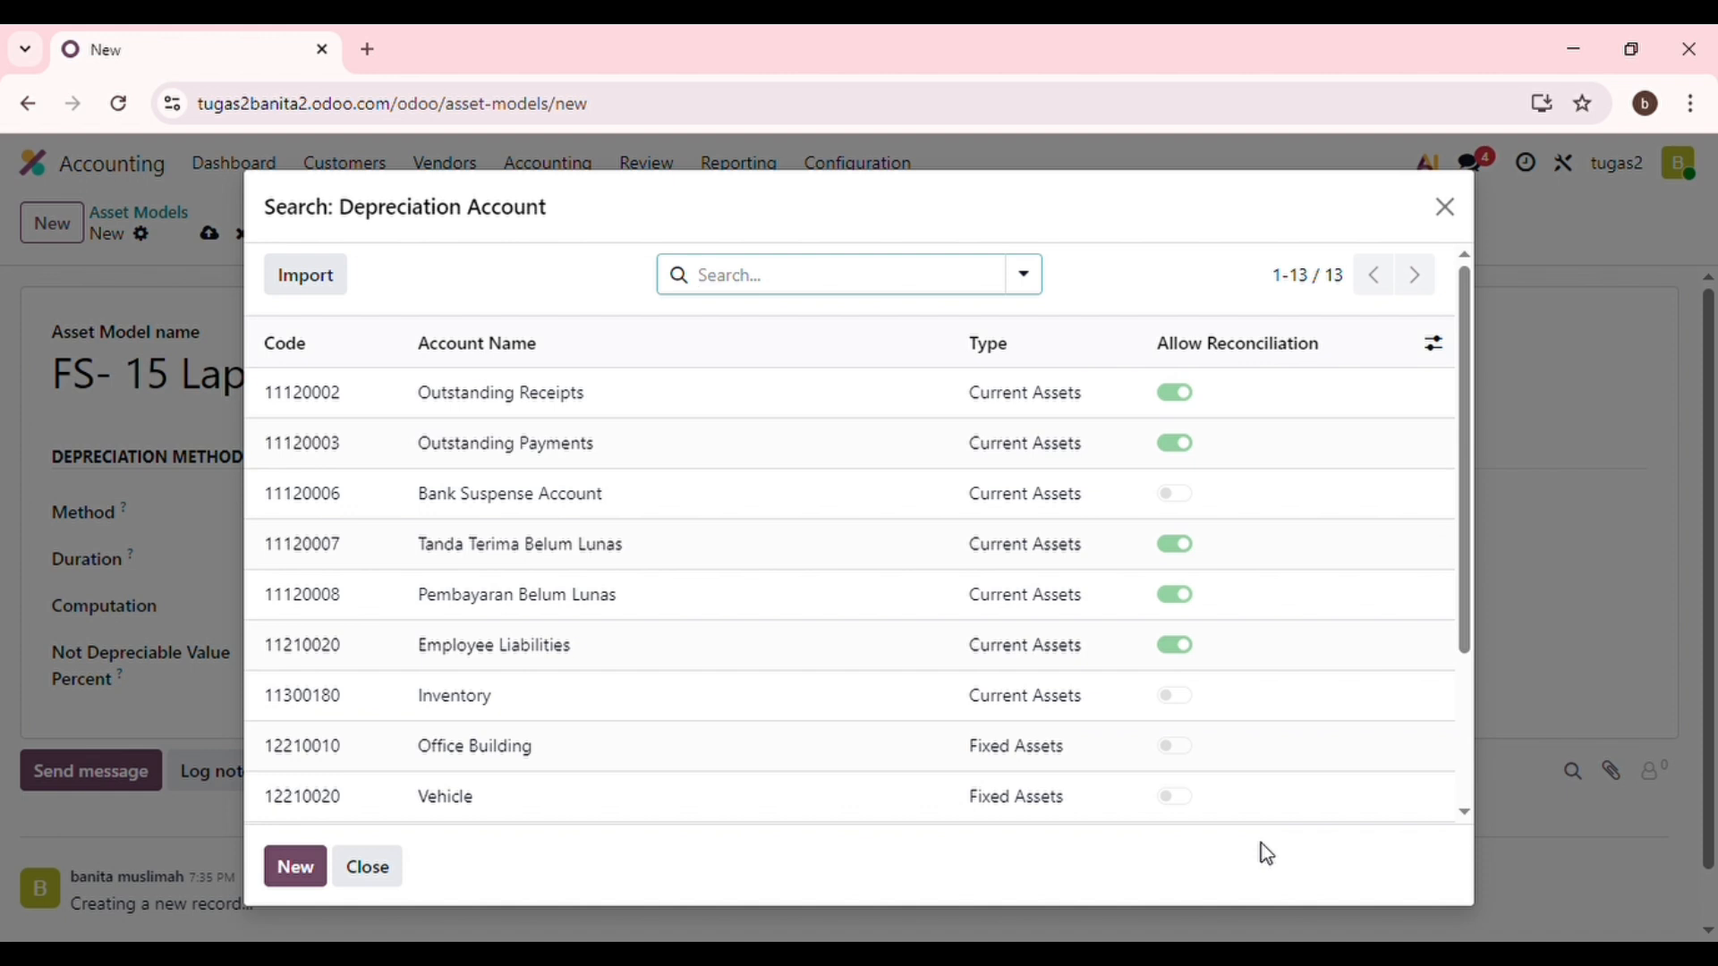
text(11)
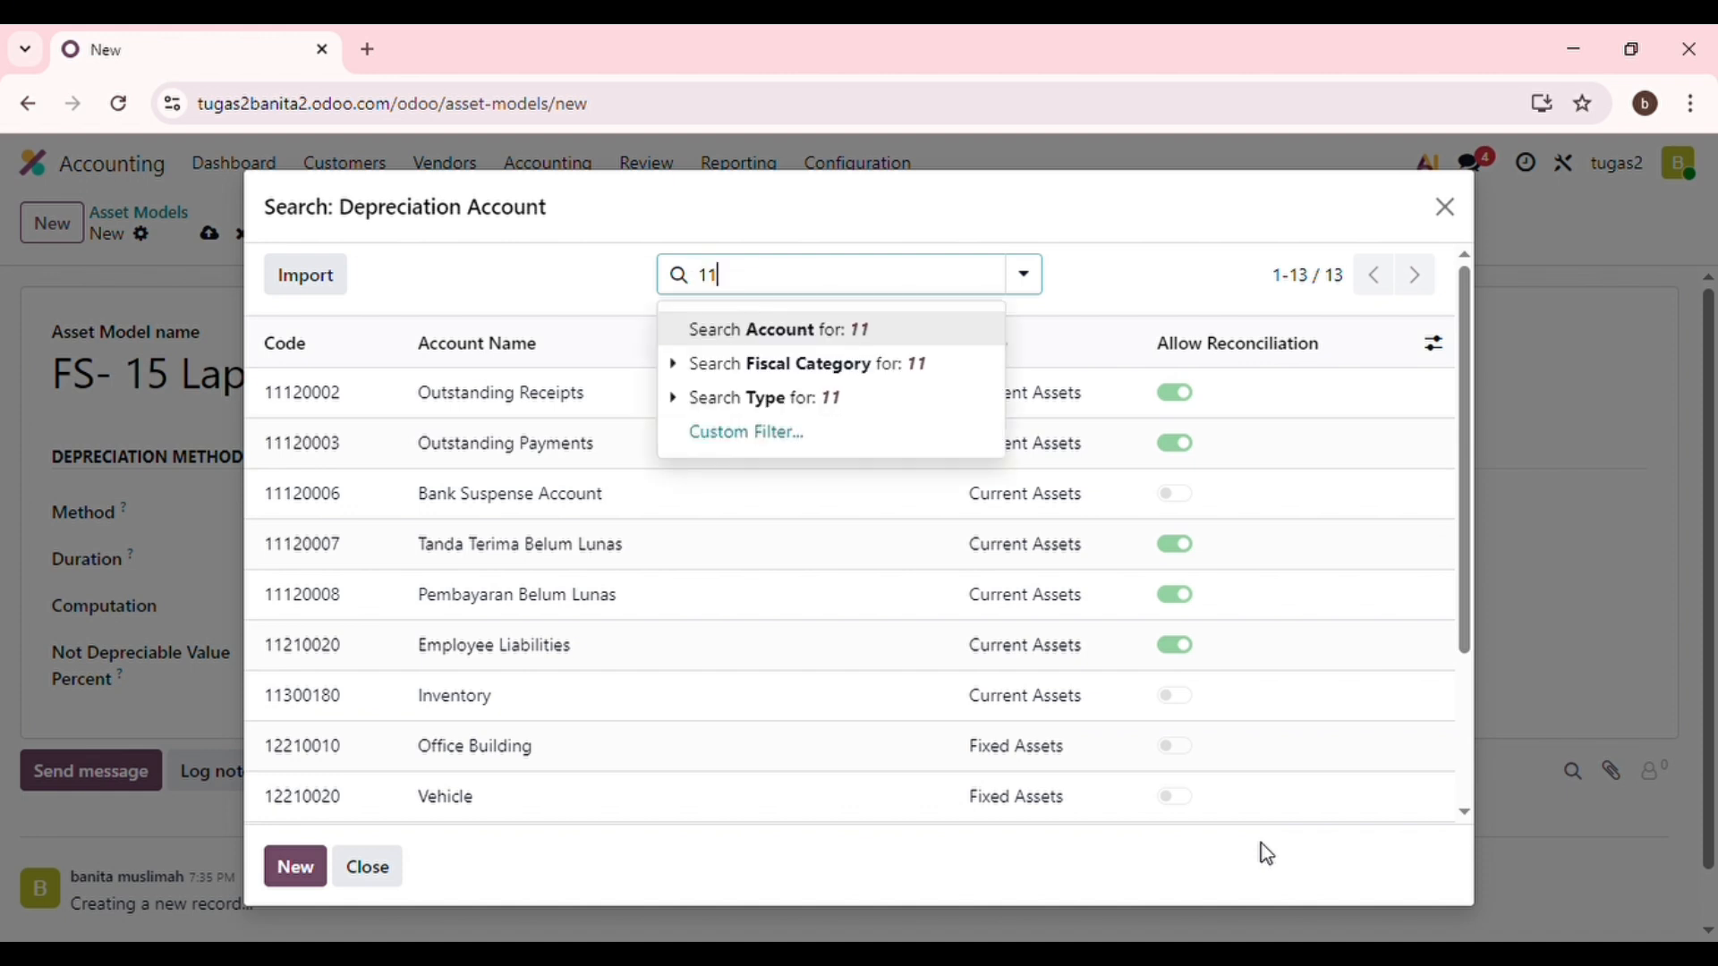
key(BackSpace)
text(2281)
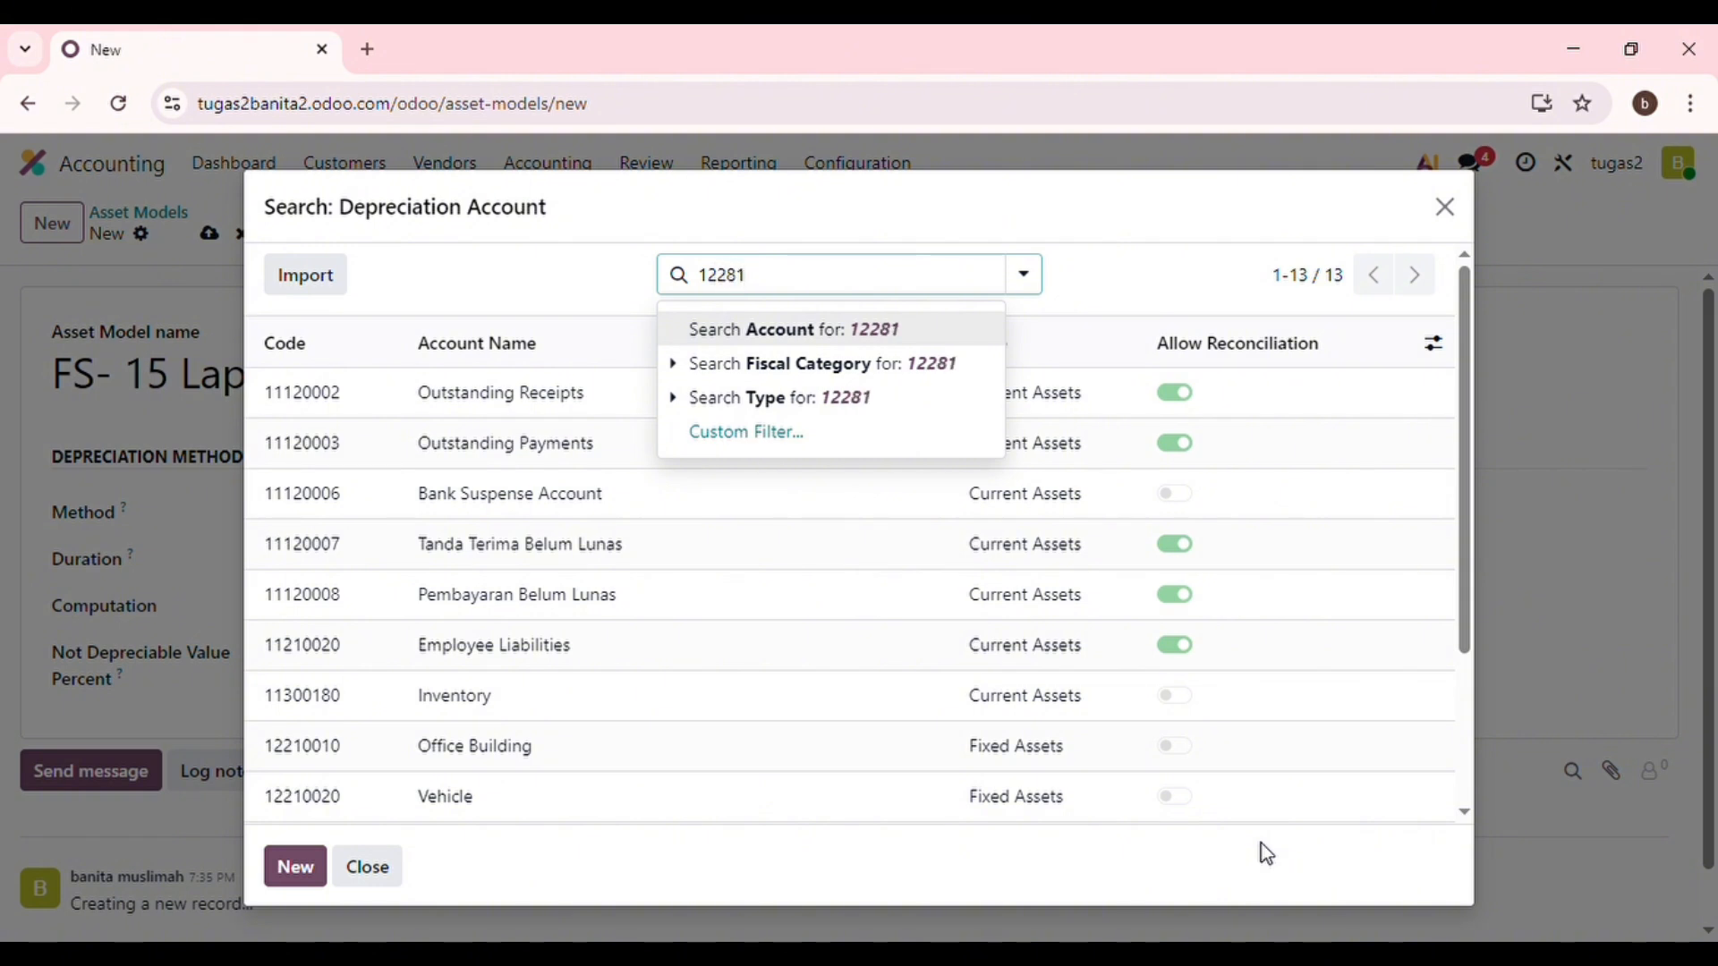
text(030)
key(Return)
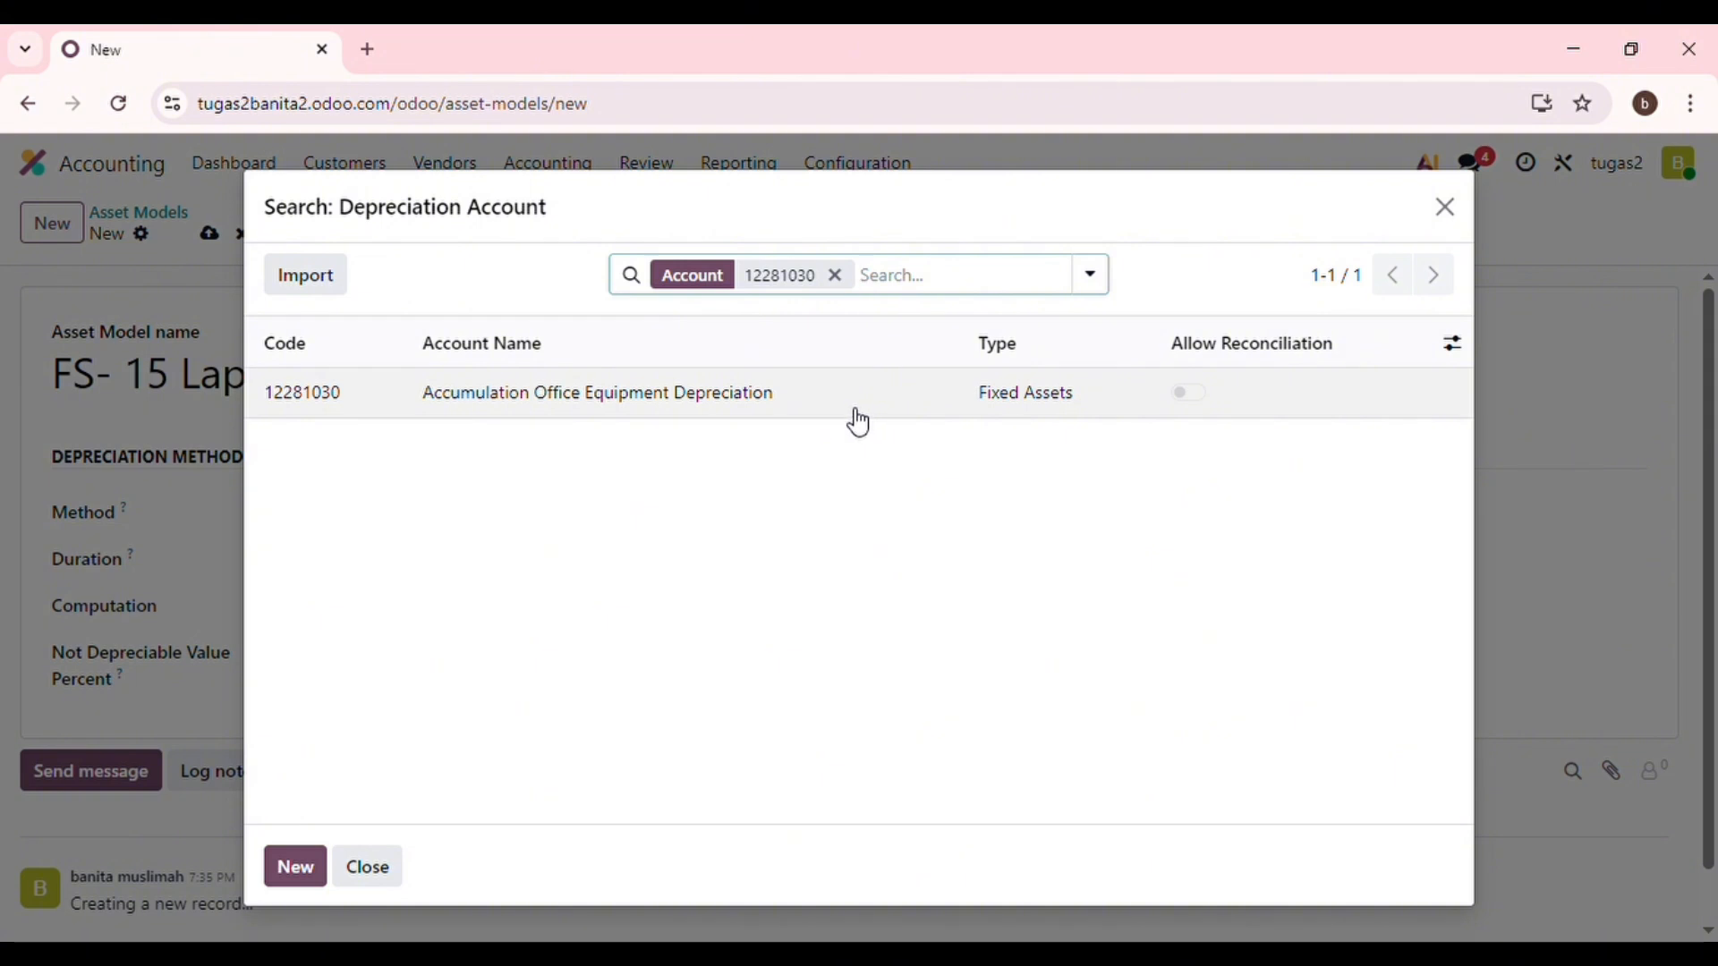
Set depreciation account 12281030 and expense account 67000000 Depreciation Expense on the laptop model.
click(762, 397)
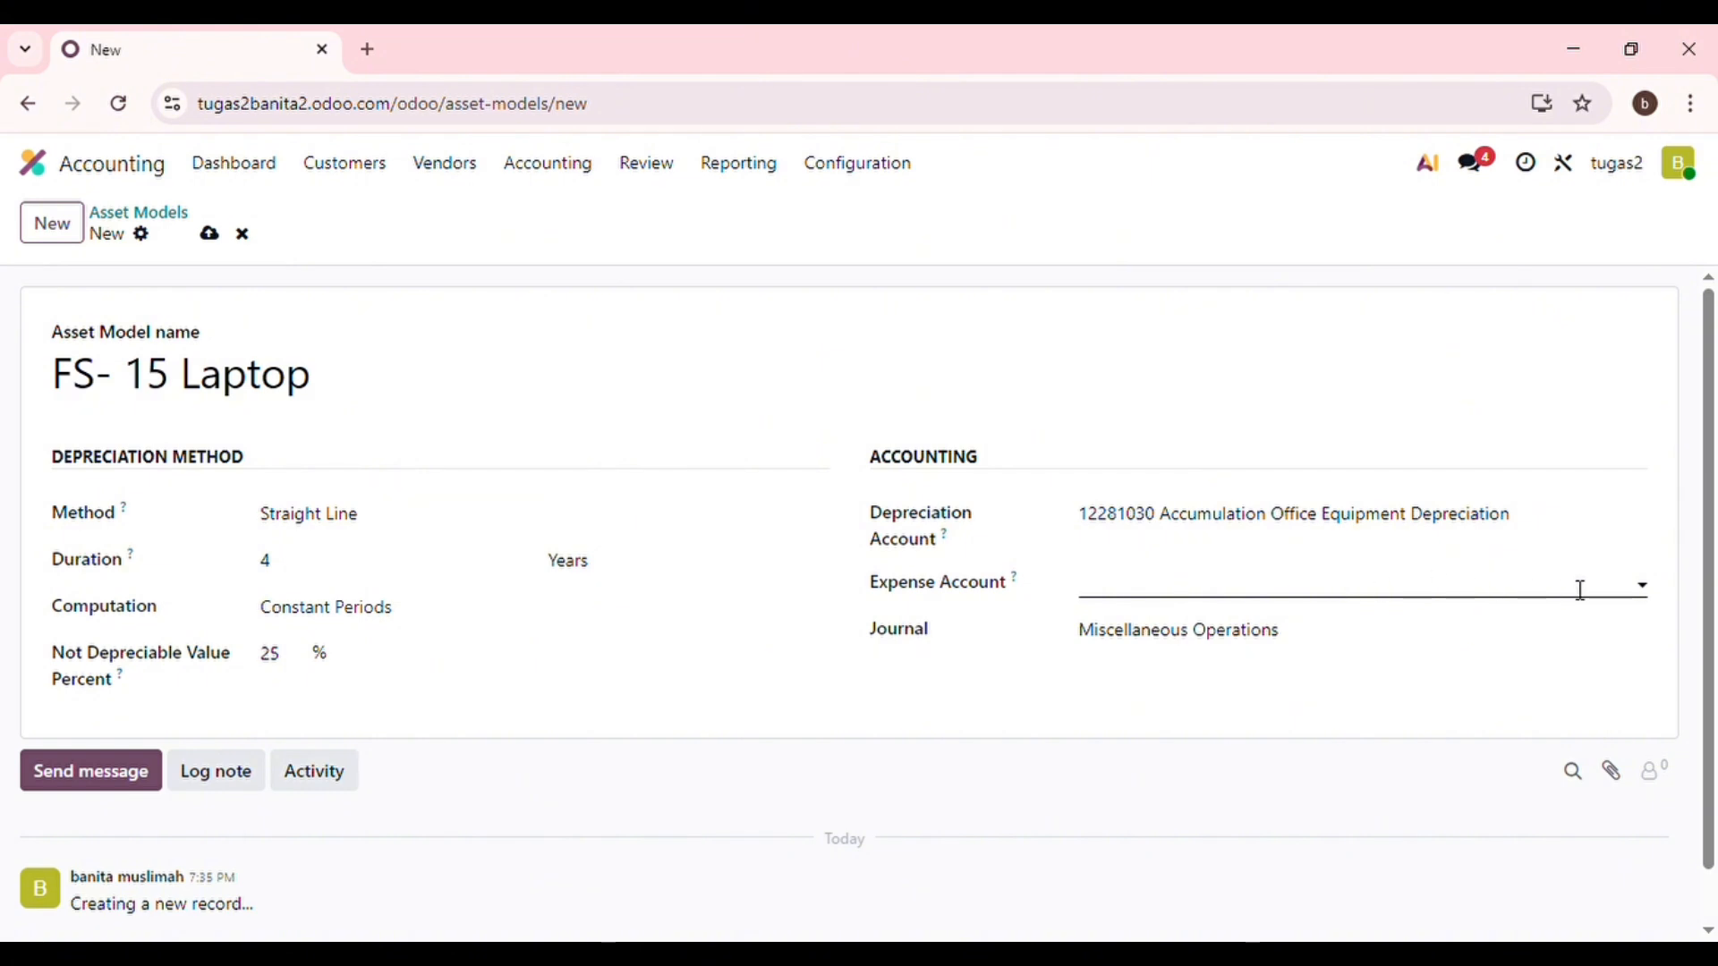
click(1656, 601)
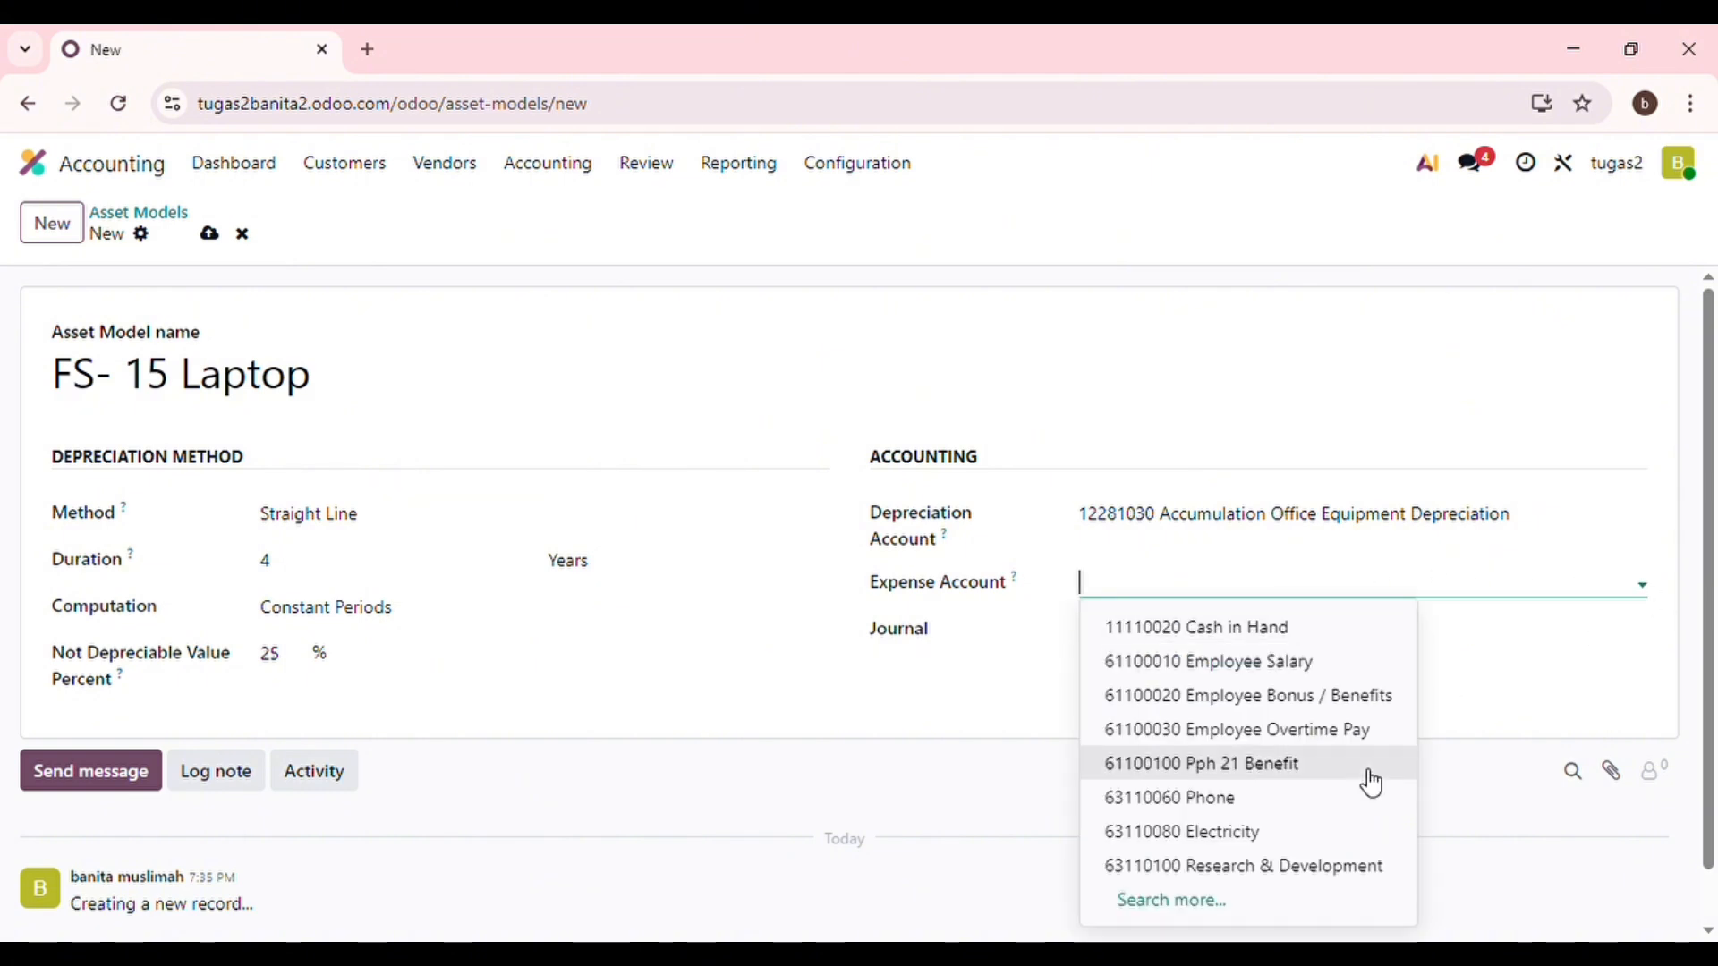
click(1235, 915)
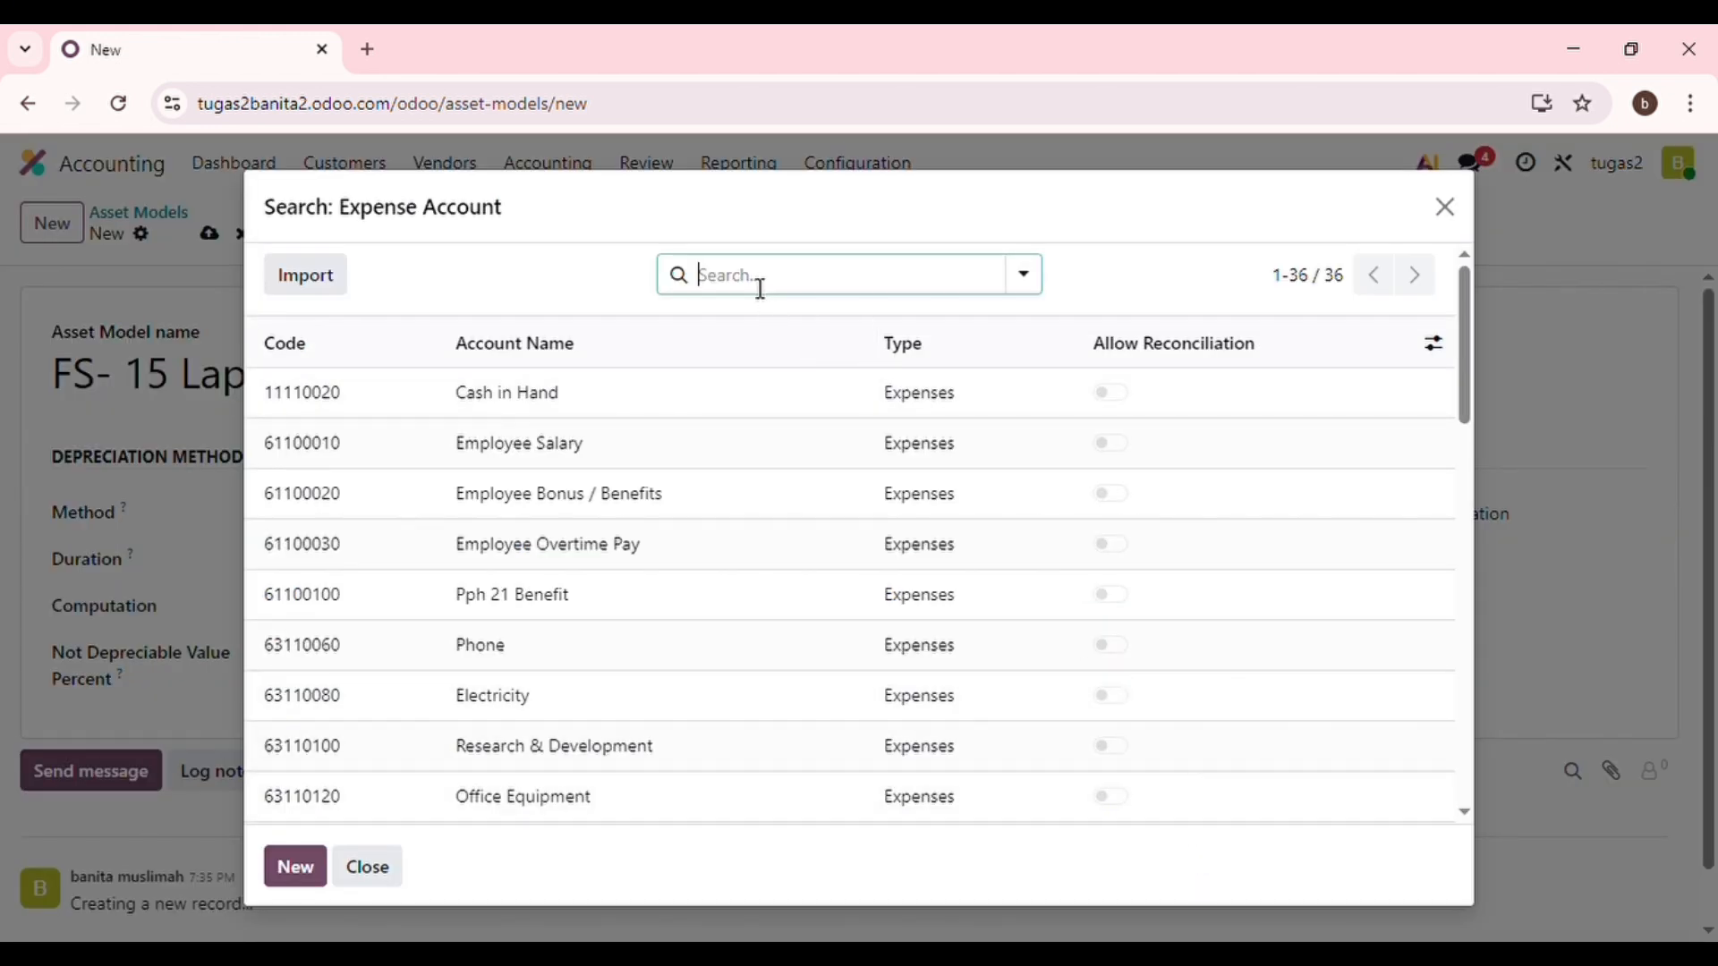
text(67)
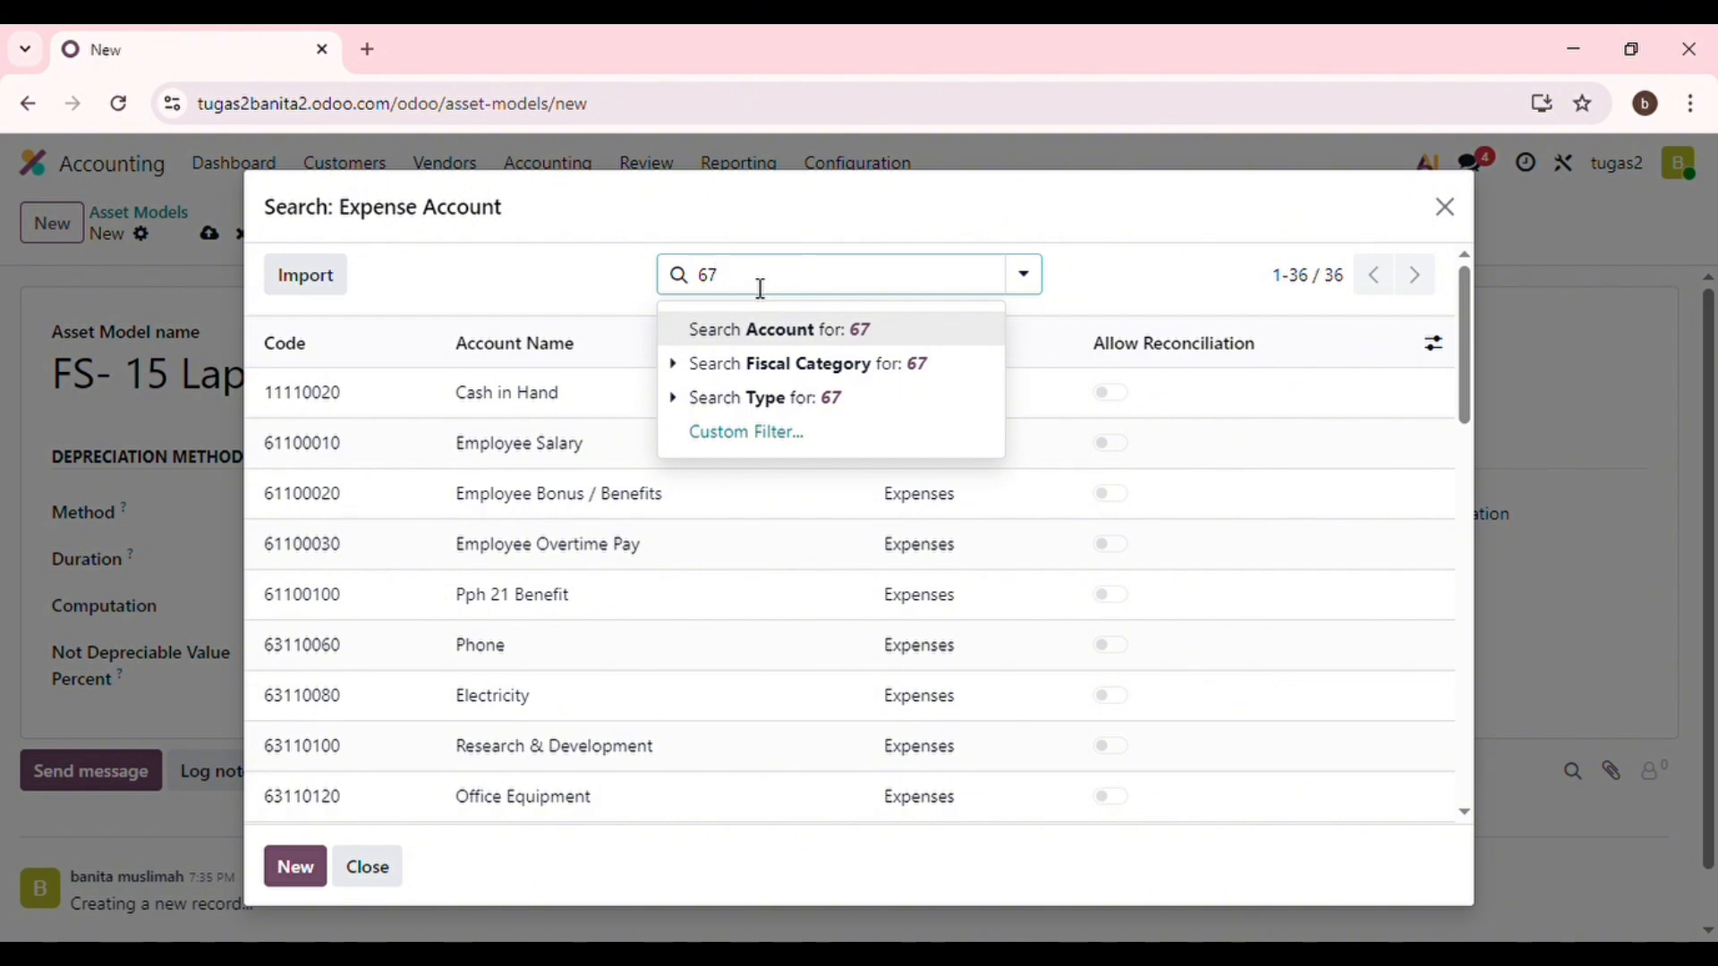
text(000)
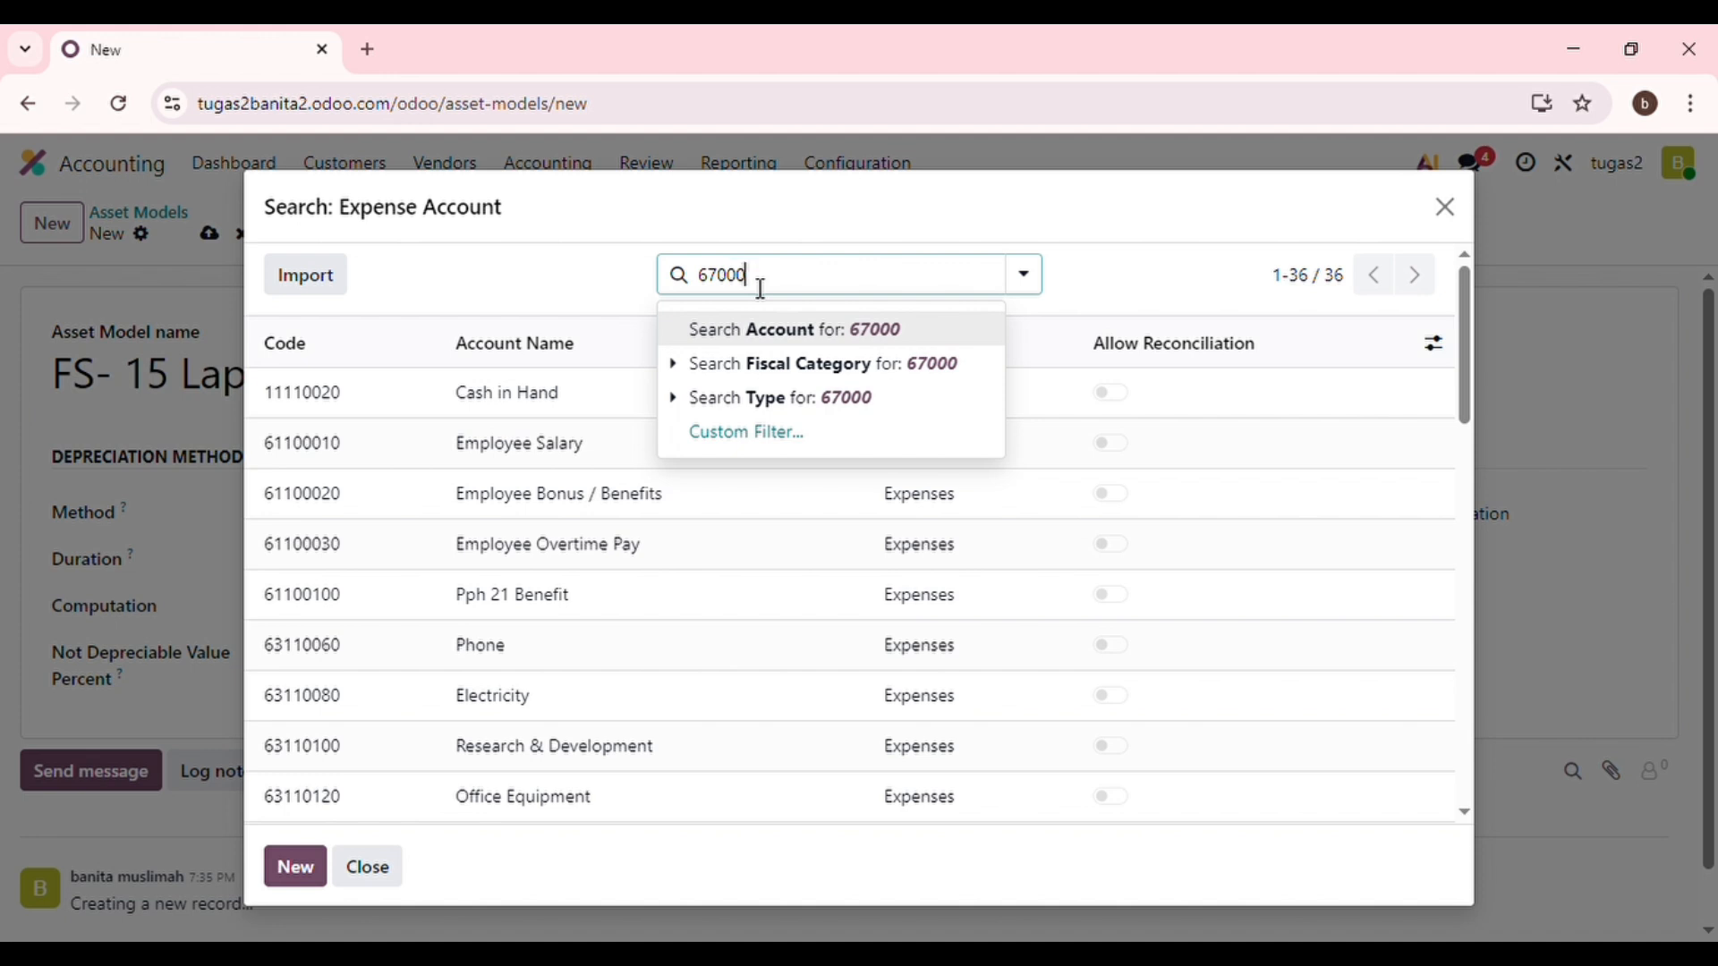
text(000)
key(Return)
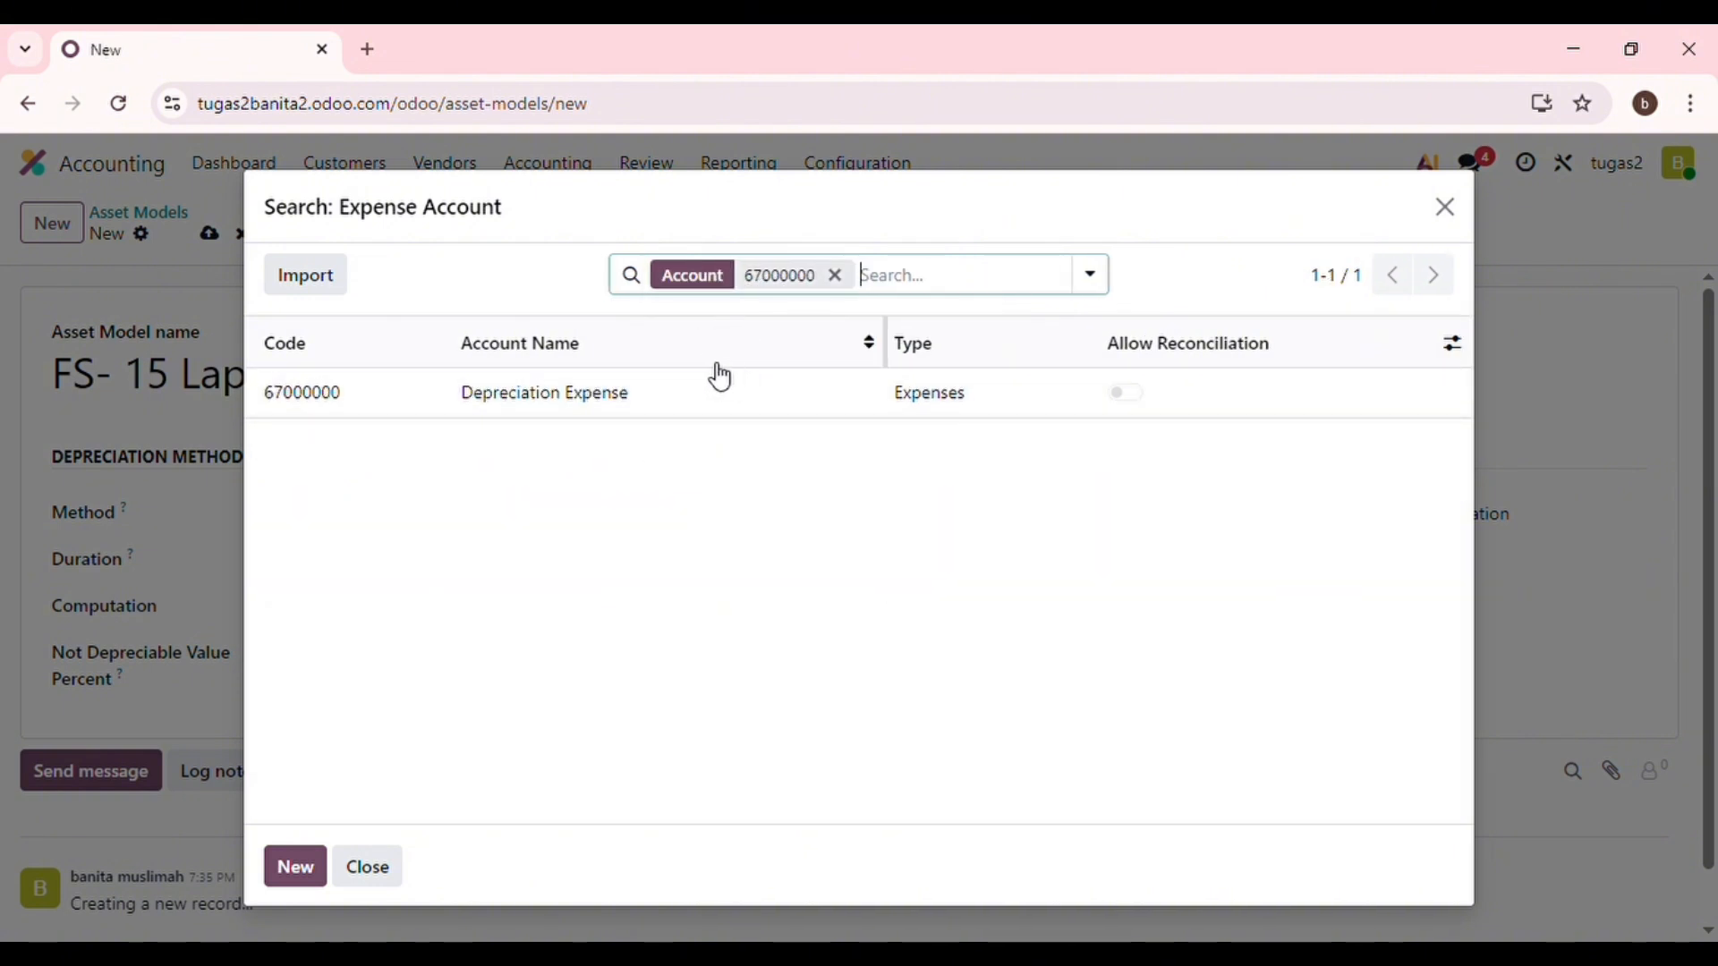
click(658, 413)
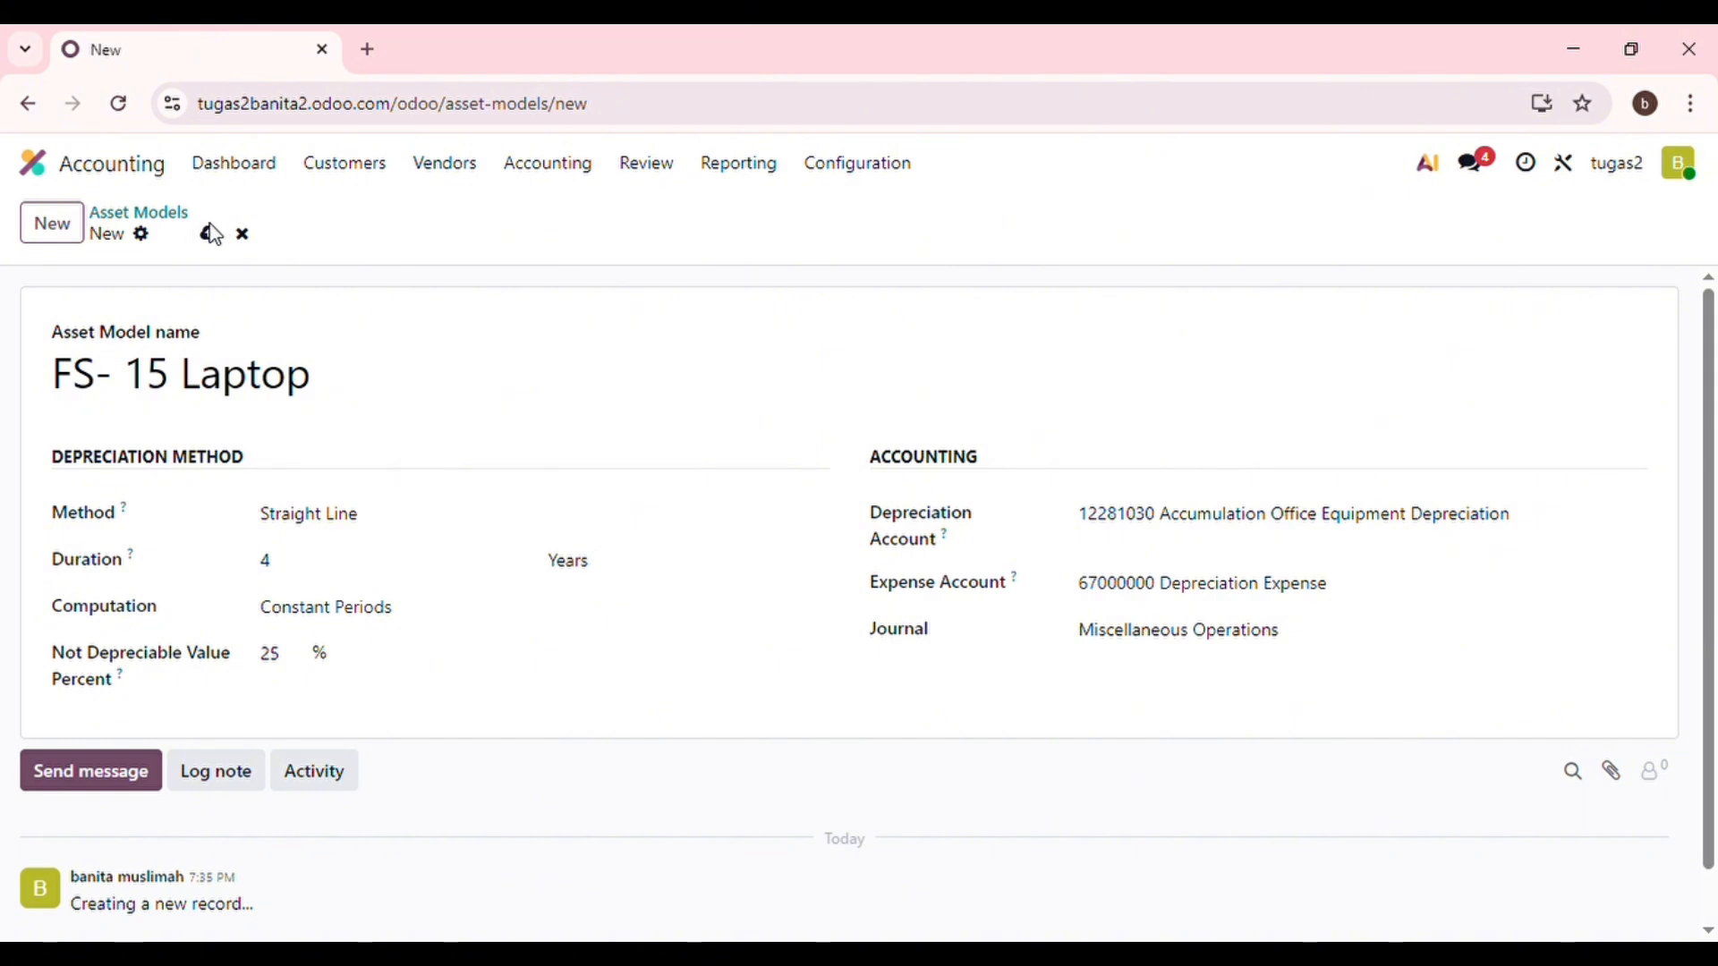
Go back to the Dashboard and start a new tax from Configuration > Taxes.
click(228, 166)
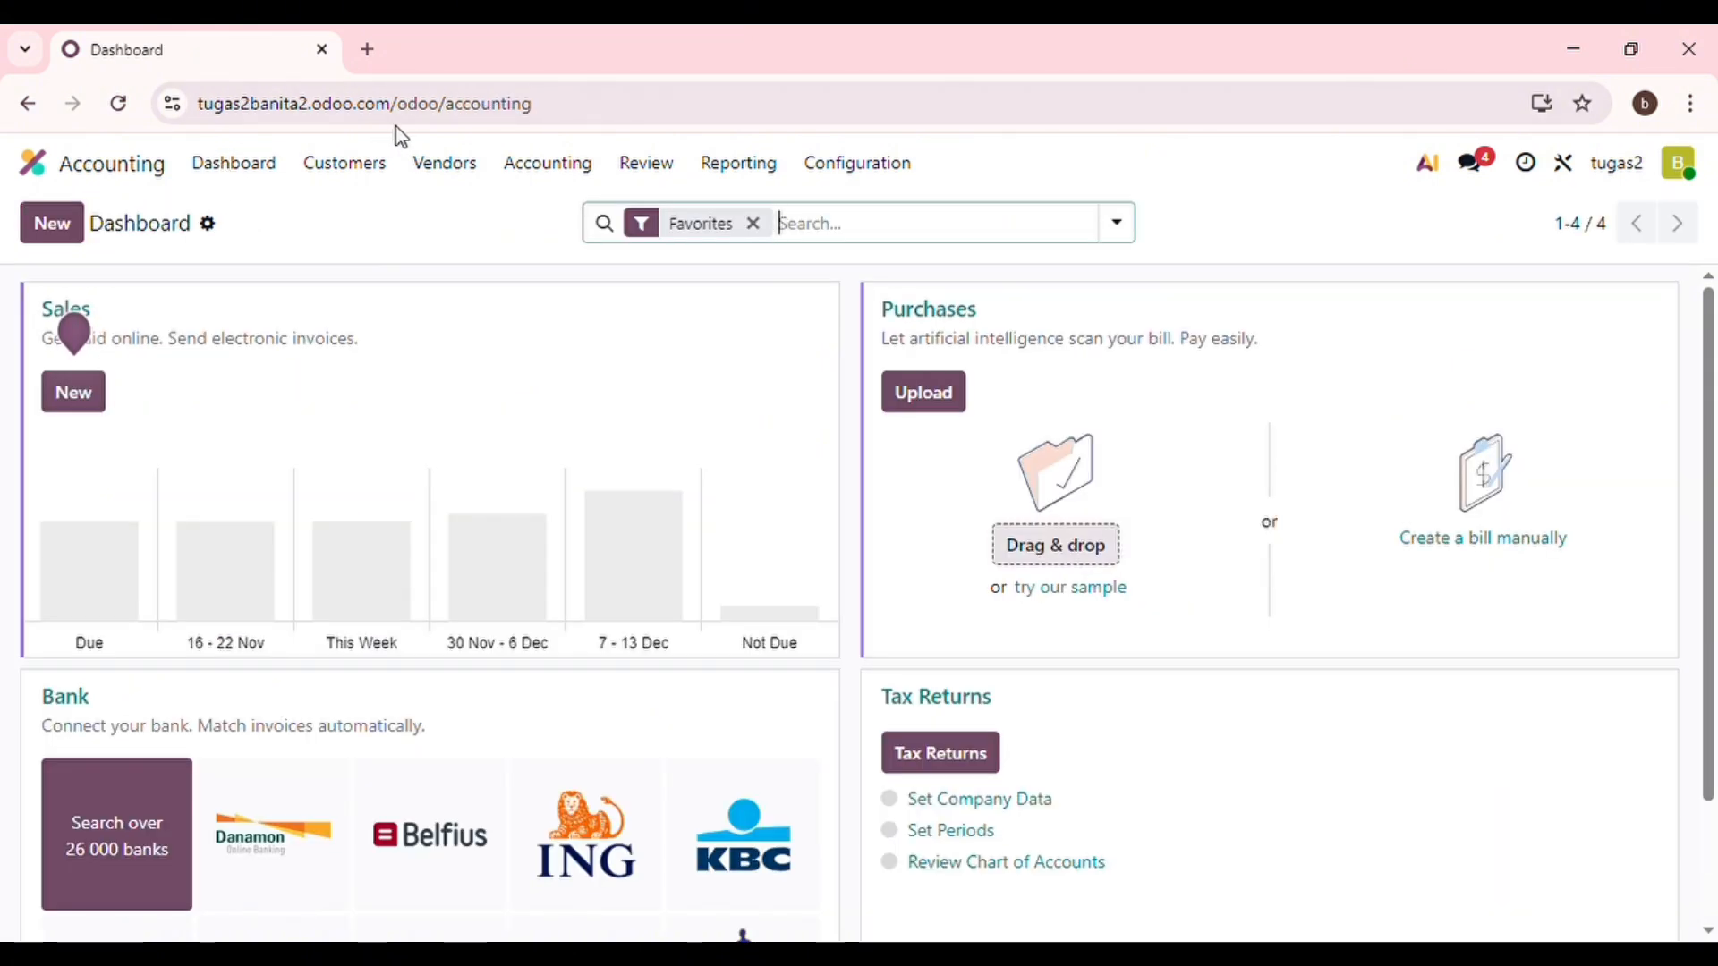
click(871, 183)
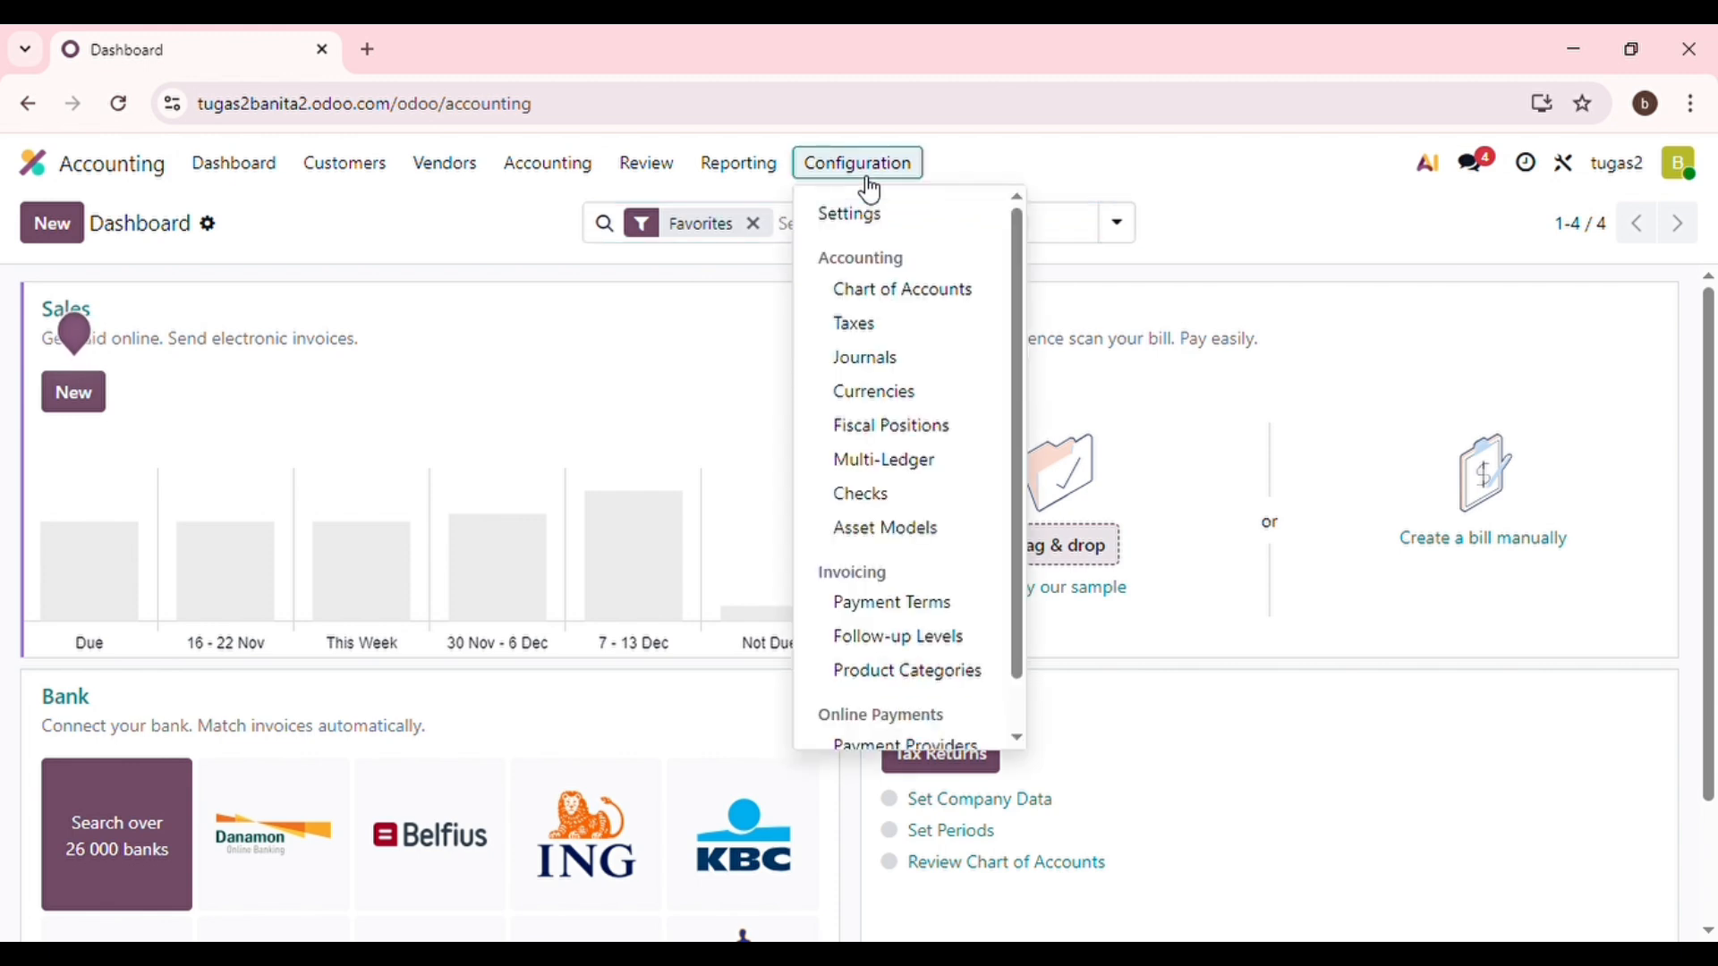
click(863, 325)
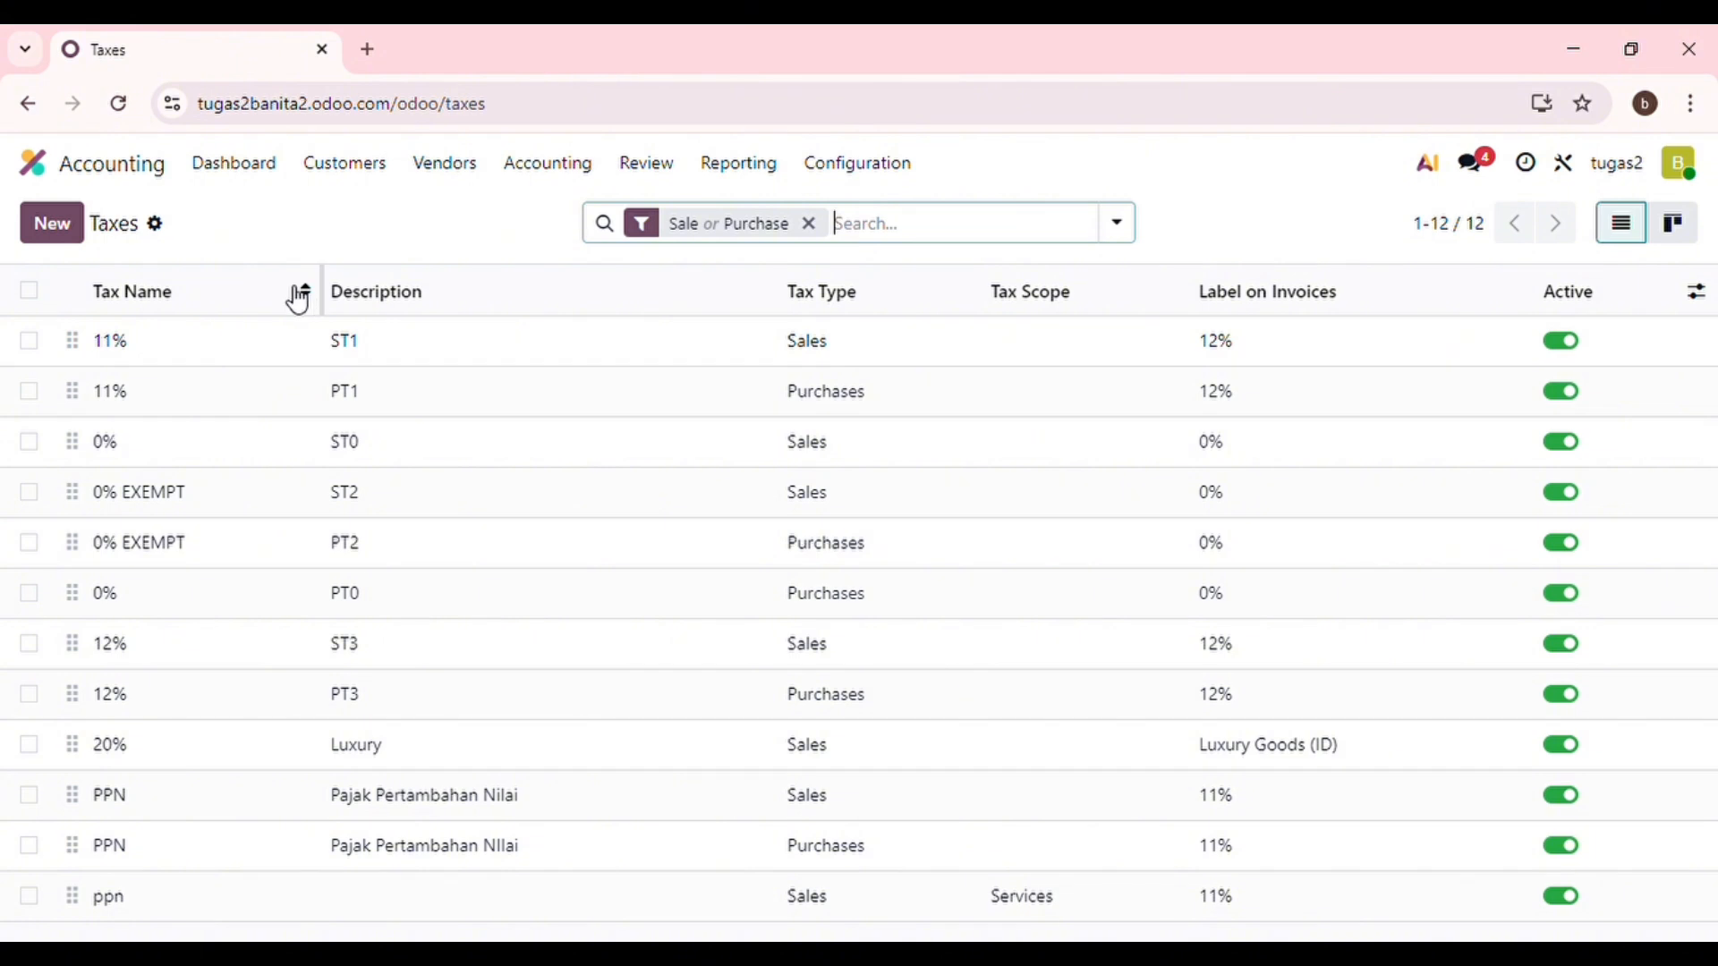
click(92, 242)
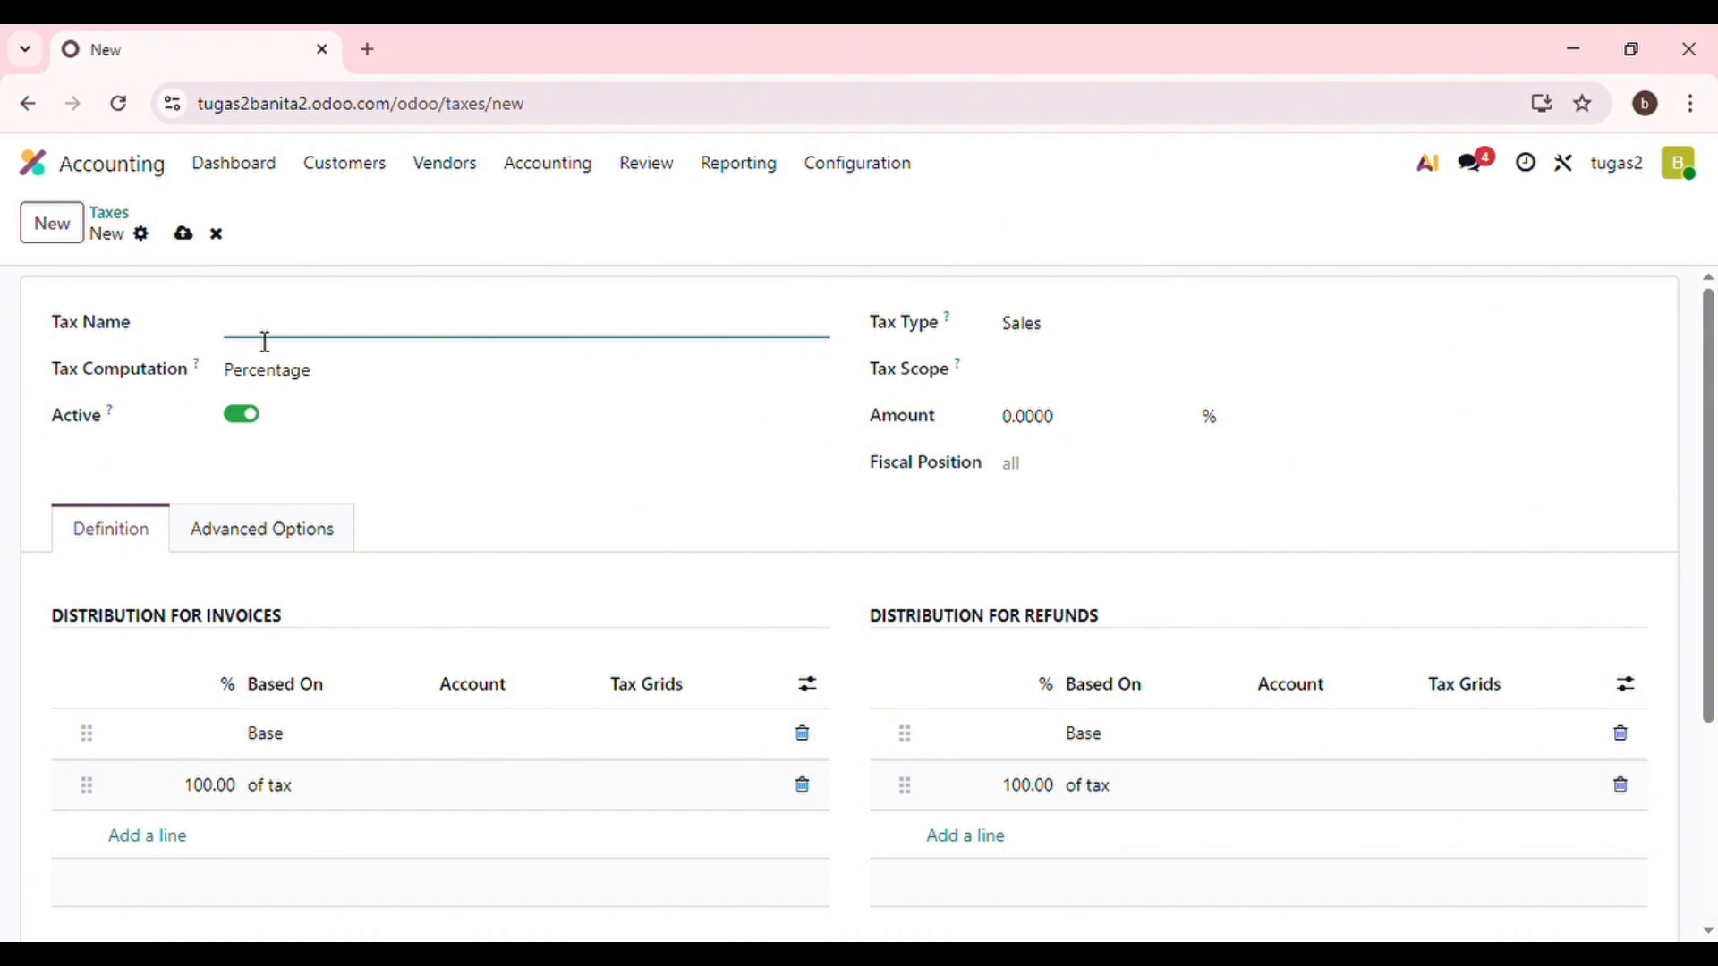
Name the new tax PPN, keeping Percentage as its computation.
text(pp)
key(BackSpace)
text(PPN)
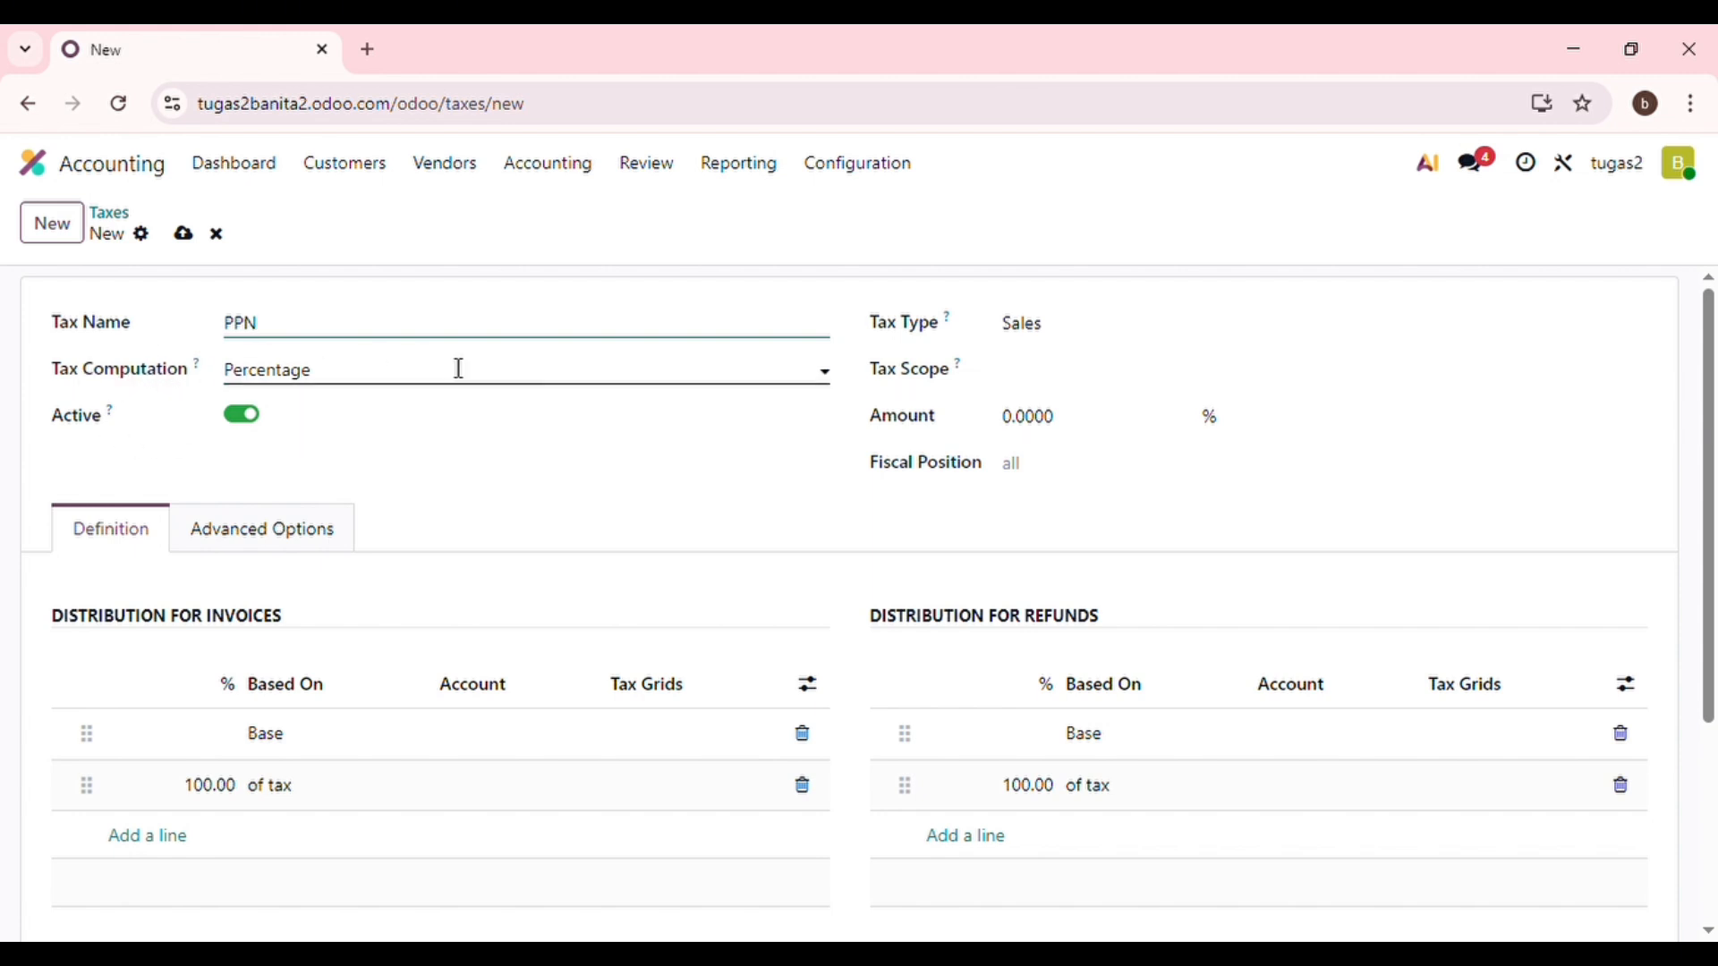
click(826, 383)
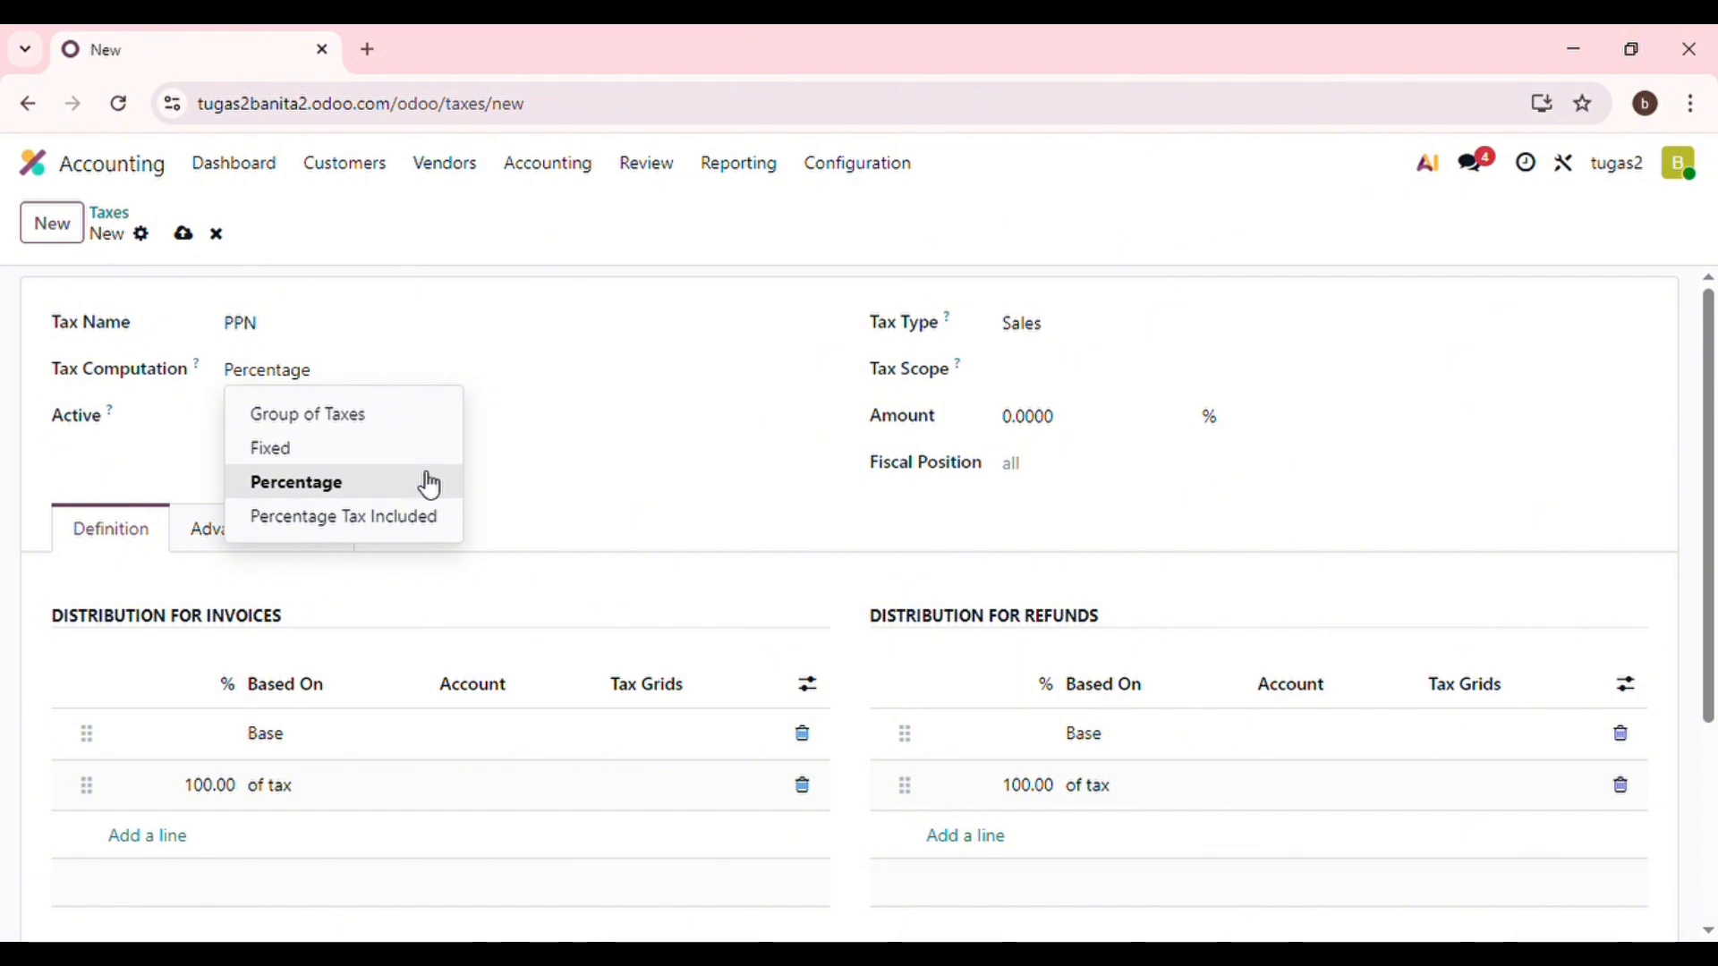
click(308, 488)
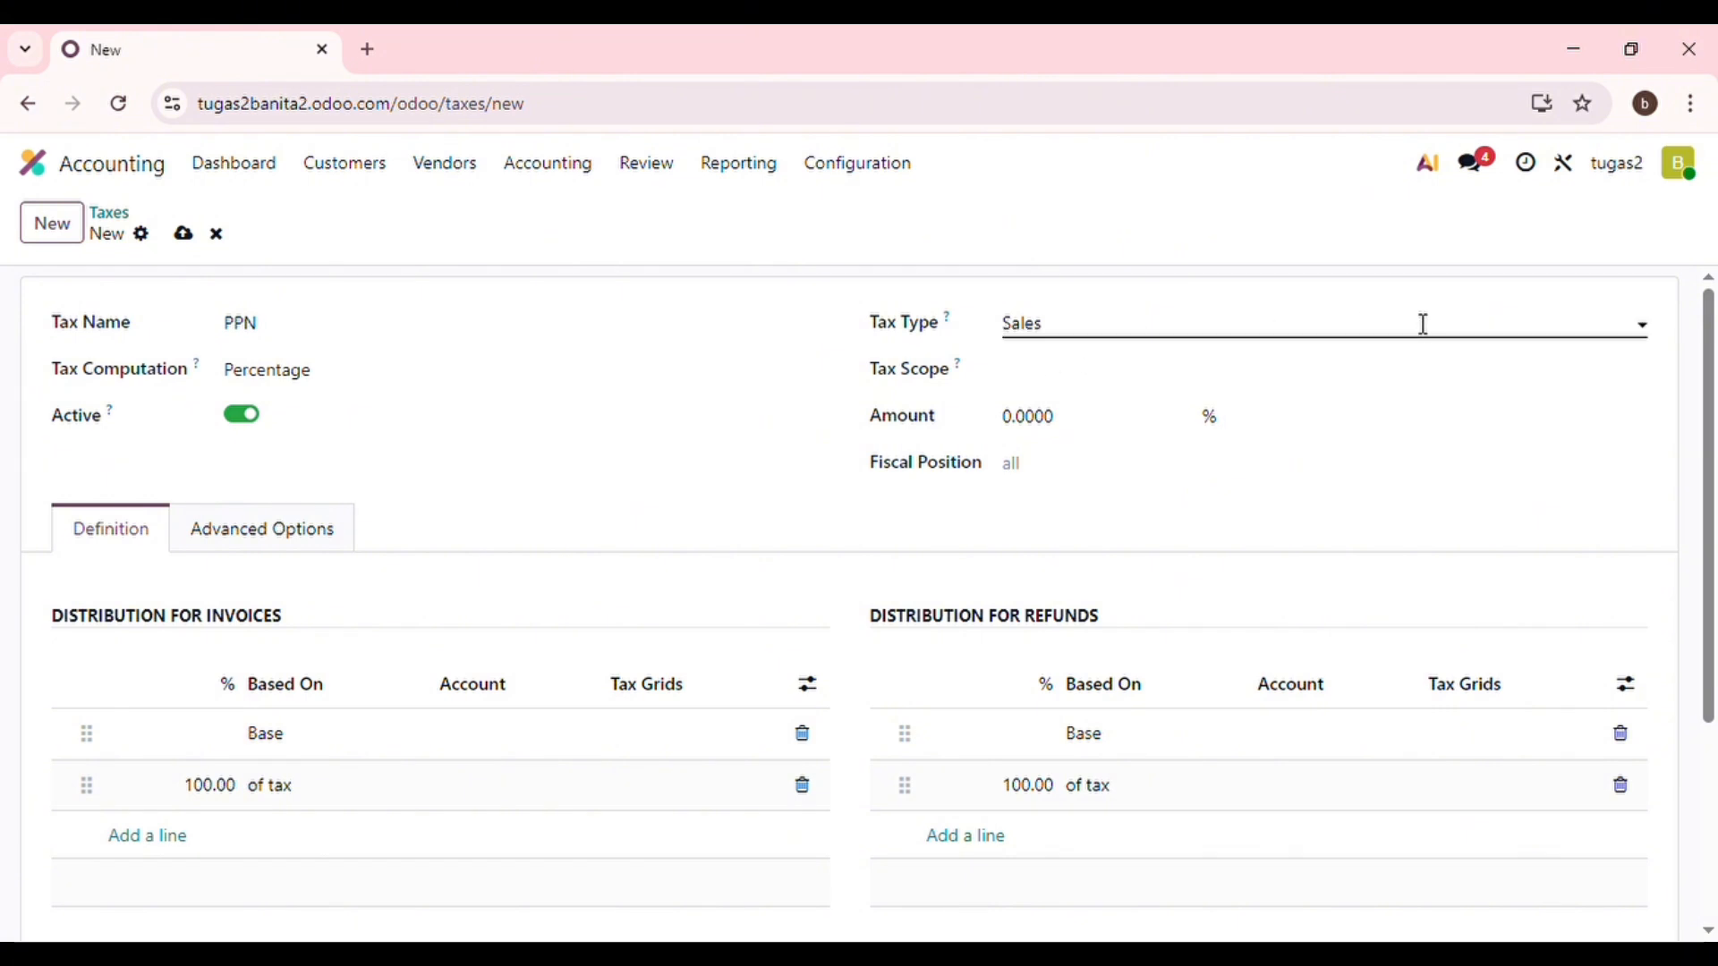
Leave the tax type on Sales and the tax scope empty.
click(1651, 336)
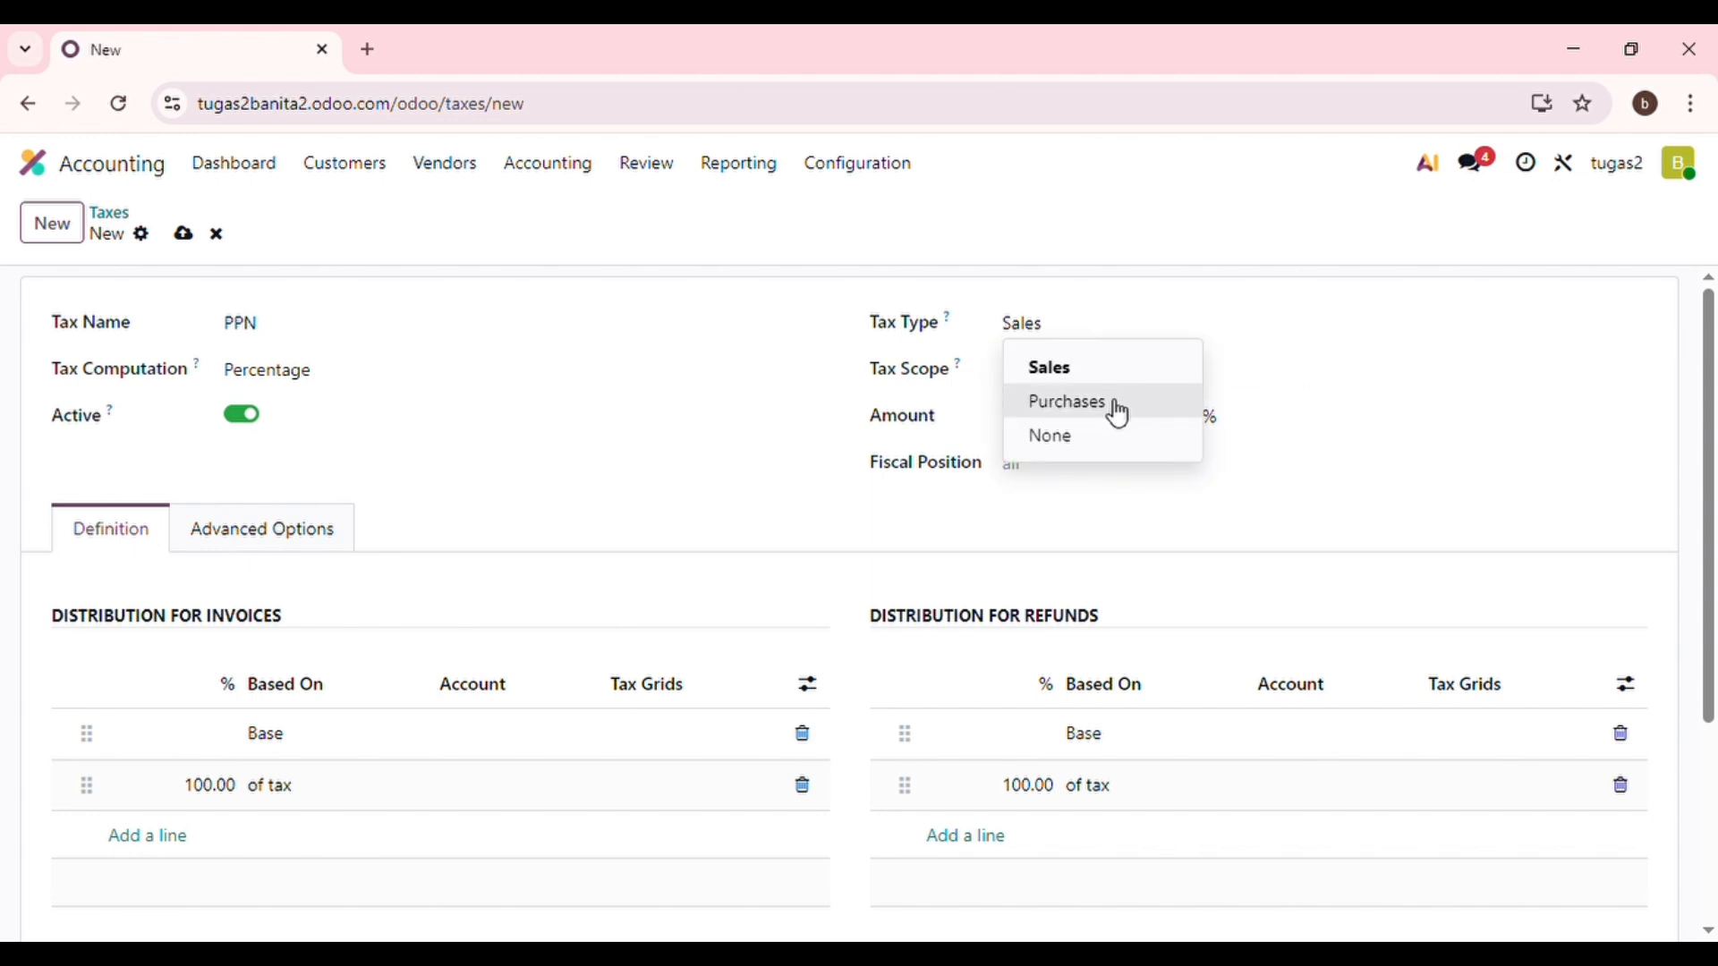
click(1322, 460)
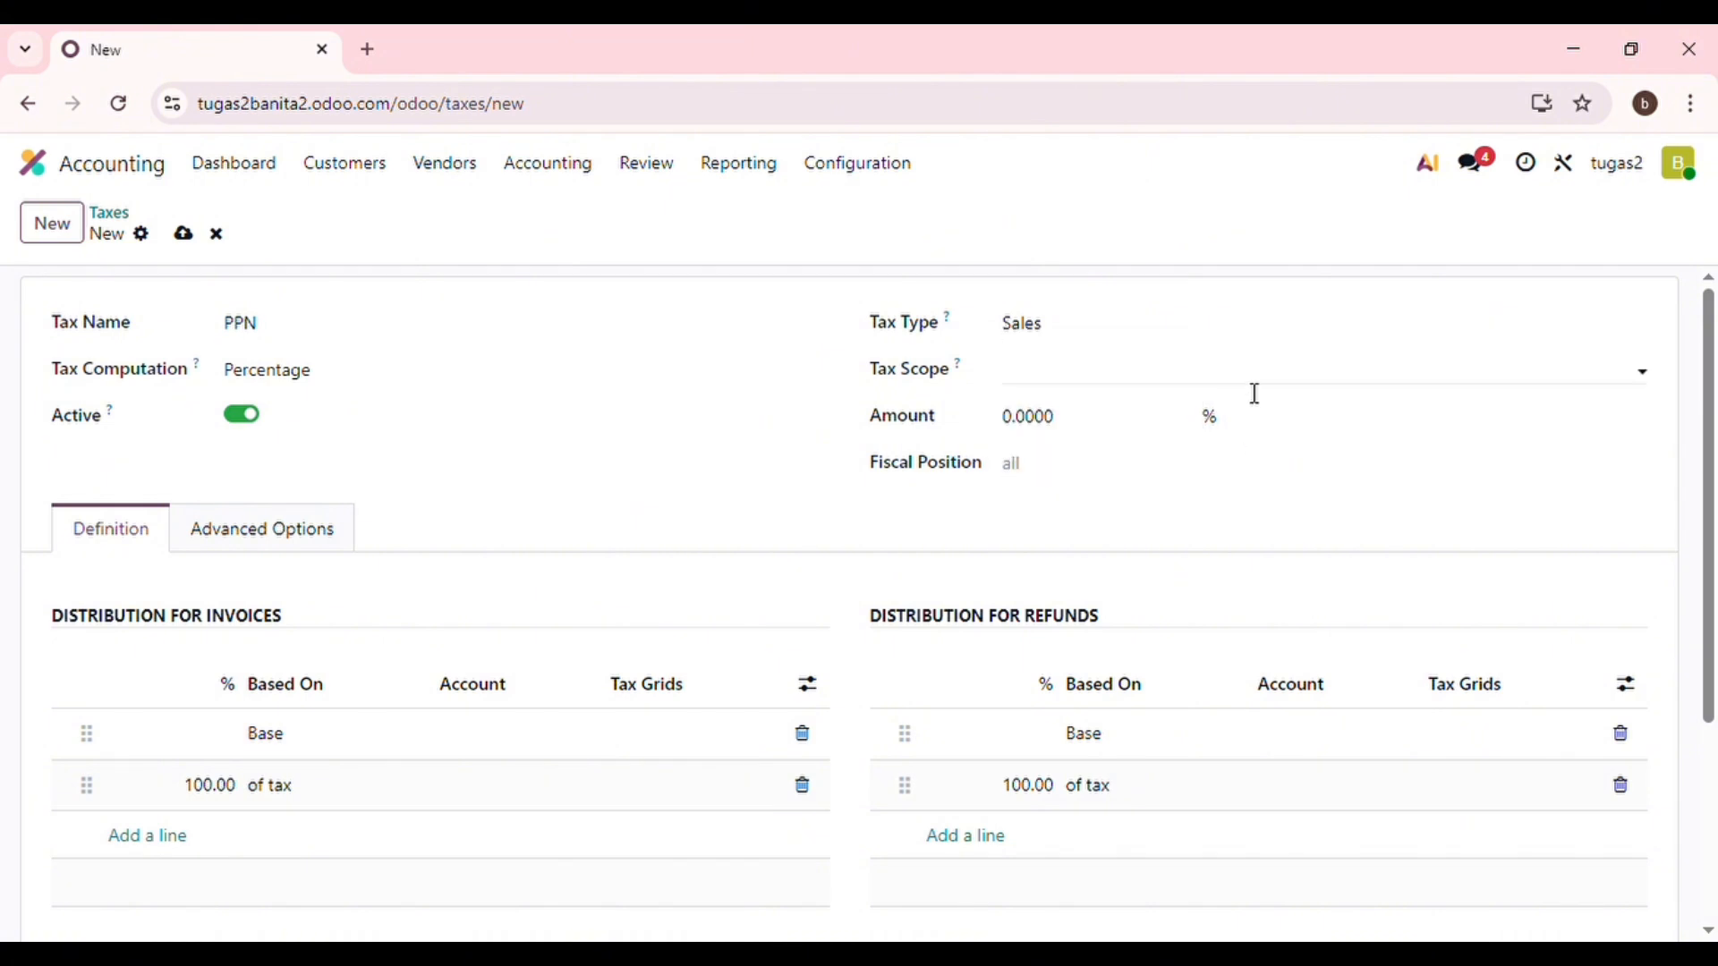
click(1363, 383)
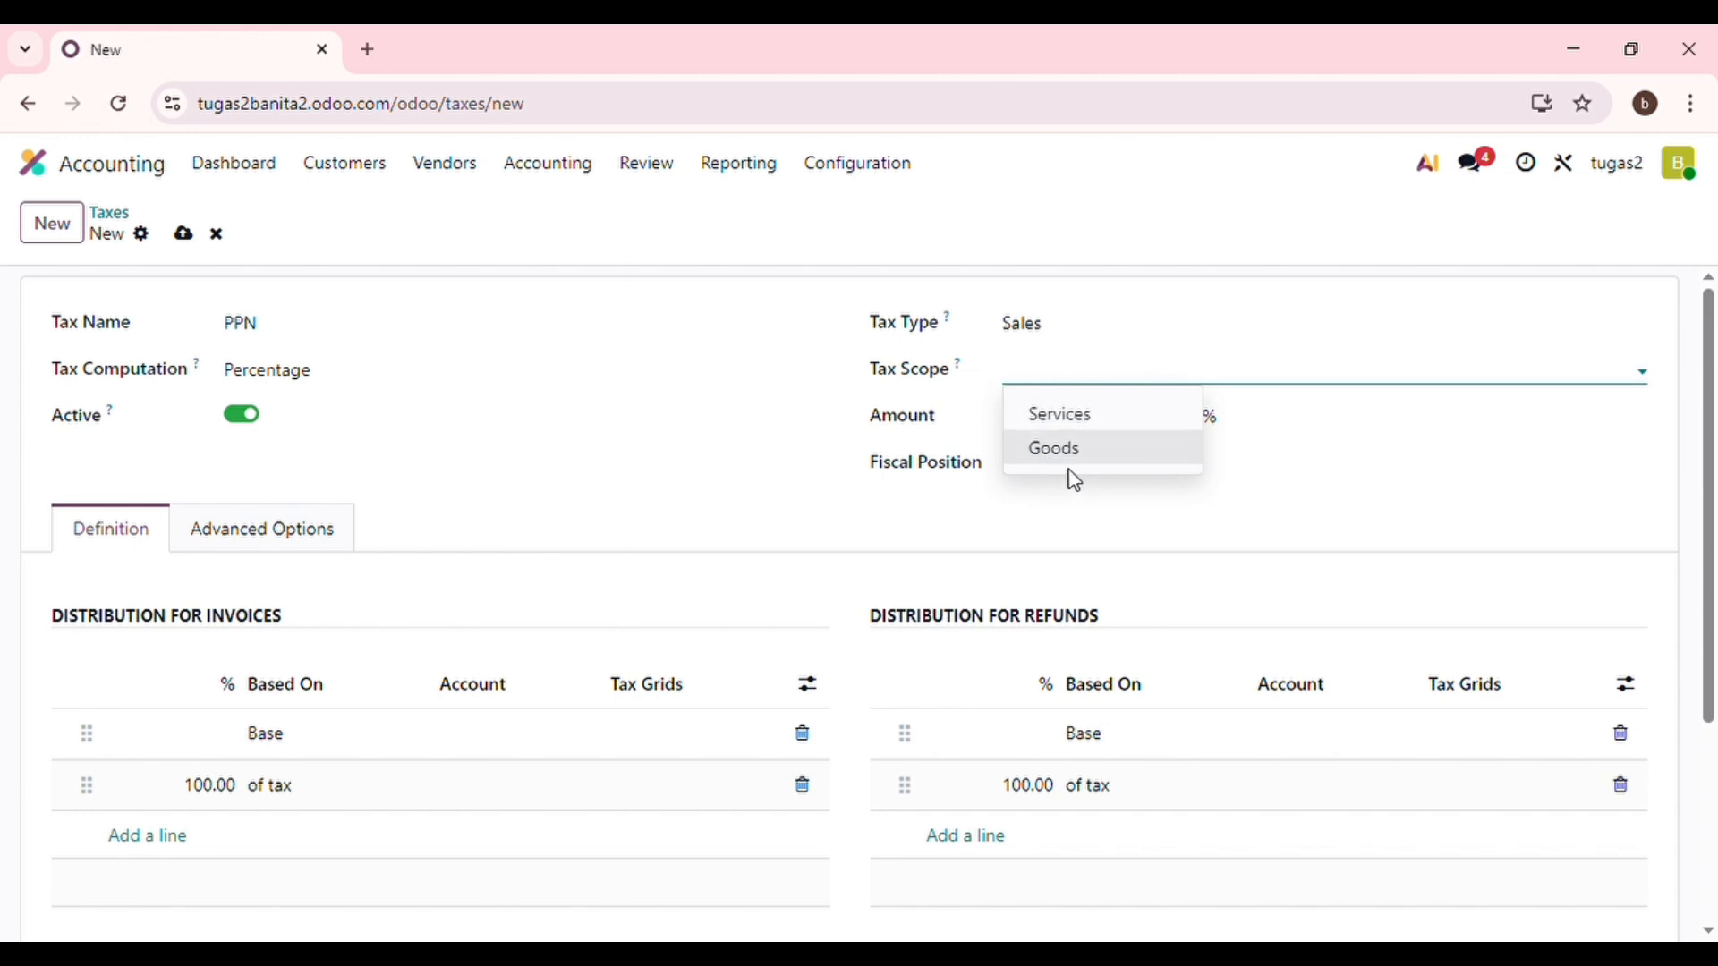
click(1099, 505)
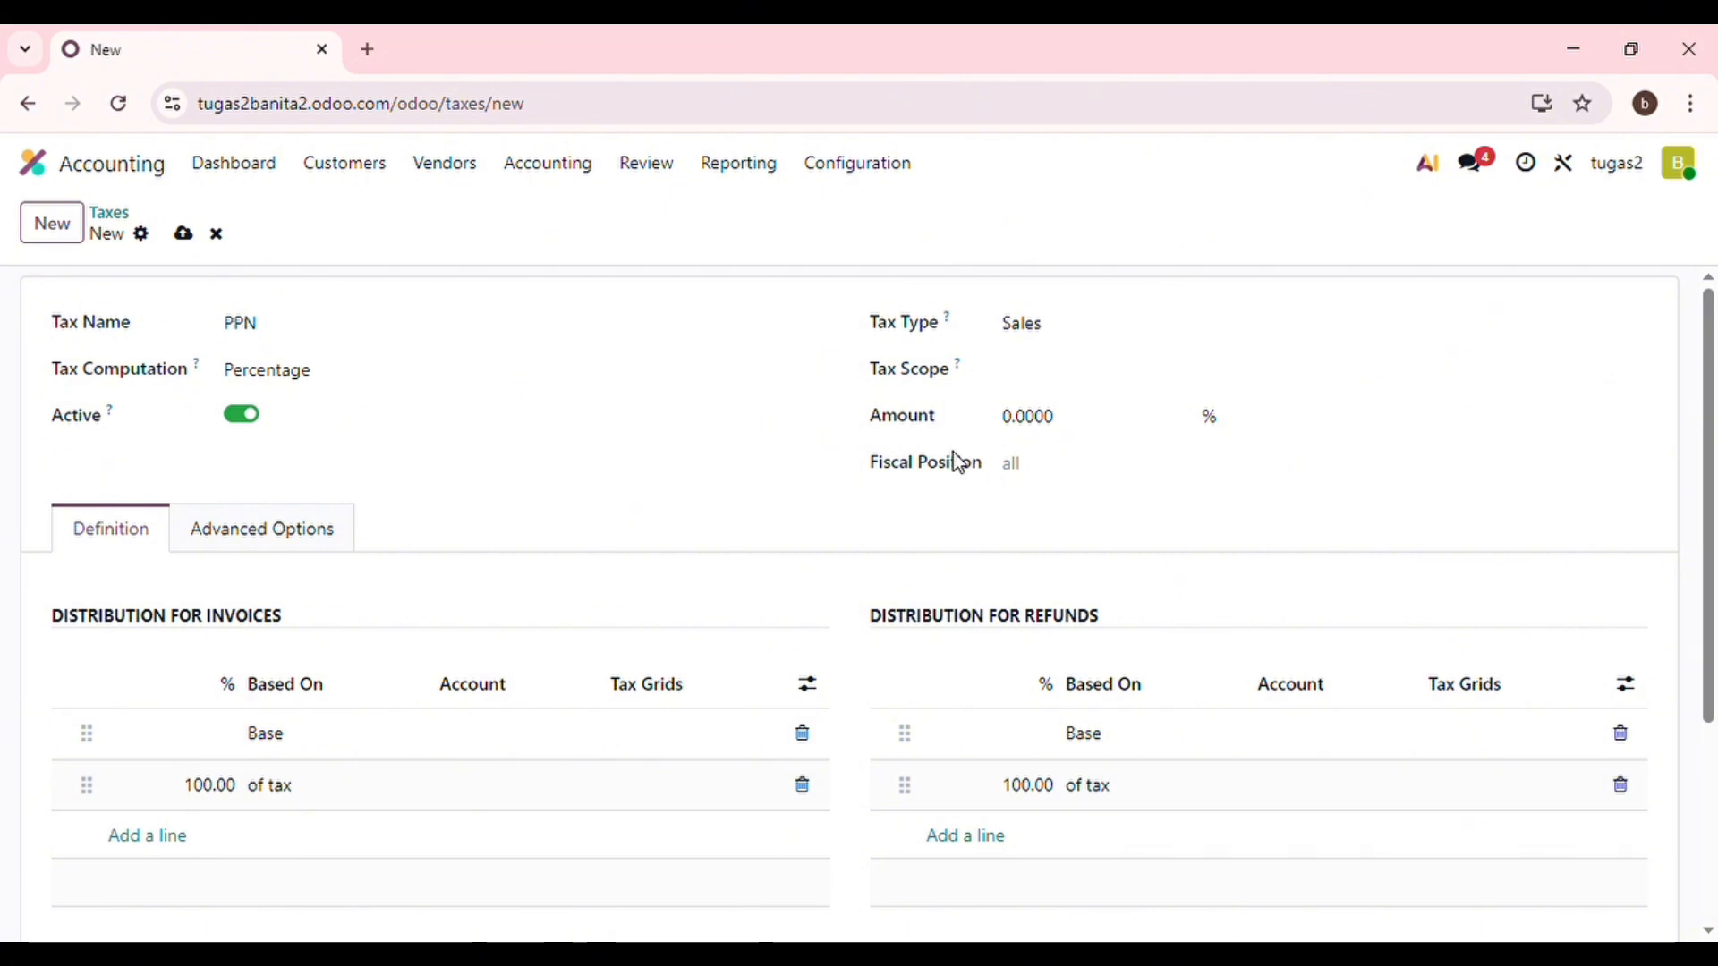
Enter 11 as the PPN tax amount and bring up its advanced options.
click(1103, 433)
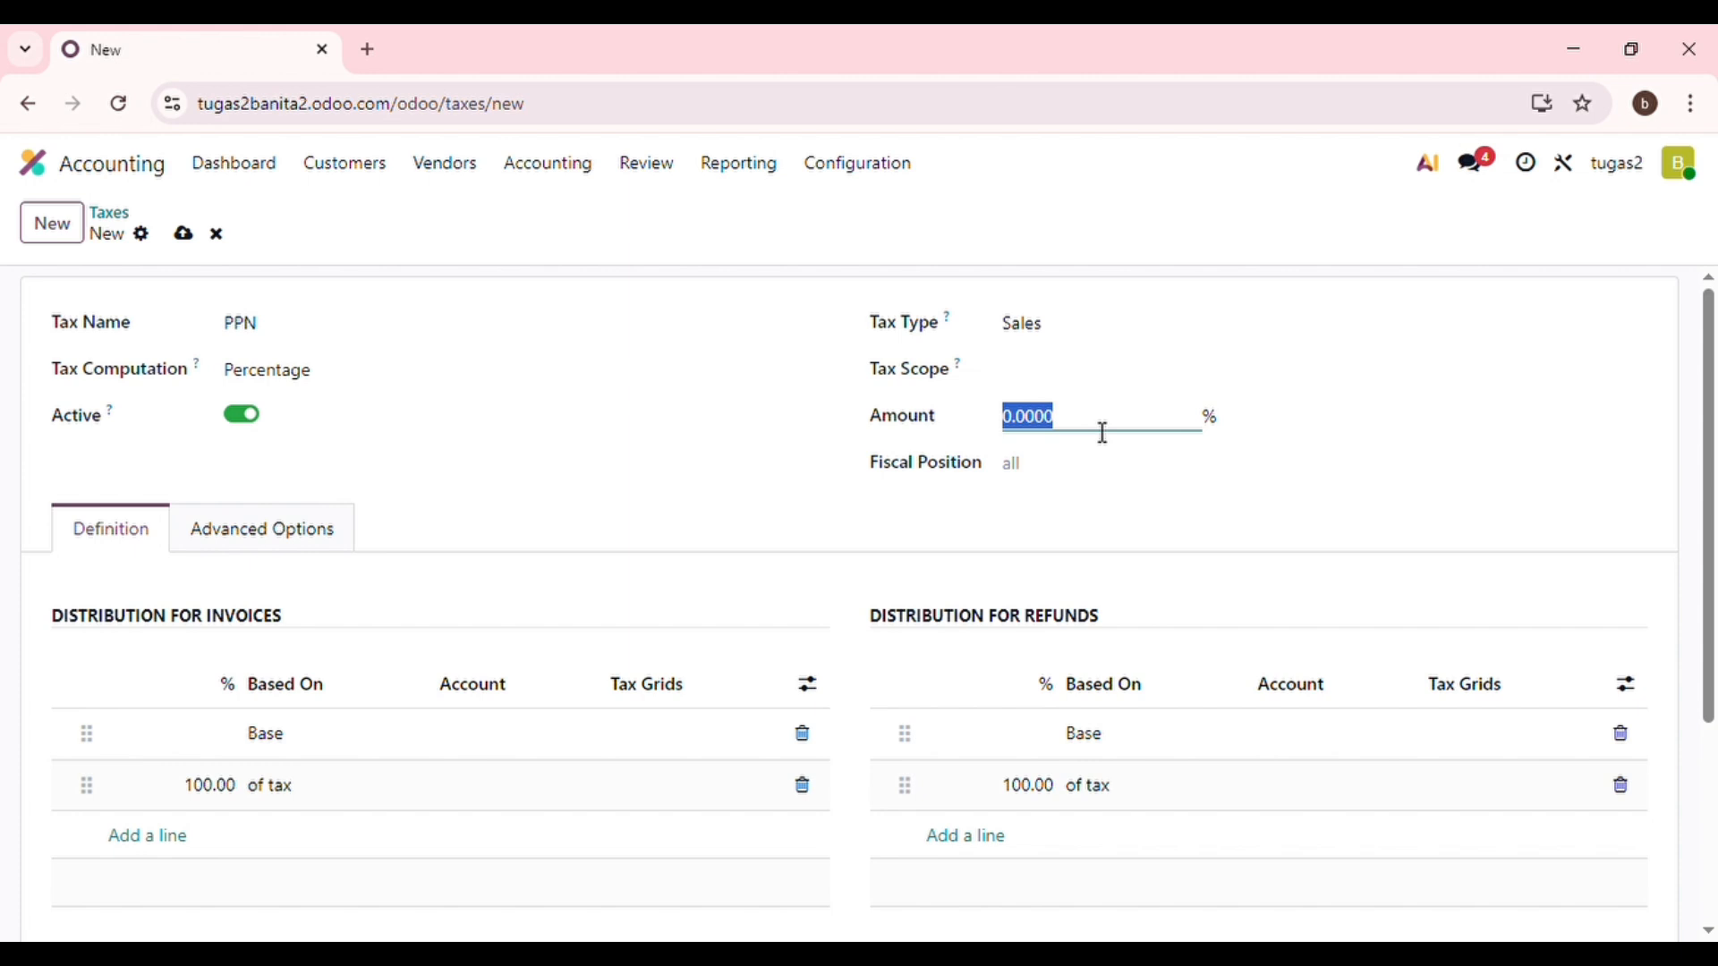
text(11)
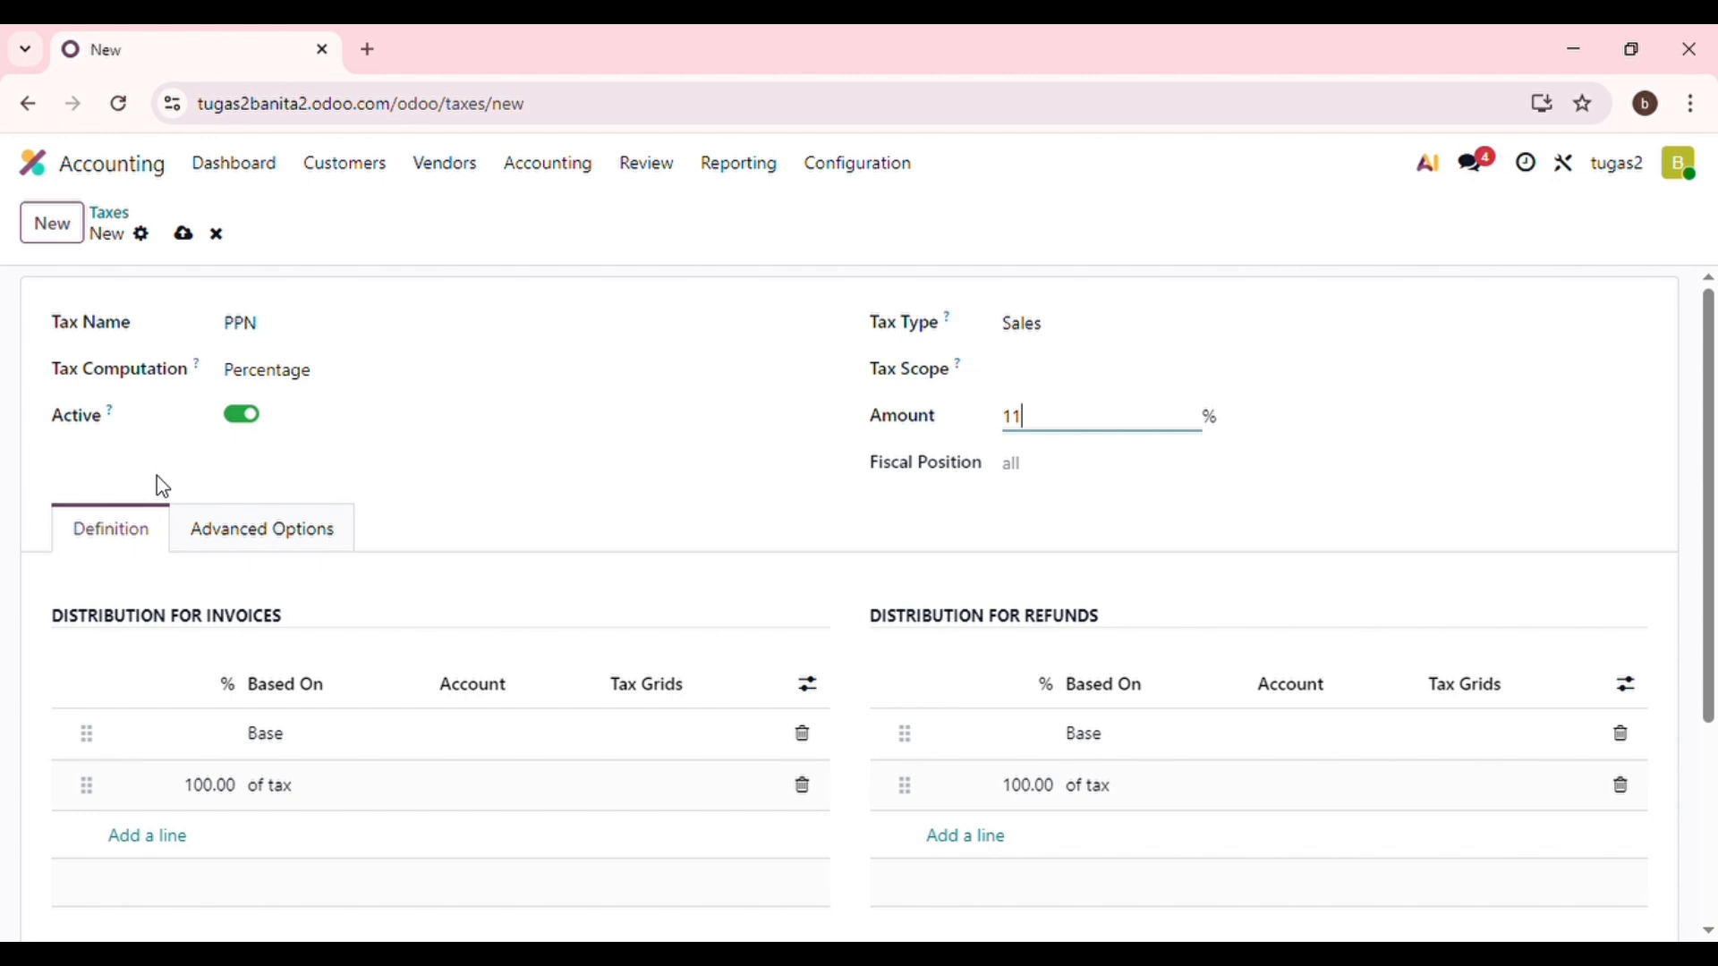
click(503, 744)
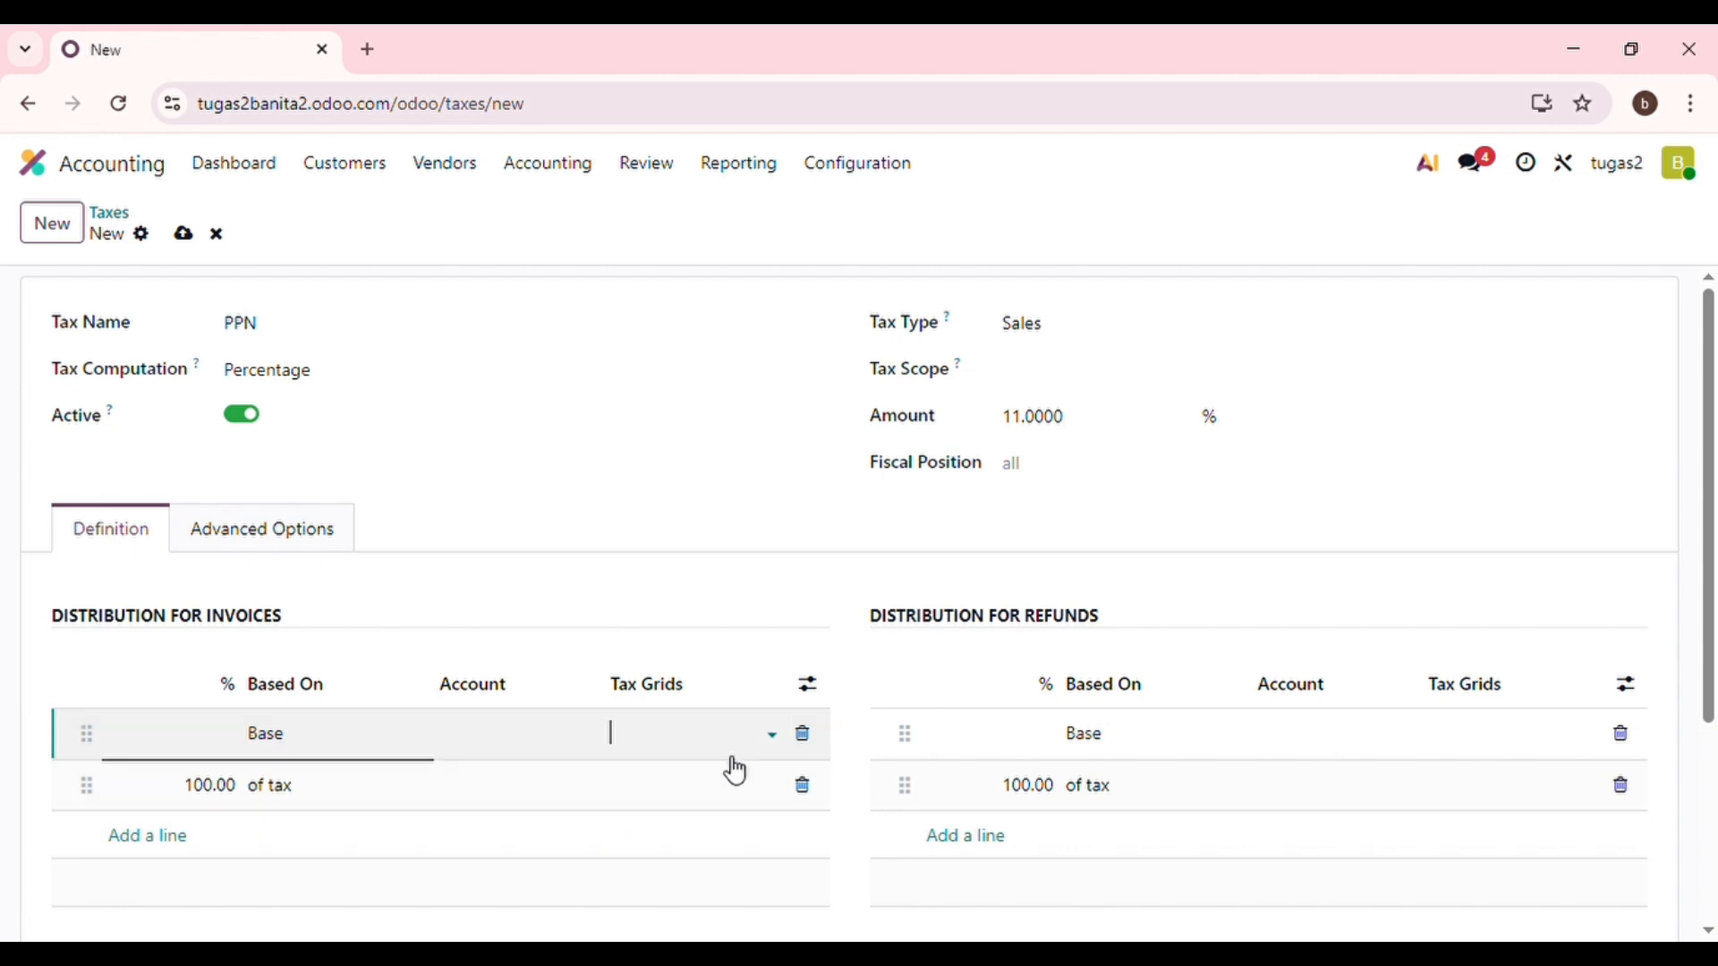
click(320, 537)
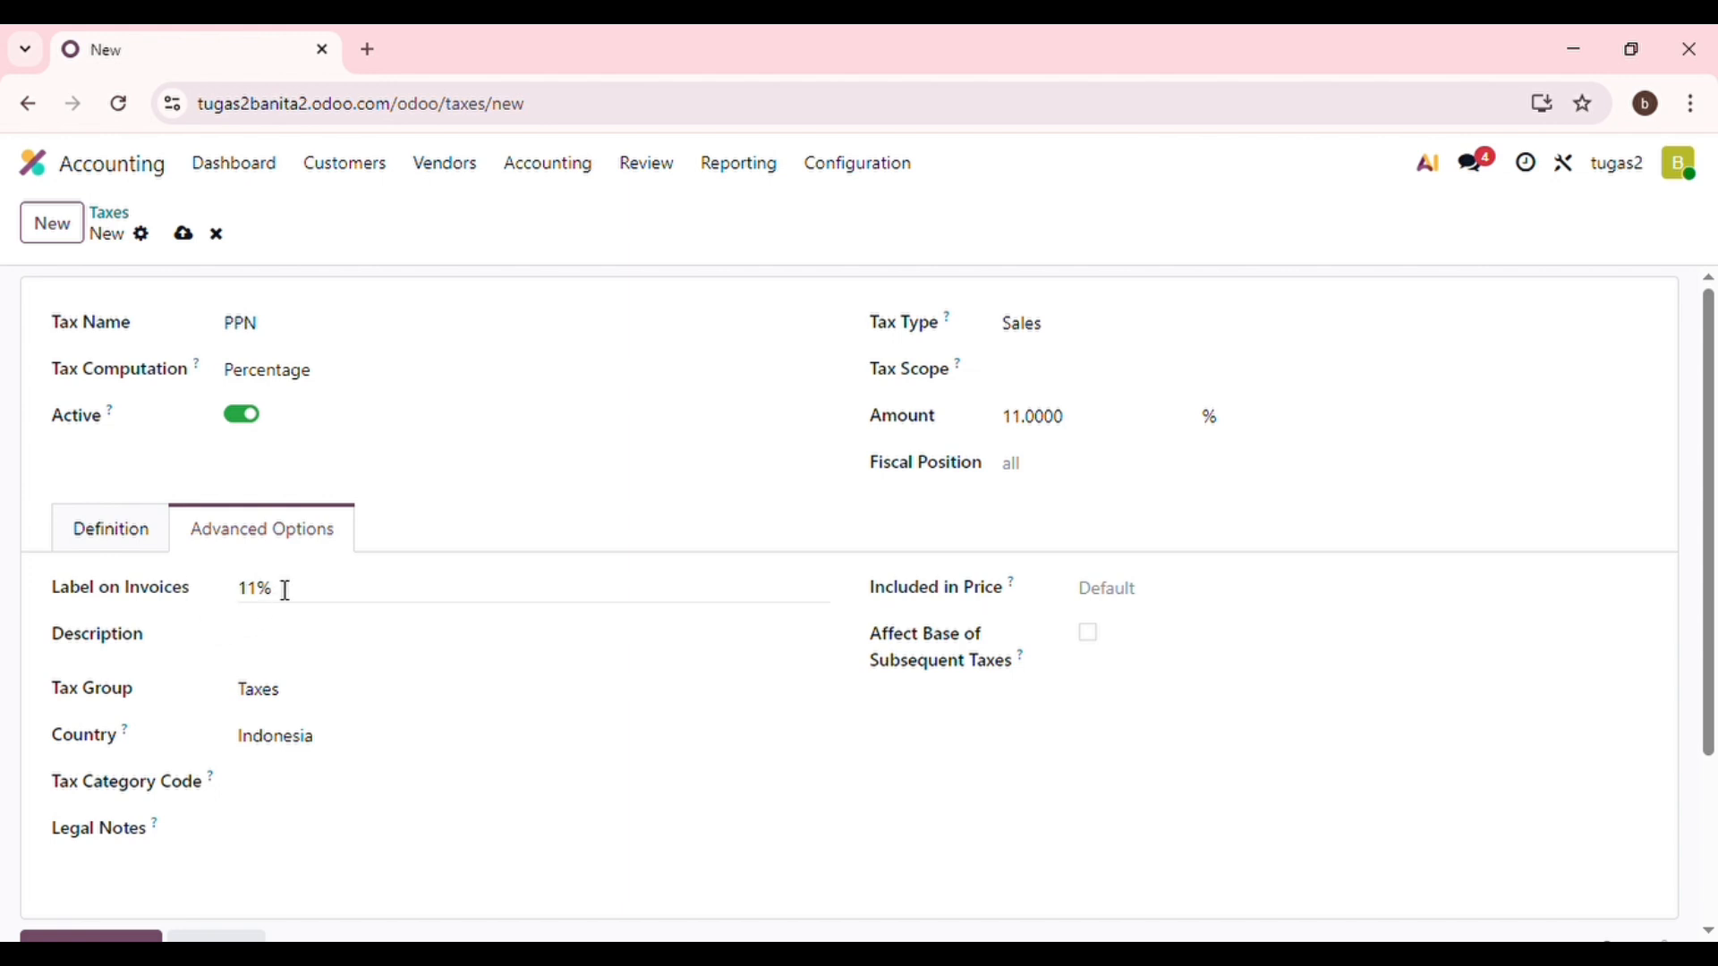
Describe PPN as 'Pajak Pertambhan Nilai', leaving Included in Price on Default.
click(305, 640)
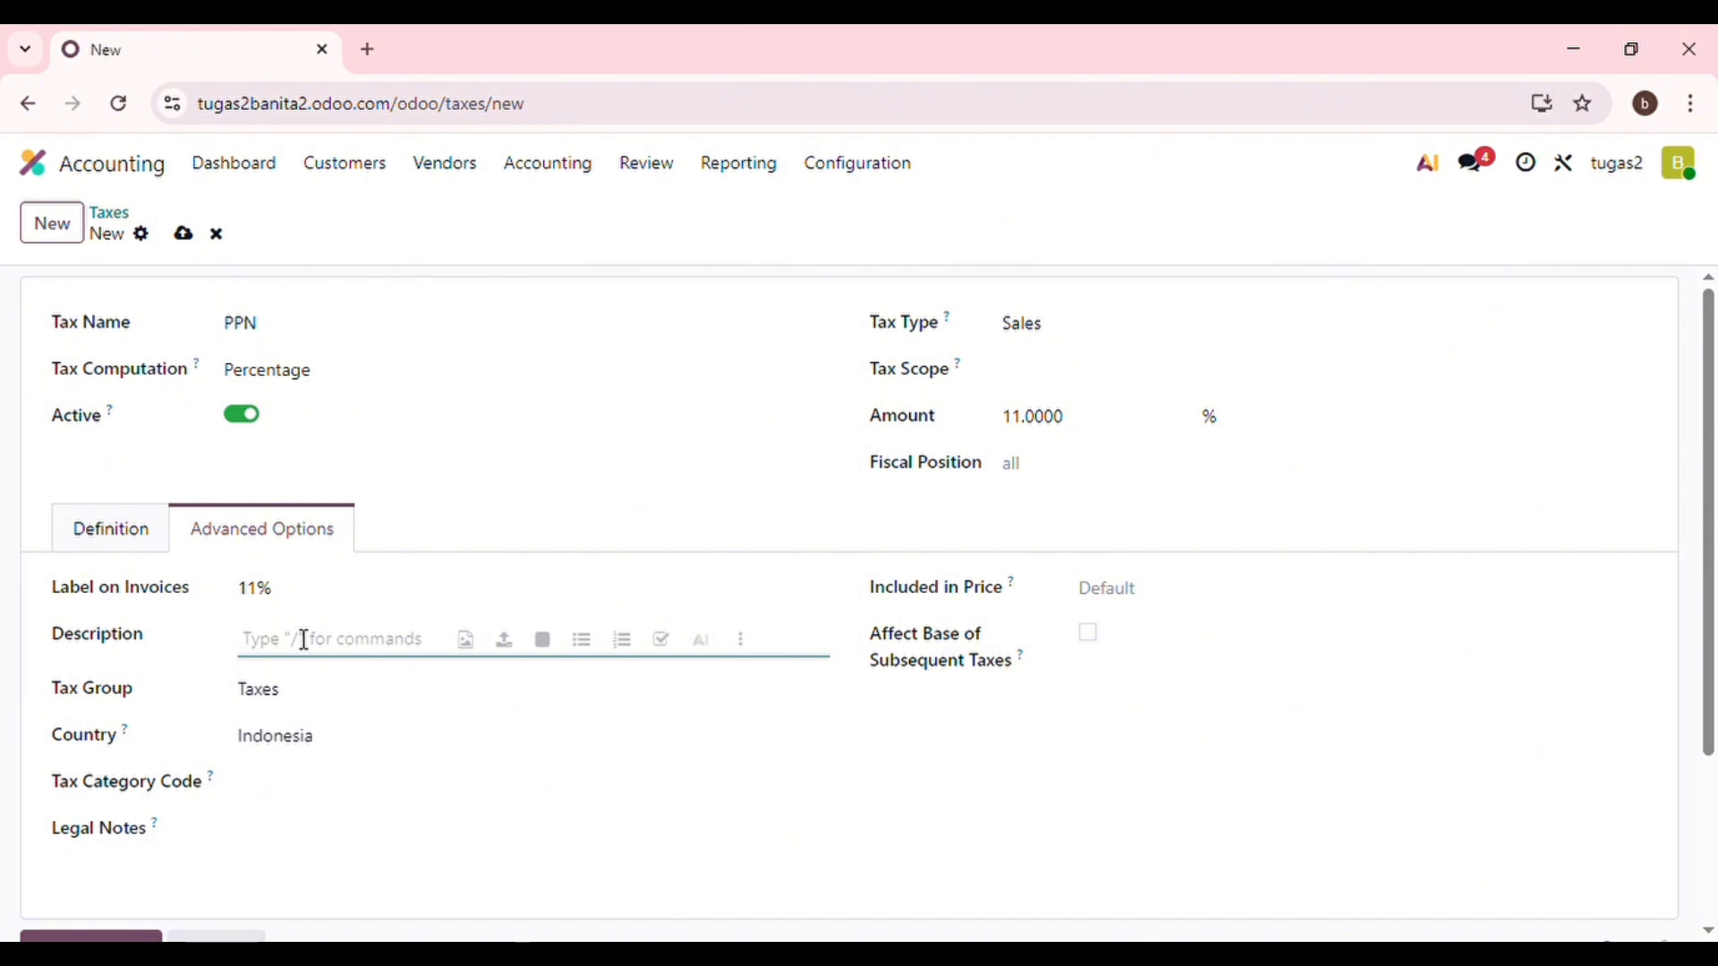
text(Pajak)
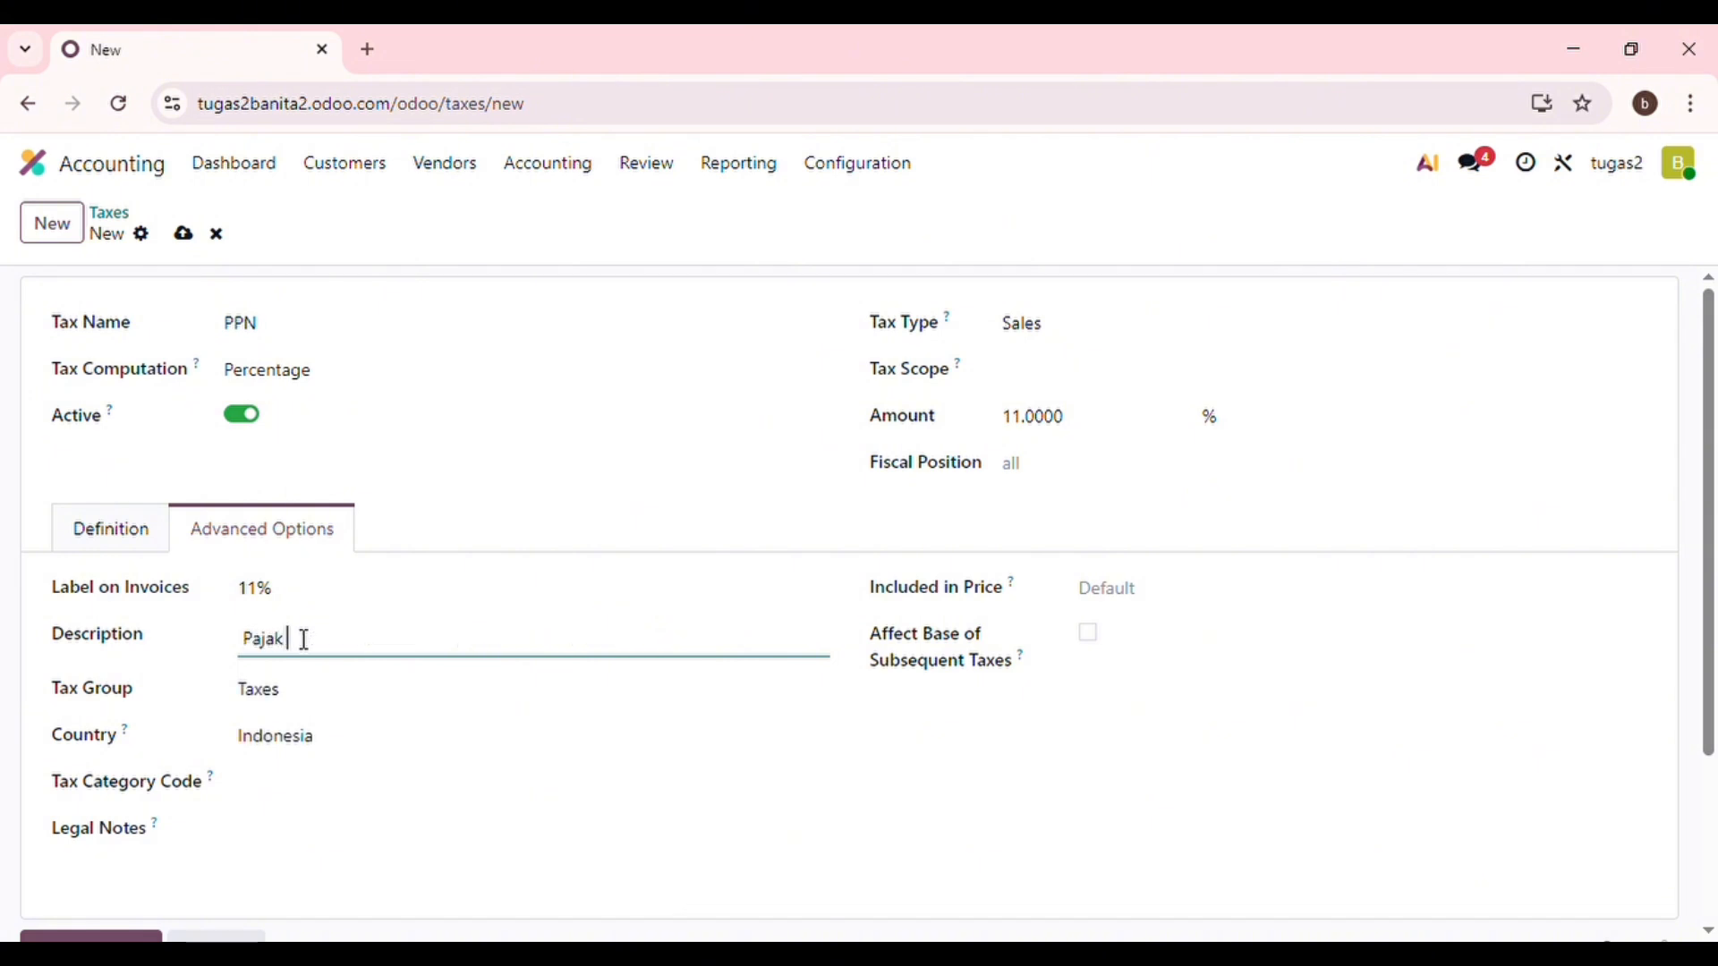
text( Pertambhan Nilai)
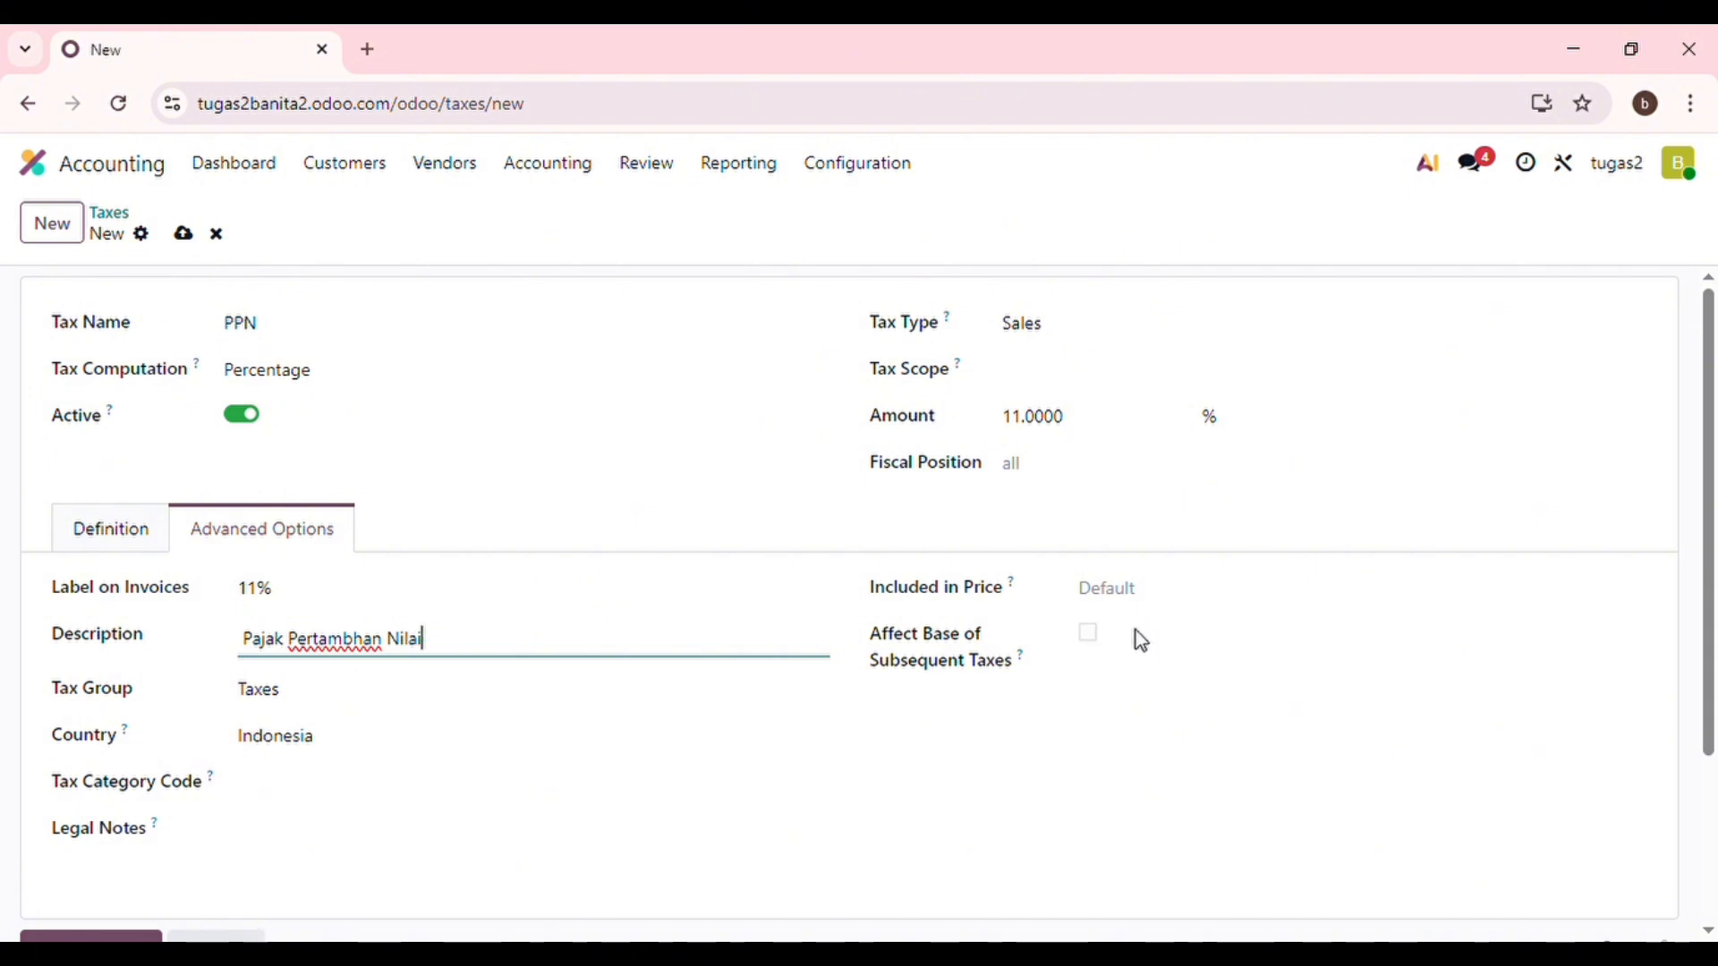
click(1195, 611)
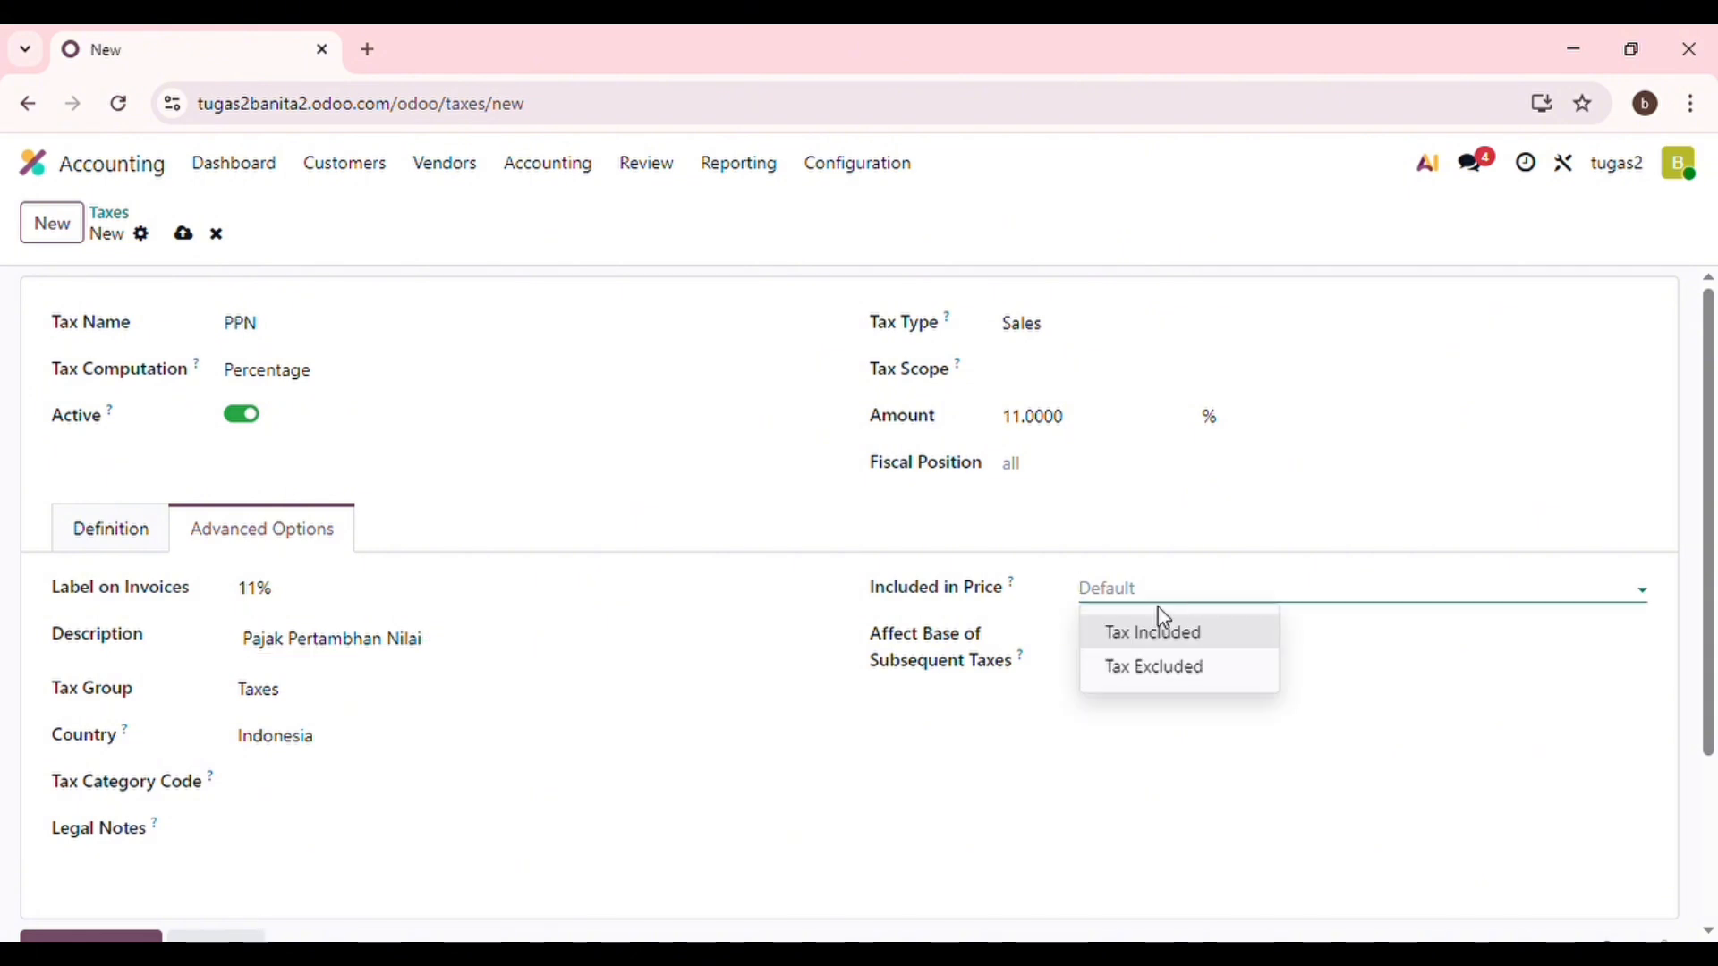
click(1208, 630)
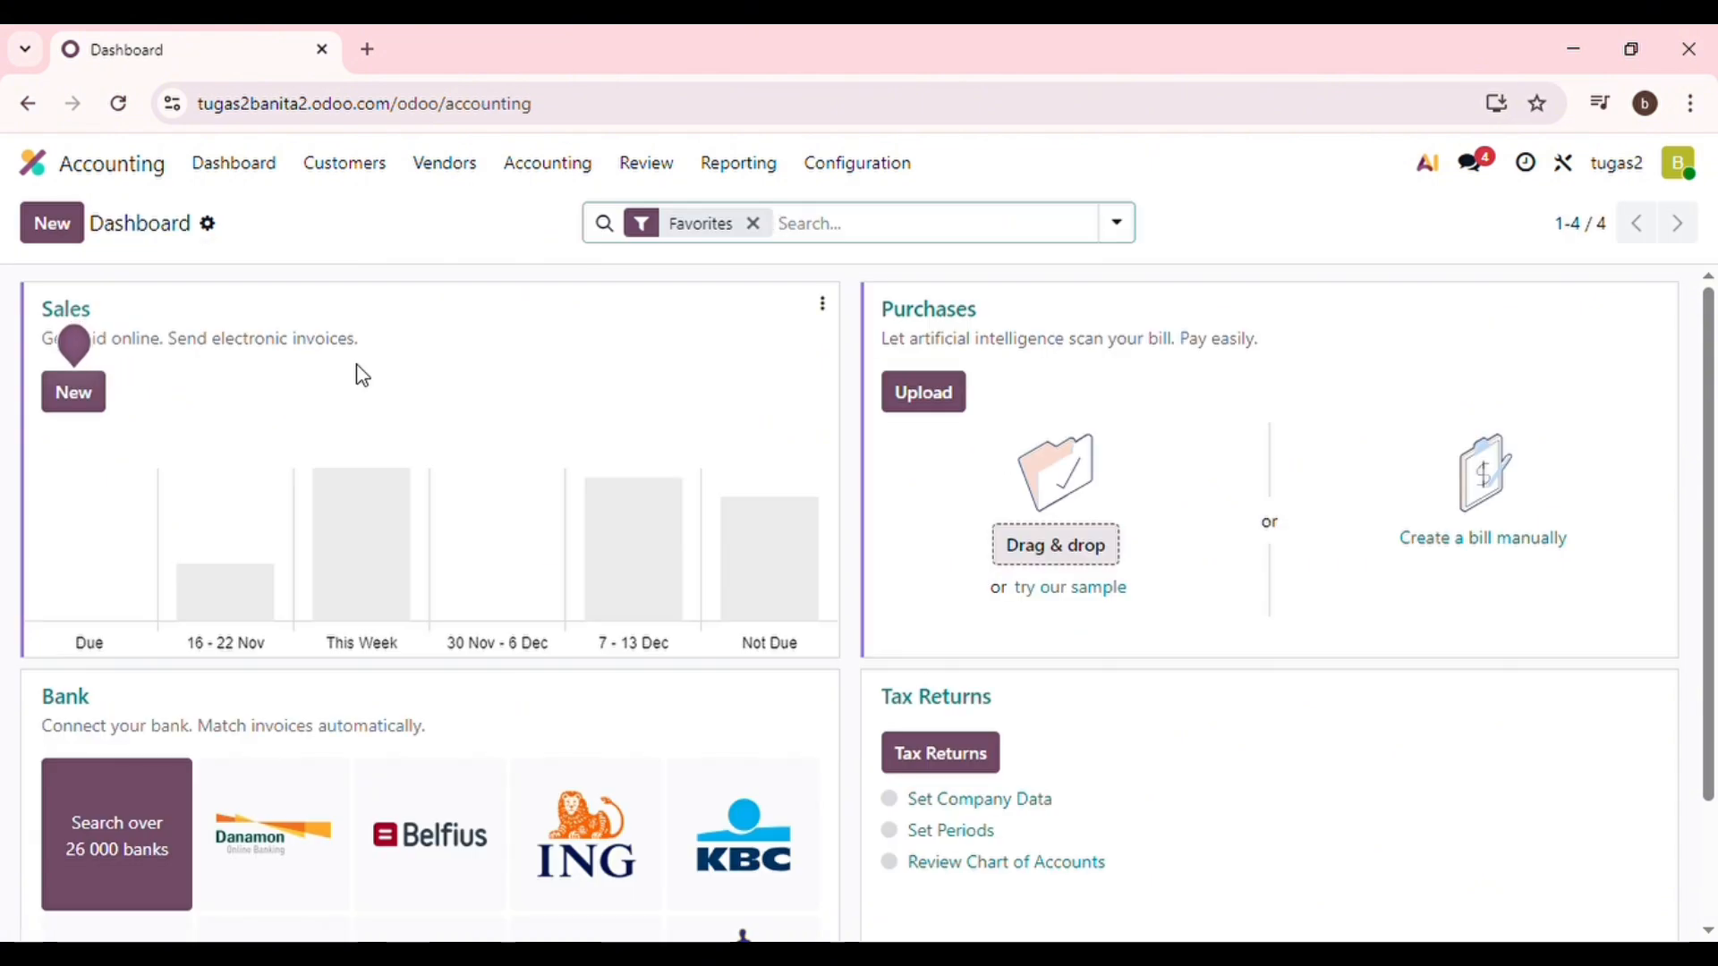
From Customers > Products, create a new product called 'Jasa Internet'.
click(362, 184)
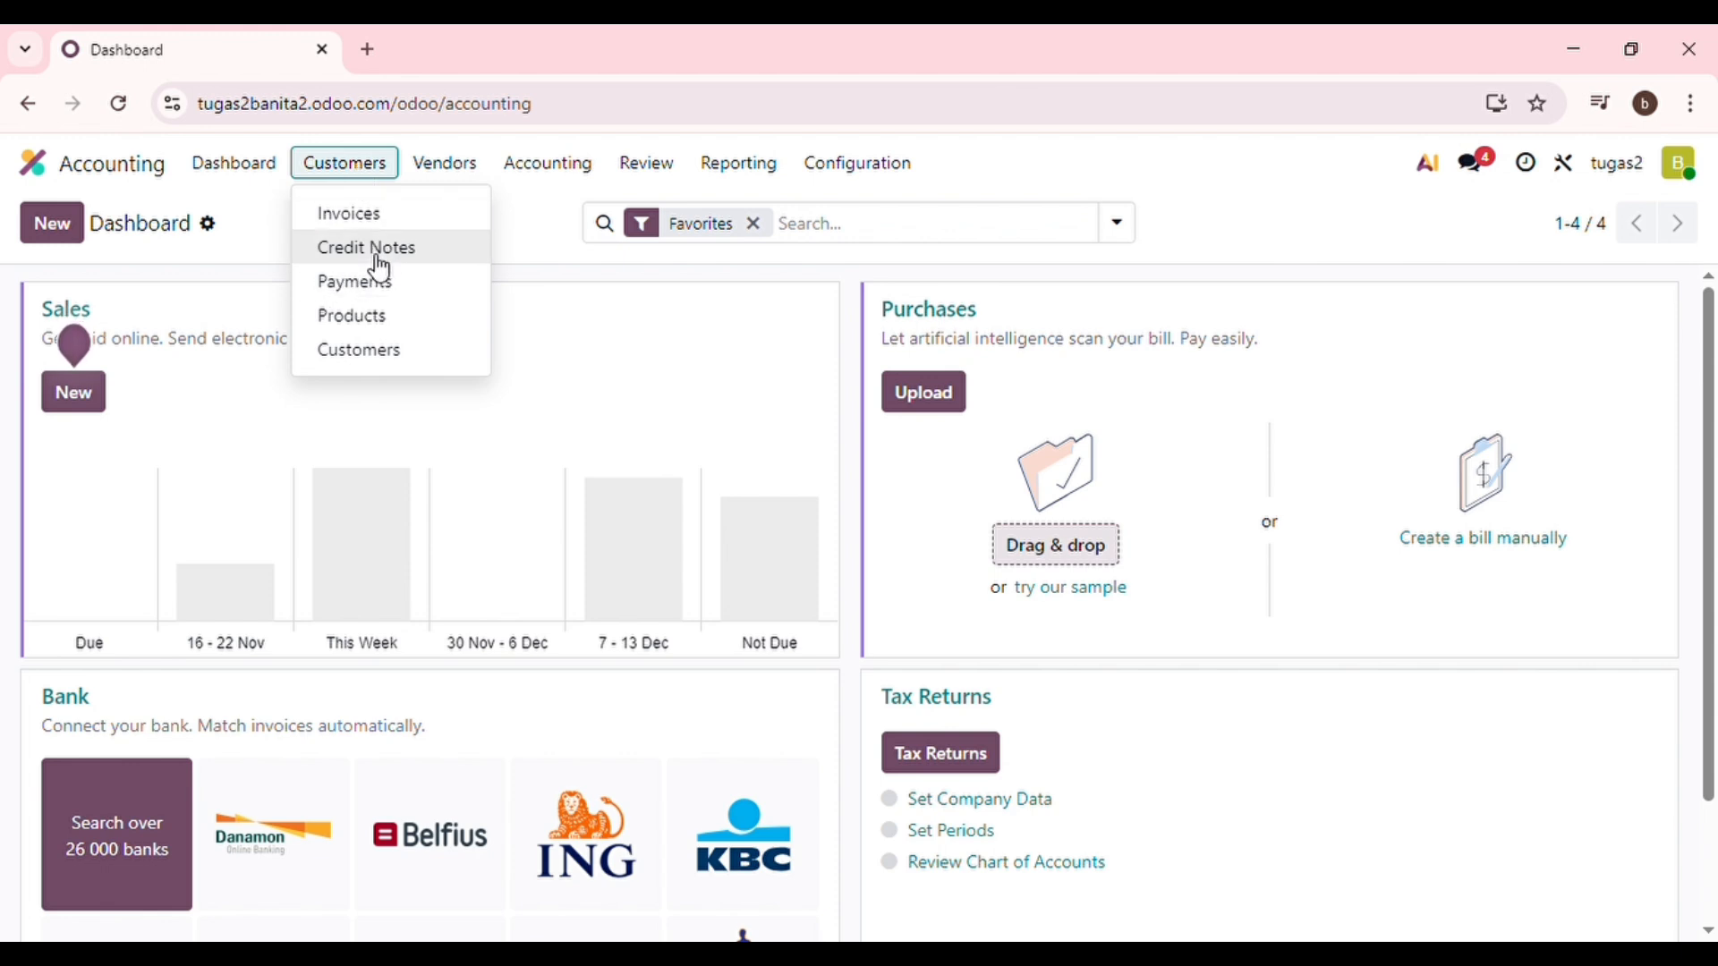
click(373, 322)
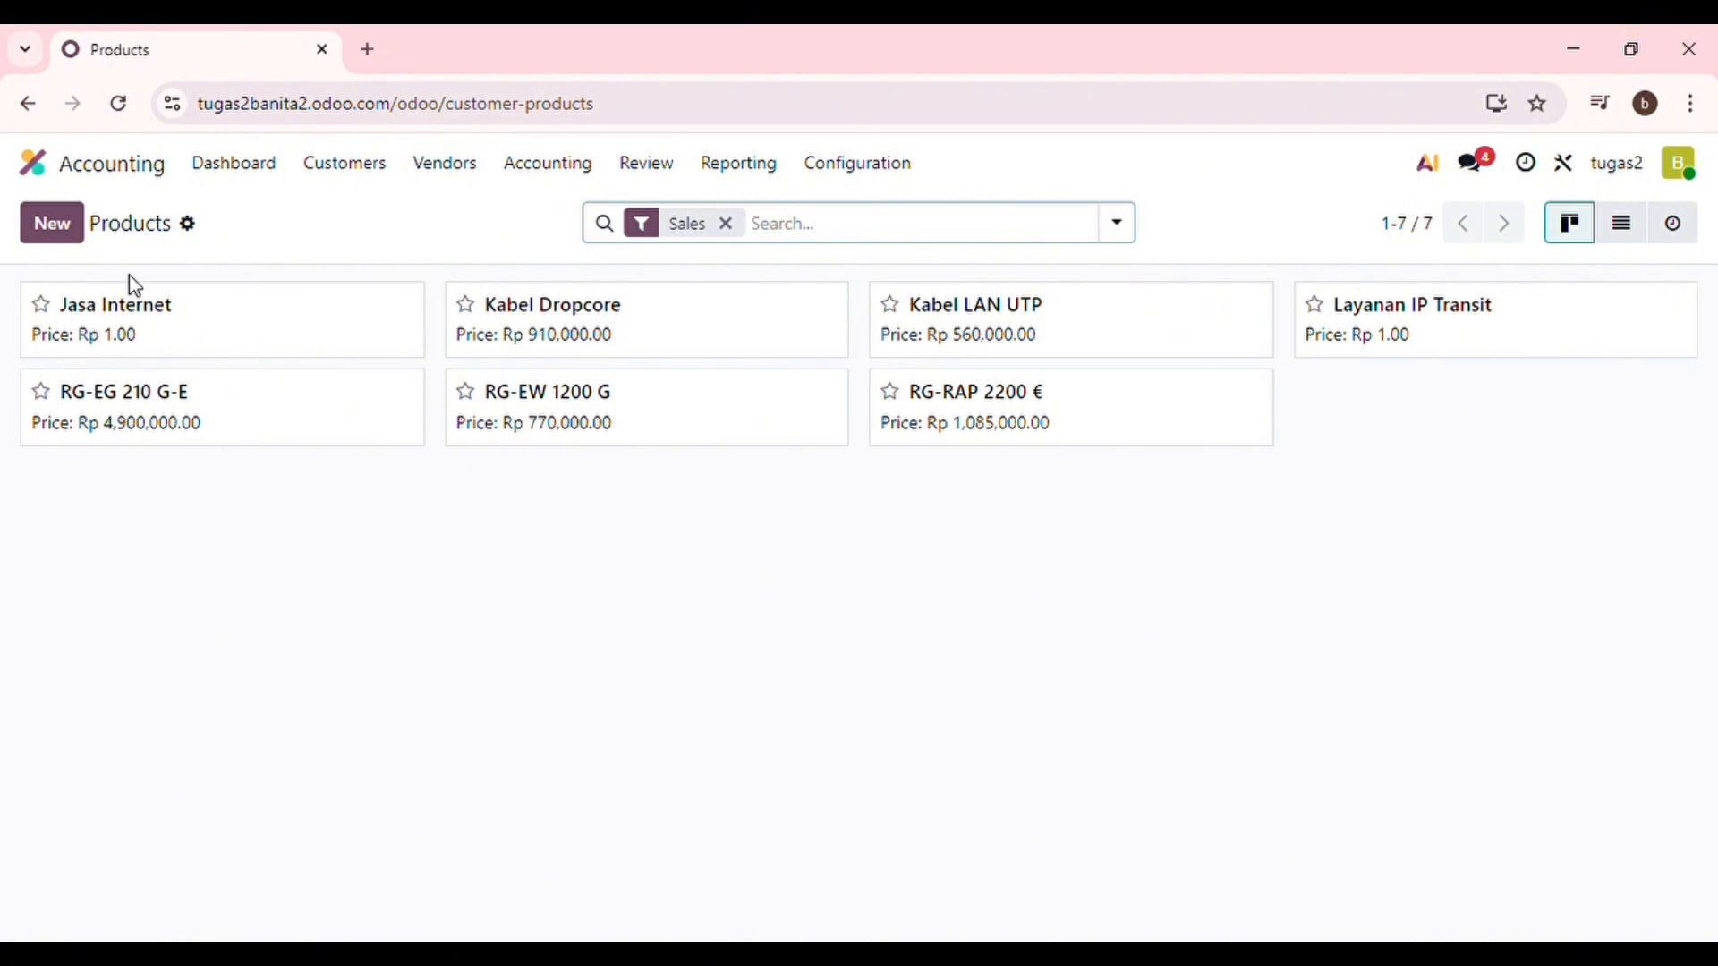
click(78, 236)
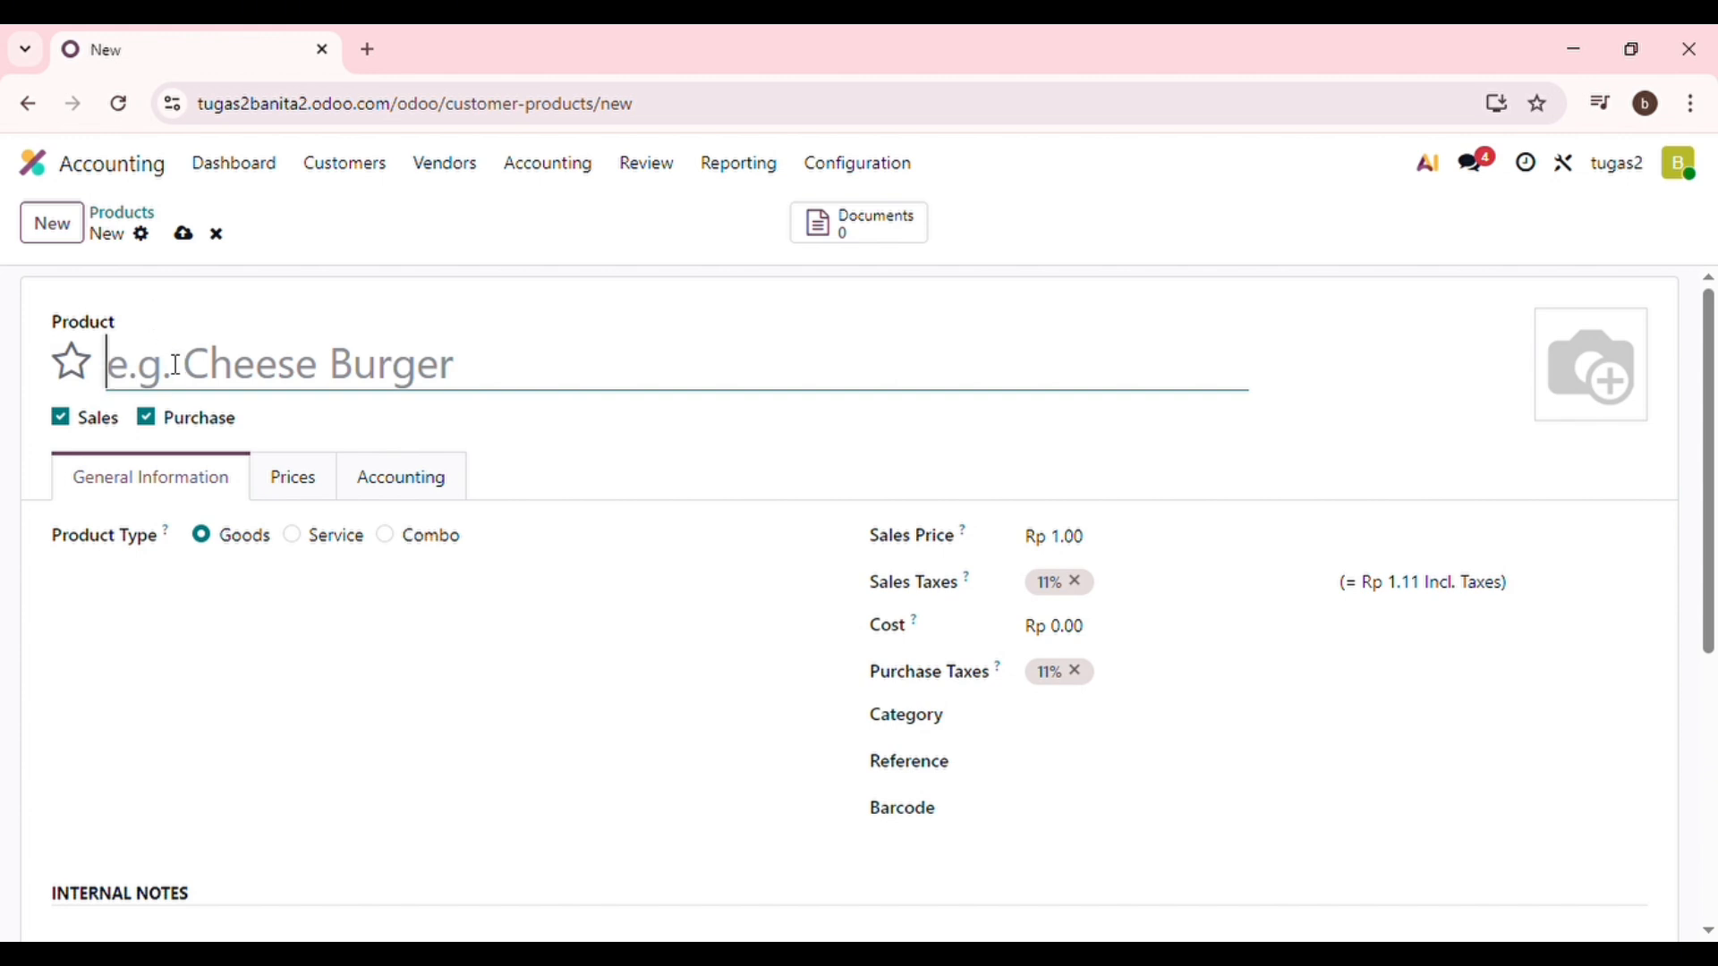
text(J)
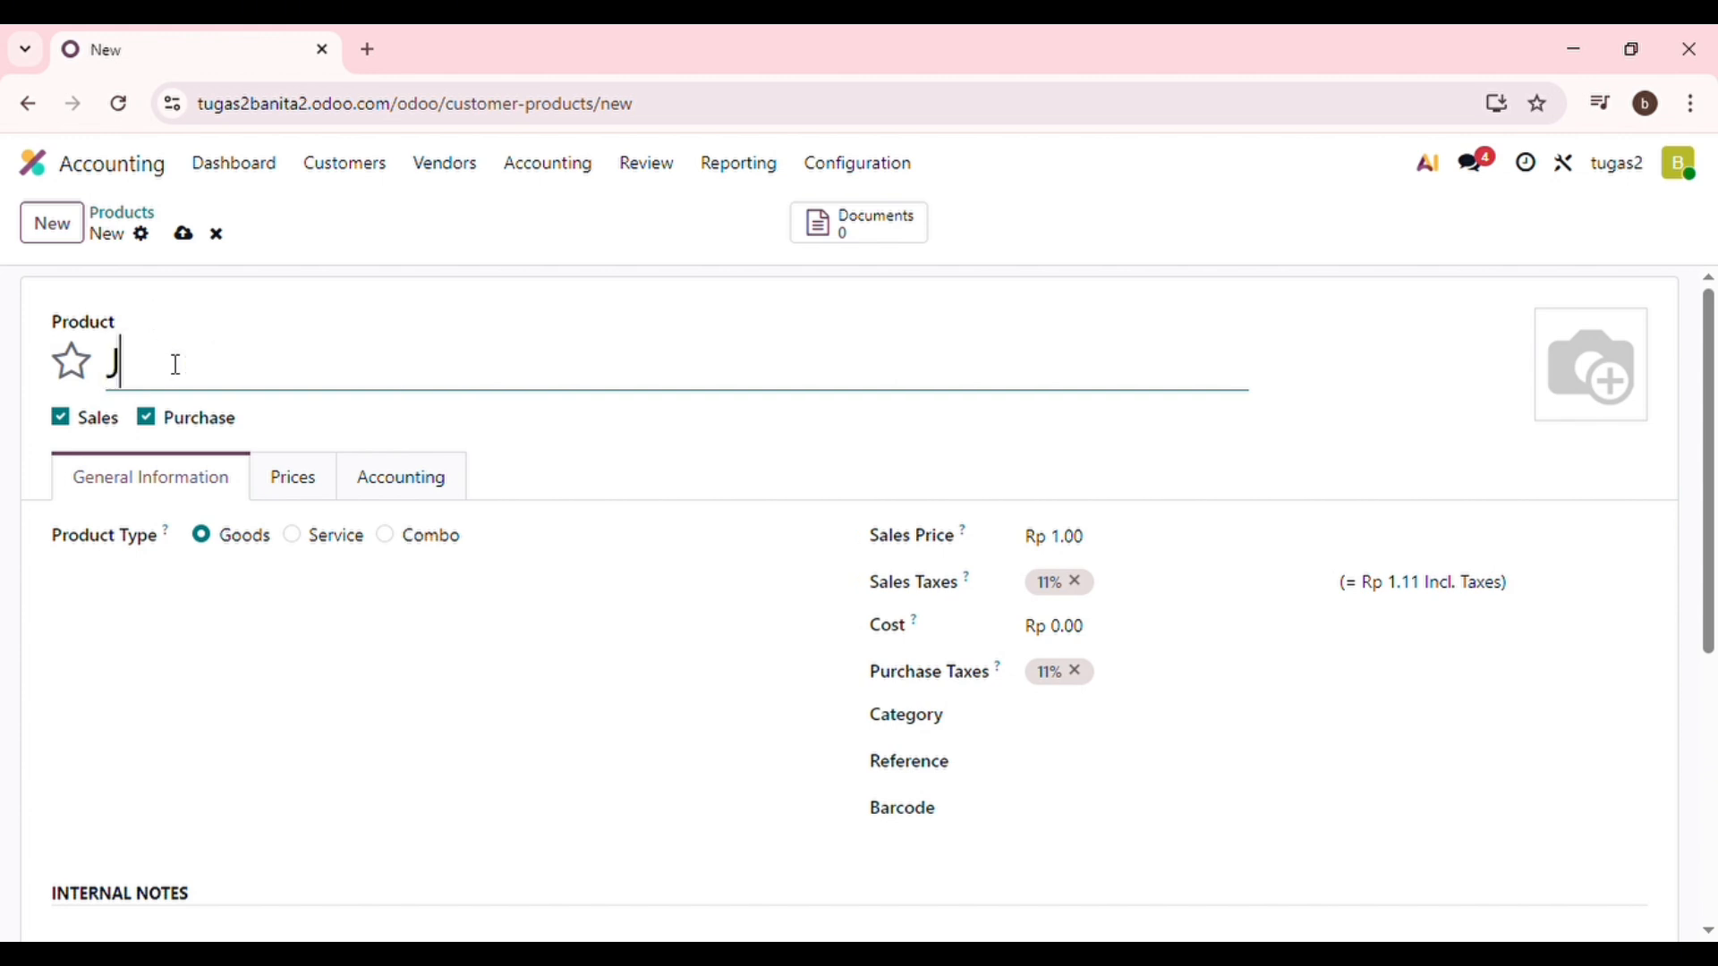
text(asa In)
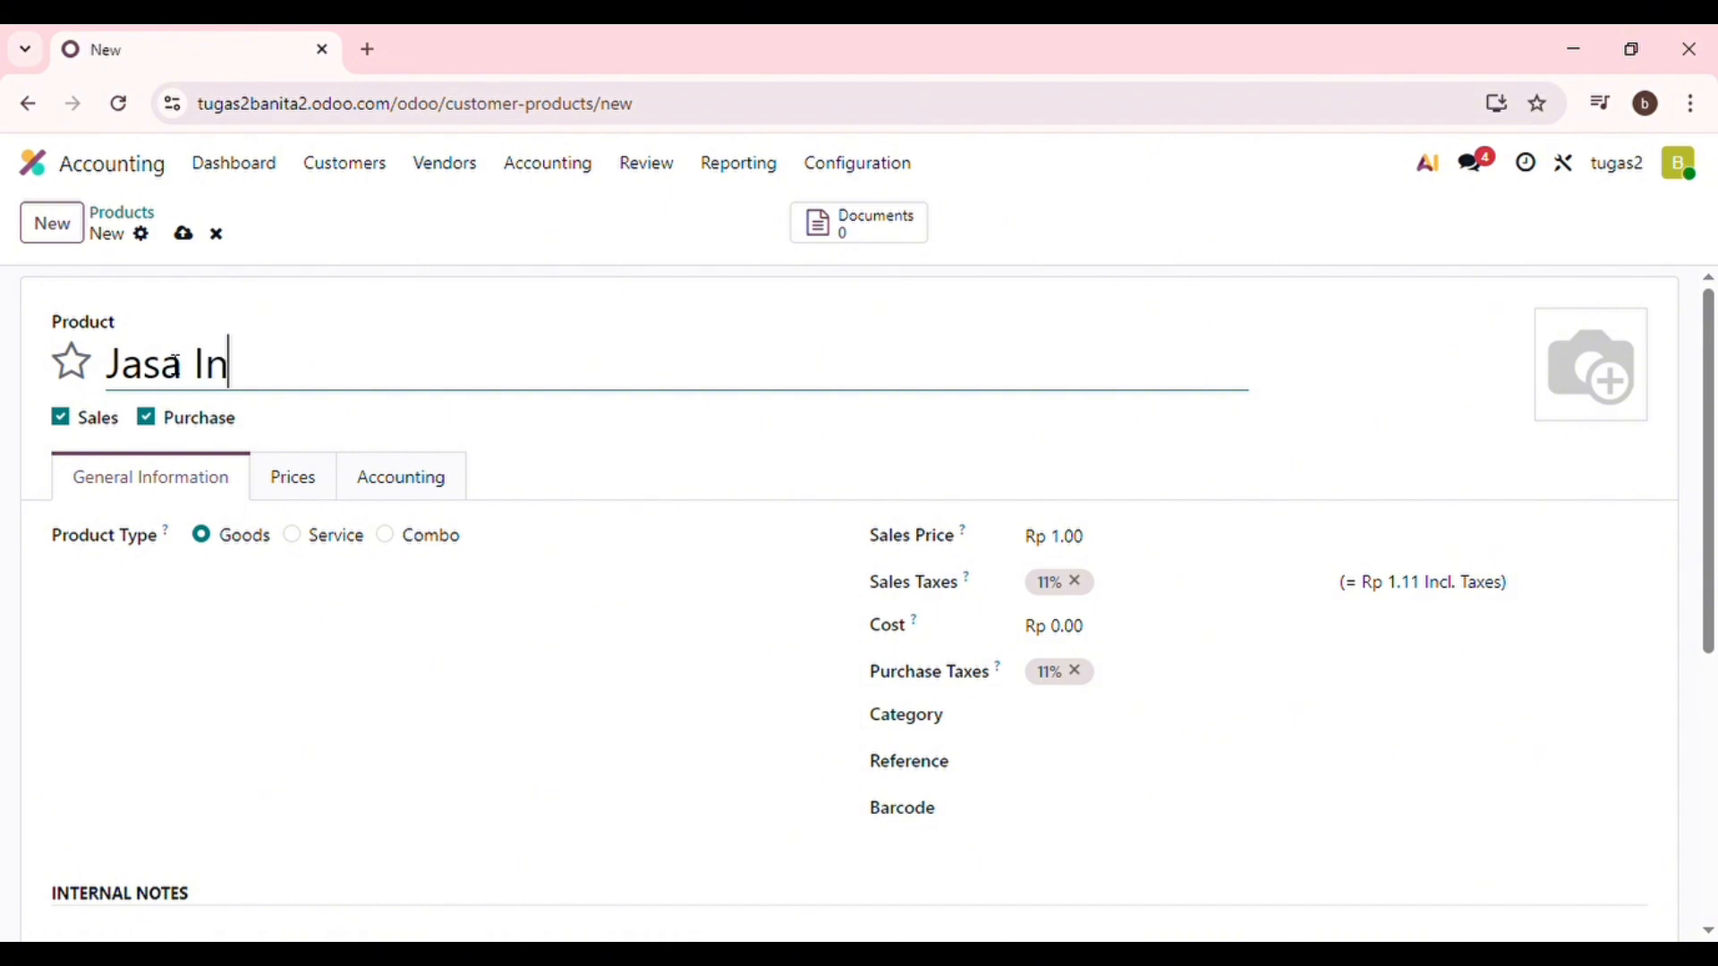
text(ternet)
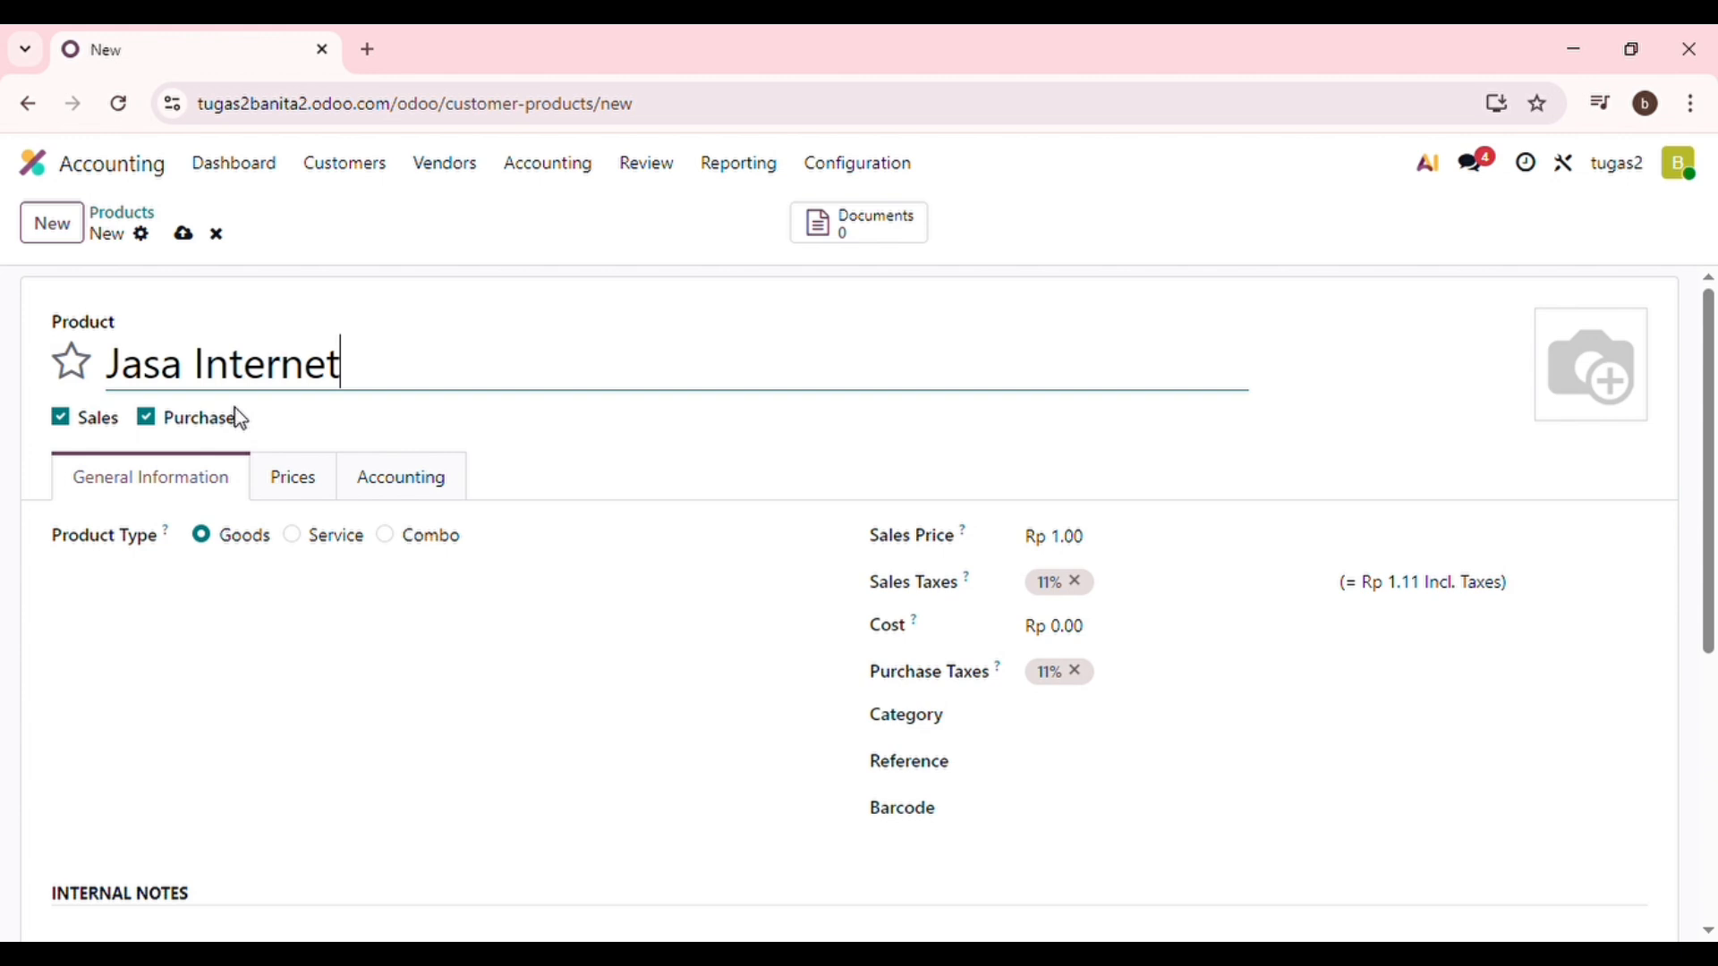
Untick Purchase on Jasa Internet and set its category to Services.
click(152, 421)
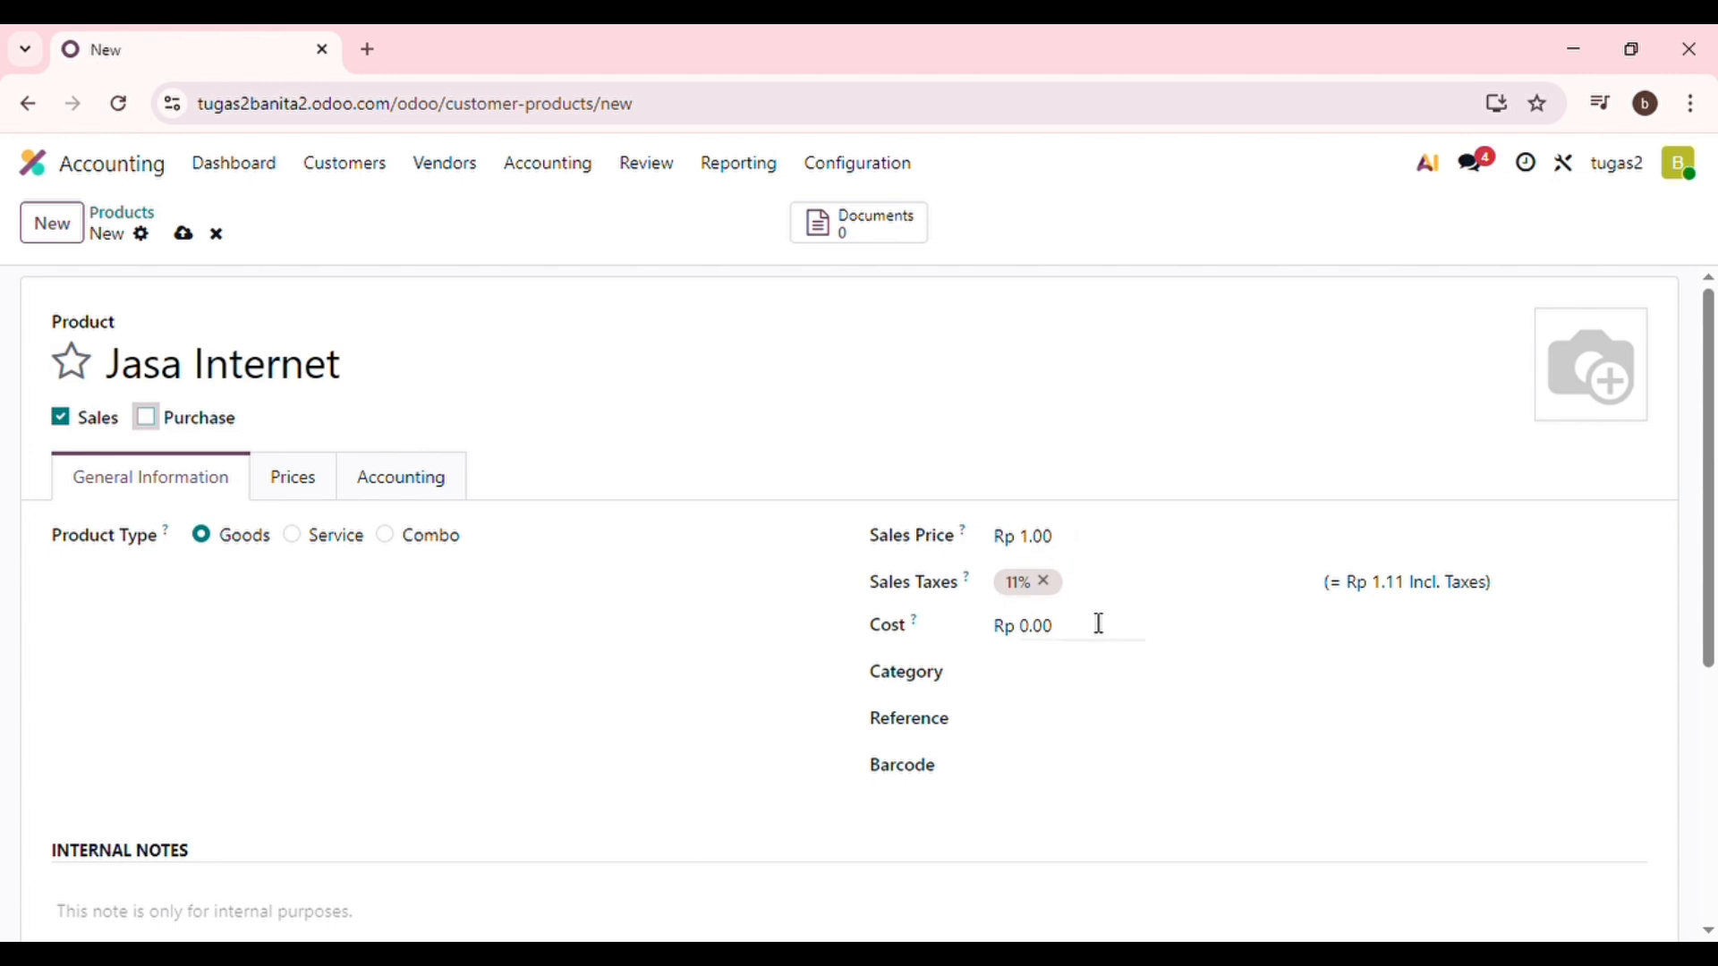
click(1034, 697)
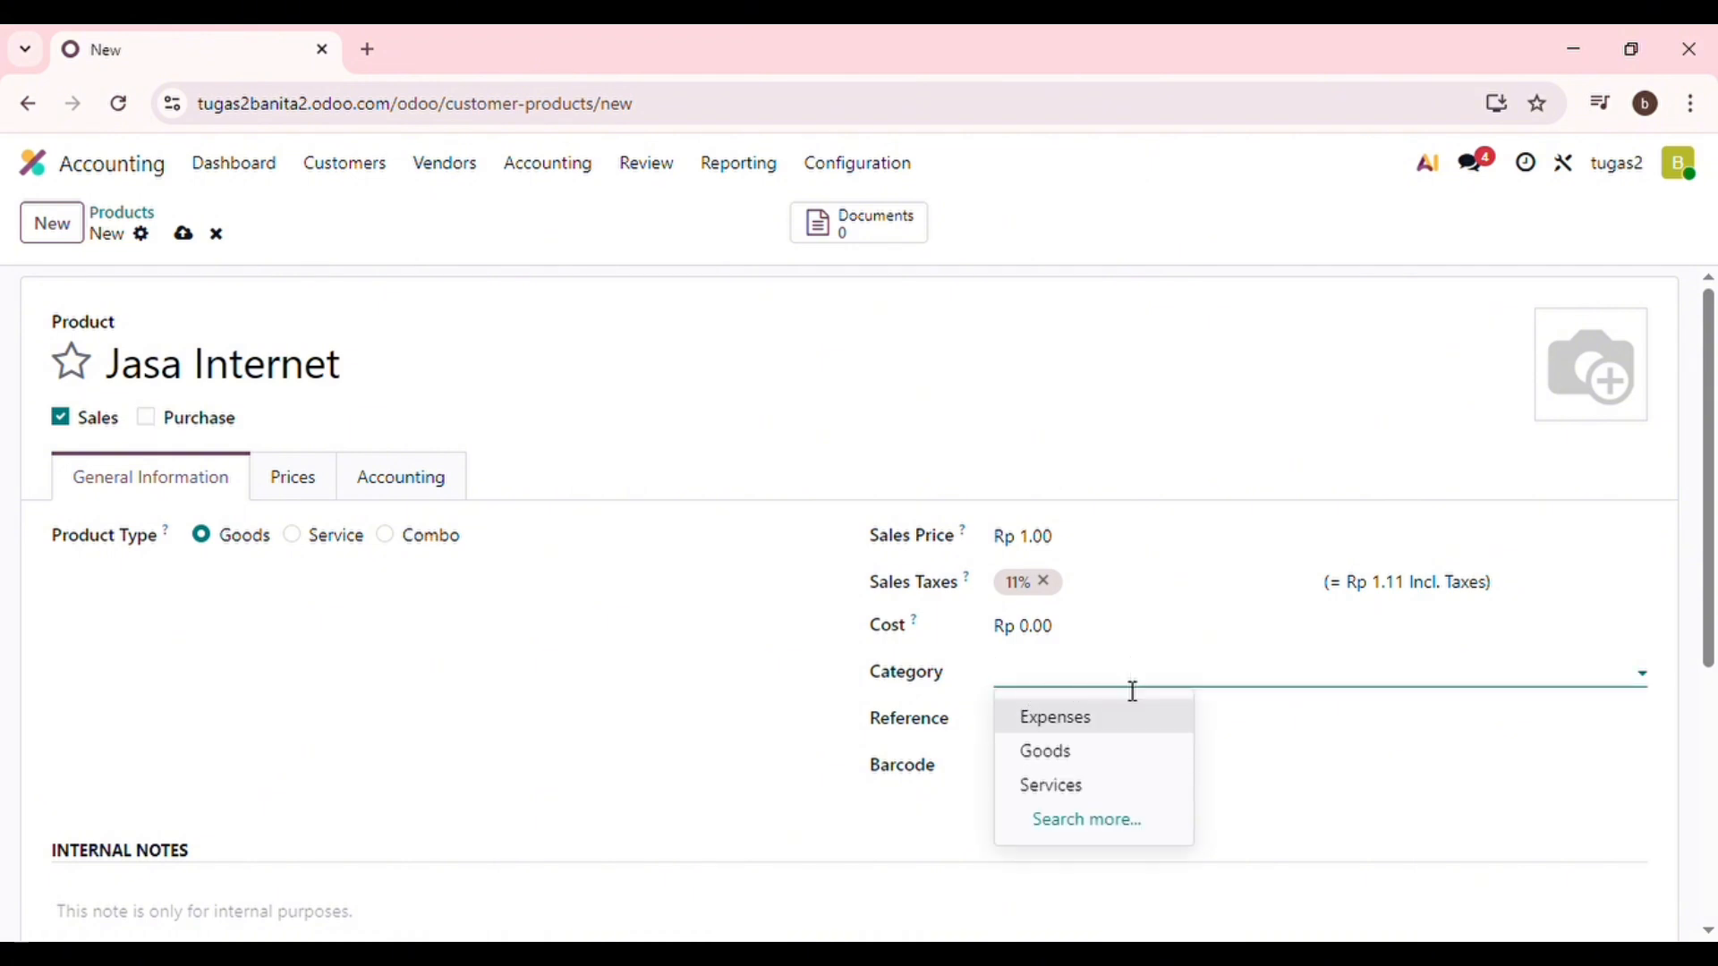
click(1103, 793)
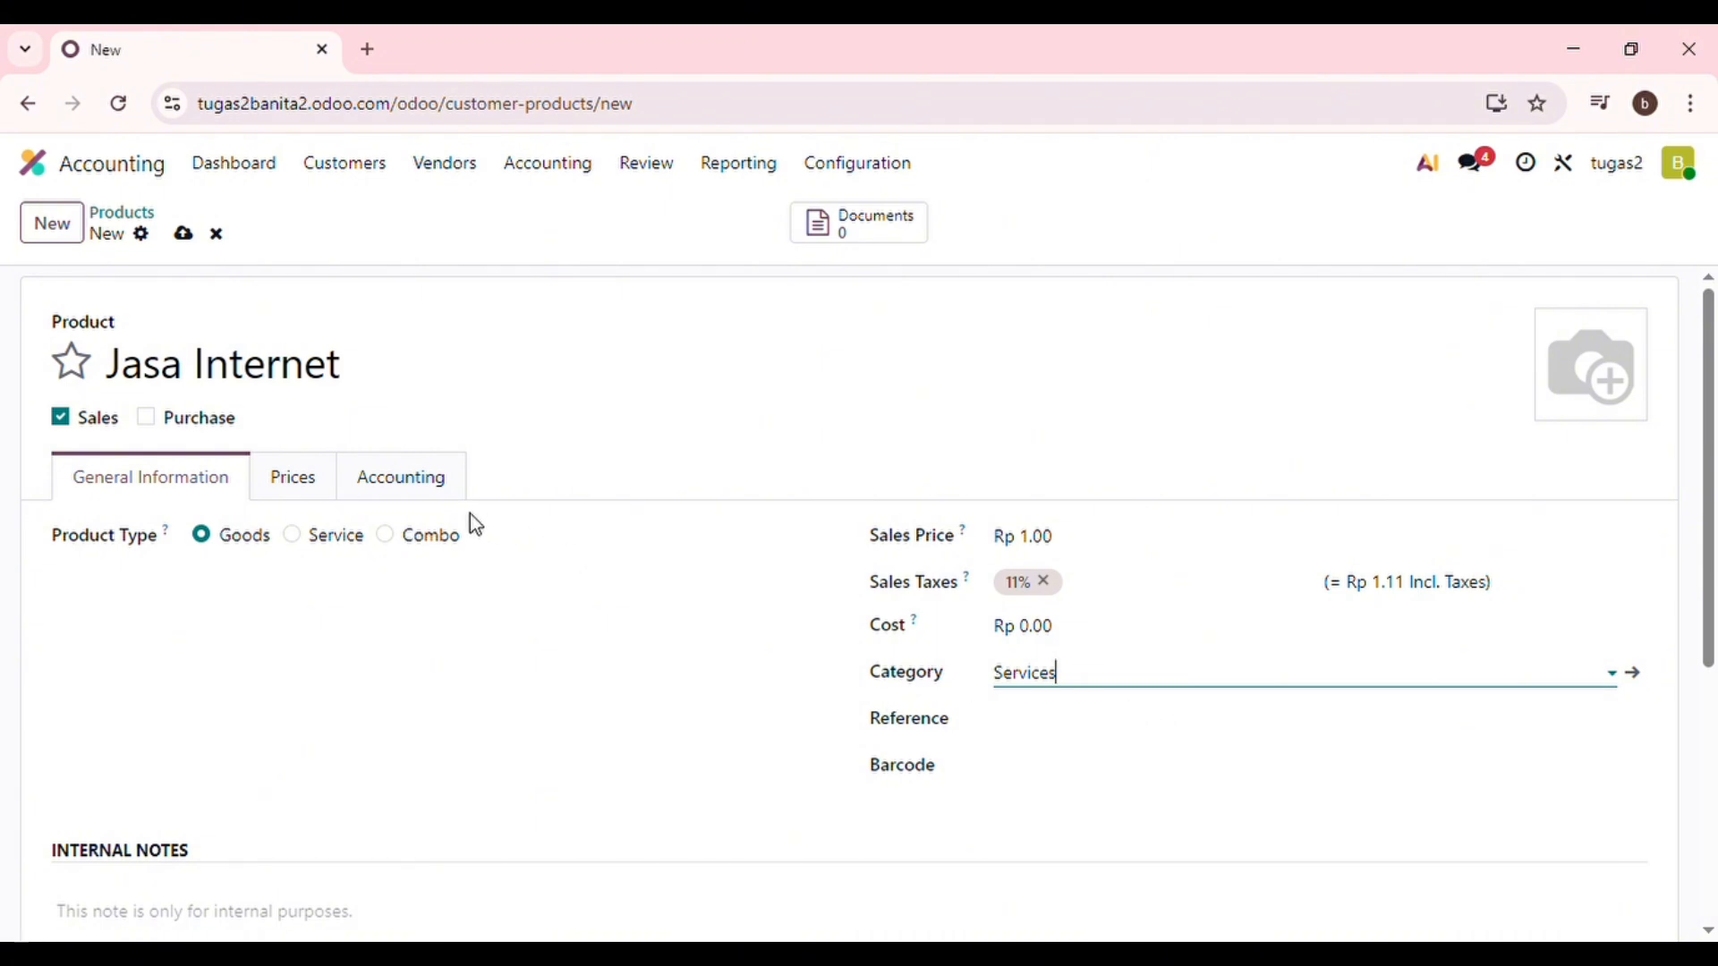
click(416, 475)
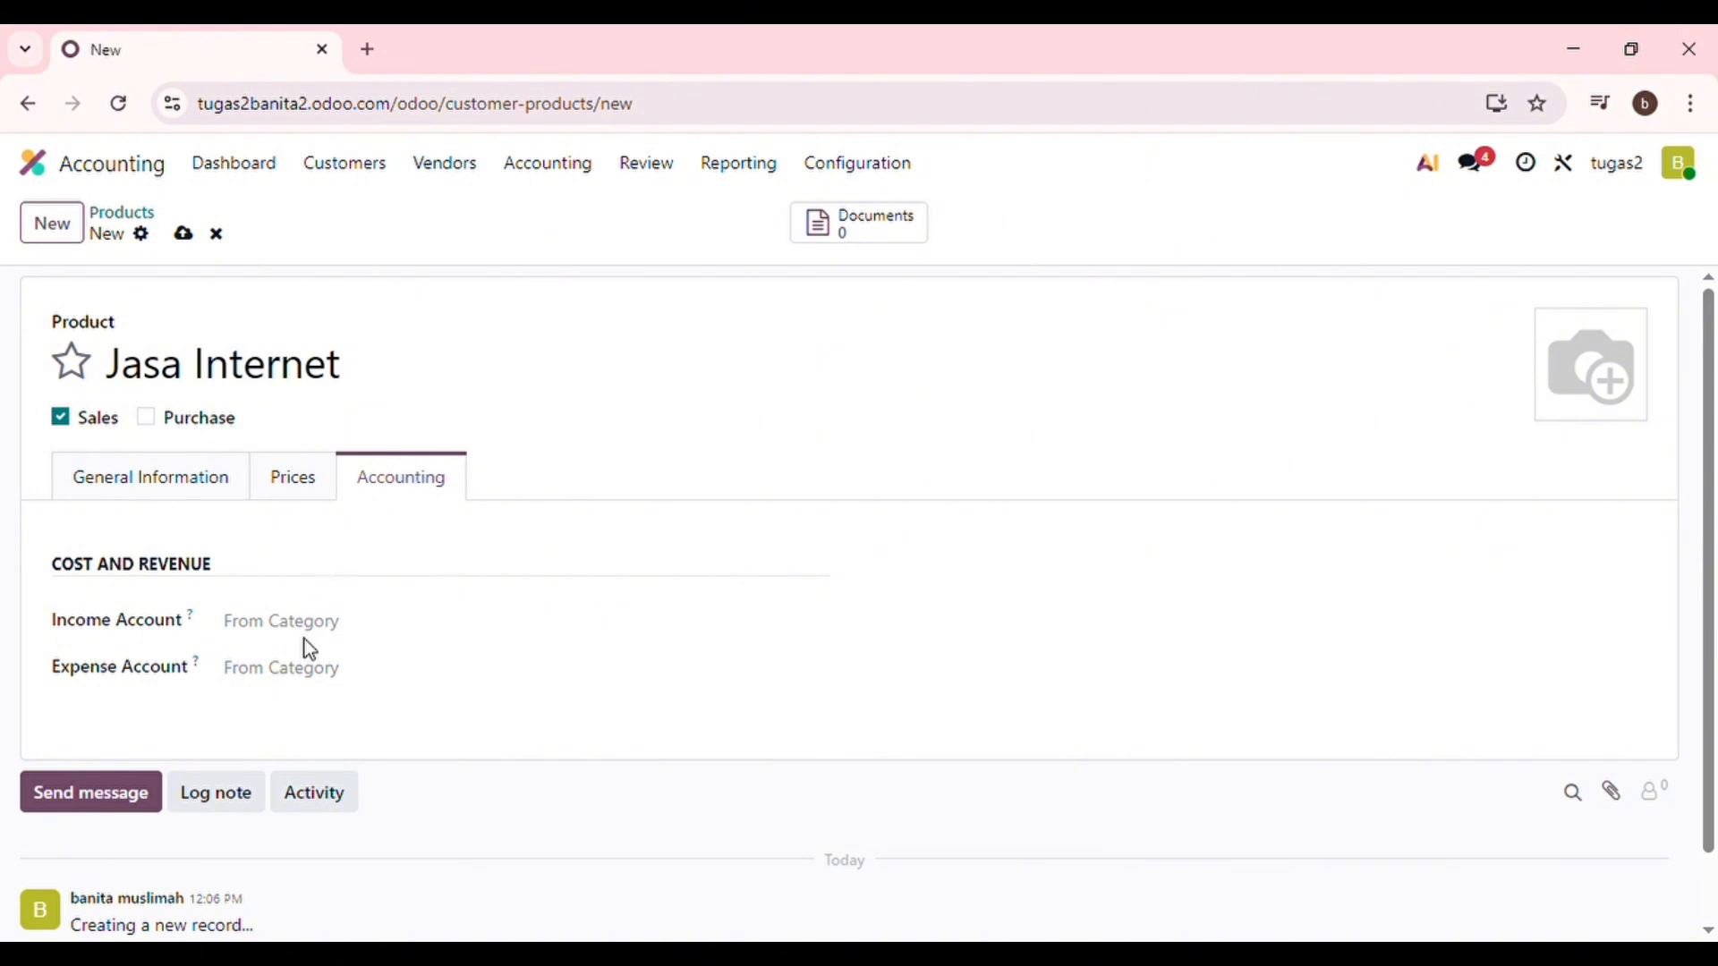
Search accounts for 'sales' and pick 41000010 Sales as the income account.
click(829, 634)
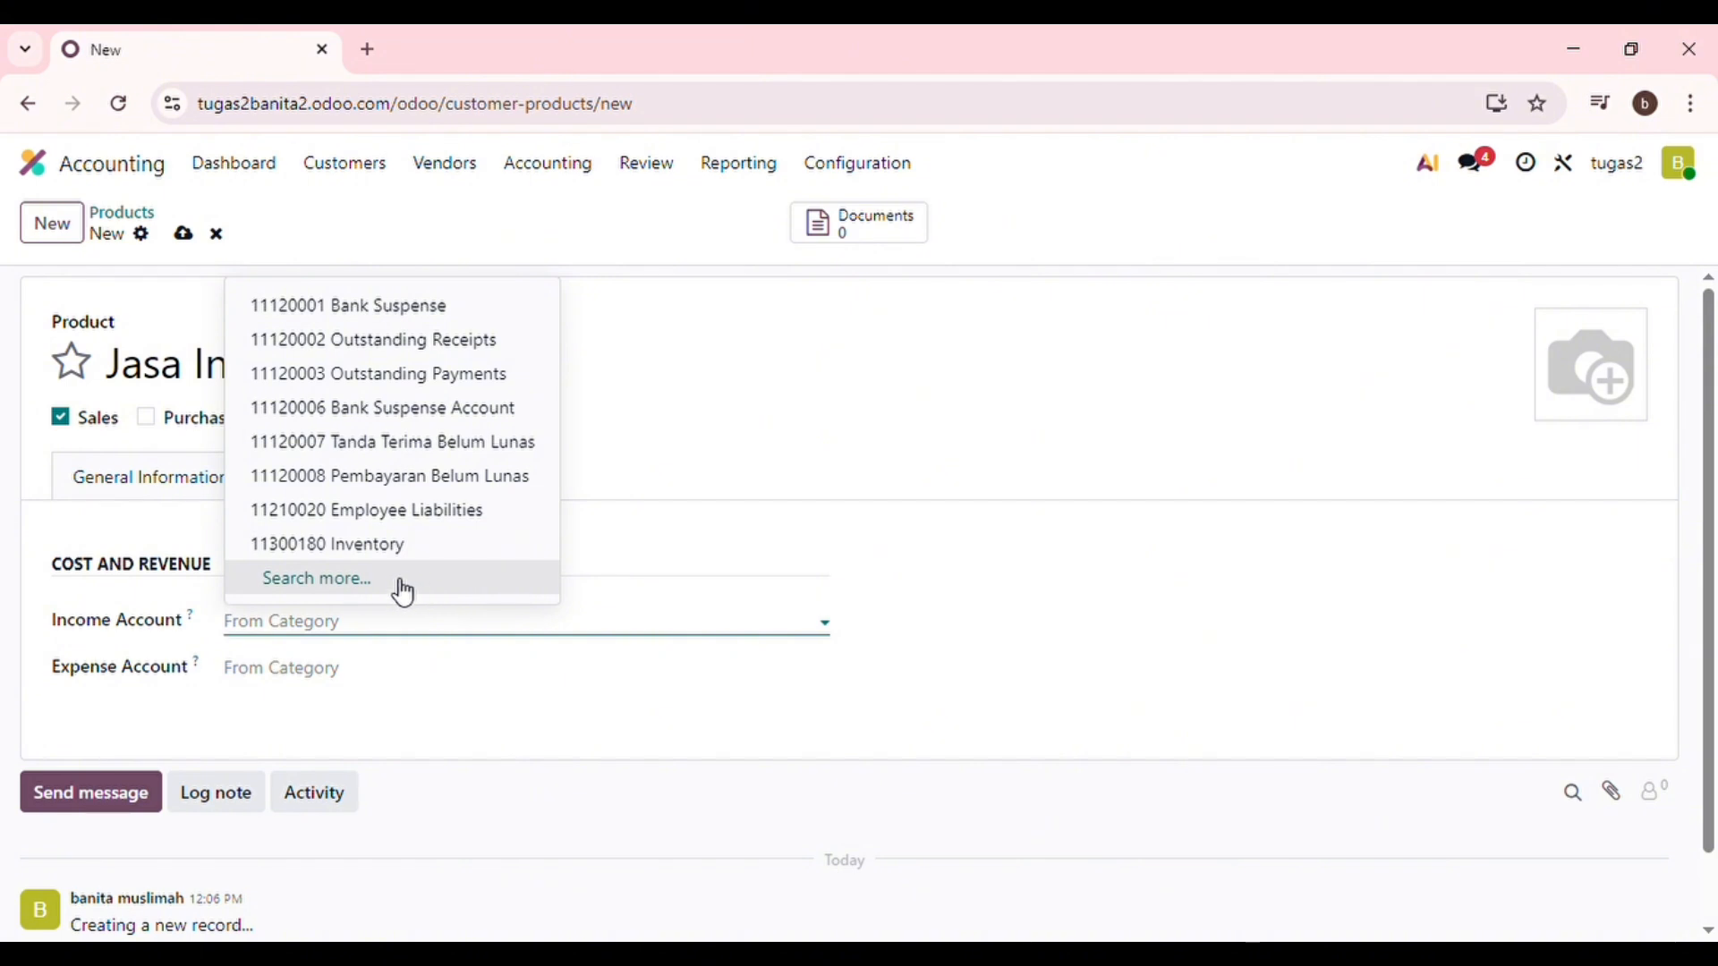
key(Escape)
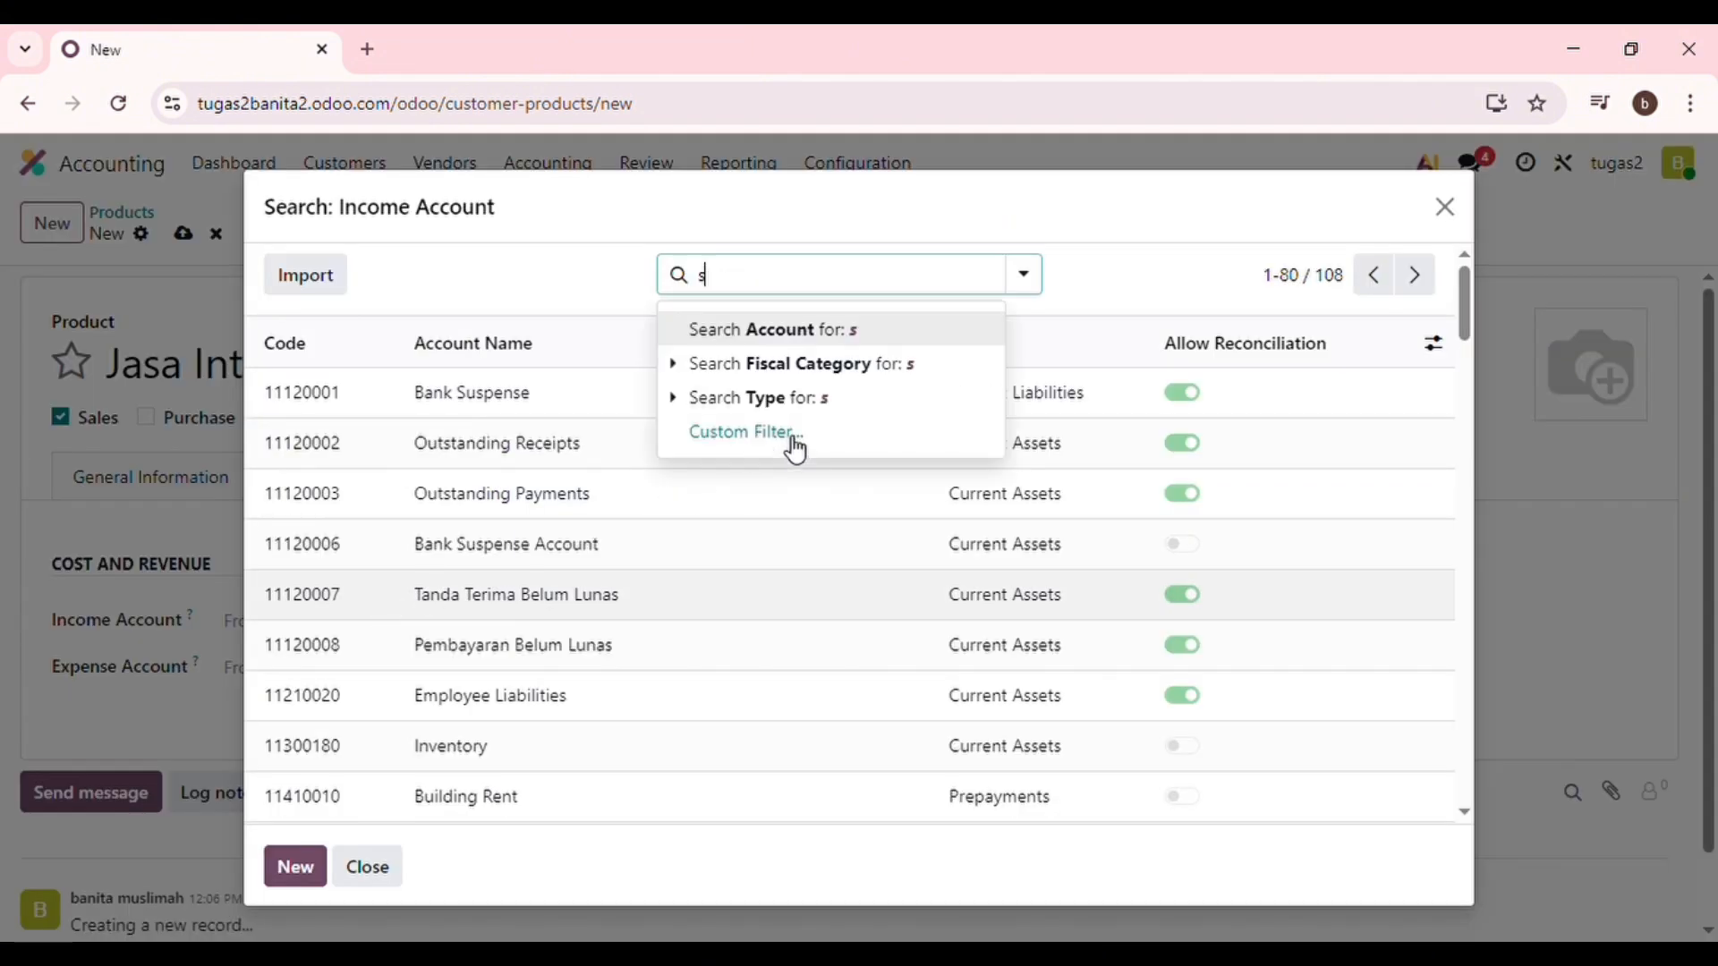
text(sales)
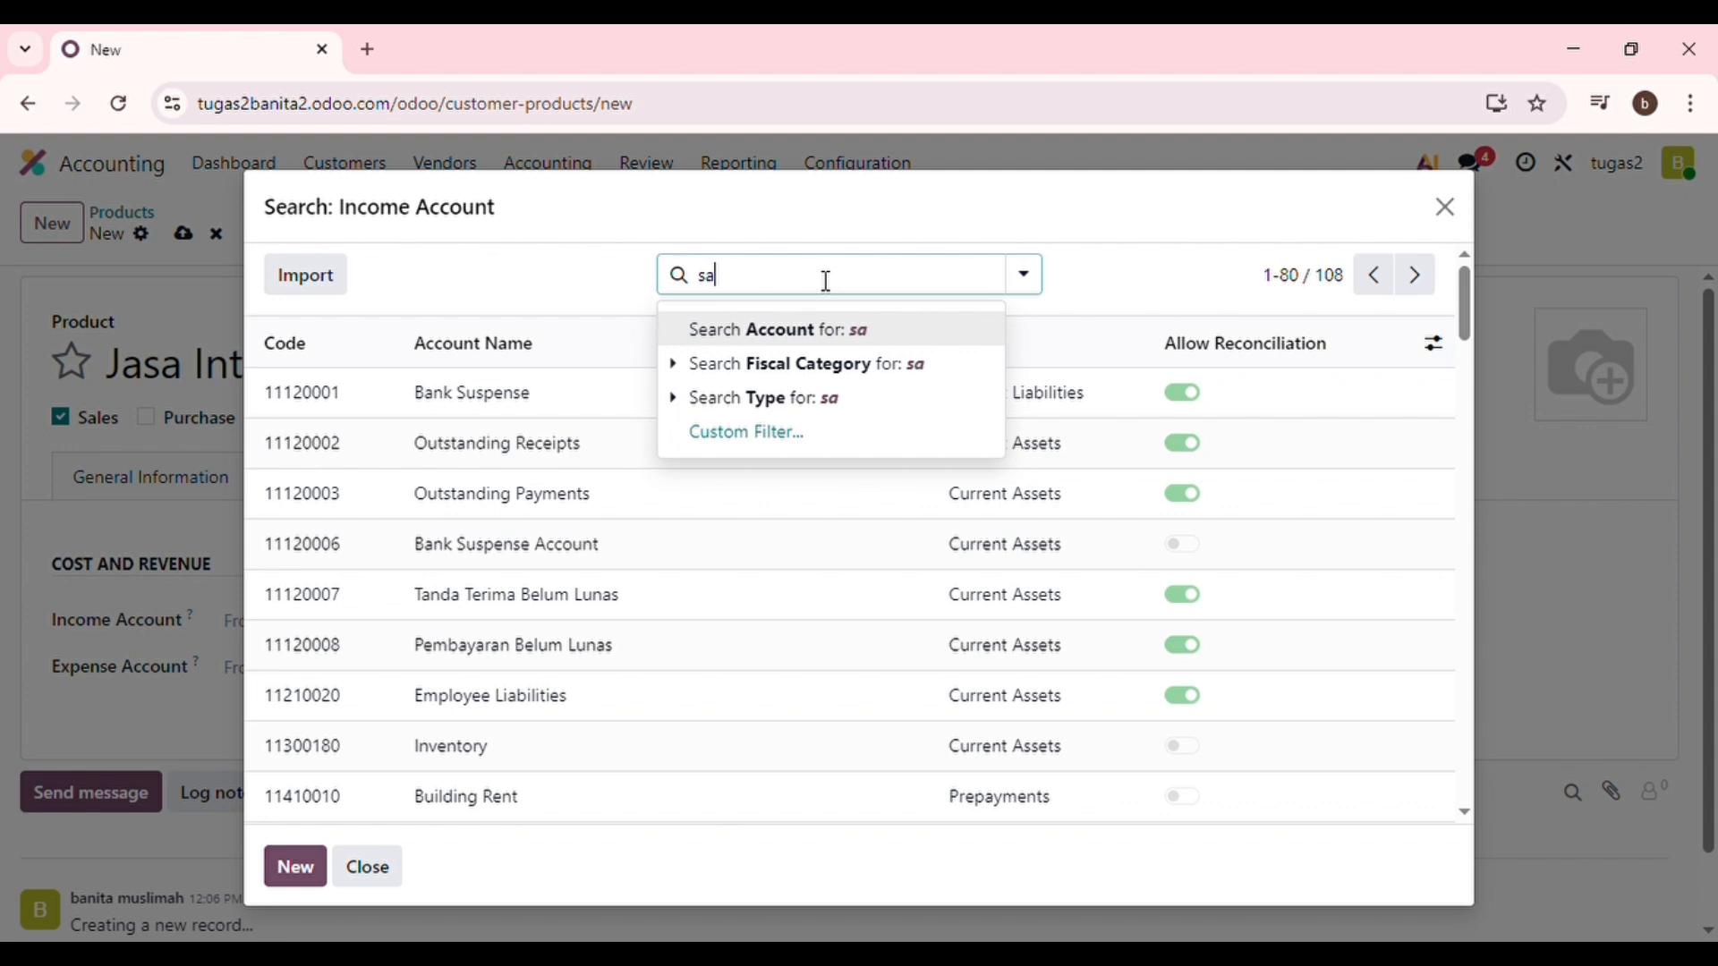
click(849, 328)
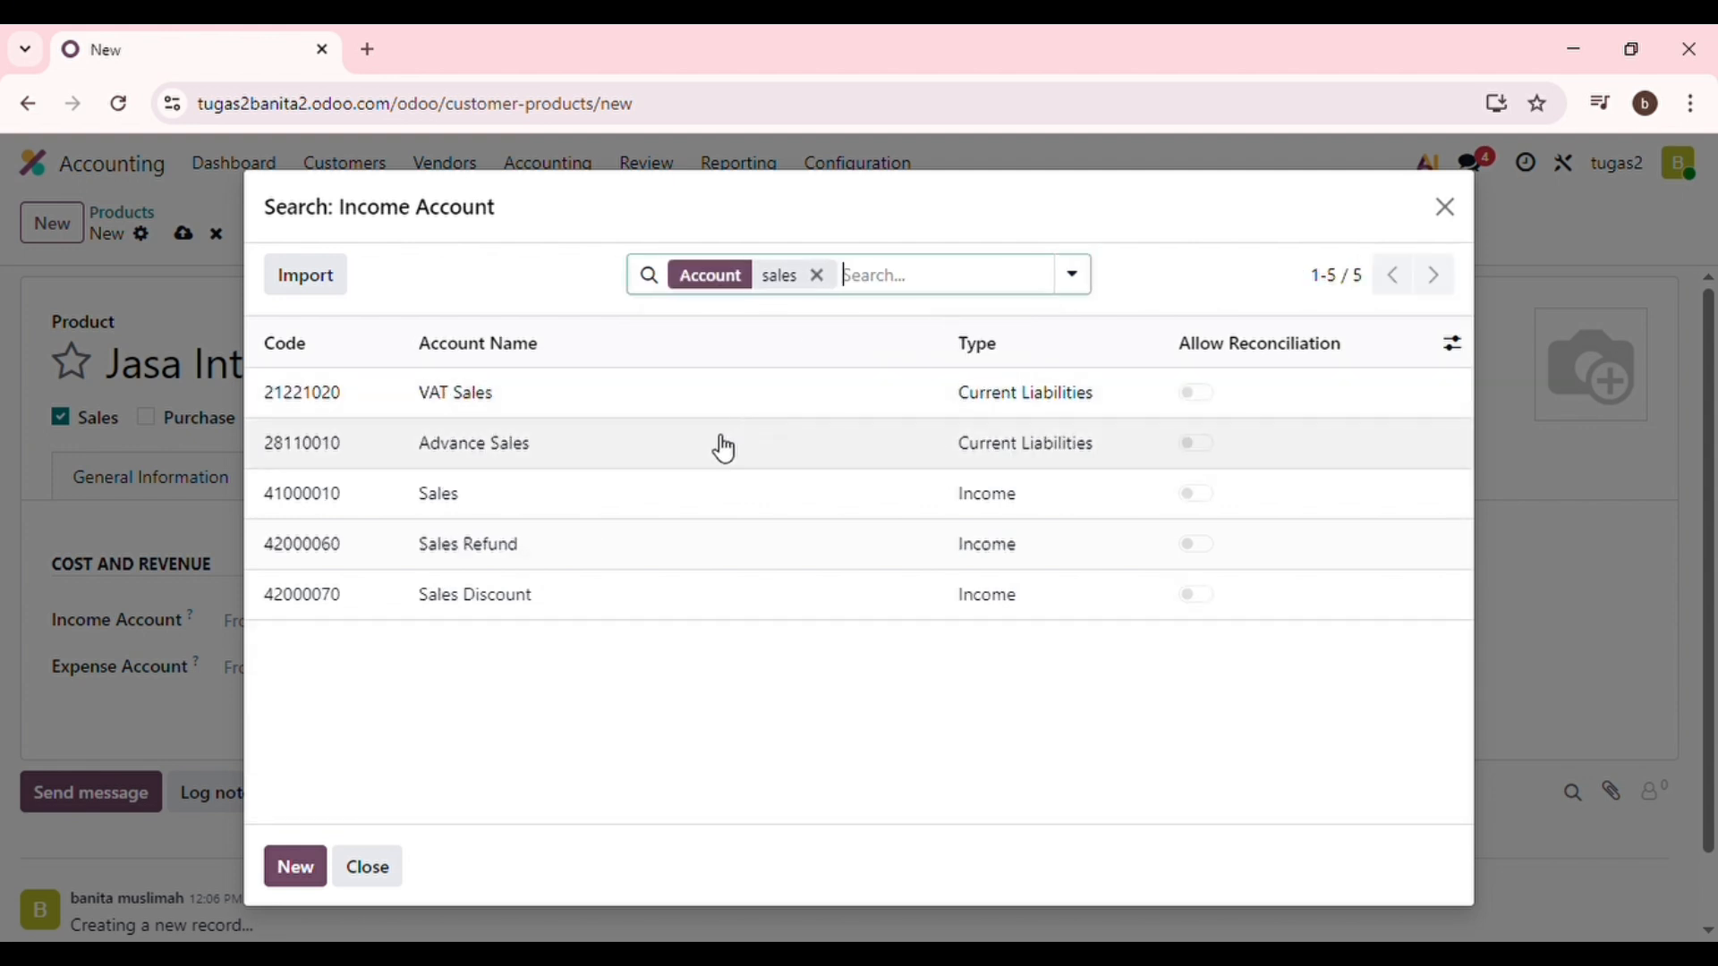
click(739, 509)
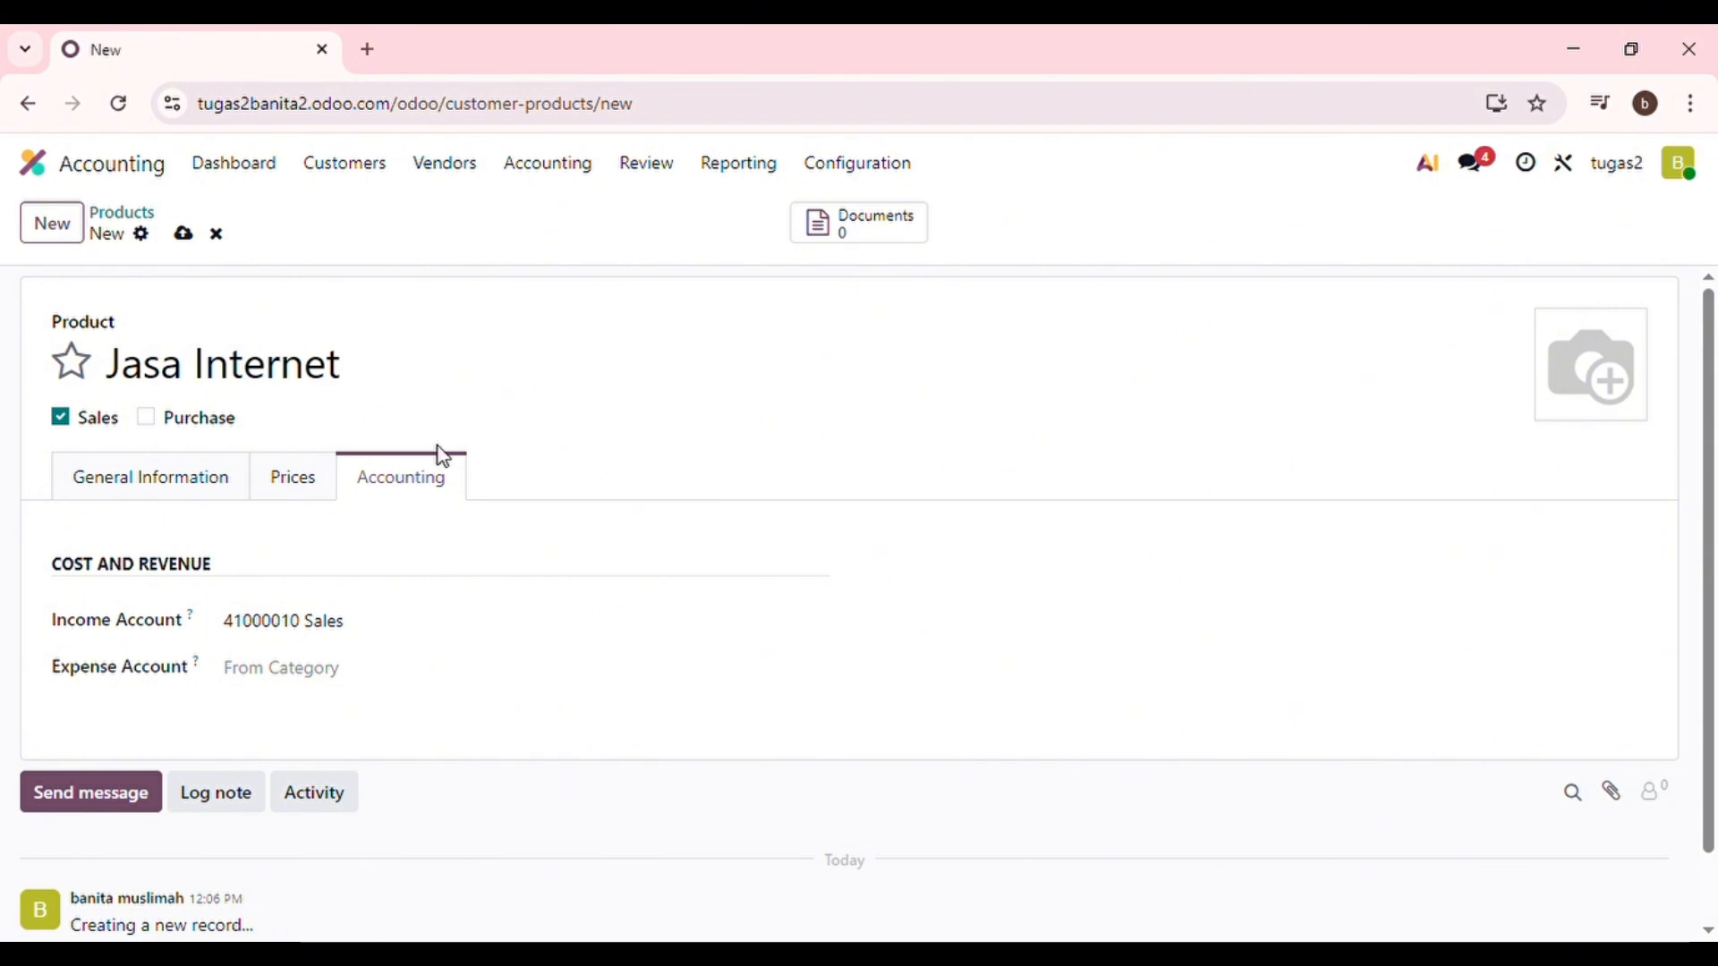
Save the Jasa Internet product record.
click(185, 235)
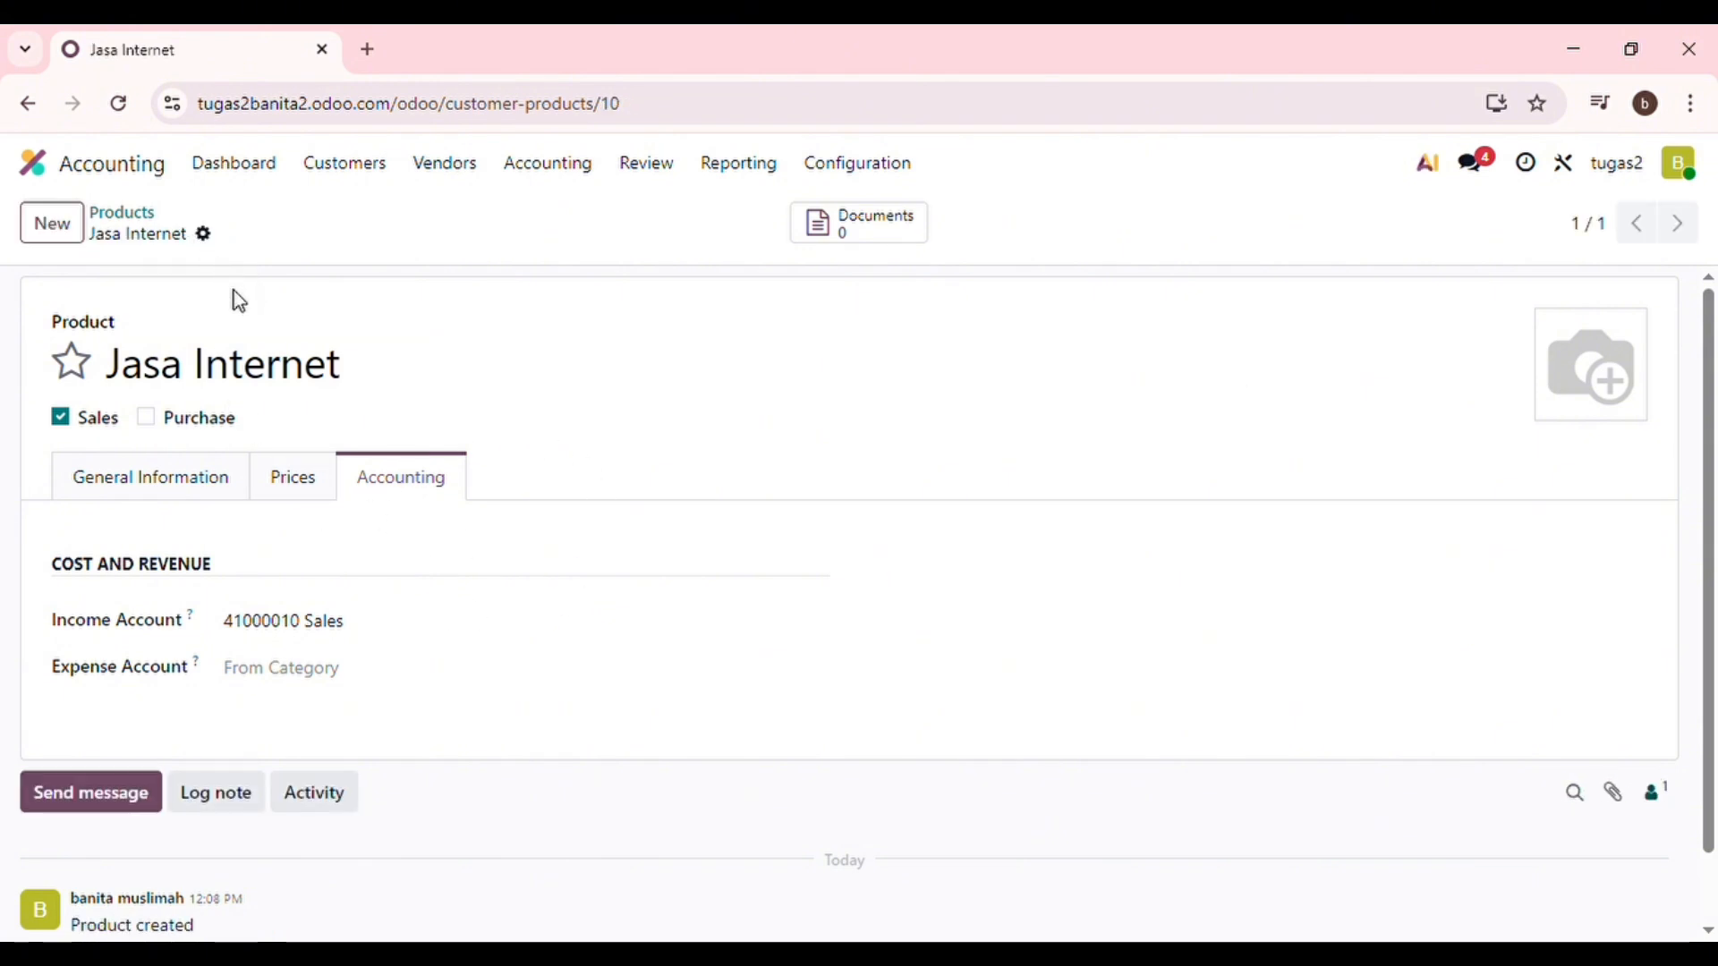